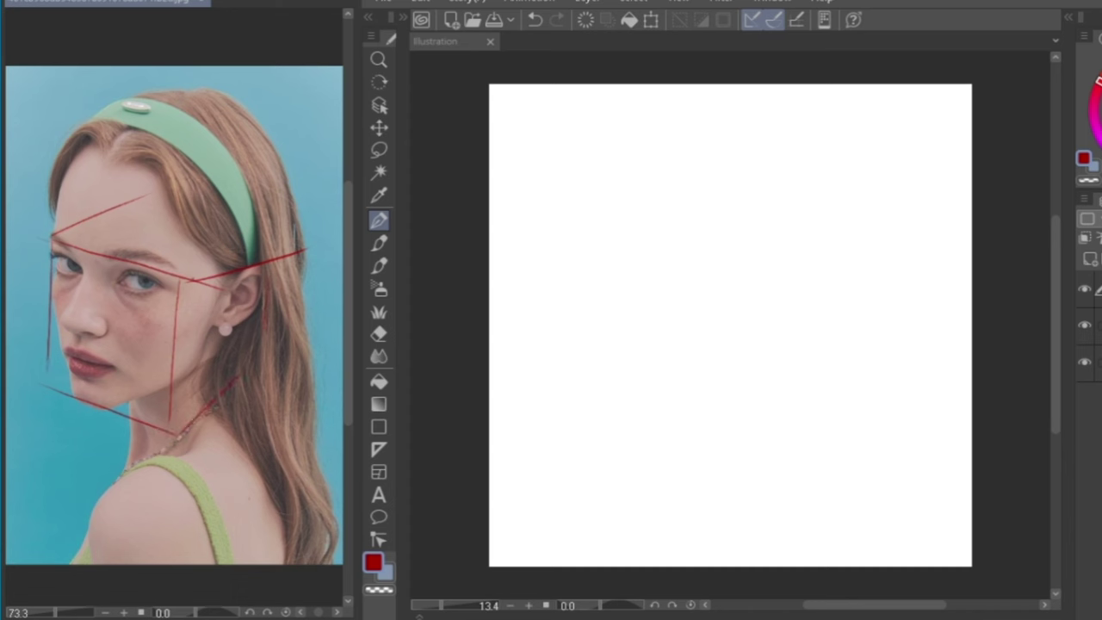
# Add red perspective guide lines to the portrait photo across the headband, through the eyes and below the nose
pyautogui.moveTo(175, 198); pyautogui.dragTo(249, 211)
pyautogui.moveTo(57, 325); pyautogui.dragTo(157, 361)
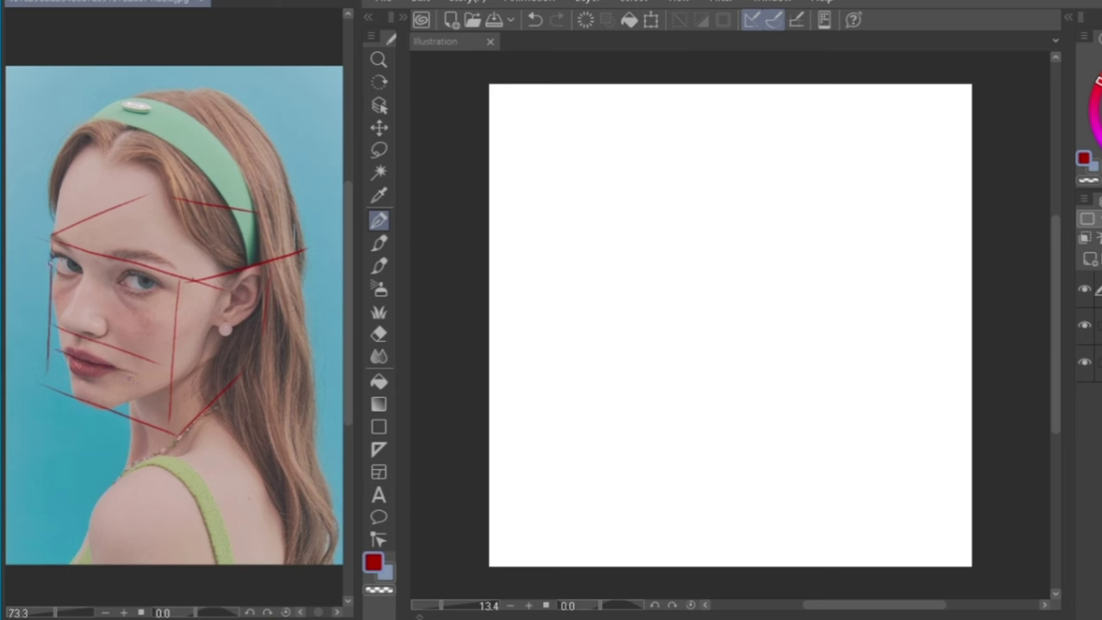
pyautogui.moveTo(82, 270); pyautogui.dragTo(170, 298)
# Draw a straight horizontal line across the upper part of the blank Illustration canvas with the Straight line tool
pyautogui.click(698, 212)
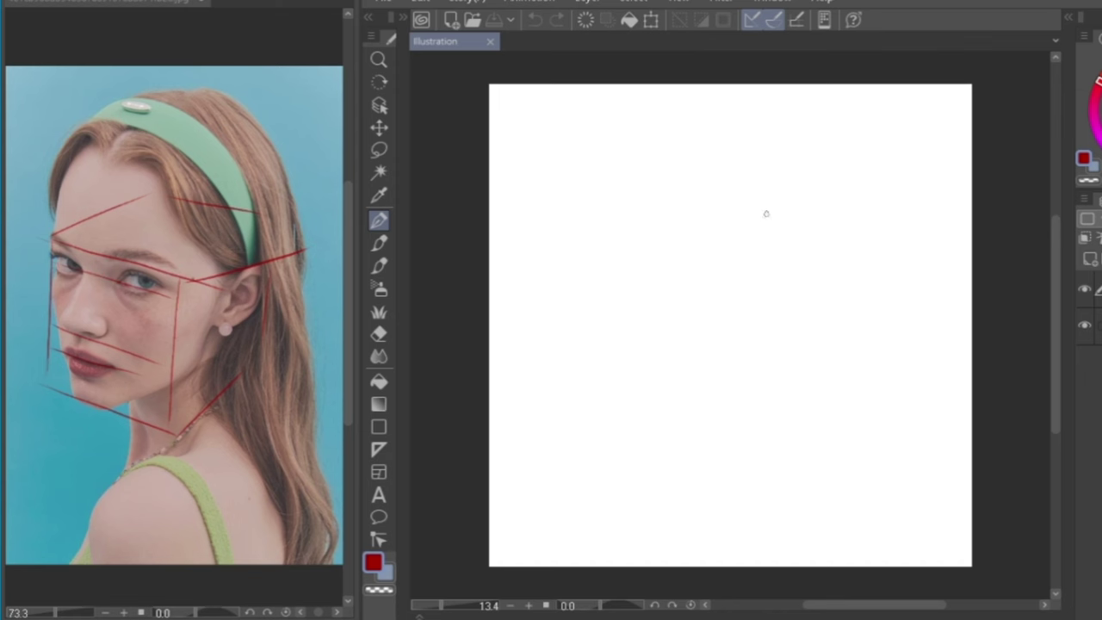
pyautogui.moveTo(926, 156); pyautogui.dragTo(568, 170)
pyautogui.hotkey('ctrl', 'z')
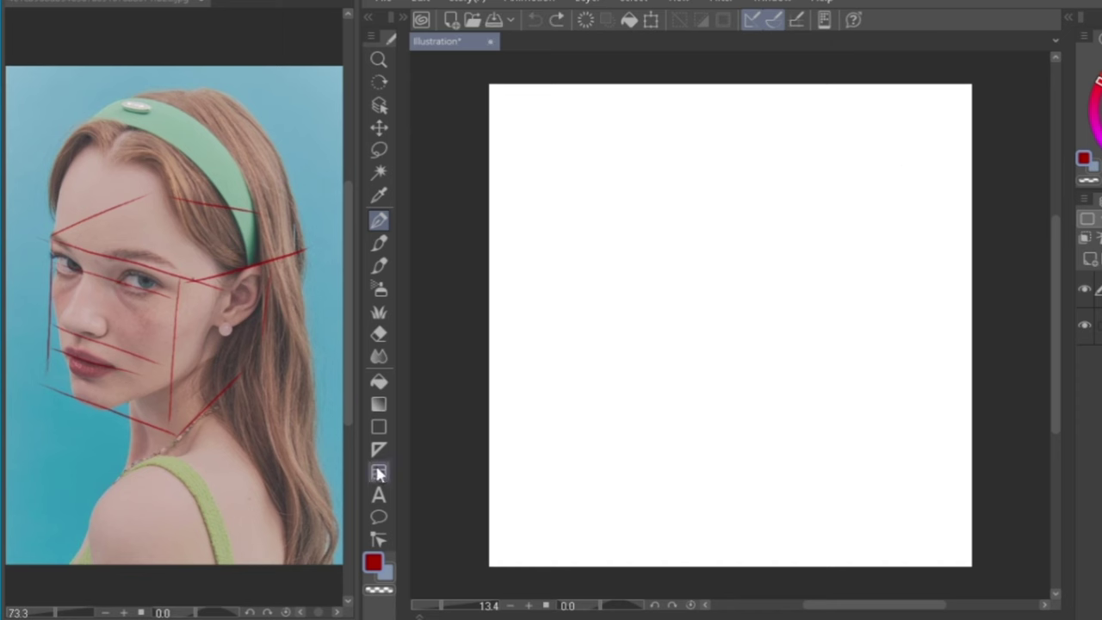
pyautogui.click(387, 432)
pyautogui.click(404, 18)
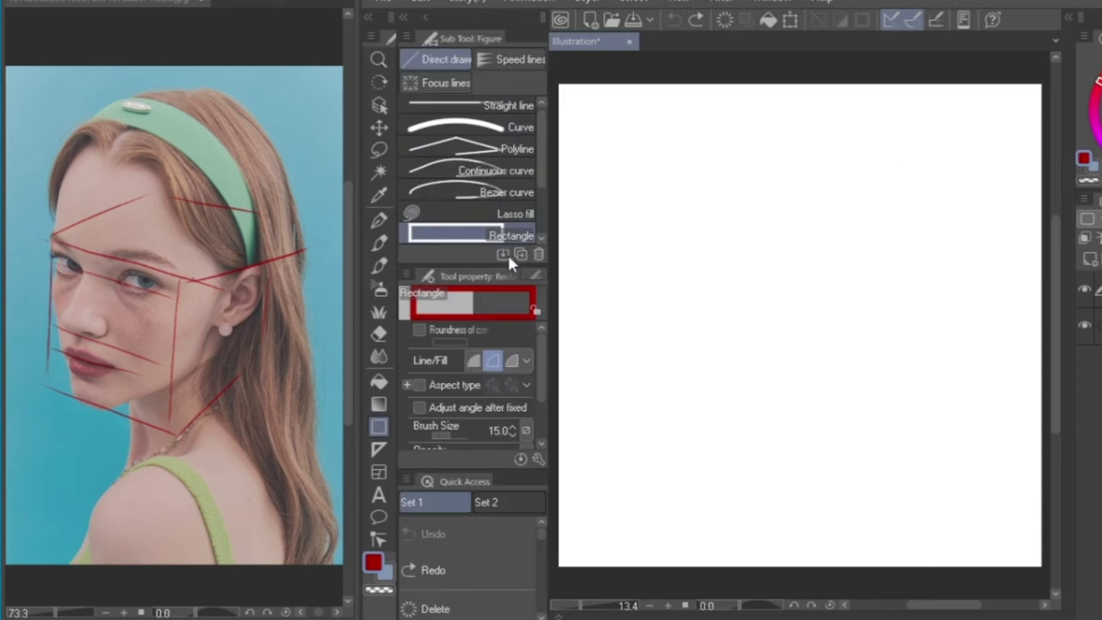
pyautogui.click(510, 107)
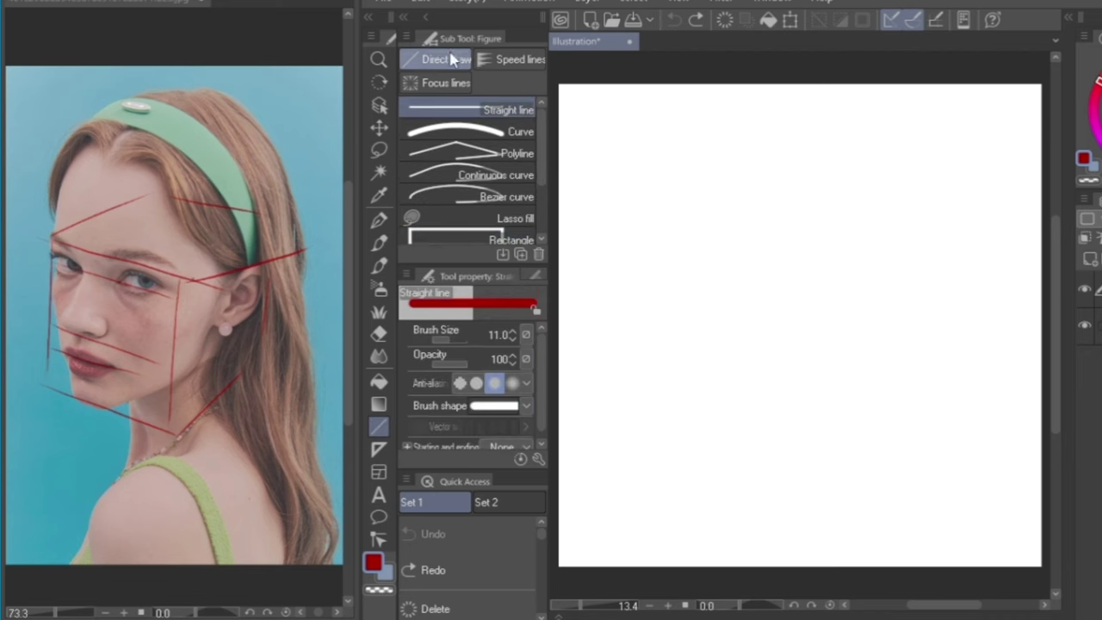
pyautogui.click(404, 19)
pyautogui.moveTo(527, 205); pyautogui.dragTo(934, 205)
# Draw one slanted pen line downward from each end of the horizontal line so that the two cross below it
pyautogui.click(379, 220)
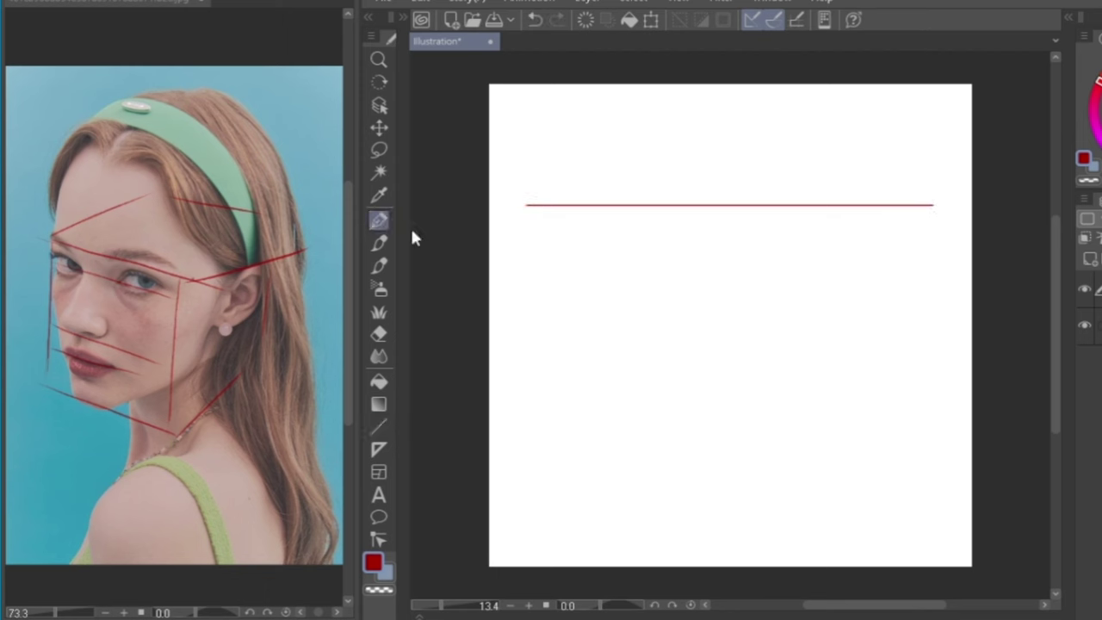
pyautogui.moveTo(935, 204); pyautogui.dragTo(563, 338)
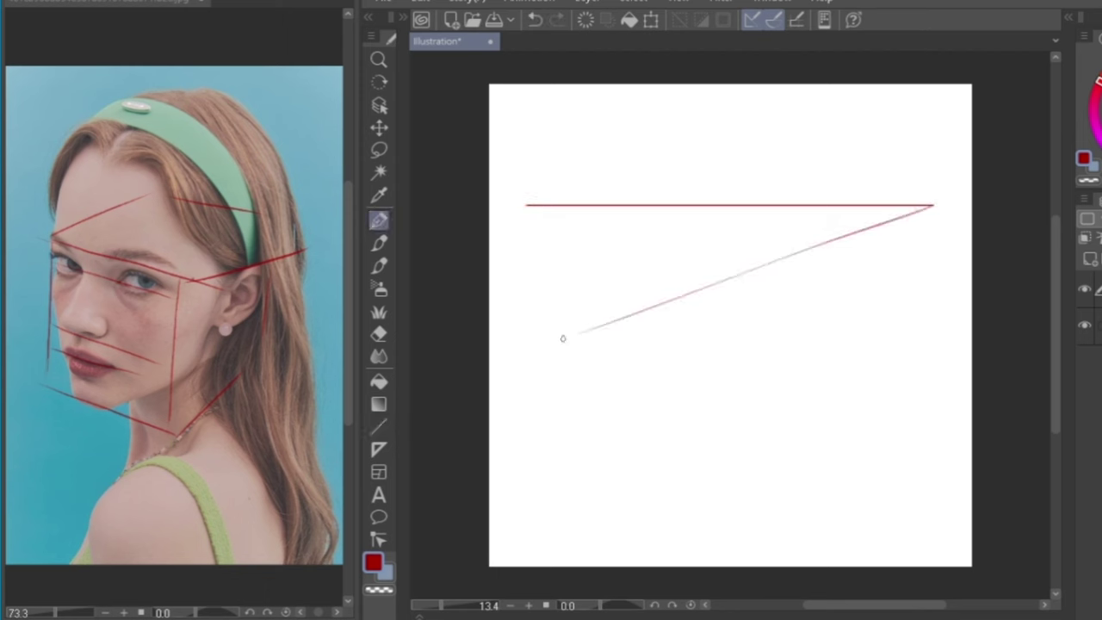
pyautogui.moveTo(526, 205); pyautogui.dragTo(906, 323)
pyautogui.hotkey('ctrl', 'z')
pyautogui.moveTo(527, 205); pyautogui.dragTo(791, 323)
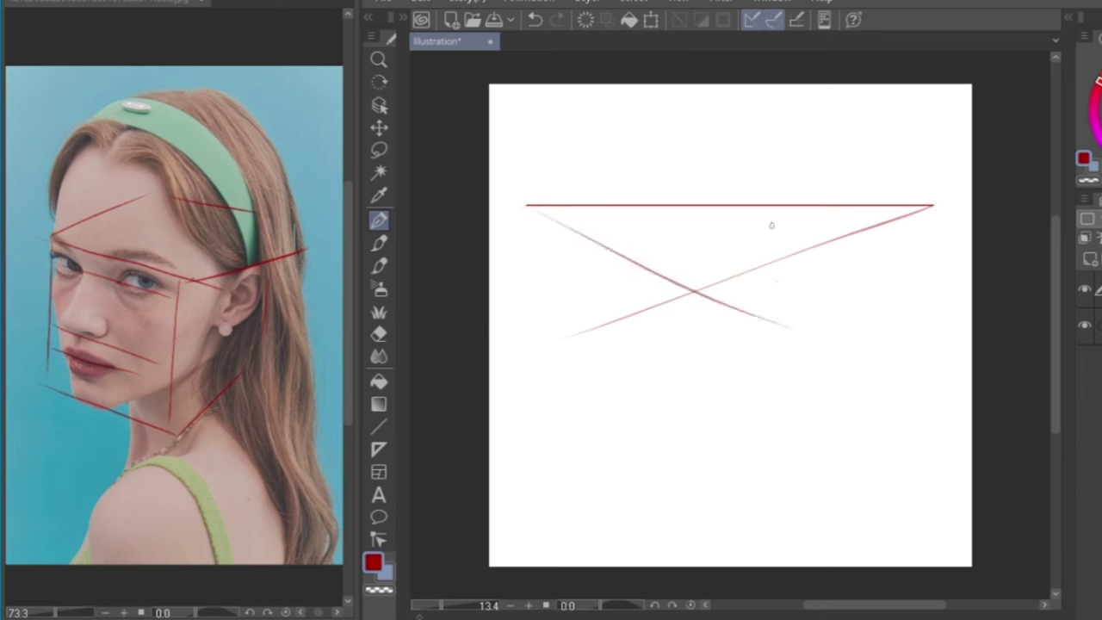
pyautogui.hotkey('ctrl', 'z')
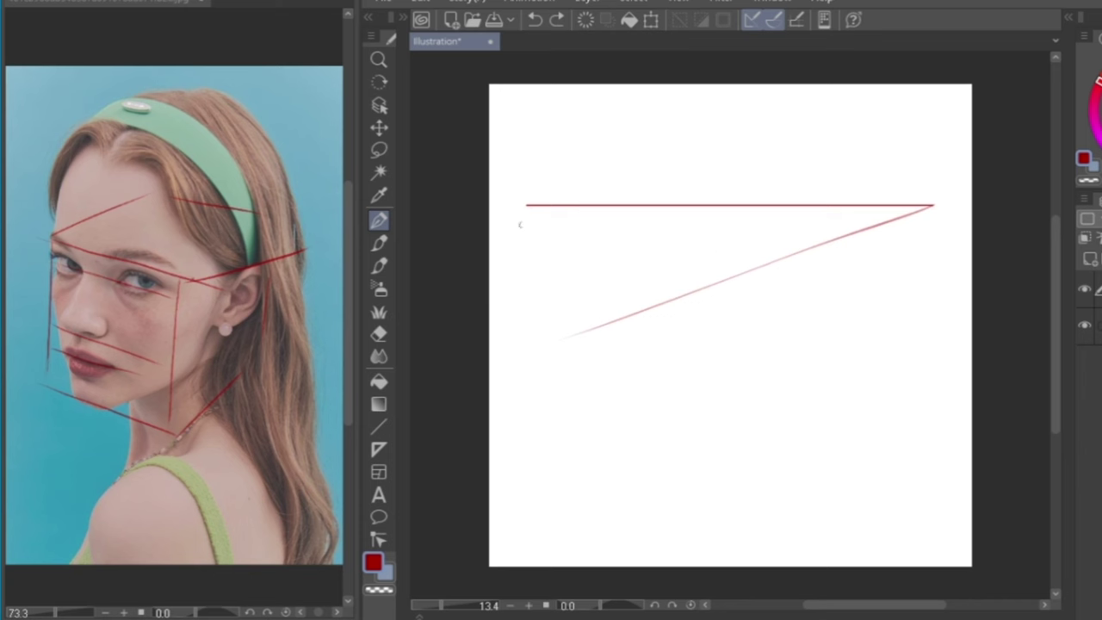
pyautogui.moveTo(528, 207); pyautogui.dragTo(913, 337)
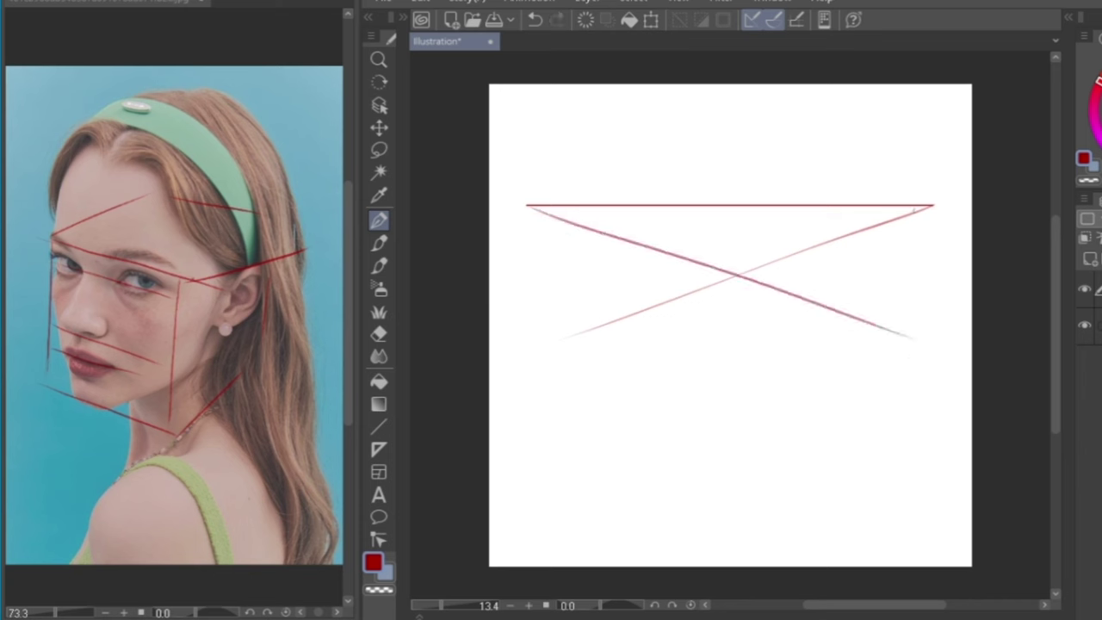
# Add three more converging lines from the horizontal line's right end and two more from its left end, at varied angles
pyautogui.moveTo(933, 207); pyautogui.dragTo(490, 303)
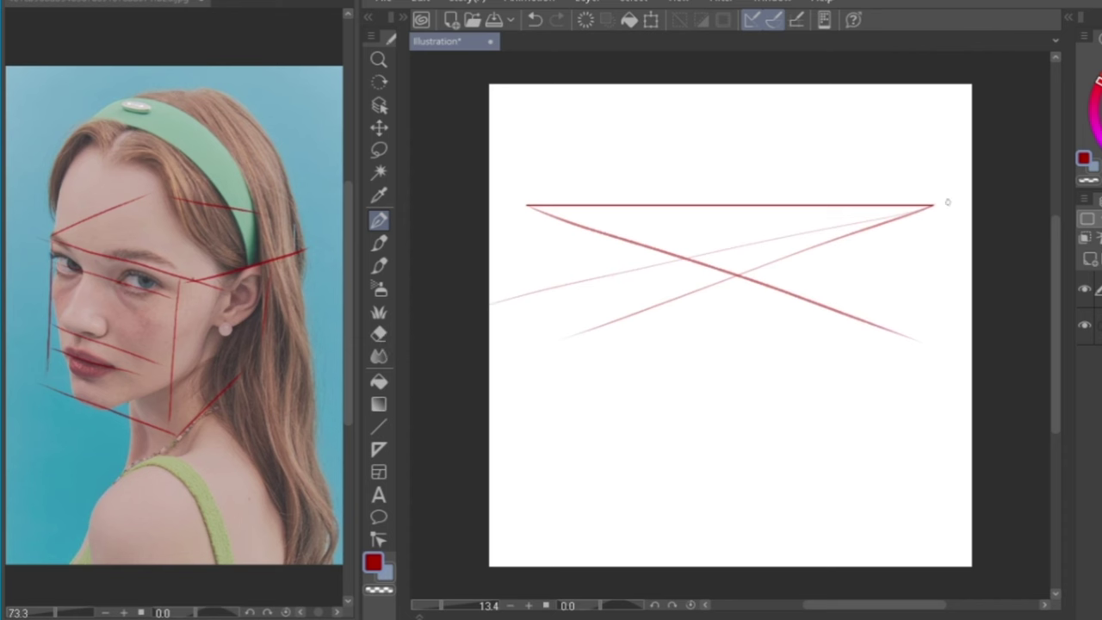
pyautogui.moveTo(931, 205); pyautogui.dragTo(504, 269)
pyautogui.moveTo(931, 205); pyautogui.dragTo(638, 359)
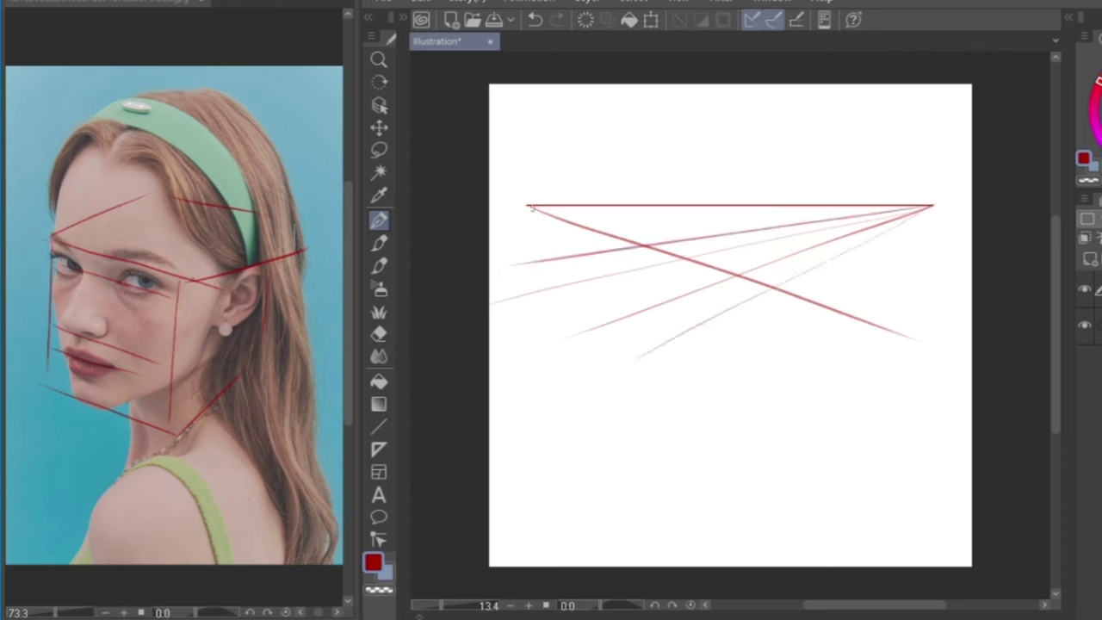
pyautogui.moveTo(531, 207); pyautogui.dragTo(969, 319)
pyautogui.hotkey('ctrl', 'z')
pyautogui.moveTo(529, 205); pyautogui.dragTo(910, 299)
pyautogui.moveTo(532, 205); pyautogui.dragTo(915, 273)
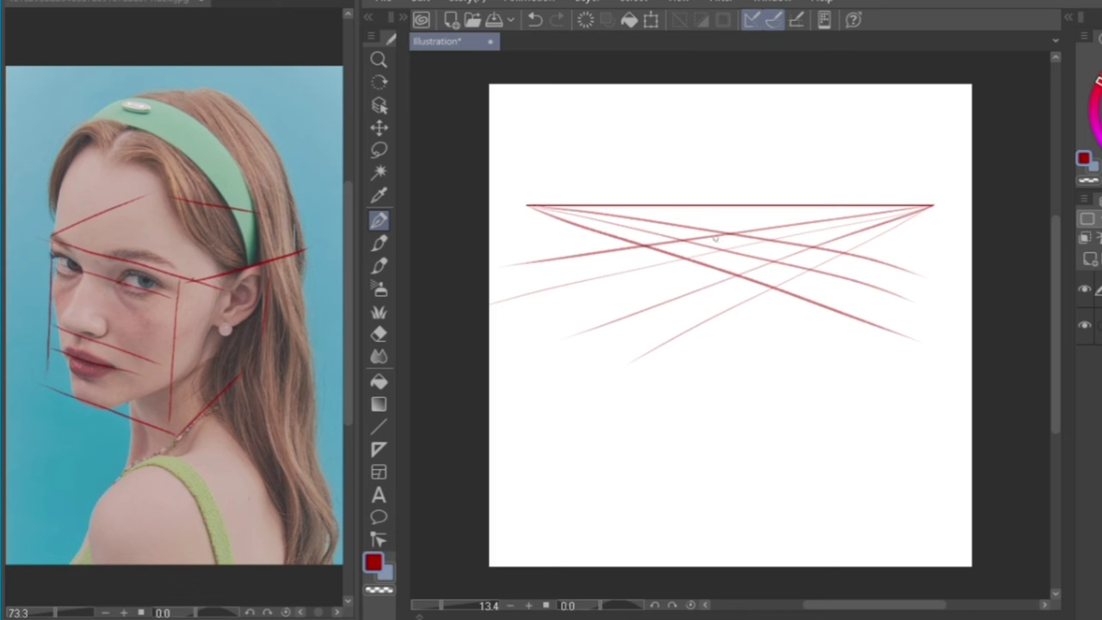
# Outline a small box where the converging lines cross, with vertical edges, a heavier front edge and a hatched top face
pyautogui.moveTo(740, 289); pyautogui.dragTo(742, 307)
pyautogui.moveTo(772, 261); pyautogui.dragTo(772, 285)
pyautogui.moveTo(691, 262)
pyautogui.mouseDown()
pyautogui.moveTo(739, 305)
pyautogui.moveTo(757, 261)
pyautogui.moveTo(711, 266)
pyautogui.moveTo(732, 249)
pyautogui.mouseUp()
pyautogui.moveTo(699, 262); pyautogui.dragTo(729, 250)
pyautogui.moveTo(696, 261)
pyautogui.mouseDown()
pyautogui.moveTo(718, 251)
pyautogui.moveTo(739, 278)
pyautogui.moveTo(775, 258)
pyautogui.moveTo(725, 270)
pyautogui.moveTo(693, 259)
pyautogui.moveTo(742, 310)
pyautogui.mouseUp()
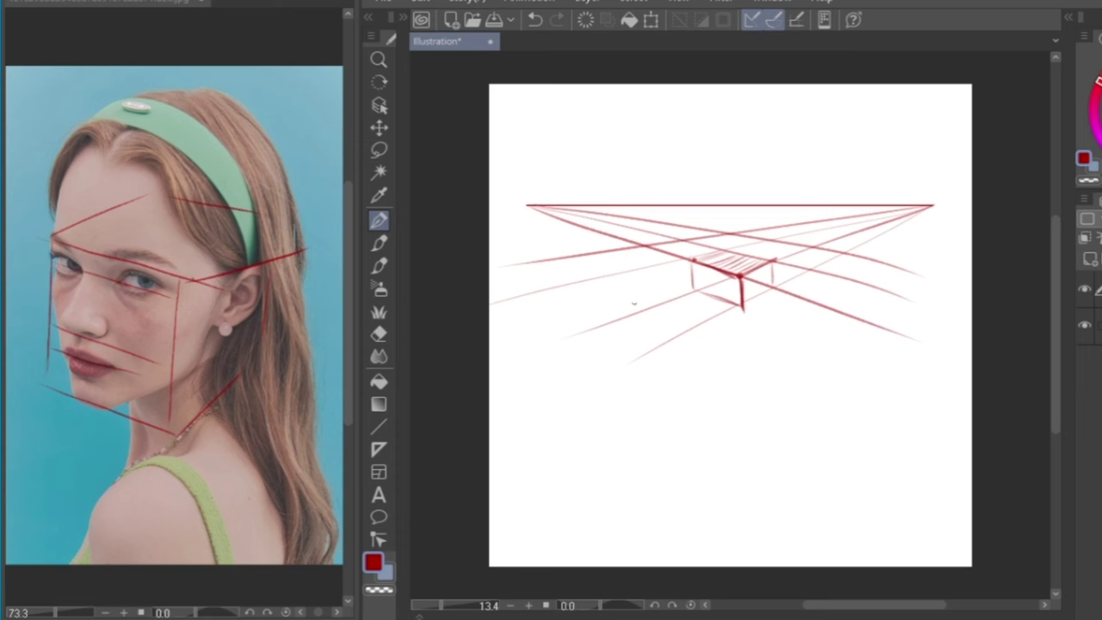
# Draw an arrow pointing down at the horizontal line, then mark both of its ends and label each "V.P"
pyautogui.moveTo(728, 137); pyautogui.dragTo(734, 176)
pyautogui.moveTo(742, 157); pyautogui.dragTo(734, 174)
pyautogui.click(933, 204)
pyautogui.moveTo(934, 204); pyautogui.dragTo(933, 207)
pyautogui.moveTo(527, 205)
pyautogui.mouseDown()
pyautogui.moveTo(522, 170)
pyautogui.moveTo(535, 177)
pyautogui.mouseUp()
pyautogui.click(527, 179)
pyautogui.moveTo(926, 176); pyautogui.dragTo(950, 181)
pyautogui.click(940, 182)
# Write "Horizon line" above the middle of the horizontal line and hatch the box's top face more densely
pyautogui.moveTo(722, 189); pyautogui.dragTo(729, 201)
pyautogui.moveTo(721, 196); pyautogui.dragTo(772, 200)
pyautogui.click(751, 187)
pyautogui.moveTo(772, 194); pyautogui.dragTo(819, 190)
pyautogui.click(803, 185)
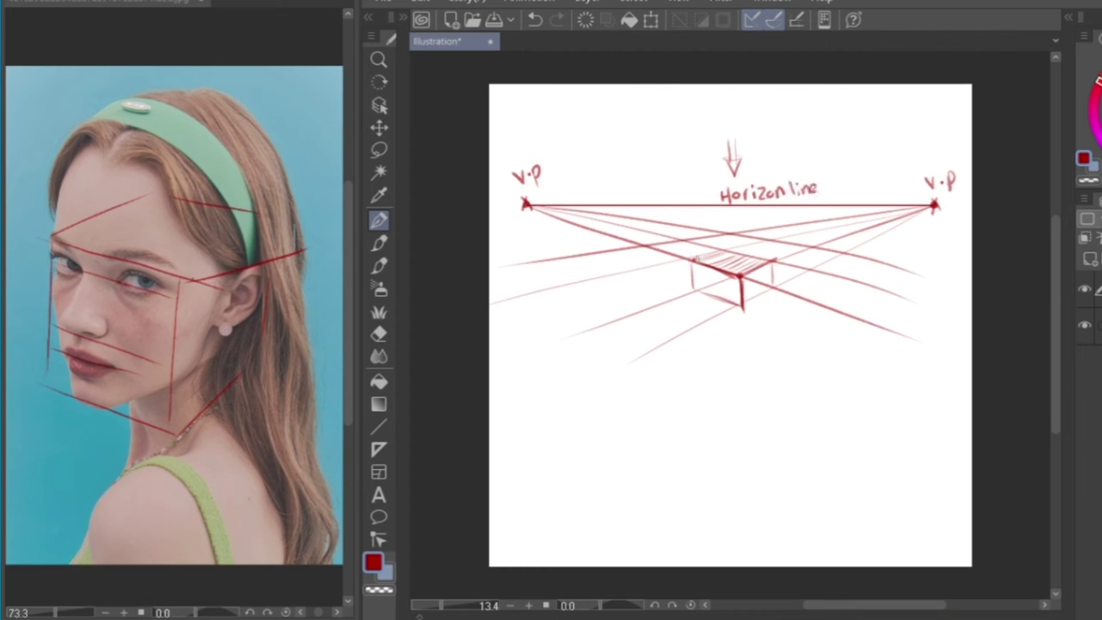
pyautogui.moveTo(730, 250)
pyautogui.mouseDown()
pyautogui.moveTo(699, 259)
pyautogui.moveTo(758, 271)
pyautogui.moveTo(699, 262)
pyautogui.mouseUp()
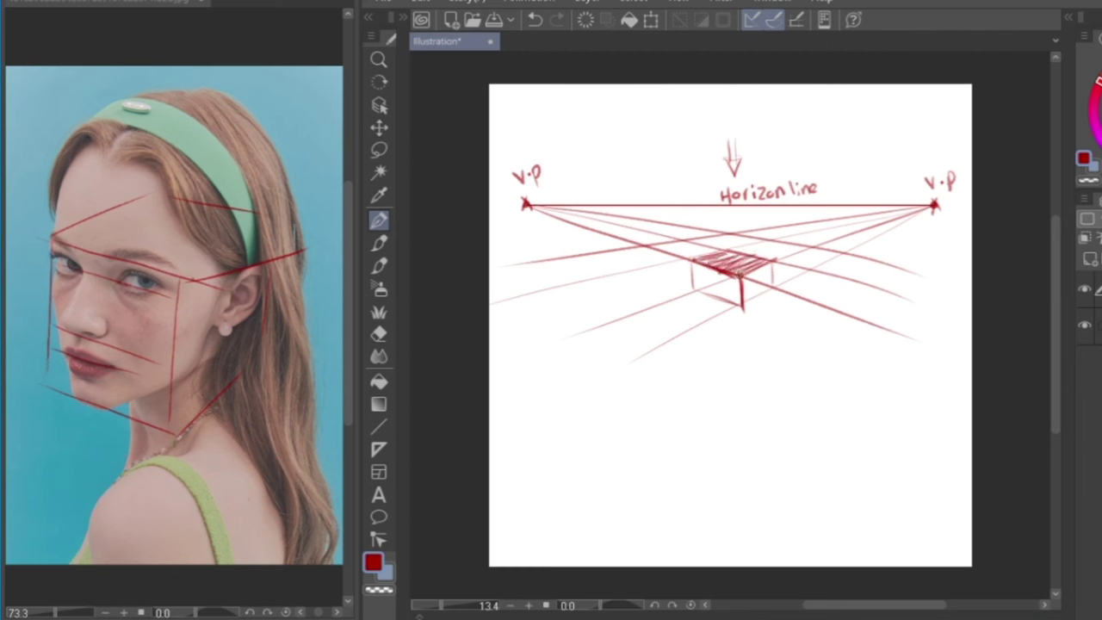
# Hide the drawn layer and add a new empty layer in both the Illustration canvas and the portrait photo
pyautogui.click(1085, 291)
pyautogui.click(1091, 260)
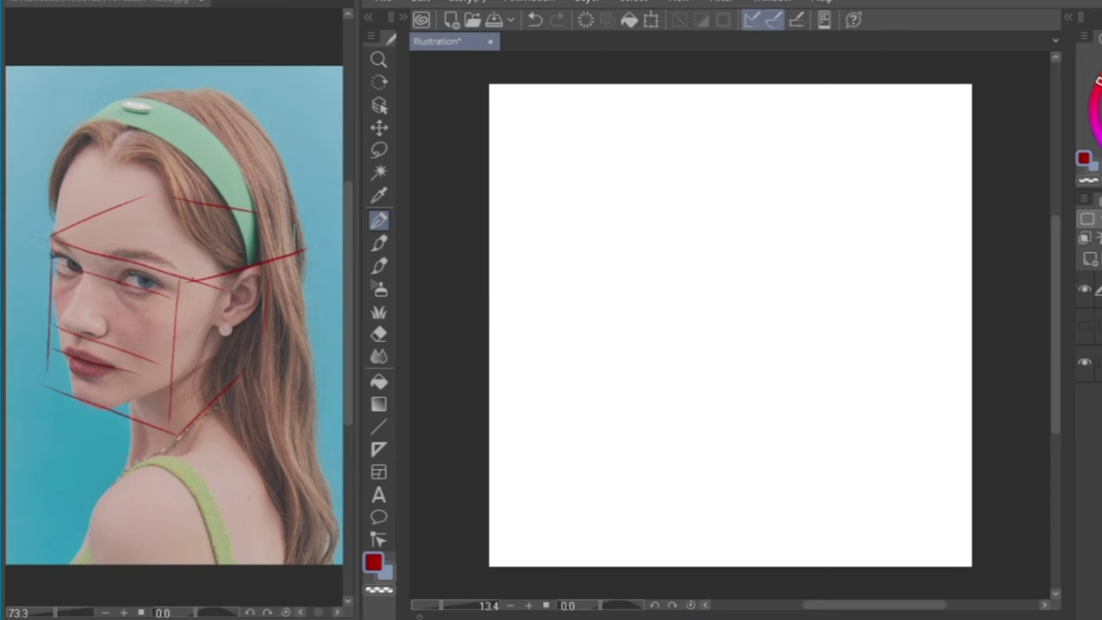
pyautogui.click(336, 300)
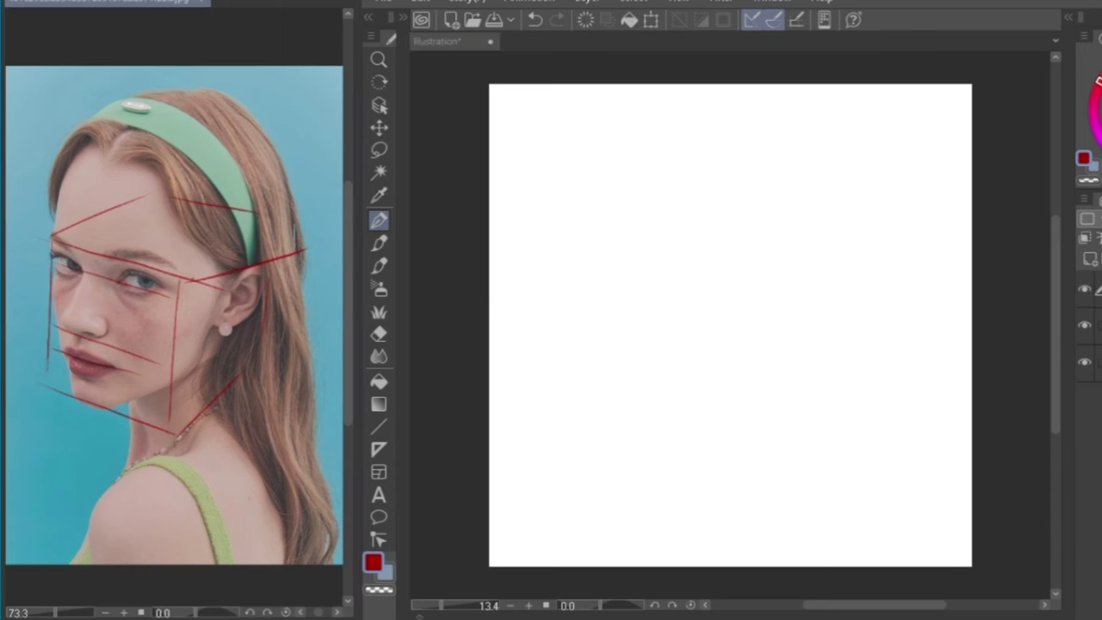
pyautogui.click(1086, 290)
pyautogui.click(1090, 259)
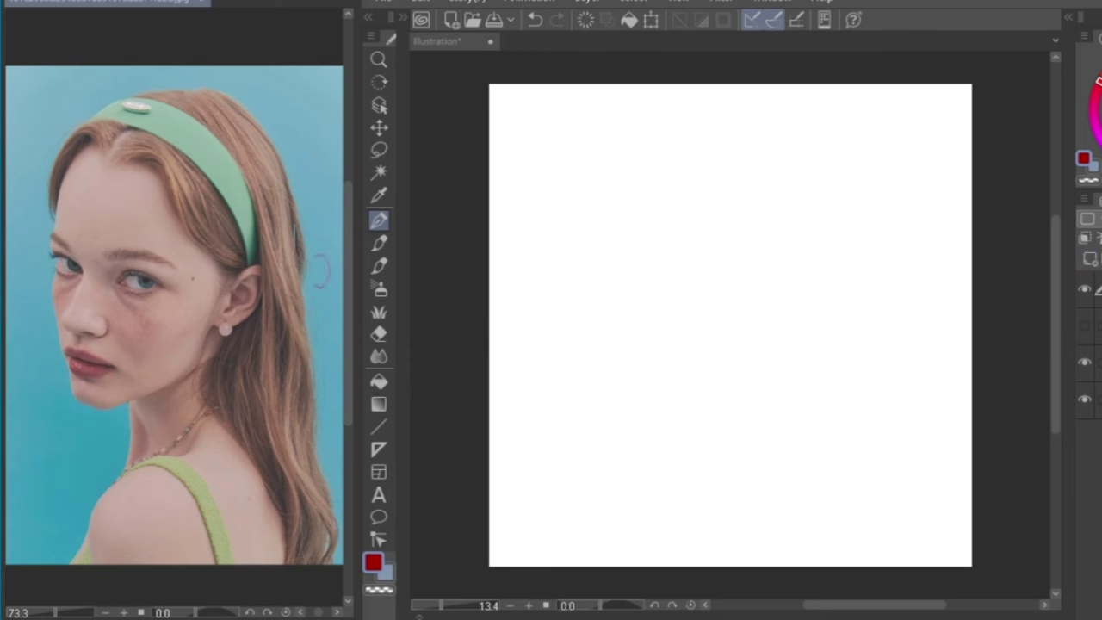
# Draw a red circle over the face in the portrait photo with the Ellipse tool
pyautogui.click(379, 427)
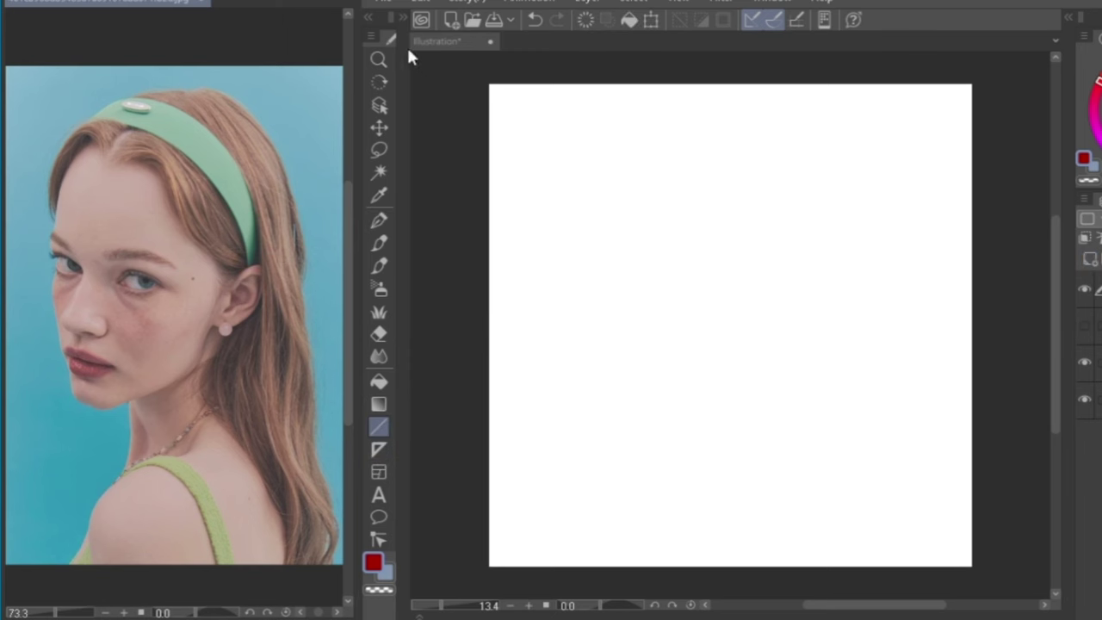
pyautogui.click(402, 18)
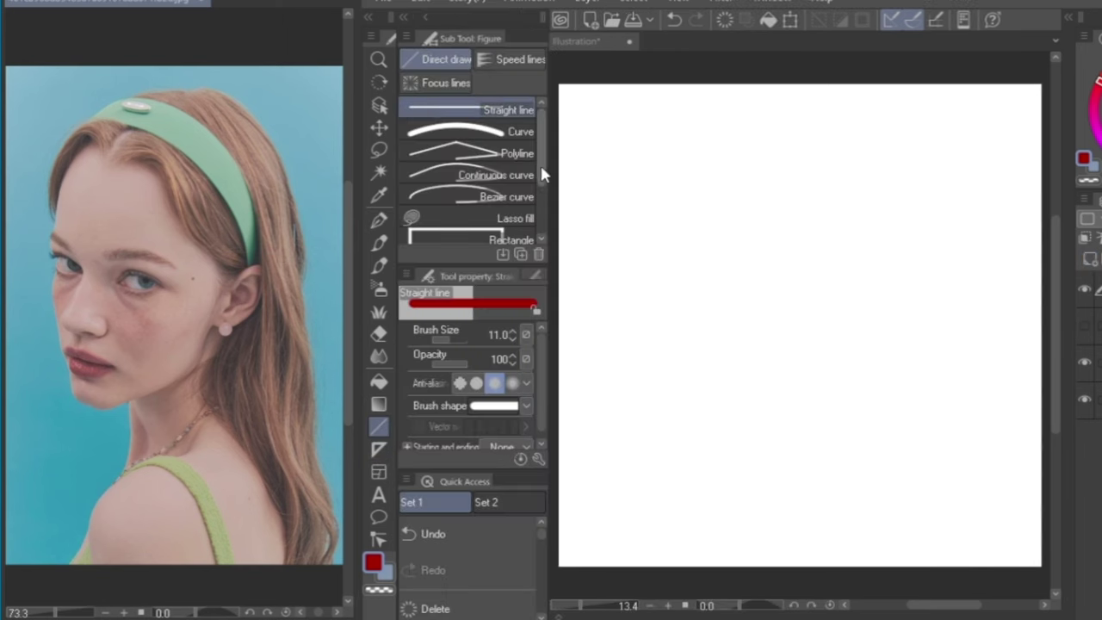
pyautogui.moveTo(540, 170); pyautogui.dragTo(545, 219)
pyautogui.click(511, 177)
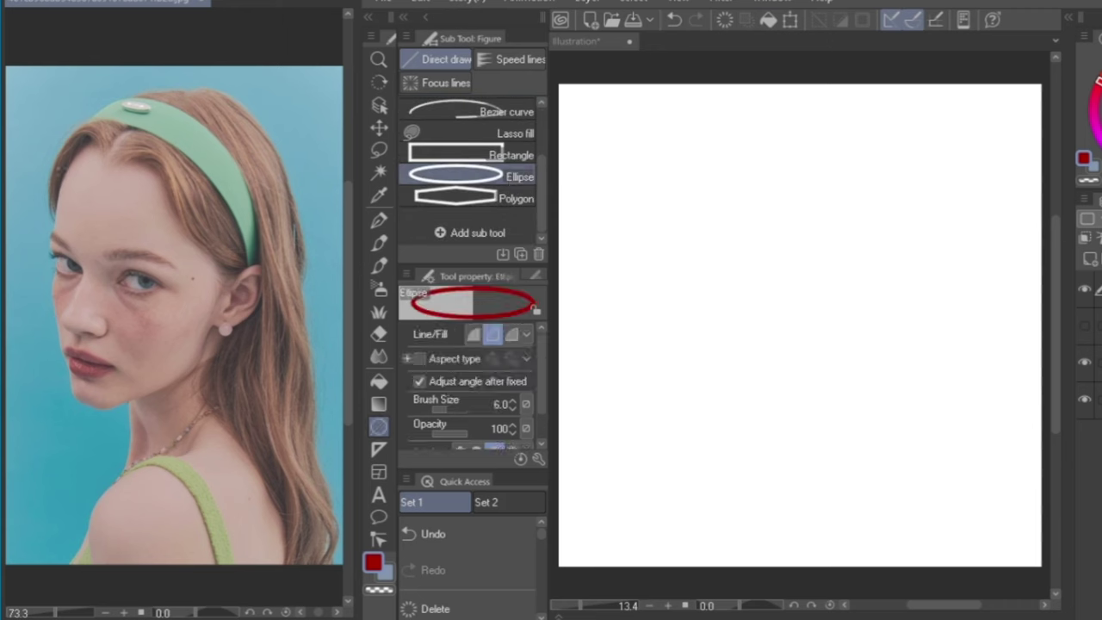
pyautogui.moveTo(47, 164); pyautogui.dragTo(286, 401)
# Move the red circle up over the head and enlarge it to span from the headband's top to the mouth
pyautogui.press('t')
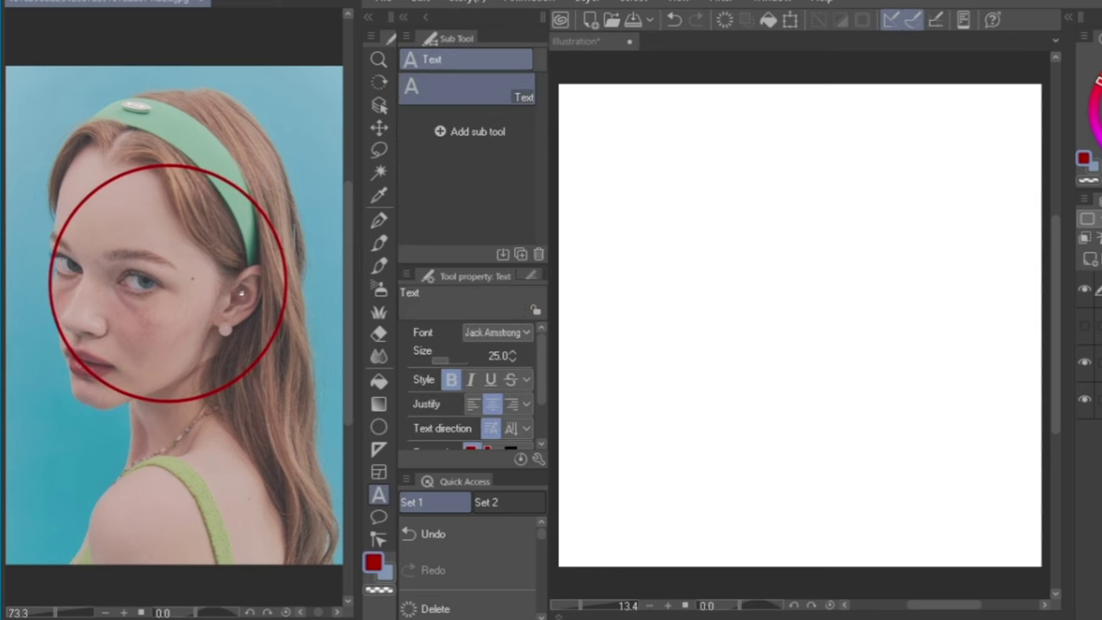
pyautogui.click(379, 127)
pyautogui.moveTo(170, 298); pyautogui.dragTo(157, 229)
pyautogui.hotkey('ctrl', 't')
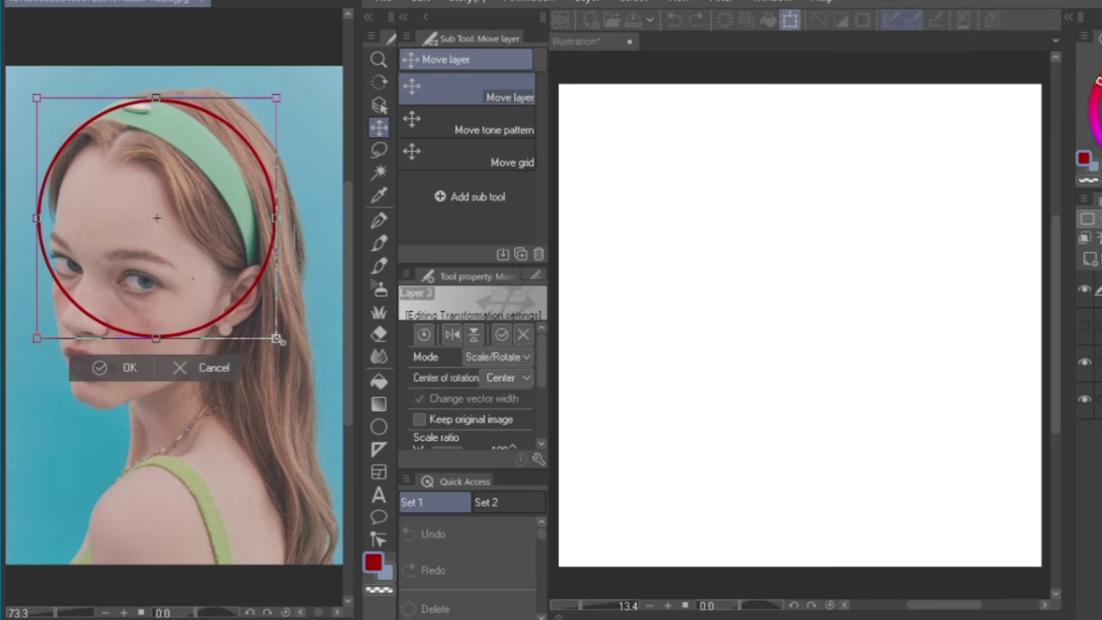
pyautogui.moveTo(278, 338); pyautogui.dragTo(257, 350)
pyautogui.moveTo(290, 111); pyautogui.dragTo(307, 95)
pyautogui.moveTo(272, 163); pyautogui.dragTo(272, 162)
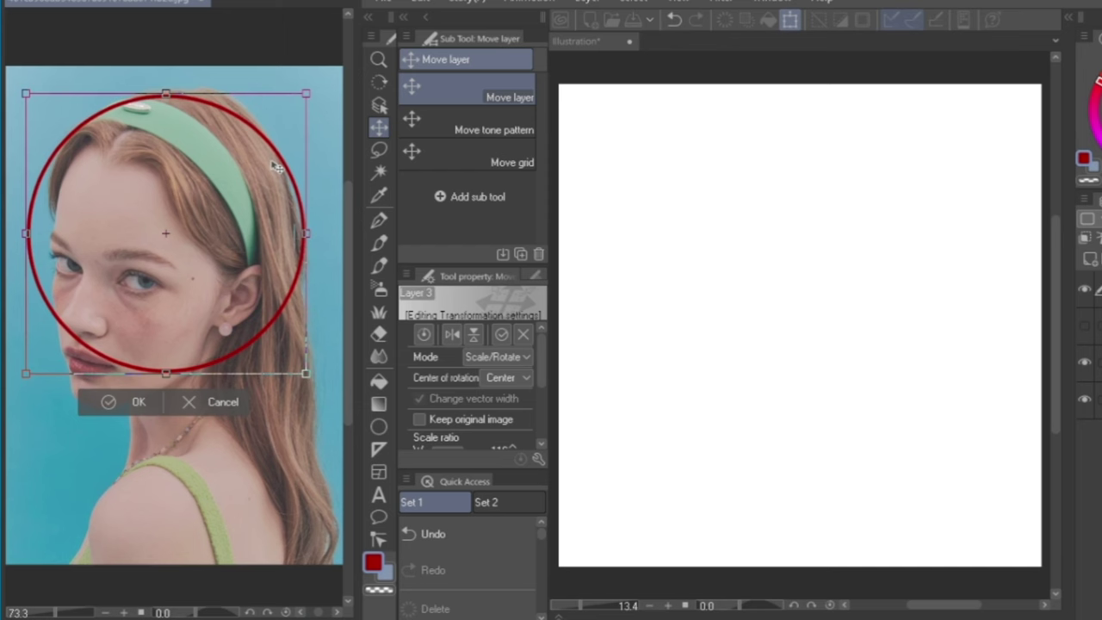
pyautogui.press('Down')
pyautogui.press('Down')
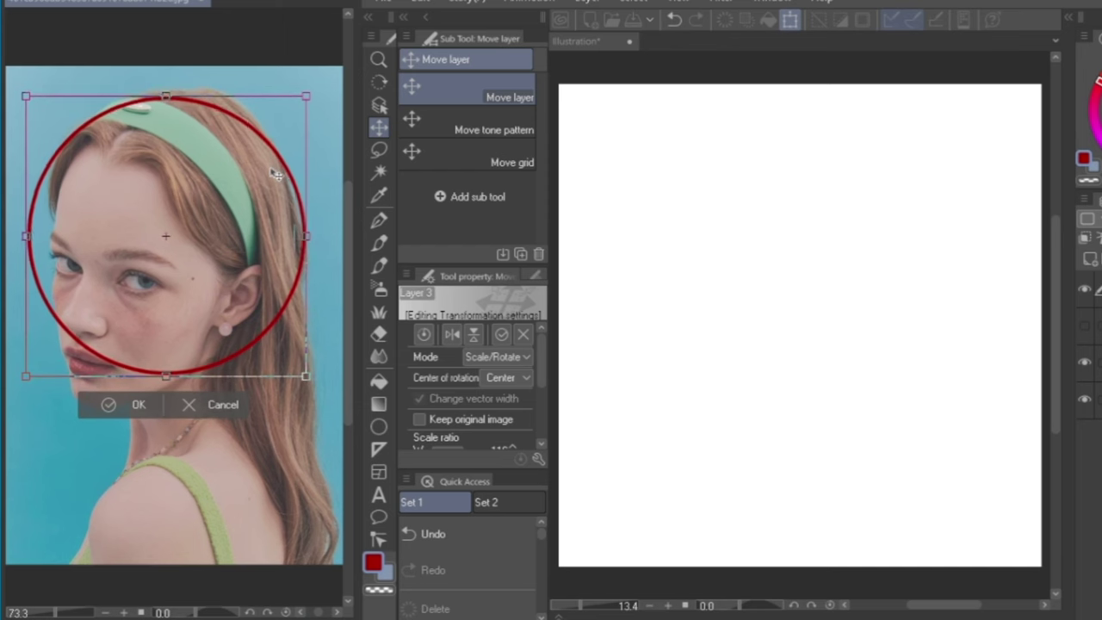
pyautogui.moveTo(271, 170); pyautogui.dragTo(269, 170)
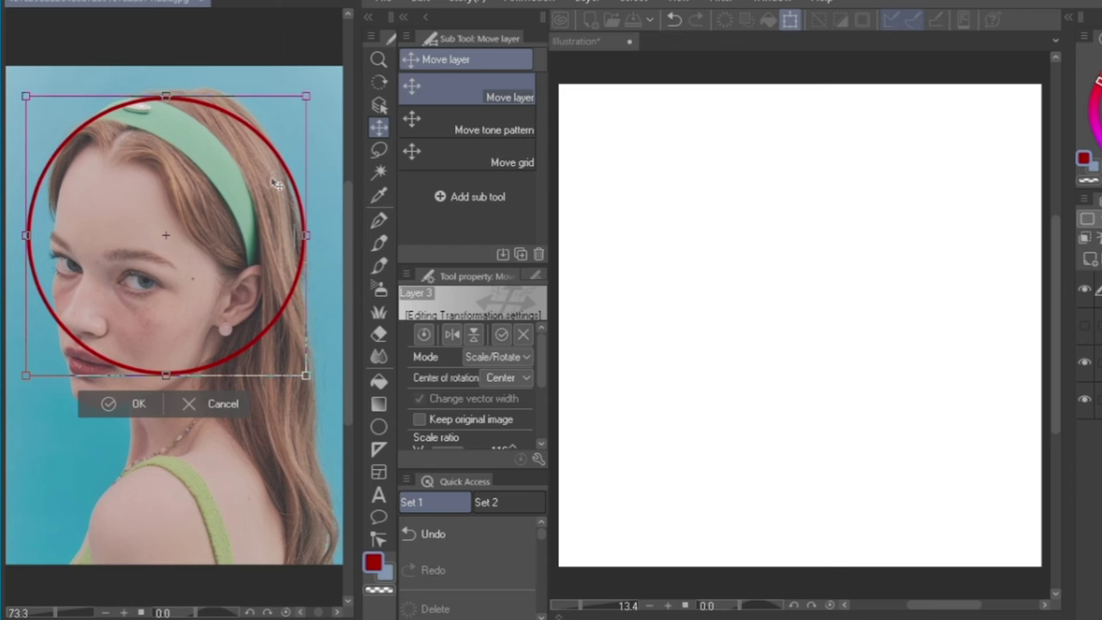
pyautogui.press('Return')
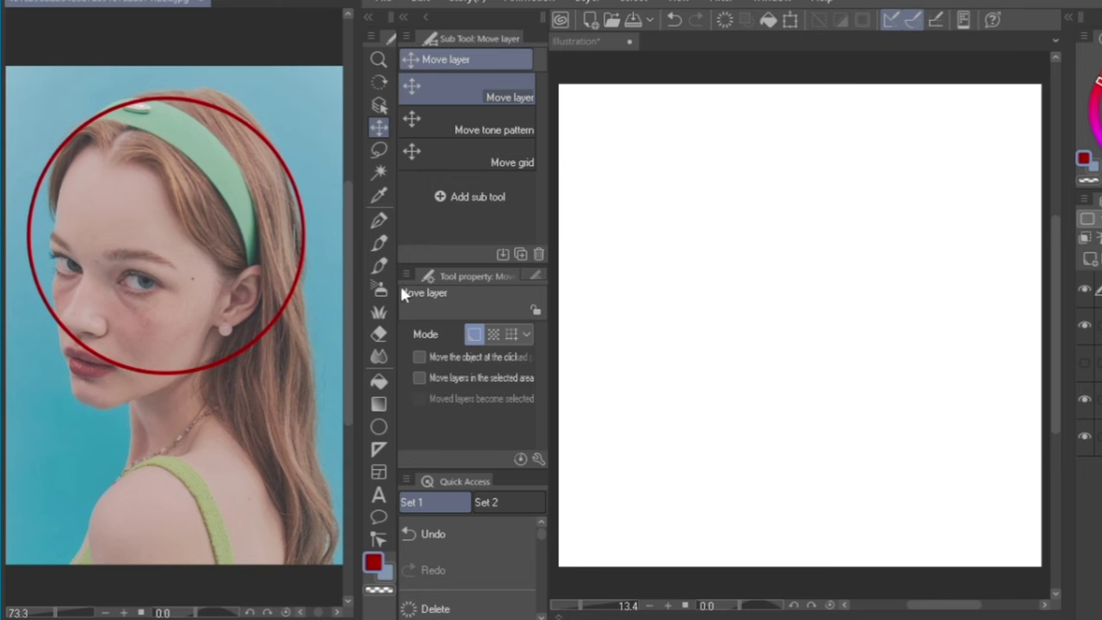
# Switch to the Textured pen and reduce its brush size to 10
pyautogui.click(379, 222)
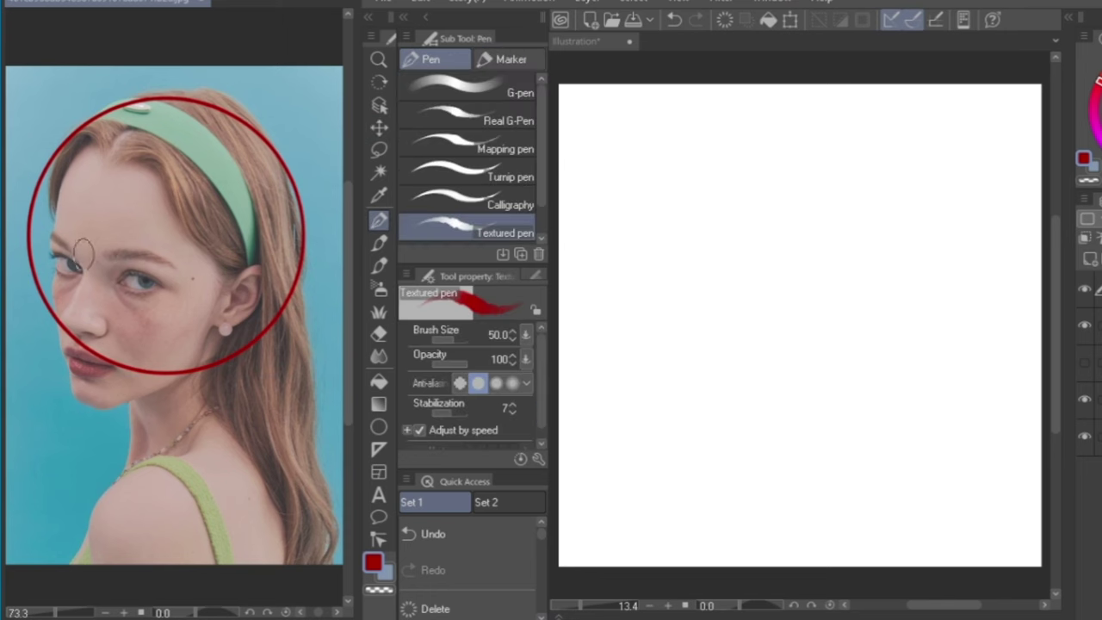
pyautogui.press('[')
pyautogui.press('[')
pyautogui.press('[')
pyautogui.press('[')
pyautogui.press('[')
pyautogui.press('[')
pyautogui.press('[')
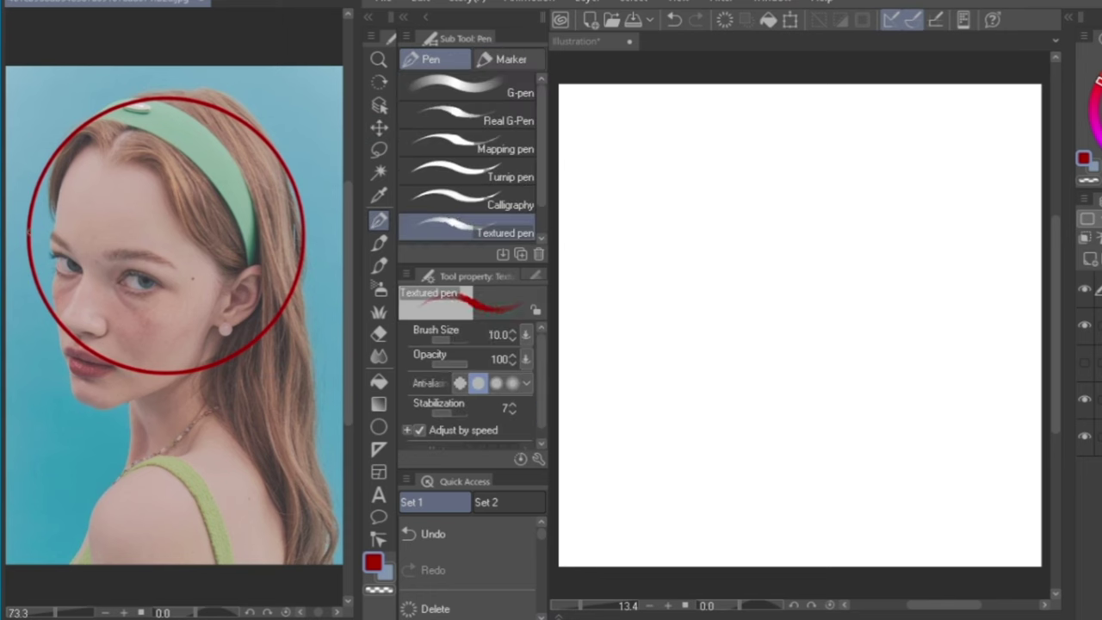
pyautogui.moveTo(34, 232)
pyautogui.mouseDown()
pyautogui.moveTo(200, 270)
pyautogui.moveTo(291, 257)
pyautogui.moveTo(236, 274)
pyautogui.moveTo(90, 258)
pyautogui.mouseUp()
pyautogui.hotkey('ctrl', 'z')
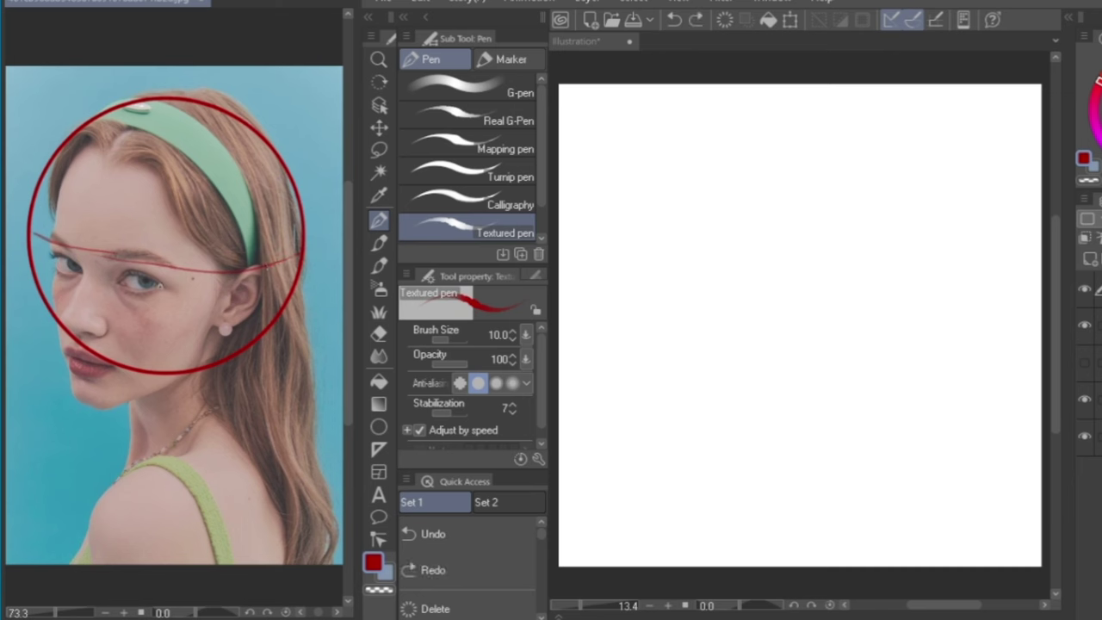
pyautogui.hotkey('ctrl', 'z')
pyautogui.hotkey('ctrl', 'z')
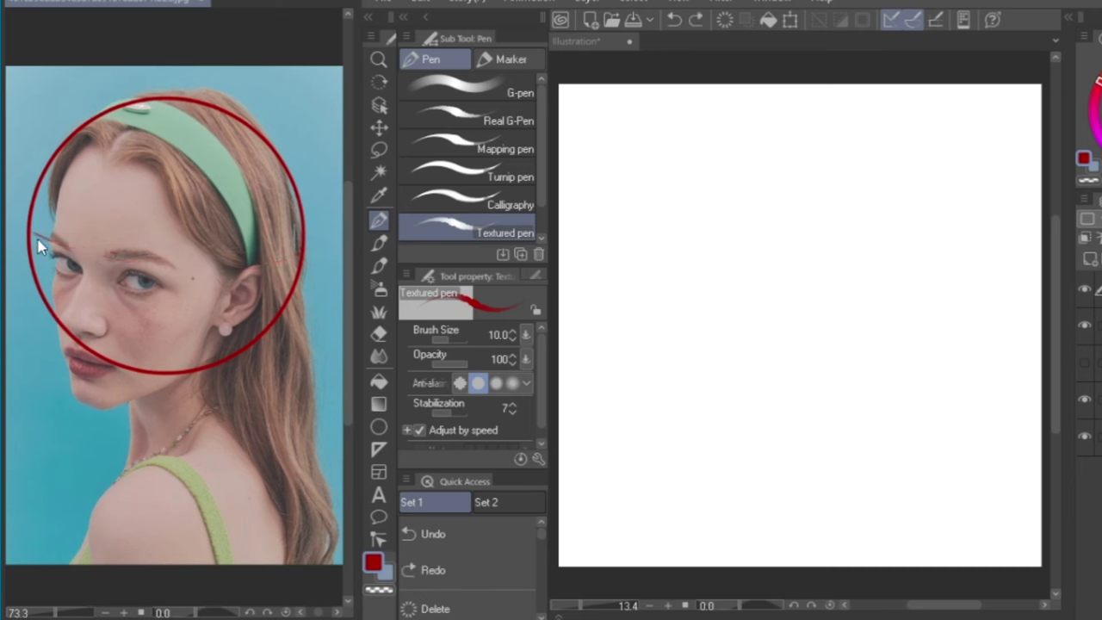
# Sketch curved guides across the circle at the brows and forehead, plus a centre line from the hairline down past the chin
pyautogui.moveTo(31, 232)
pyautogui.mouseDown()
pyautogui.moveTo(183, 261)
pyautogui.moveTo(297, 255)
pyautogui.mouseUp()
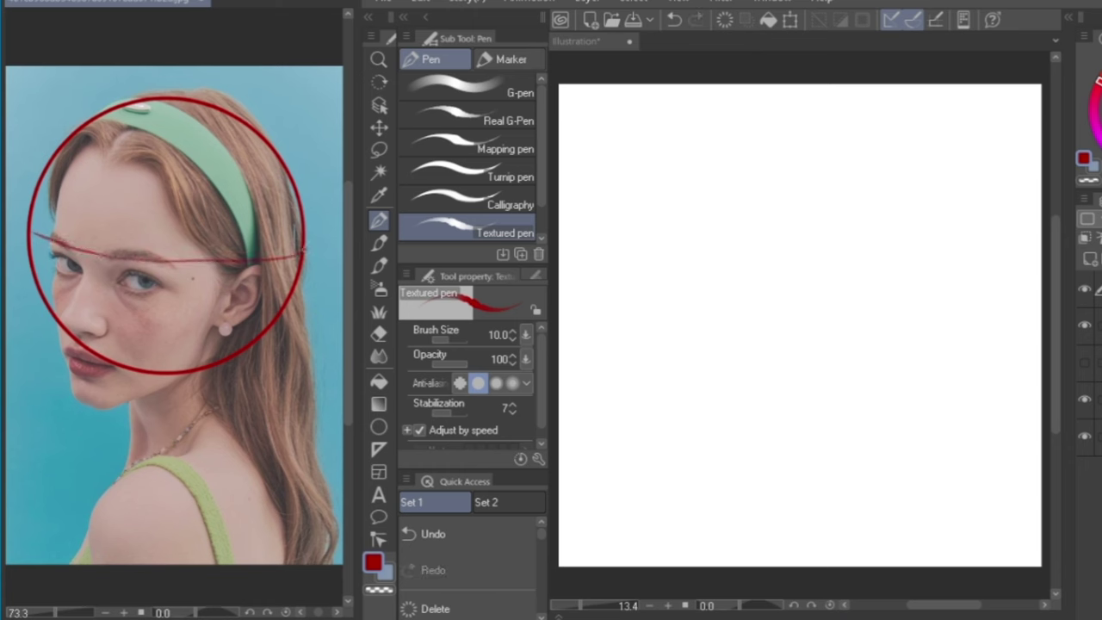
pyautogui.moveTo(241, 216); pyautogui.dragTo(50, 214)
pyautogui.moveTo(87, 199); pyautogui.dragTo(127, 120)
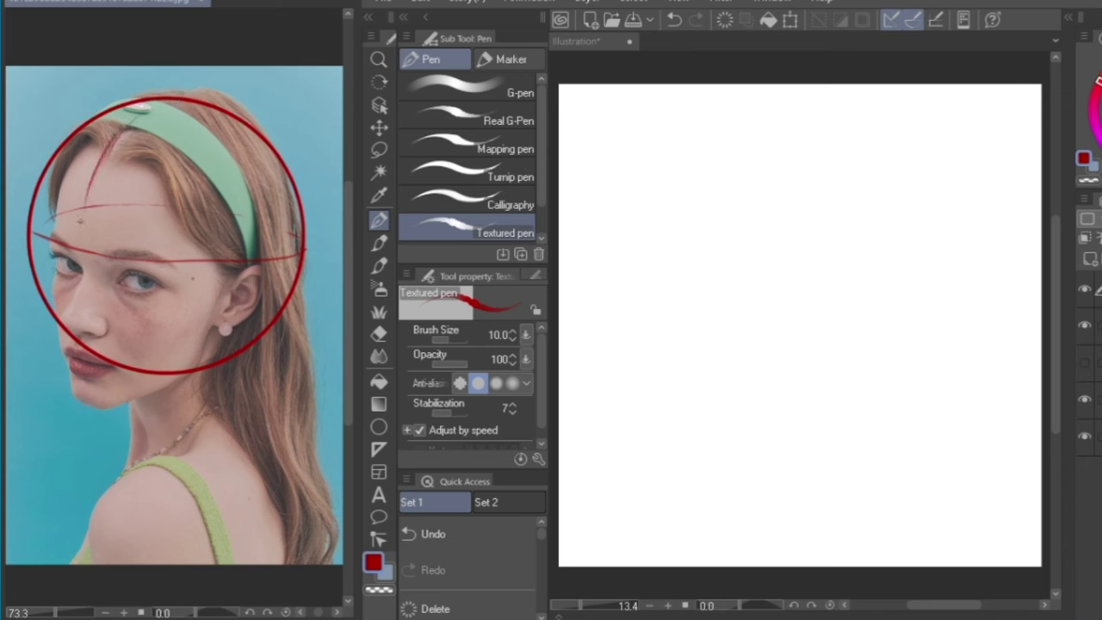
pyautogui.moveTo(84, 196); pyautogui.dragTo(79, 388)
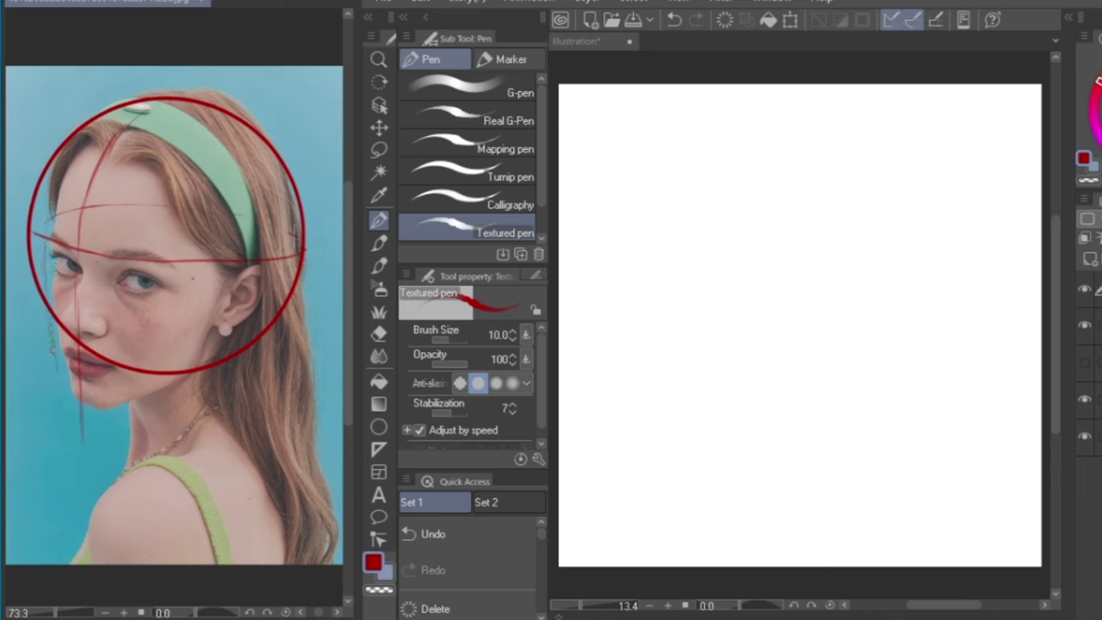
# Sketch vertical guides for the face's sides, an oval for the head's side plane, and reinforce the brow line and ear on the portrait photo
pyautogui.moveTo(53, 319); pyautogui.dragTo(56, 394)
pyautogui.moveTo(193, 269); pyautogui.dragTo(195, 414)
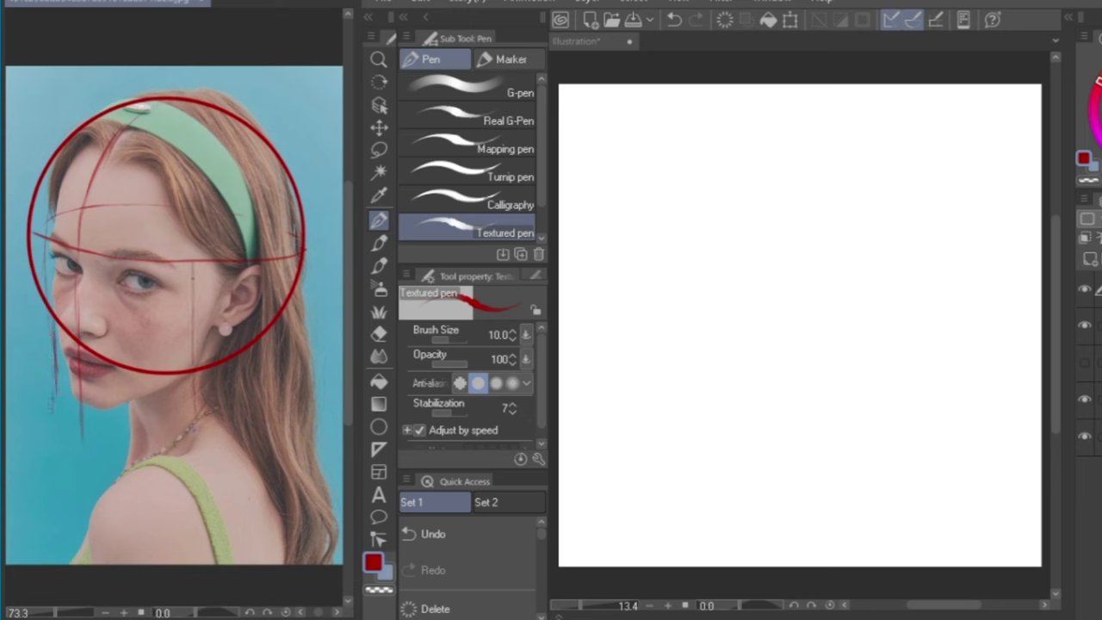
pyautogui.moveTo(296, 227)
pyautogui.mouseDown()
pyautogui.moveTo(276, 165)
pyautogui.moveTo(240, 179)
pyautogui.moveTo(206, 226)
pyautogui.moveTo(188, 274)
pyautogui.moveTo(195, 334)
pyautogui.moveTo(210, 362)
pyautogui.mouseUp()
pyautogui.moveTo(294, 293)
pyautogui.mouseDown()
pyautogui.moveTo(278, 186)
pyautogui.moveTo(225, 196)
pyautogui.moveTo(183, 339)
pyautogui.mouseUp()
pyautogui.moveTo(35, 233); pyautogui.dragTo(171, 268)
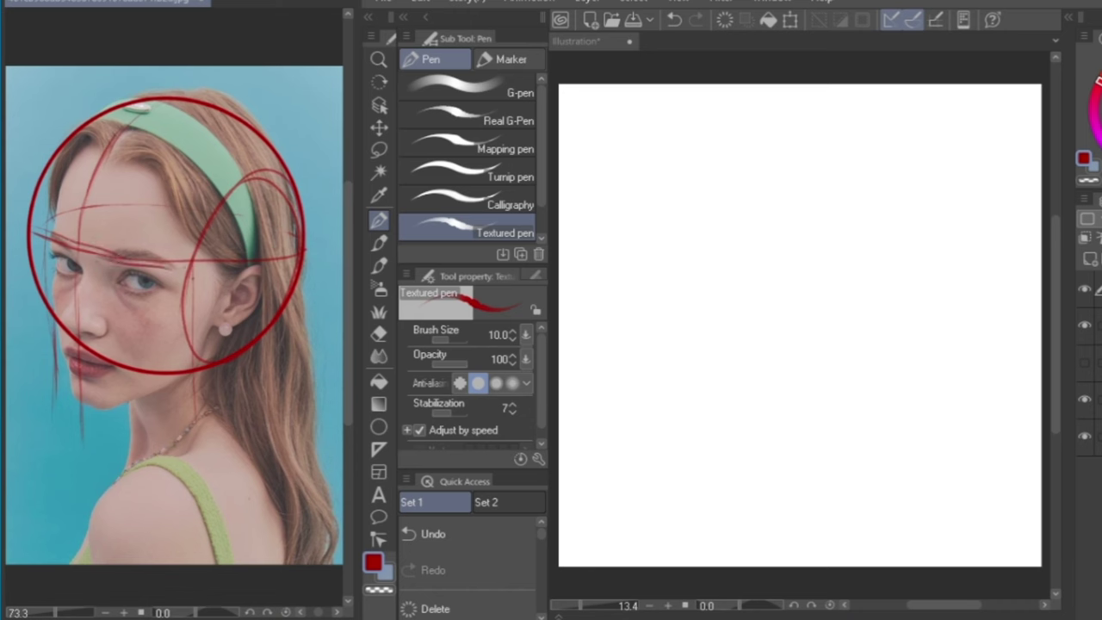
pyautogui.moveTo(255, 256); pyautogui.dragTo(297, 242)
pyautogui.moveTo(198, 275)
pyautogui.mouseDown()
pyautogui.moveTo(295, 252)
pyautogui.moveTo(236, 294)
pyautogui.moveTo(201, 369)
pyautogui.mouseUp()
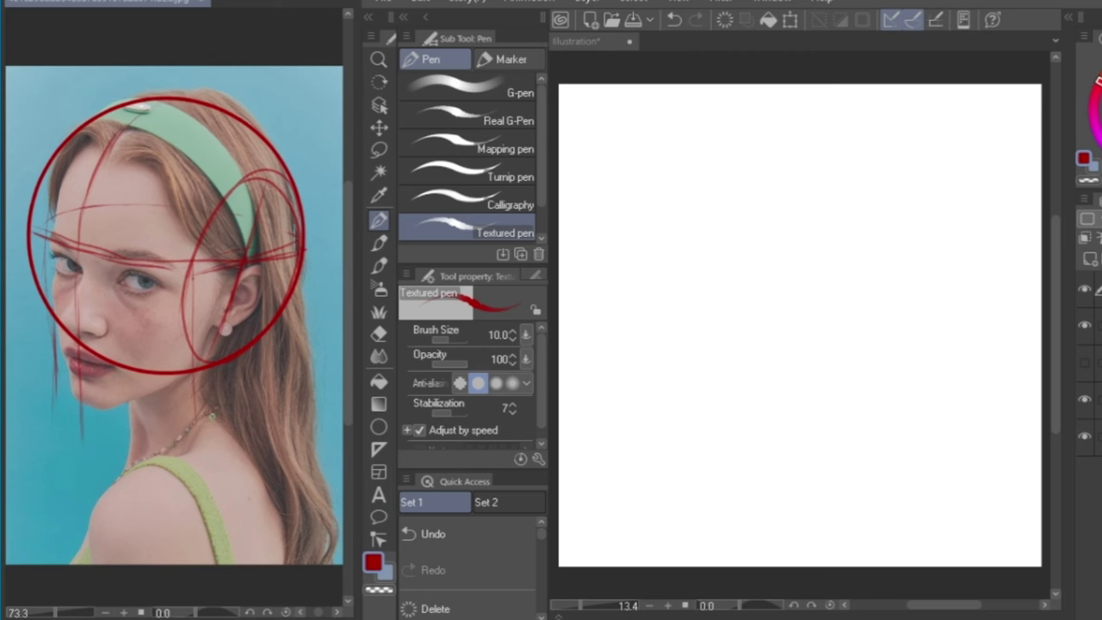
# Switch to the blank illustration canvas and set the Textured pen to size 60 with black as the drawing colour
pyautogui.click(818, 216)
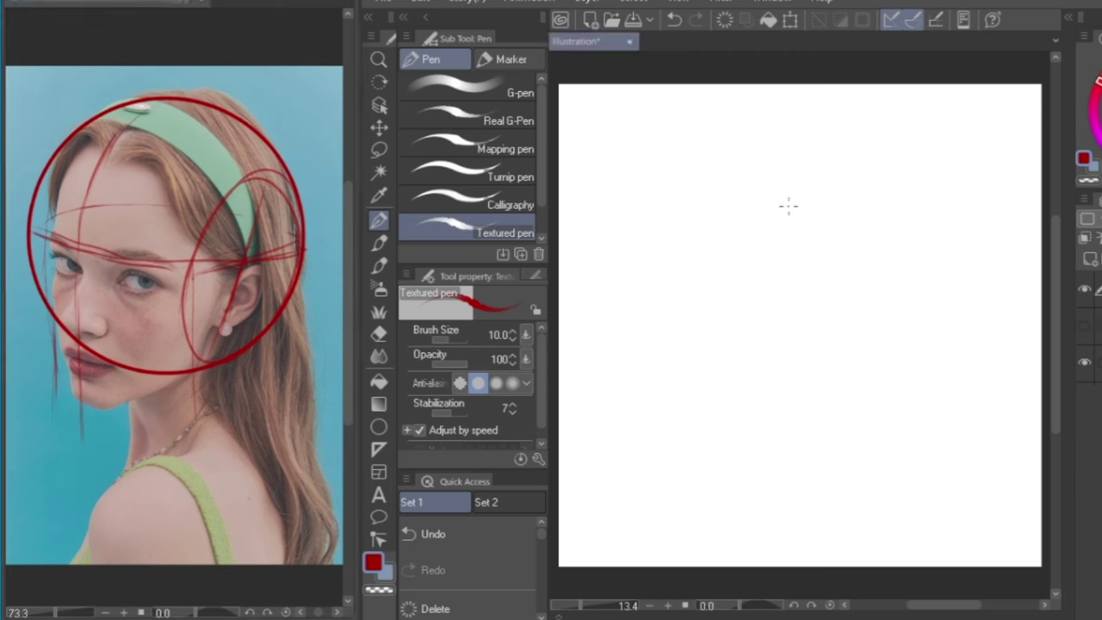
pyautogui.press(']')
pyautogui.press(']')
pyautogui.press(']')
pyautogui.press(']')
pyautogui.press(']')
pyautogui.press(']')
pyautogui.press(']')
pyautogui.press(']')
pyautogui.press(']')
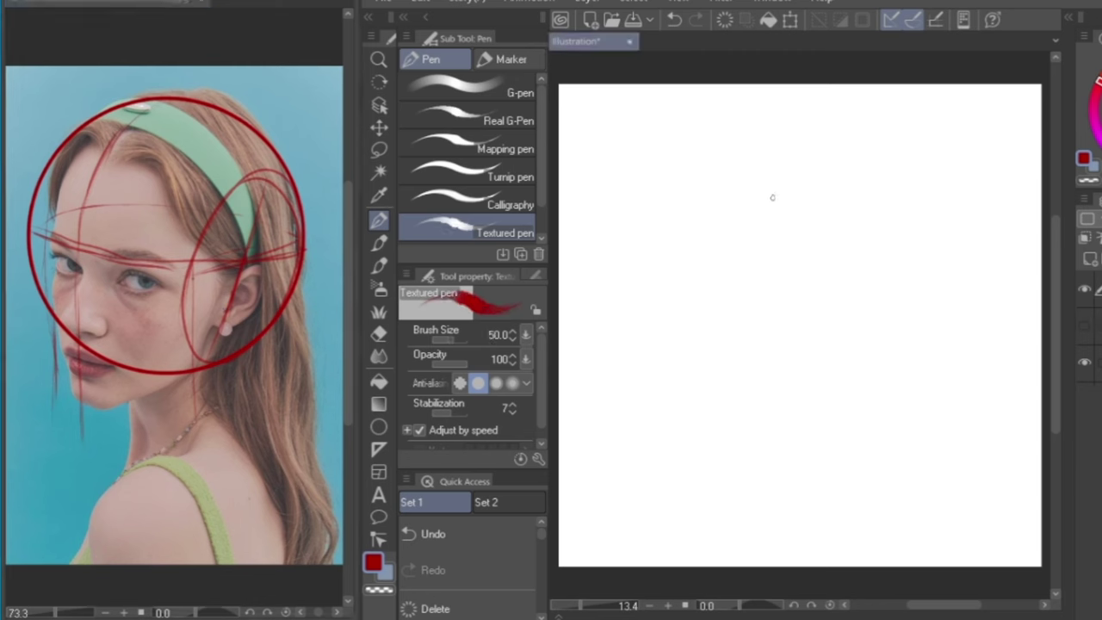
pyautogui.press('x')
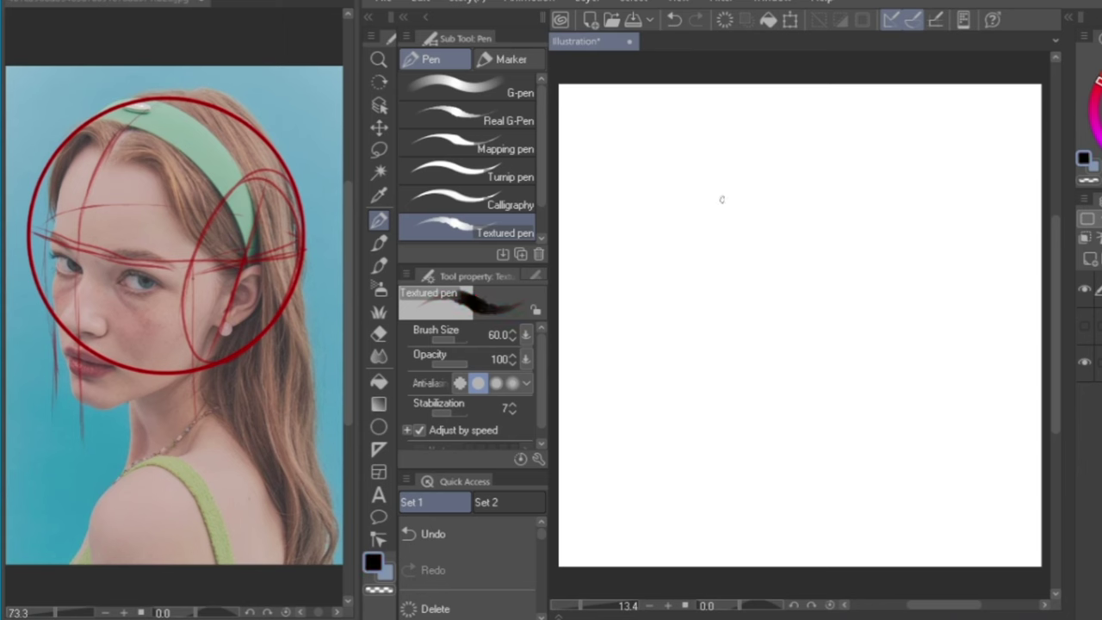
# Sketch a loose circle for the skull in the upper middle of the blank canvas
pyautogui.moveTo(743, 175)
pyautogui.mouseDown()
pyautogui.moveTo(713, 185)
pyautogui.moveTo(759, 315)
pyautogui.mouseUp()
pyautogui.moveTo(700, 222)
pyautogui.mouseDown()
pyautogui.moveTo(779, 152)
pyautogui.moveTo(853, 188)
pyautogui.mouseUp()
pyautogui.moveTo(803, 161); pyautogui.dragTo(832, 295)
pyautogui.moveTo(853, 193); pyautogui.dragTo(797, 316)
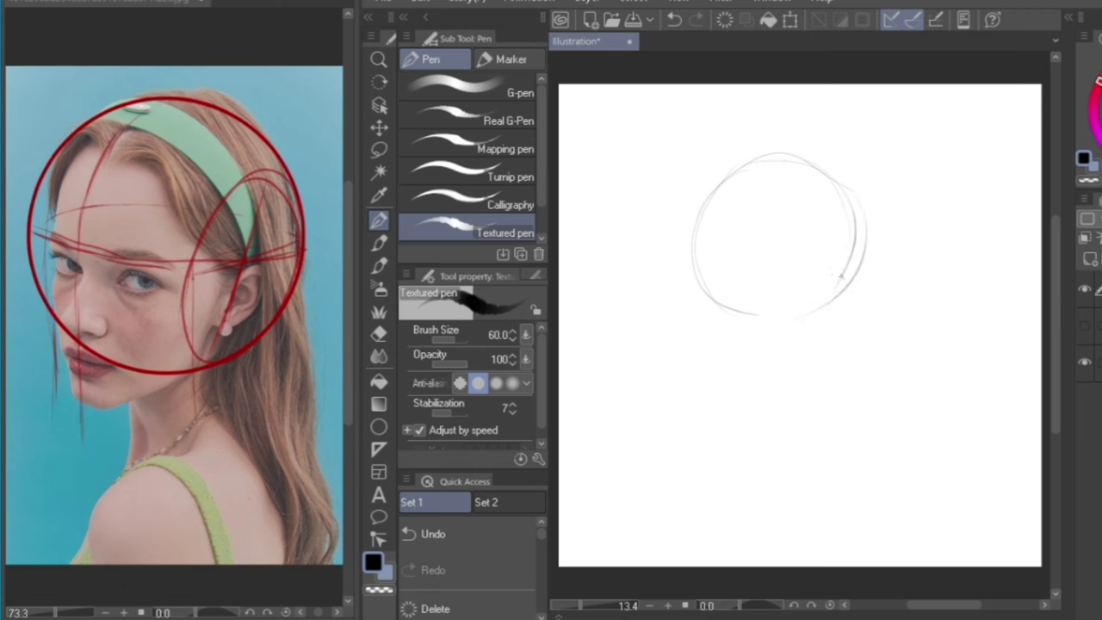
pyautogui.moveTo(842, 276)
pyautogui.mouseDown()
pyautogui.moveTo(760, 313)
pyautogui.moveTo(784, 326)
pyautogui.mouseUp()
pyautogui.moveTo(840, 286); pyautogui.dragTo(772, 322)
# Add a curved brow line across the circle, with a centre line and two side-plane guides extending below it
pyautogui.moveTo(696, 232)
pyautogui.mouseDown()
pyautogui.moveTo(794, 256)
pyautogui.moveTo(878, 220)
pyautogui.mouseUp()
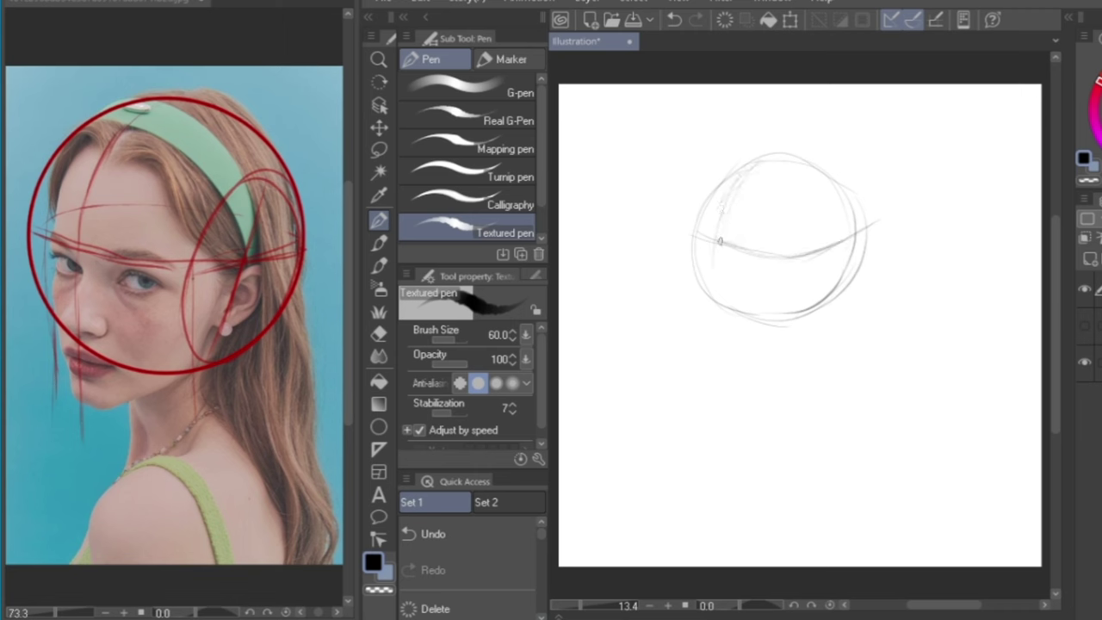
pyautogui.moveTo(734, 166)
pyautogui.mouseDown()
pyautogui.moveTo(720, 225)
pyautogui.moveTo(730, 370)
pyautogui.mouseUp()
pyautogui.moveTo(722, 269); pyautogui.dragTo(729, 412)
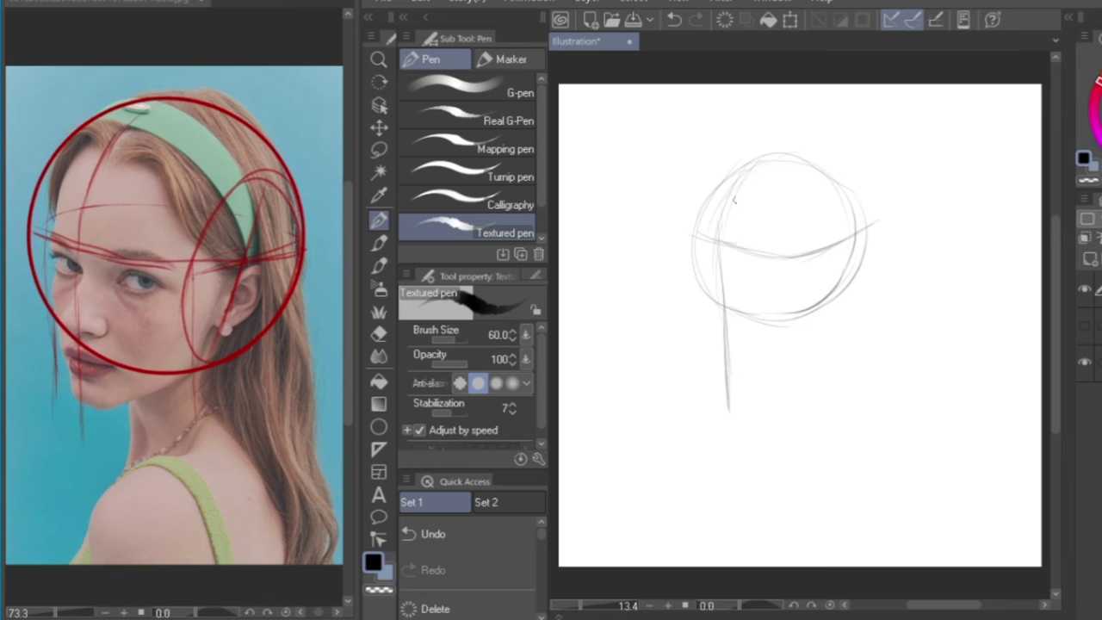
pyautogui.moveTo(697, 227); pyautogui.dragTo(704, 375)
pyautogui.moveTo(704, 290); pyautogui.dragTo(713, 417)
pyautogui.moveTo(787, 233); pyautogui.dragTo(784, 384)
pyautogui.moveTo(786, 283); pyautogui.dragTo(784, 401)
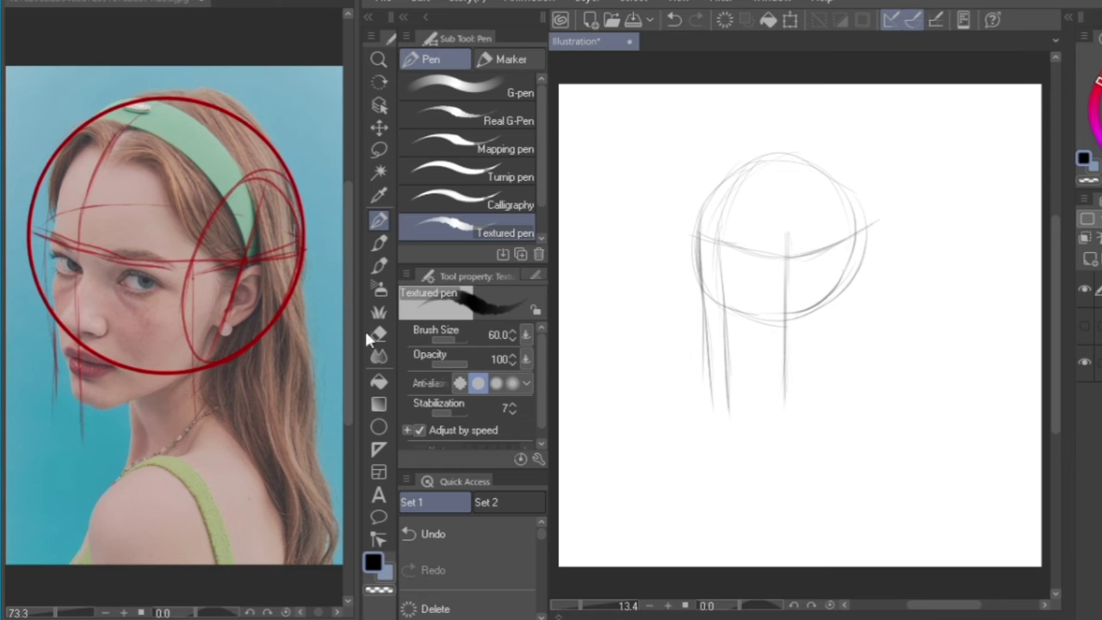
# On the portrait photo, draw black lines at brush size 17 from both ends of the brow line converging at the chin
pyautogui.click(48, 258)
pyautogui.press('[')
pyautogui.press('[')
pyautogui.press('[')
pyautogui.press('[')
pyautogui.press('[')
pyautogui.press('[')
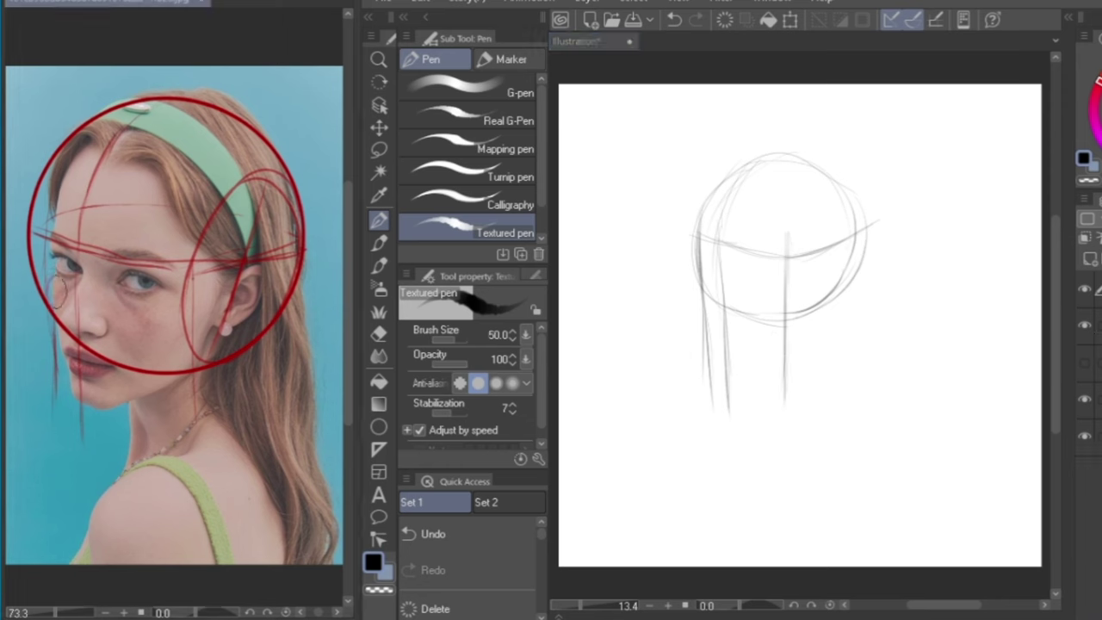
pyautogui.moveTo(43, 234); pyautogui.dragTo(67, 336)
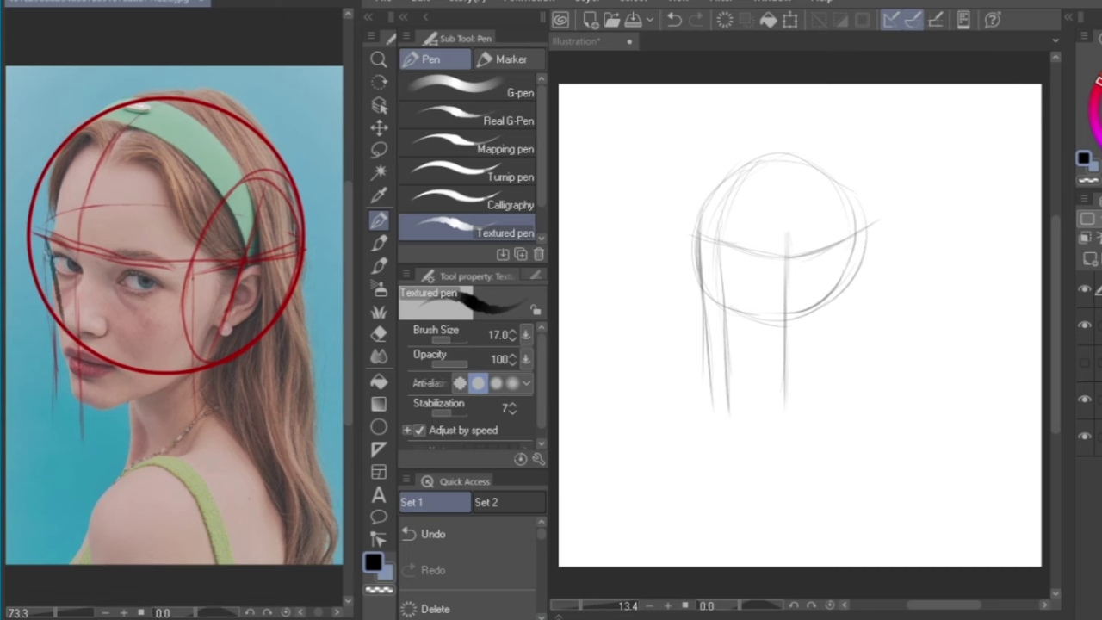
pyautogui.moveTo(52, 267); pyautogui.dragTo(76, 372)
pyautogui.moveTo(61, 331); pyautogui.dragTo(79, 395)
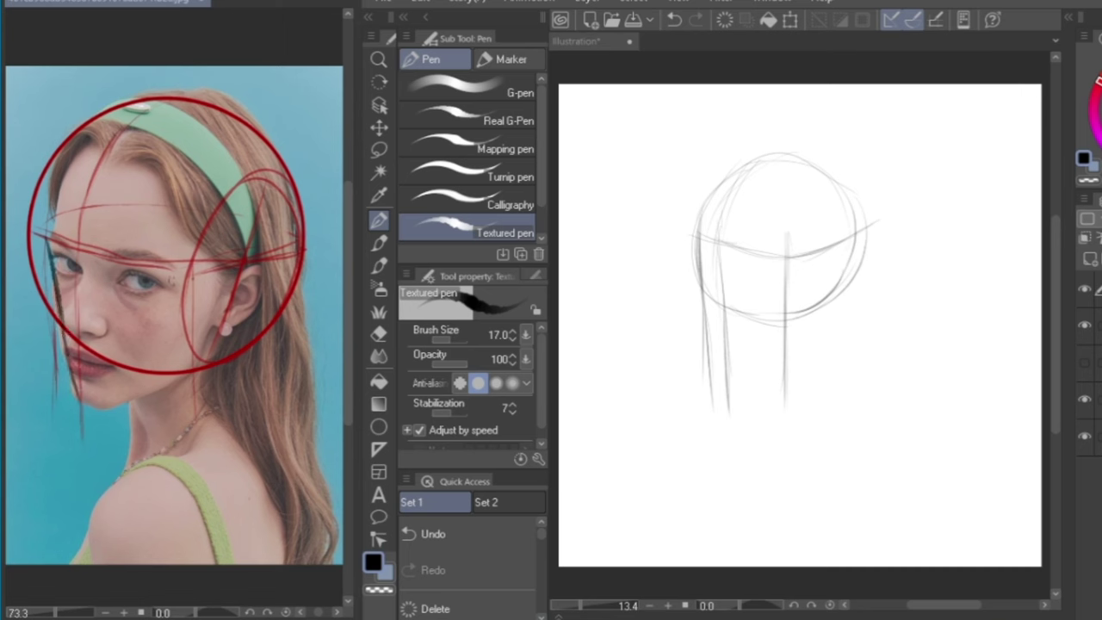
pyautogui.moveTo(197, 259); pyautogui.dragTo(87, 397)
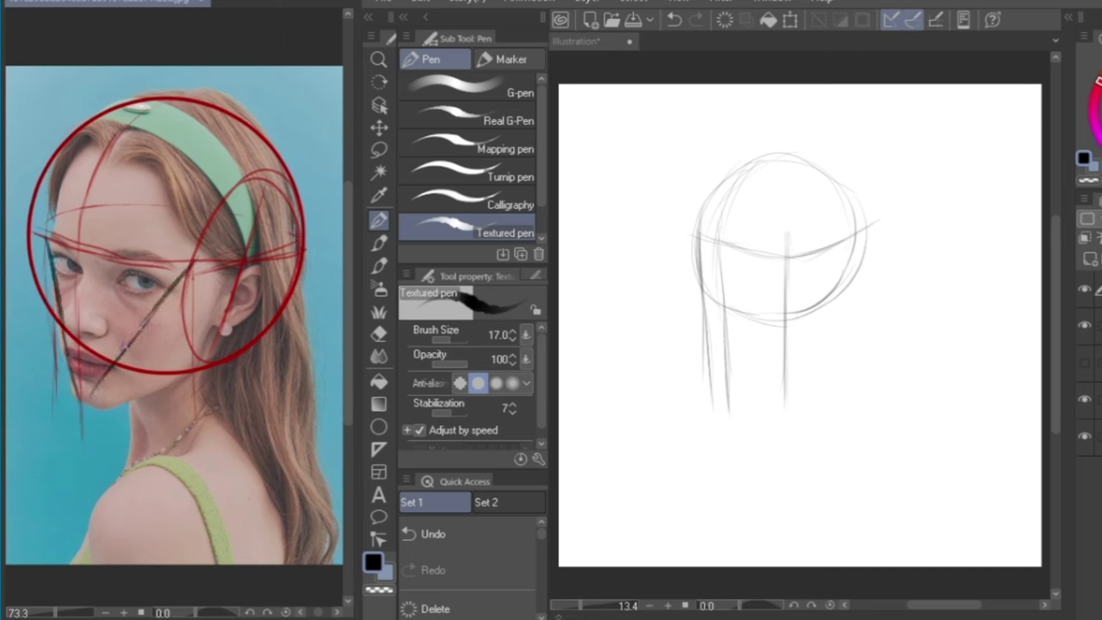
# On the illustration canvas, set the brush size to 30 and sketch tapering face lines from the brow guide down to the chin
pyautogui.click(724, 292)
pyautogui.press(']')
pyautogui.press(']')
pyautogui.press(']')
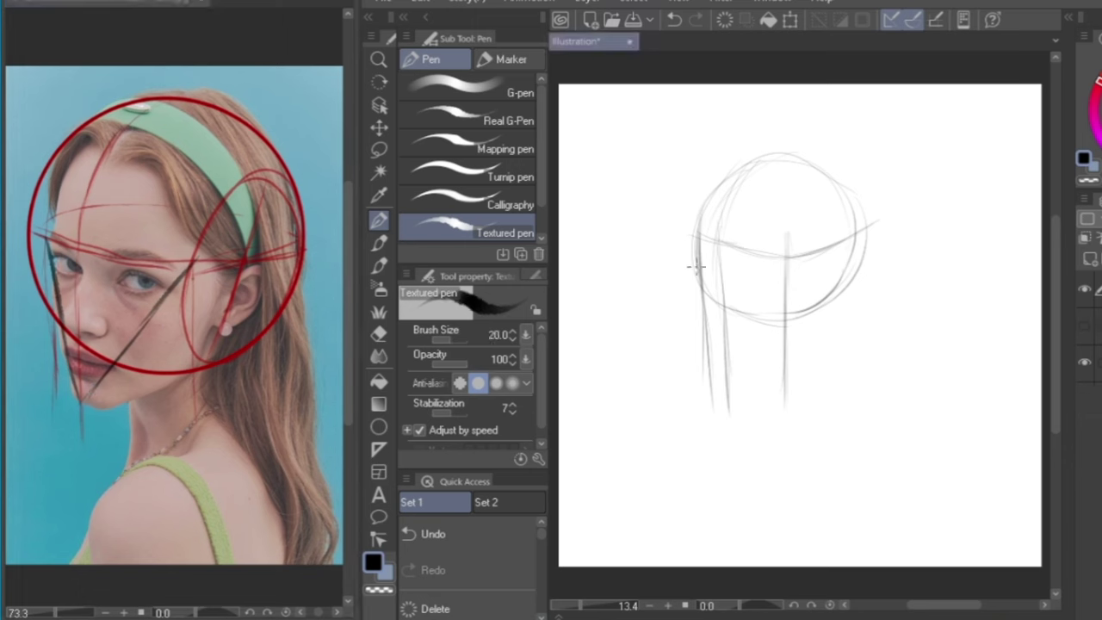
pyautogui.moveTo(705, 270); pyautogui.dragTo(716, 365)
pyautogui.moveTo(708, 299); pyautogui.dragTo(720, 358)
pyautogui.moveTo(782, 289); pyautogui.dragTo(744, 374)
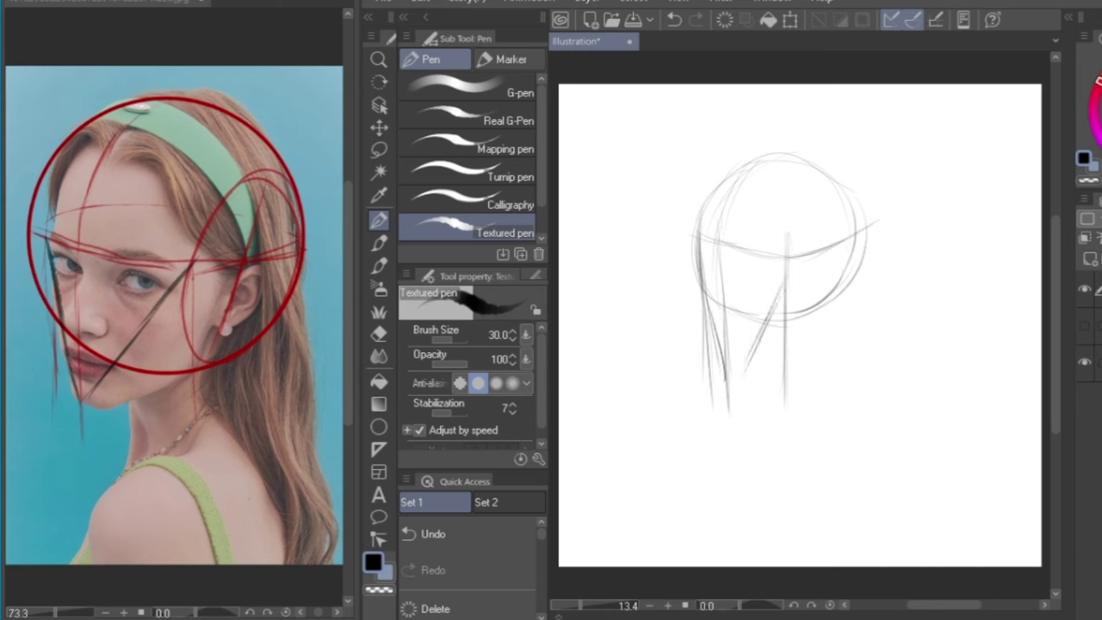
# Sketch an oval for the head's side plane and the line running from the ear down to the jaw corner
pyautogui.moveTo(802, 228)
pyautogui.mouseDown()
pyautogui.moveTo(800, 258)
pyautogui.moveTo(854, 262)
pyautogui.mouseUp()
pyautogui.moveTo(842, 206); pyautogui.dragTo(847, 291)
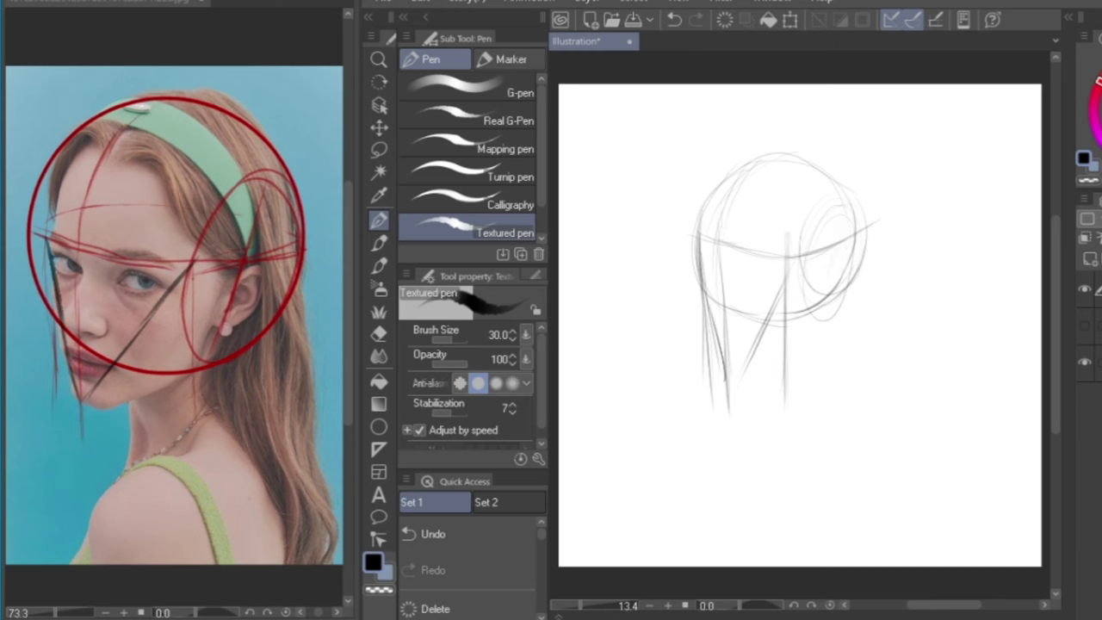
pyautogui.moveTo(844, 235); pyautogui.dragTo(808, 325)
pyautogui.moveTo(827, 276); pyautogui.dragTo(810, 320)
# Outline the jaw and chin, firm up the brow line, and draw the ear at the side of the head
pyautogui.moveTo(808, 328)
pyautogui.mouseDown()
pyautogui.moveTo(739, 380)
pyautogui.moveTo(715, 362)
pyautogui.mouseUp()
pyautogui.moveTo(717, 243)
pyautogui.mouseDown()
pyautogui.moveTo(827, 277)
pyautogui.moveTo(866, 236)
pyautogui.mouseUp()
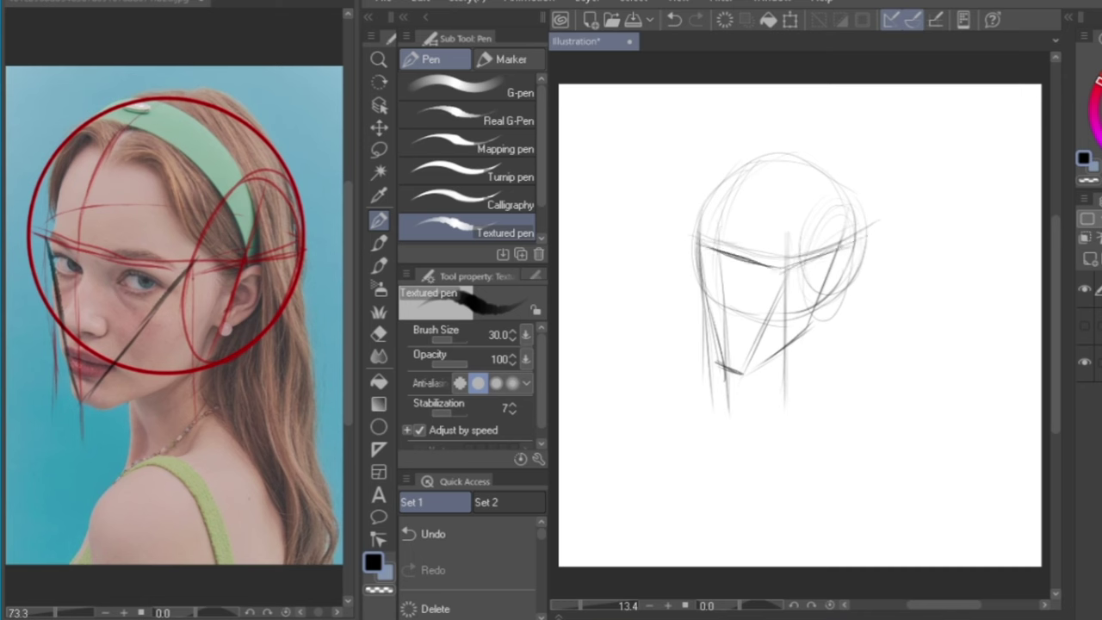
pyautogui.moveTo(825, 267)
pyautogui.mouseDown()
pyautogui.moveTo(850, 246)
pyautogui.moveTo(852, 283)
pyautogui.moveTo(743, 374)
pyautogui.moveTo(730, 369)
pyautogui.mouseUp()
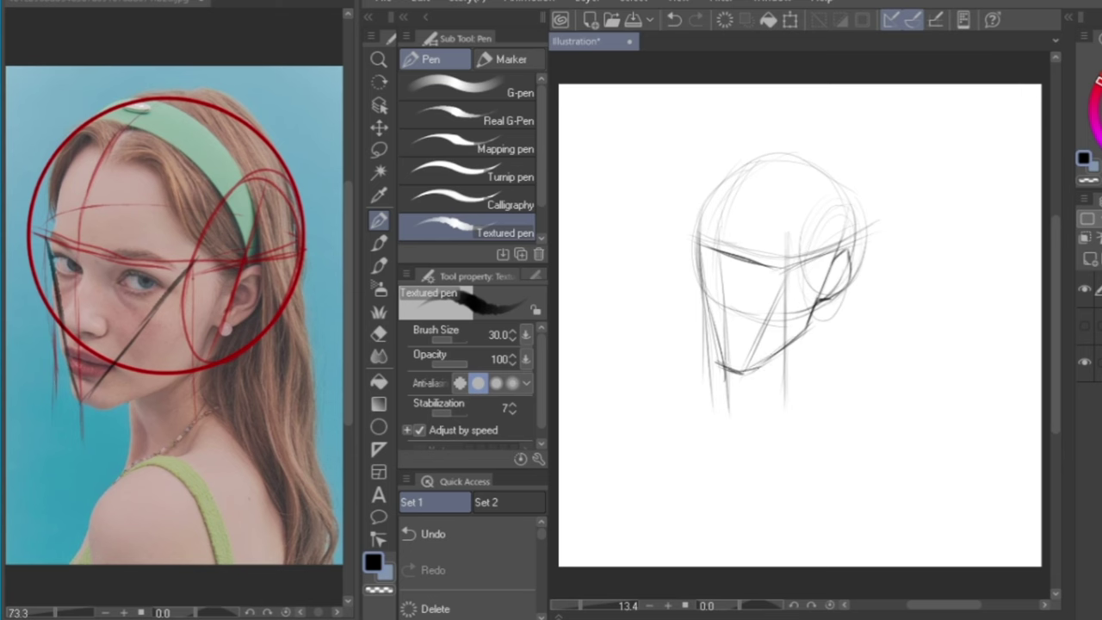
# Darken the far contour of the face from forehead to chin and the skull's outline round to the ear
pyautogui.moveTo(728, 183)
pyautogui.mouseDown()
pyautogui.moveTo(700, 238)
pyautogui.moveTo(720, 367)
pyautogui.mouseUp()
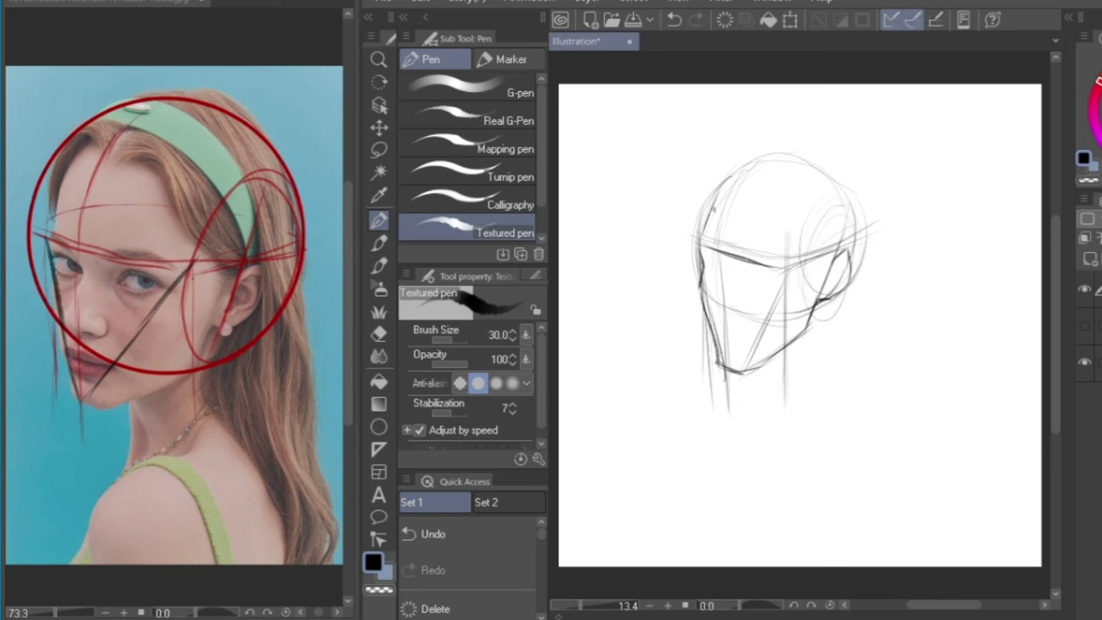
pyautogui.moveTo(705, 220)
pyautogui.mouseDown()
pyautogui.moveTo(722, 184)
pyautogui.moveTo(766, 162)
pyautogui.mouseUp()
pyautogui.moveTo(720, 191)
pyautogui.mouseDown()
pyautogui.moveTo(789, 150)
pyautogui.moveTo(813, 151)
pyautogui.moveTo(865, 212)
pyautogui.mouseUp()
pyautogui.moveTo(839, 171)
pyautogui.mouseDown()
pyautogui.moveTo(861, 250)
pyautogui.moveTo(846, 261)
pyautogui.moveTo(856, 250)
pyautogui.mouseUp()
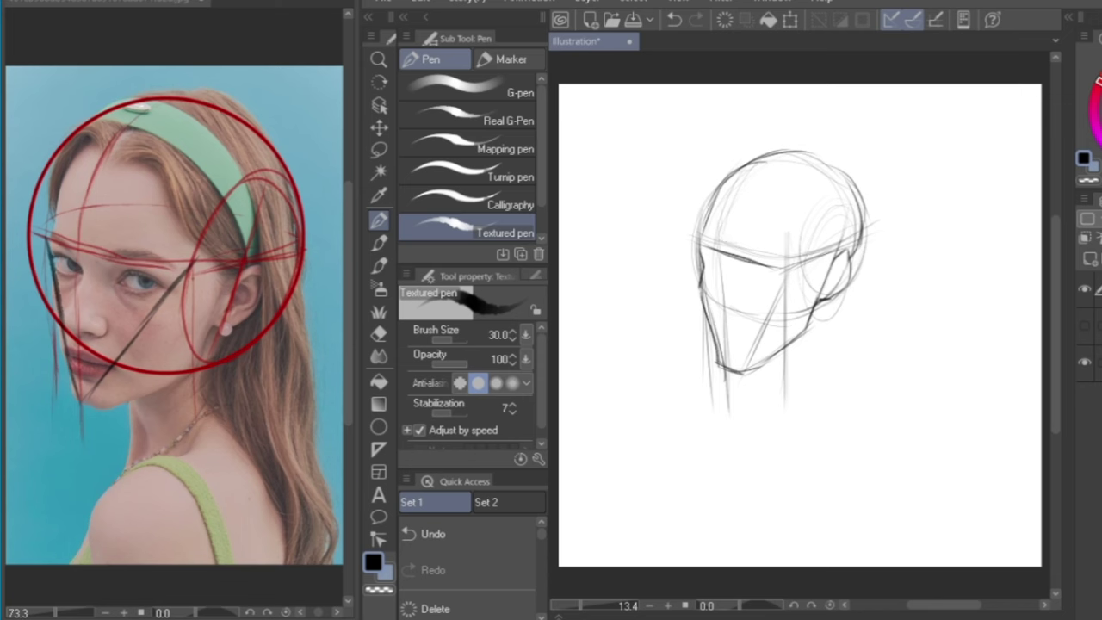
# Block in the cheek plane, eyes and brows, and mark the nose and mouth guide lines across the face
pyautogui.moveTo(751, 259)
pyautogui.mouseDown()
pyautogui.moveTo(783, 265)
pyautogui.moveTo(811, 246)
pyautogui.moveTo(766, 316)
pyautogui.mouseUp()
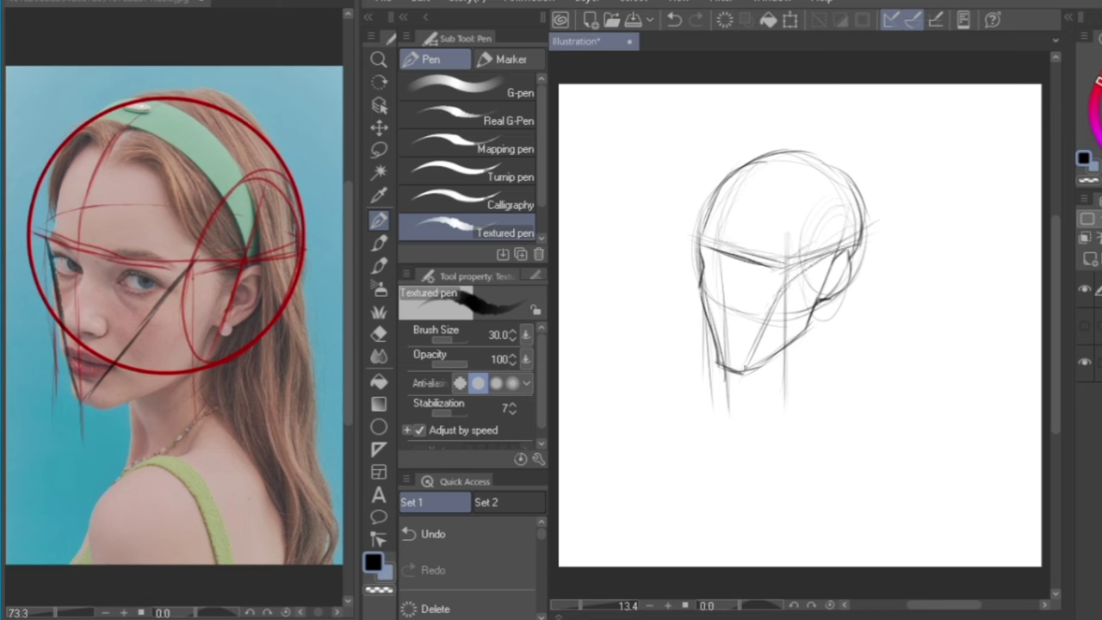
pyautogui.moveTo(781, 276)
pyautogui.mouseDown()
pyautogui.moveTo(774, 292)
pyautogui.moveTo(745, 281)
pyautogui.moveTo(777, 291)
pyautogui.mouseUp()
pyautogui.moveTo(737, 260)
pyautogui.mouseDown()
pyautogui.moveTo(747, 278)
pyautogui.moveTo(708, 301)
pyautogui.mouseUp()
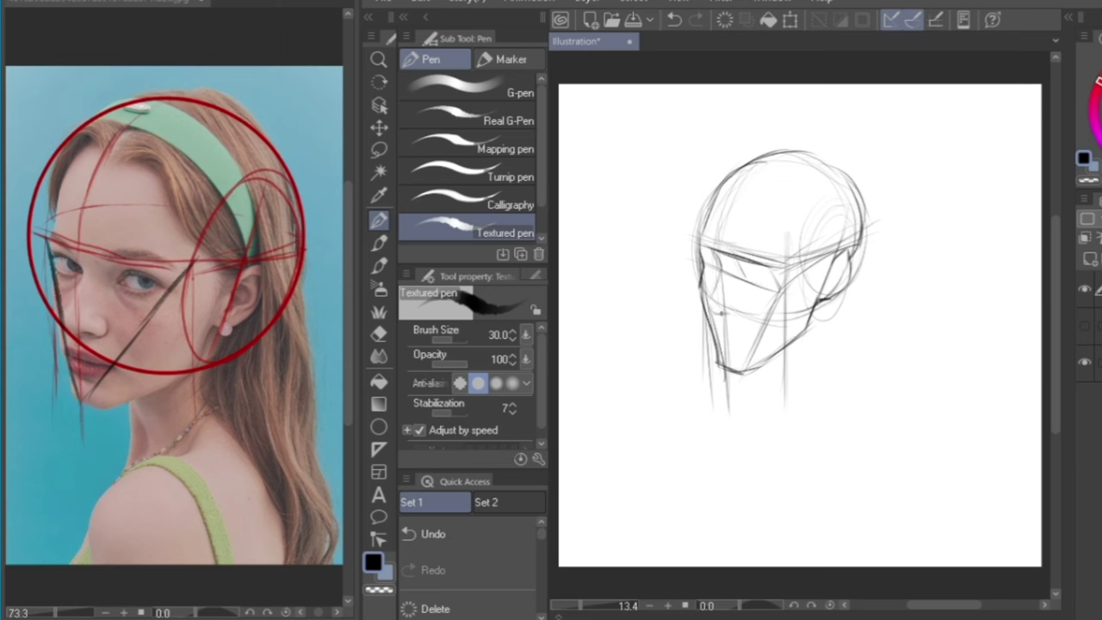
pyautogui.moveTo(710, 308); pyautogui.dragTo(747, 327)
pyautogui.moveTo(749, 337)
pyautogui.mouseDown()
pyautogui.moveTo(715, 329)
pyautogui.moveTo(771, 336)
pyautogui.moveTo(731, 349)
pyautogui.mouseUp()
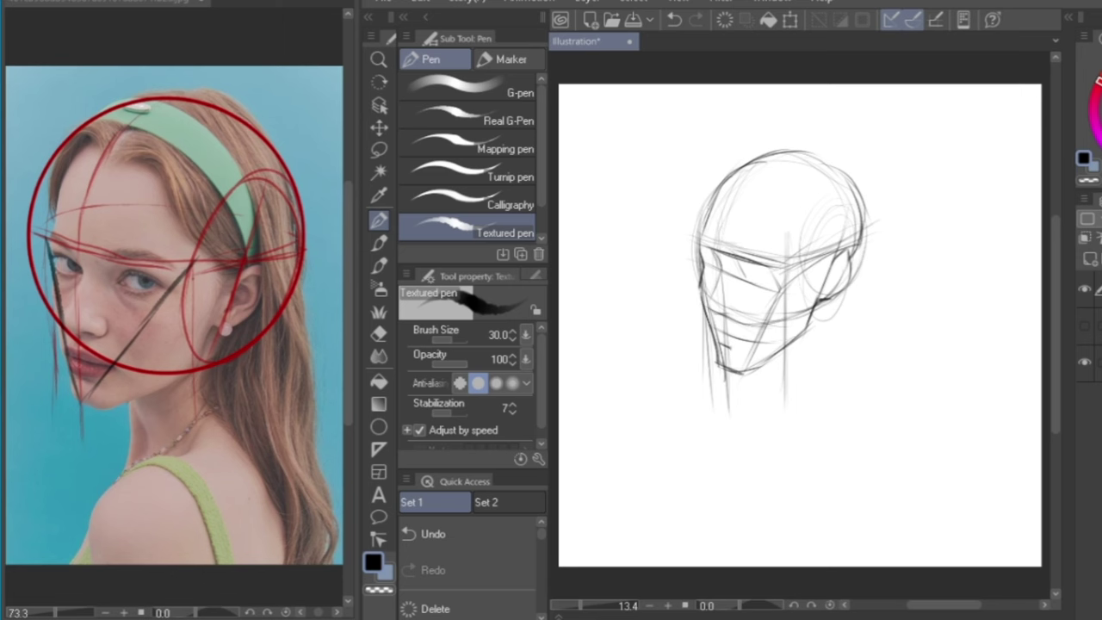
pyautogui.moveTo(720, 265)
pyautogui.mouseDown()
pyautogui.moveTo(704, 269)
pyautogui.moveTo(775, 288)
pyautogui.moveTo(748, 259)
pyautogui.moveTo(786, 258)
pyautogui.moveTo(711, 255)
pyautogui.mouseUp()
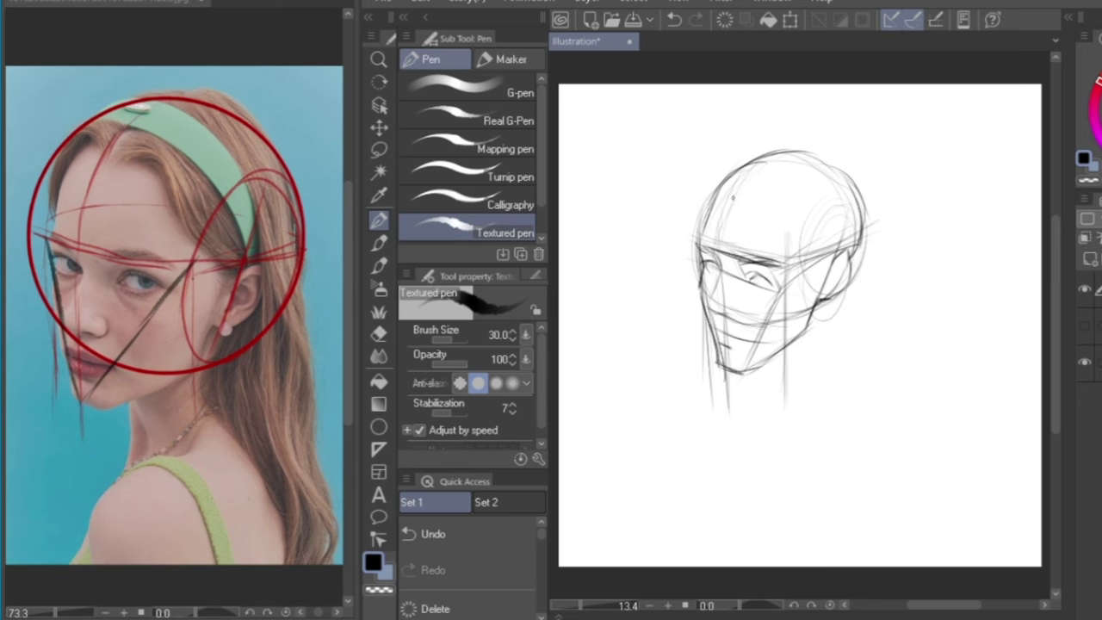
# Sketch the hairline at the forehead and loose hair strands down the far cheek and around the ear
pyautogui.moveTo(718, 203); pyautogui.dragTo(731, 189)
pyautogui.moveTo(722, 201)
pyautogui.mouseDown()
pyautogui.moveTo(734, 191)
pyautogui.moveTo(732, 202)
pyautogui.moveTo(701, 204)
pyautogui.moveTo(700, 249)
pyautogui.mouseUp()
pyautogui.moveTo(703, 334); pyautogui.dragTo(689, 378)
pyautogui.moveTo(689, 377); pyautogui.dragTo(708, 389)
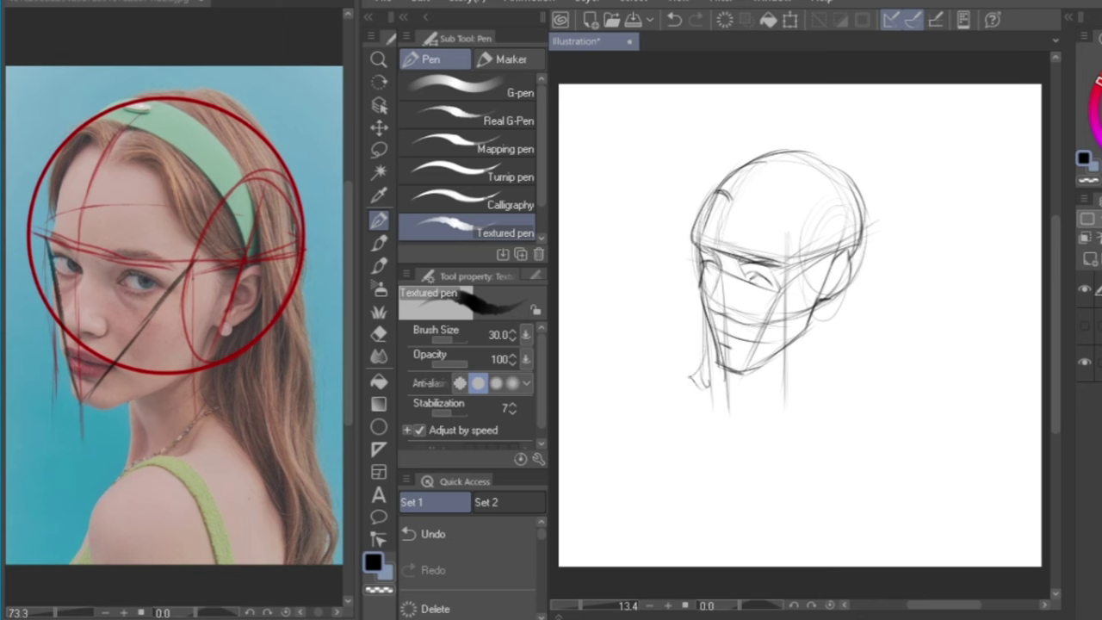
pyautogui.moveTo(755, 280); pyautogui.dragTo(773, 289)
pyautogui.moveTo(713, 264); pyautogui.dragTo(720, 273)
pyautogui.moveTo(784, 225)
pyautogui.mouseDown()
pyautogui.moveTo(815, 275)
pyautogui.moveTo(840, 248)
pyautogui.moveTo(816, 288)
pyautogui.moveTo(852, 259)
pyautogui.moveTo(815, 306)
pyautogui.moveTo(809, 351)
pyautogui.moveTo(818, 343)
pyautogui.mouseUp()
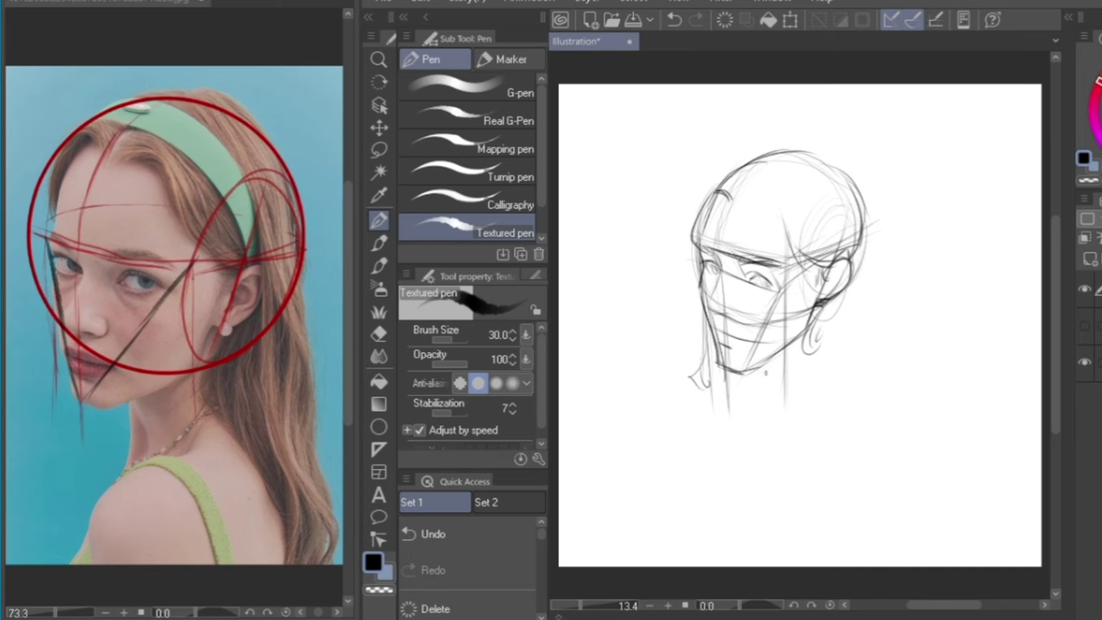
# Sketch the neck lines beneath a firmer jawline and mark the headband's front edge above the hairline
pyautogui.moveTo(760, 370)
pyautogui.mouseDown()
pyautogui.moveTo(781, 394)
pyautogui.moveTo(763, 393)
pyautogui.moveTo(765, 417)
pyautogui.mouseUp()
pyautogui.hotkey('ctrl', 'z')
pyautogui.moveTo(720, 362)
pyautogui.mouseDown()
pyautogui.moveTo(746, 373)
pyautogui.moveTo(787, 345)
pyautogui.mouseUp()
pyautogui.moveTo(821, 271); pyautogui.dragTo(822, 282)
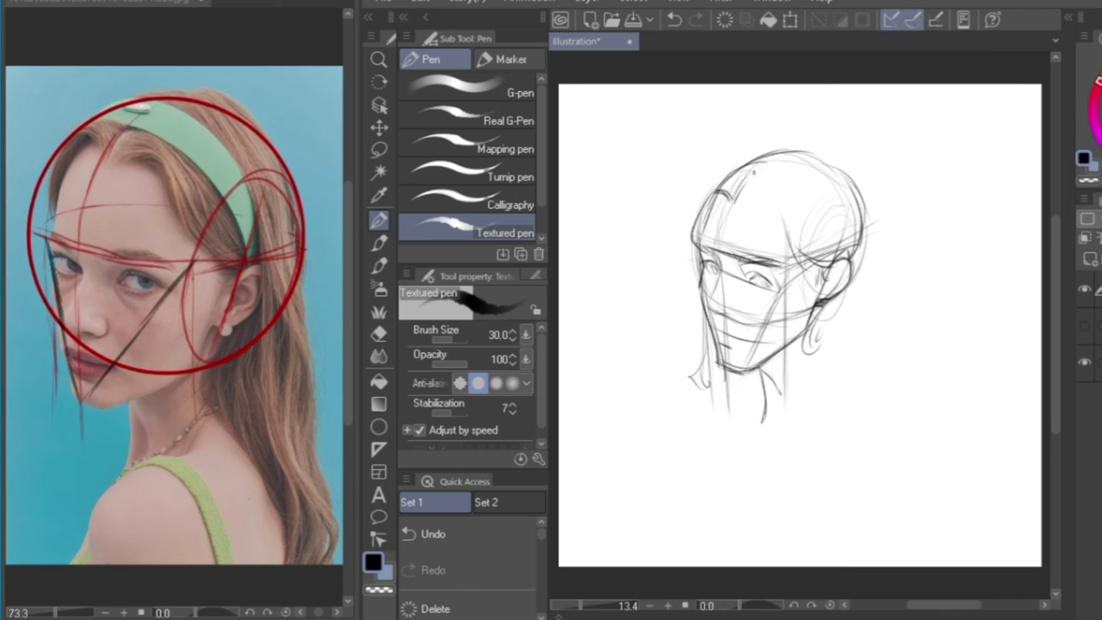
pyautogui.moveTo(734, 179); pyautogui.dragTo(715, 215)
pyautogui.moveTo(744, 179)
pyautogui.mouseDown()
pyautogui.moveTo(777, 190)
pyautogui.moveTo(839, 246)
pyautogui.mouseUp()
pyautogui.hotkey('ctrl', 'z')
pyautogui.hotkey('ctrl', 'z')
pyautogui.hotkey('ctrl', 'z')
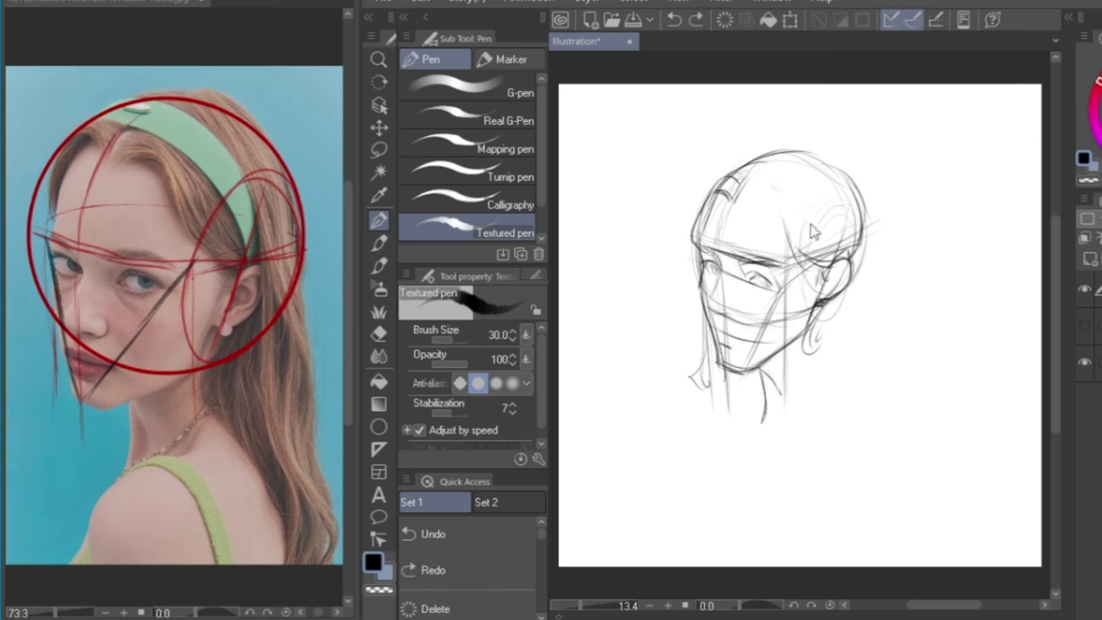
# Draw the headband's curved edges across the top of the head and down to the ear
pyautogui.moveTo(728, 175)
pyautogui.mouseDown()
pyautogui.moveTo(768, 166)
pyautogui.moveTo(802, 185)
pyautogui.moveTo(826, 205)
pyautogui.moveTo(839, 259)
pyautogui.mouseUp()
pyautogui.moveTo(831, 216)
pyautogui.mouseDown()
pyautogui.moveTo(838, 266)
pyautogui.moveTo(832, 221)
pyautogui.mouseUp()
pyautogui.moveTo(732, 172)
pyautogui.mouseDown()
pyautogui.moveTo(760, 151)
pyautogui.moveTo(820, 155)
pyautogui.moveTo(846, 209)
pyautogui.moveTo(849, 262)
pyautogui.mouseUp()
pyautogui.moveTo(825, 179); pyautogui.dragTo(847, 218)
pyautogui.moveTo(752, 169); pyautogui.dragTo(818, 157)
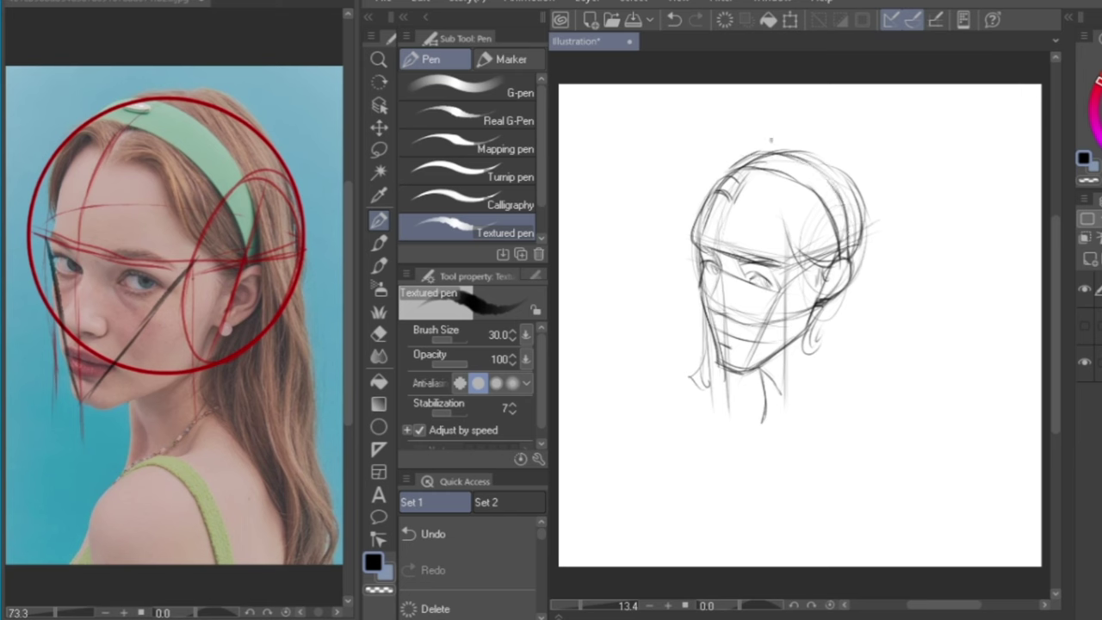
# Sketch the parted hair over the forehead and long strands falling beside the face and neck
pyautogui.moveTo(739, 205)
pyautogui.mouseDown()
pyautogui.moveTo(765, 191)
pyautogui.moveTo(772, 200)
pyautogui.mouseUp()
pyautogui.moveTo(760, 197)
pyautogui.mouseDown()
pyautogui.moveTo(782, 232)
pyautogui.moveTo(779, 215)
pyautogui.mouseUp()
pyautogui.moveTo(777, 215)
pyautogui.mouseDown()
pyautogui.moveTo(787, 274)
pyautogui.moveTo(765, 340)
pyautogui.moveTo(790, 345)
pyautogui.mouseUp()
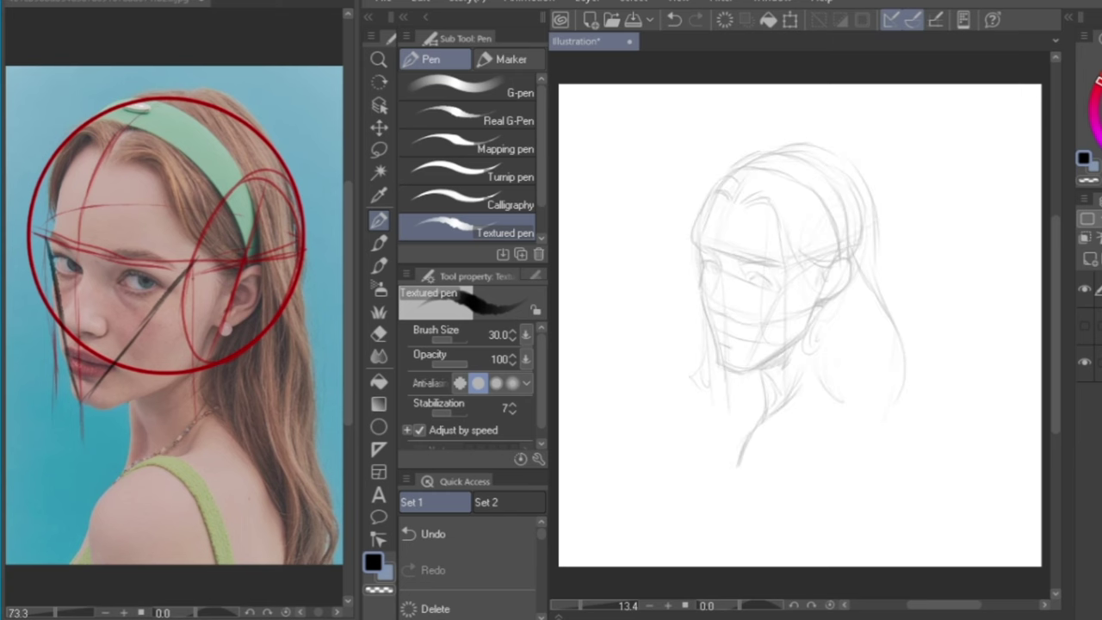
# Flip the head sketch horizontally and hide the guide layers over the portrait photo
pyautogui.moveTo(542, 537); pyautogui.dragTo(537, 577)
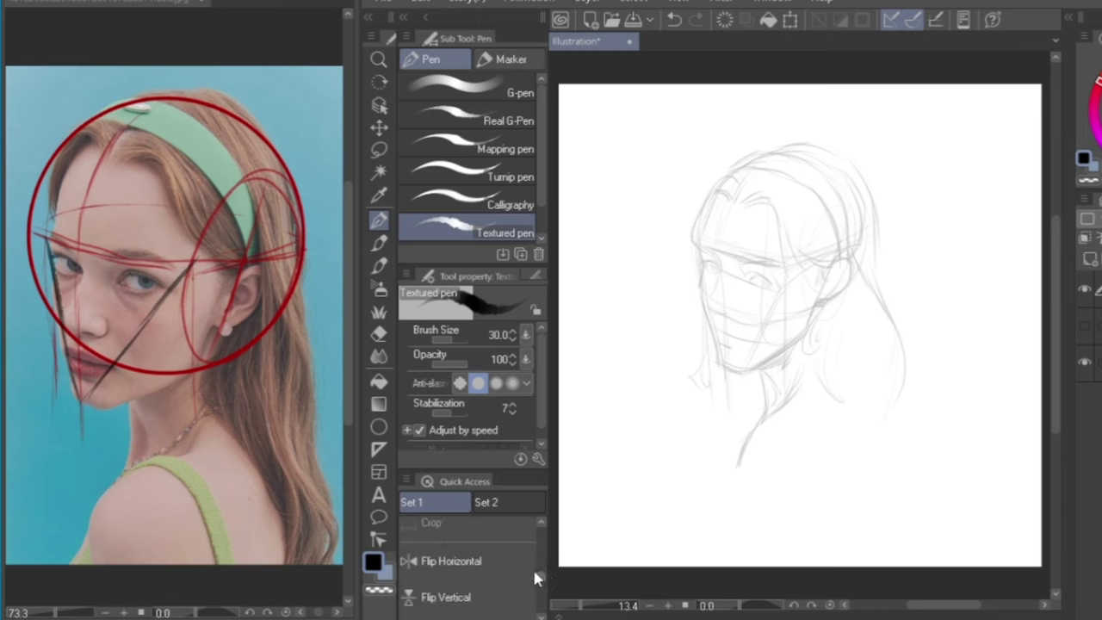
pyautogui.click(527, 574)
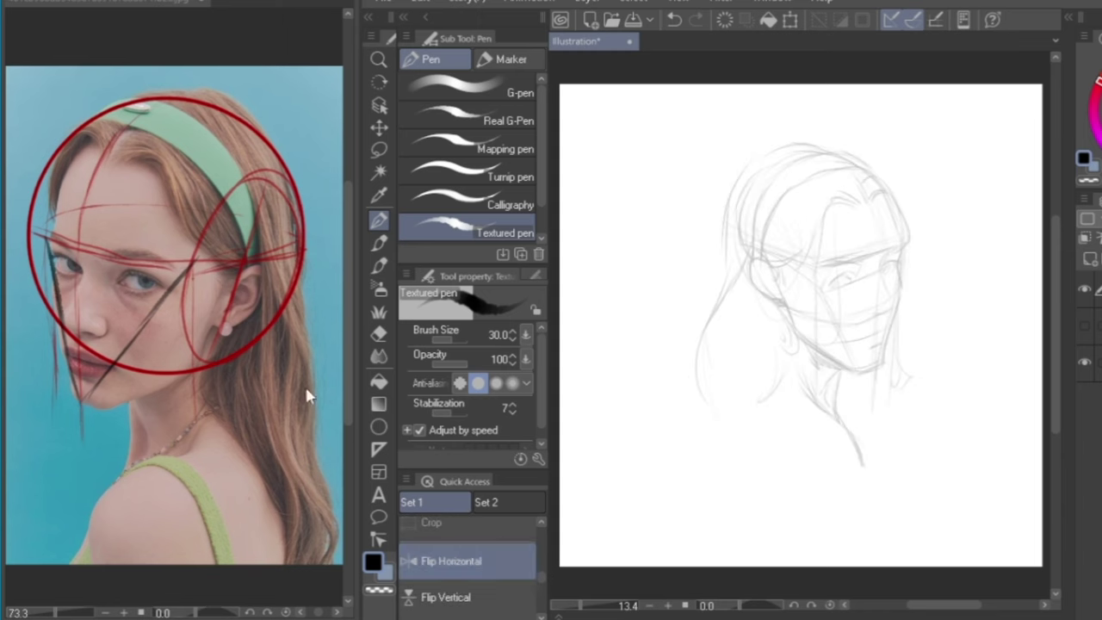
pyautogui.moveTo(1085, 291); pyautogui.dragTo(1085, 325)
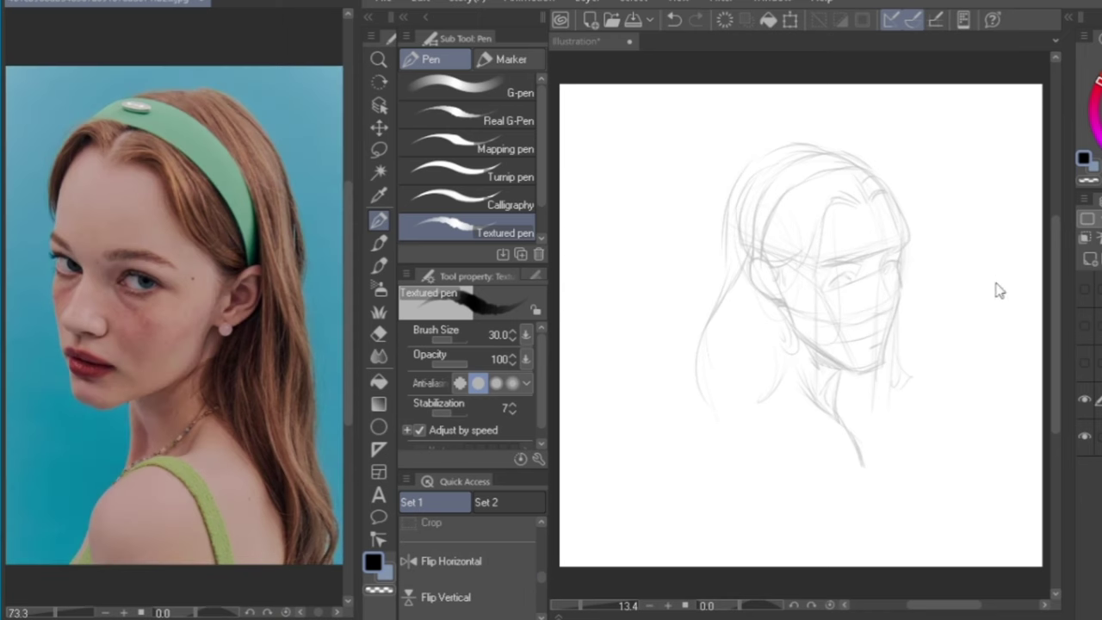
pyautogui.click(995, 284)
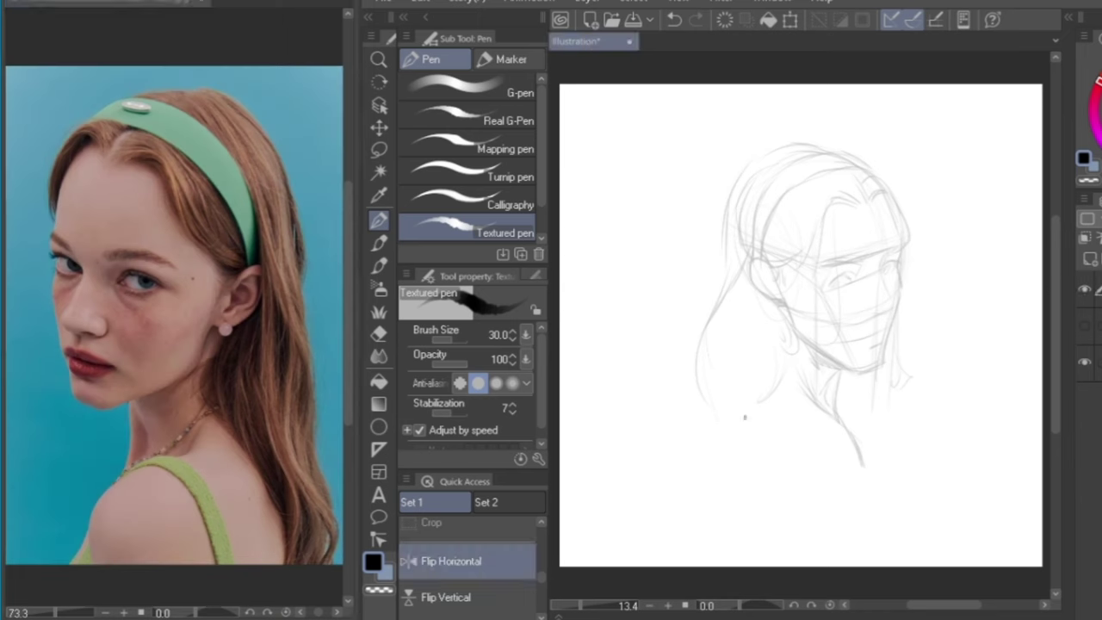
# Flip the head sketch back horizontally and enlarge it proportionally with a scale transform, repositioning it slightly on the canvas
pyautogui.click(481, 566)
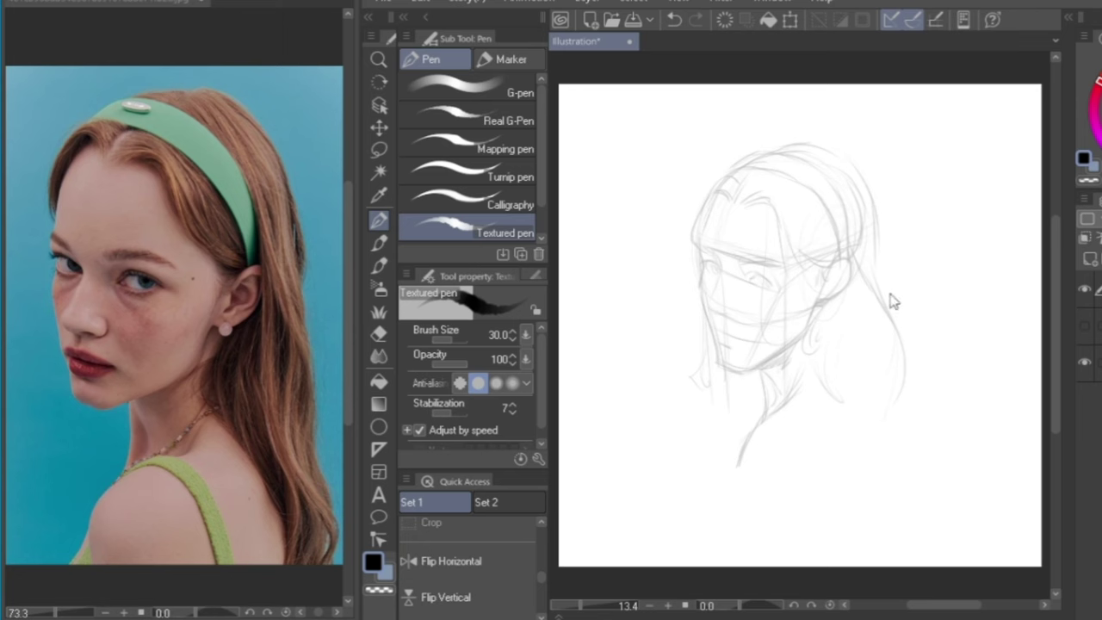
pyautogui.hotkey('ctrl', 't')
pyautogui.moveTo(910, 138); pyautogui.dragTo(938, 112)
pyautogui.moveTo(897, 180)
pyautogui.mouseDown()
pyautogui.moveTo(881, 198)
pyautogui.moveTo(896, 186)
pyautogui.mouseUp()
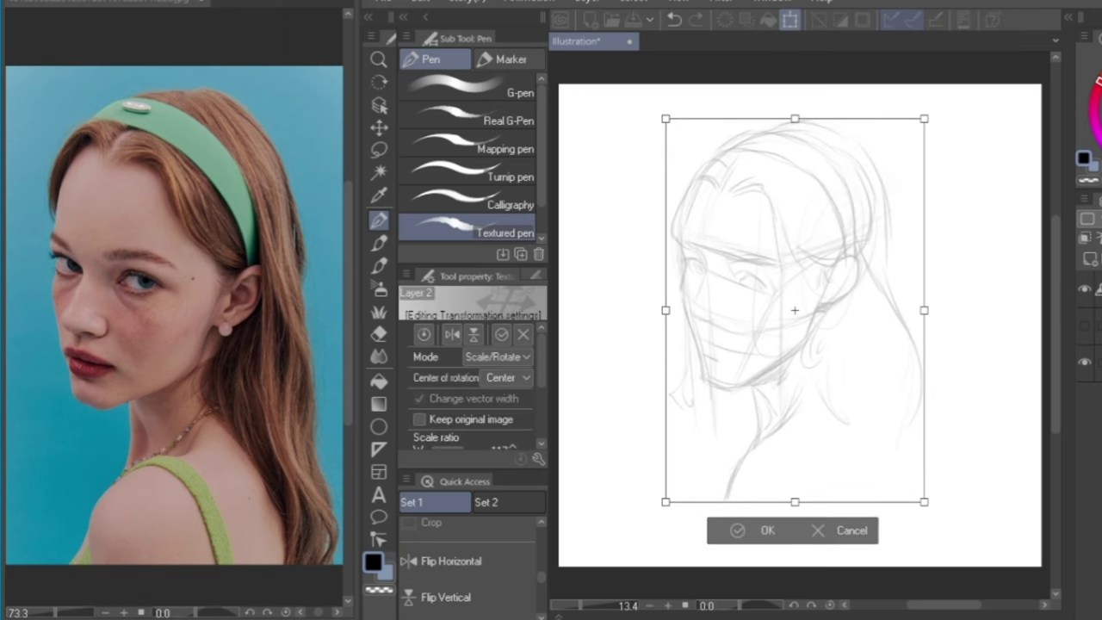
pyautogui.press('Return')
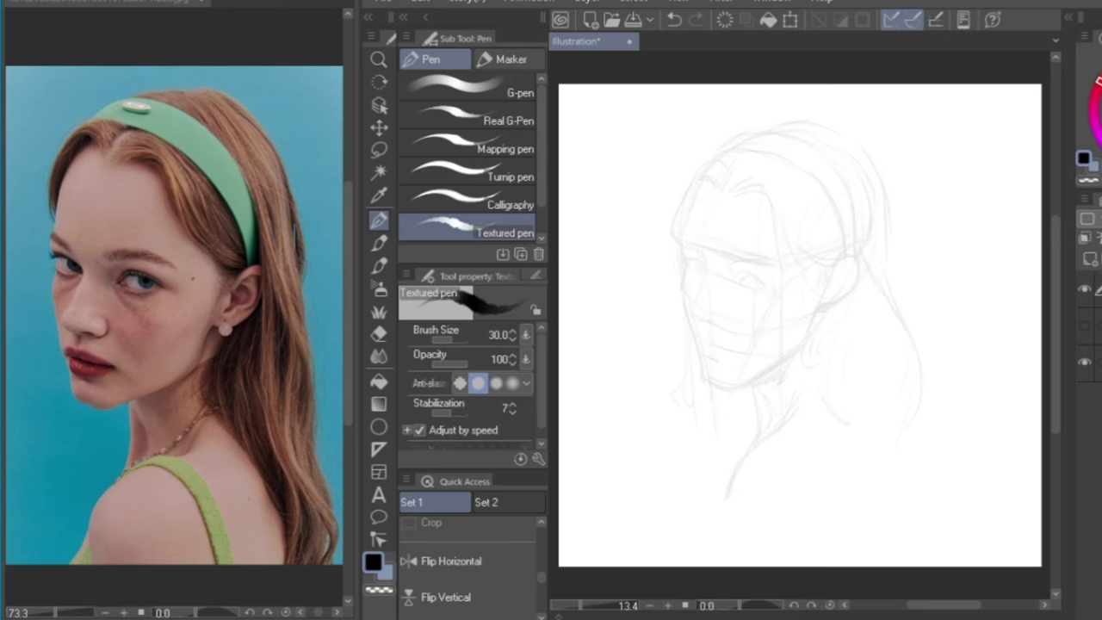
# Add a new layer, set the brush size to 40, and ink the forehead contour down to the far brow
pyautogui.click(1090, 261)
pyautogui.press(']')
pyautogui.moveTo(699, 191); pyautogui.dragTo(685, 231)
pyautogui.hotkey('ctrl', 'z')
pyautogui.moveTo(700, 188); pyautogui.dragTo(687, 259)
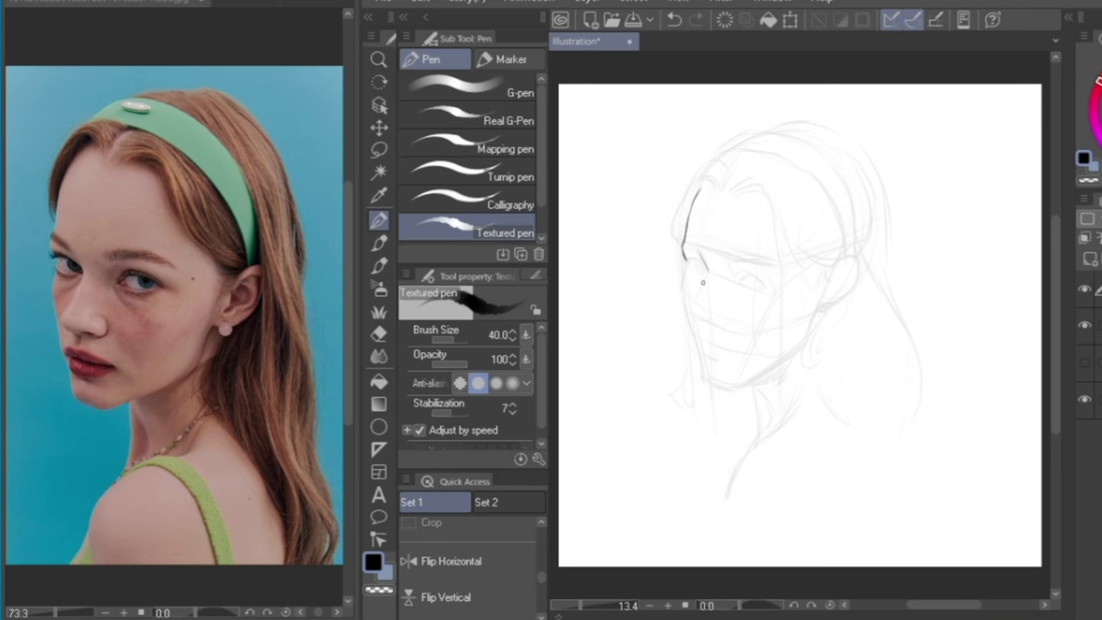
# Draw the far eye with its lid and lashes, and ink the face contour from the cheek down to the chin
pyautogui.moveTo(705, 267); pyautogui.dragTo(686, 258)
pyautogui.moveTo(679, 261); pyautogui.dragTo(693, 261)
pyautogui.moveTo(691, 248); pyautogui.dragTo(681, 246)
pyautogui.moveTo(687, 259); pyautogui.dragTo(691, 268)
pyautogui.moveTo(687, 268)
pyautogui.mouseDown()
pyautogui.moveTo(700, 373)
pyautogui.moveTo(731, 390)
pyautogui.moveTo(706, 377)
pyautogui.moveTo(733, 389)
pyautogui.moveTo(750, 381)
pyautogui.moveTo(742, 384)
pyautogui.mouseUp()
pyautogui.hotkey('ctrl', 'z')
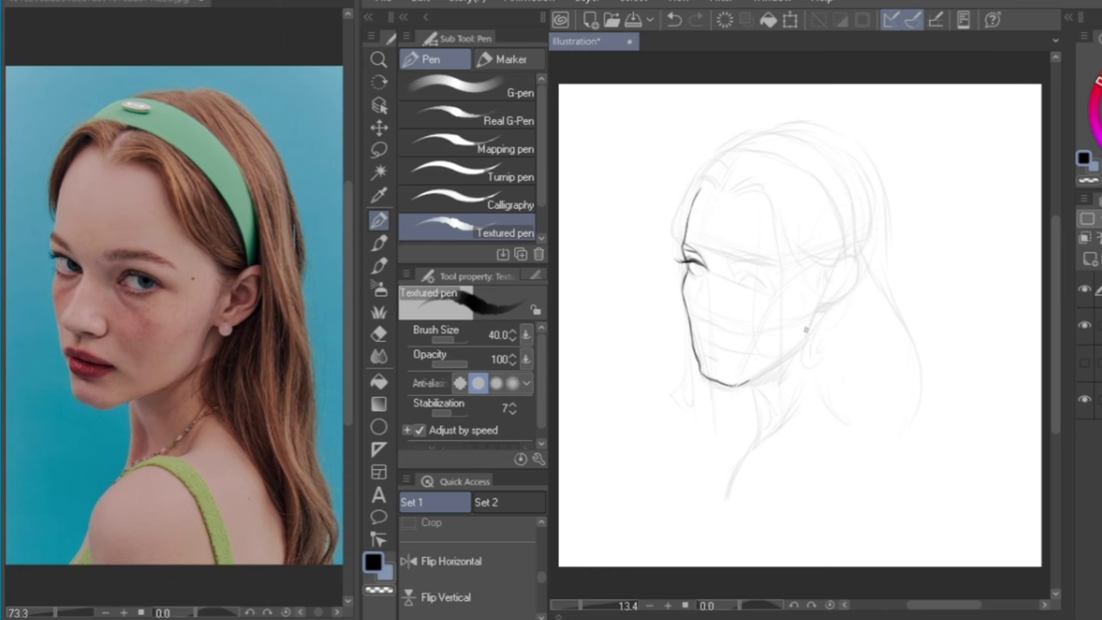
# Ink the jawline from below the ear to the chin and erase the stray overlap under the chin
pyautogui.moveTo(824, 308)
pyautogui.mouseDown()
pyautogui.moveTo(802, 346)
pyautogui.moveTo(728, 385)
pyautogui.mouseUp()
pyautogui.click(379, 333)
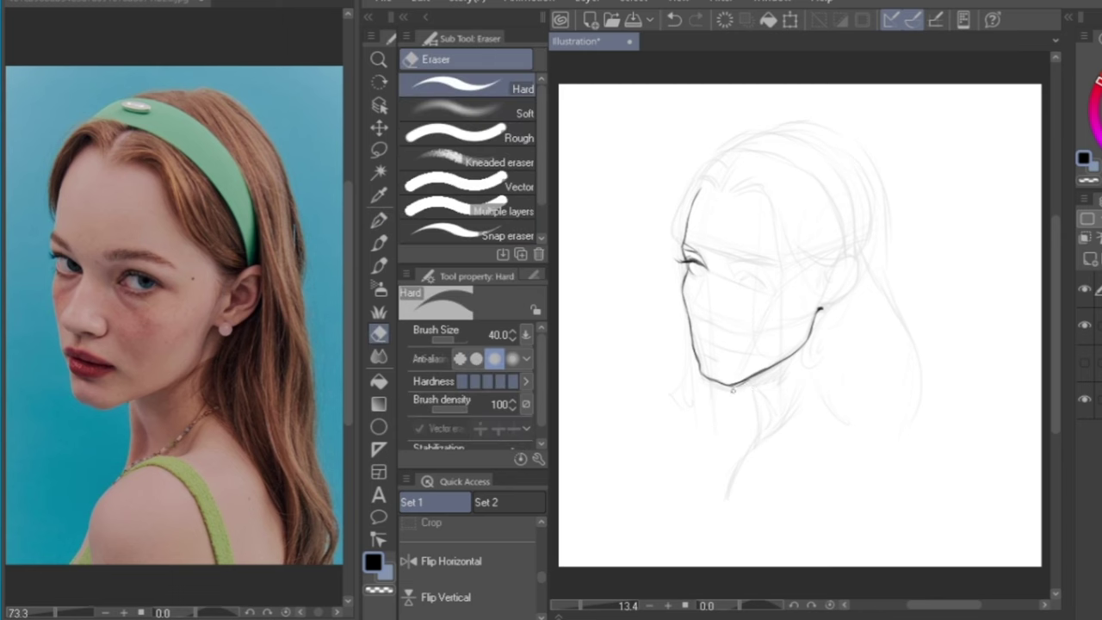
pyautogui.moveTo(751, 381); pyautogui.dragTo(727, 391)
pyautogui.click(379, 220)
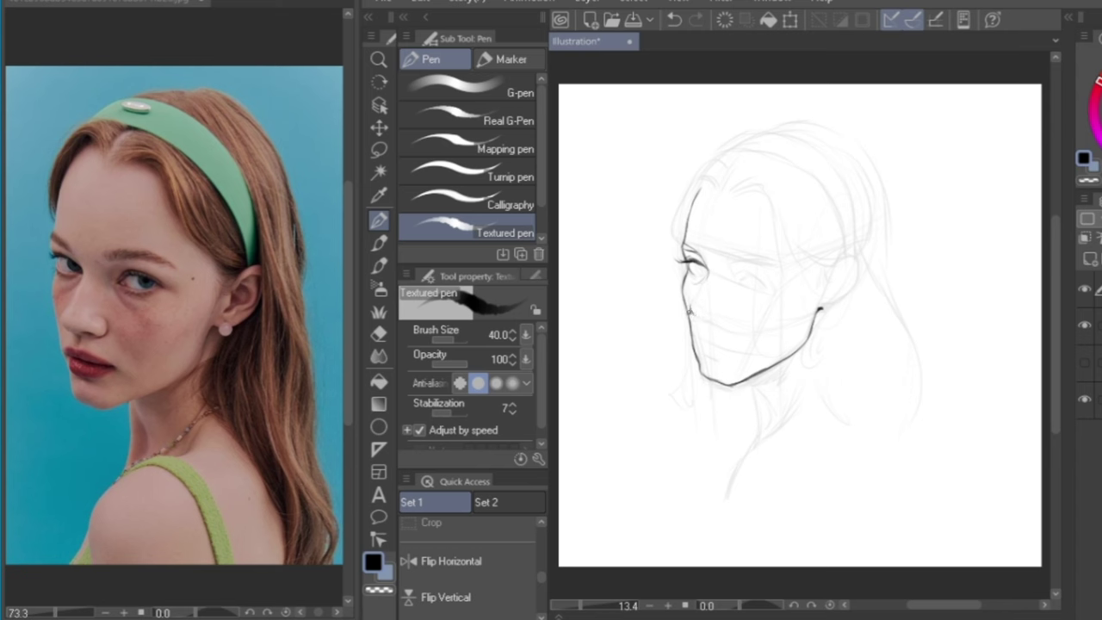
# Draw the nose tip with its nostrils and wing, and ink the near eyebrow
pyautogui.hotkey('ctrl', 'z')
pyautogui.moveTo(690, 311); pyautogui.dragTo(692, 314)
pyautogui.moveTo(718, 319); pyautogui.dragTo(722, 304)
pyautogui.moveTo(708, 314); pyautogui.dragTo(717, 316)
pyautogui.moveTo(727, 261)
pyautogui.mouseDown()
pyautogui.moveTo(775, 273)
pyautogui.moveTo(758, 255)
pyautogui.moveTo(780, 268)
pyautogui.moveTo(727, 258)
pyautogui.mouseUp()
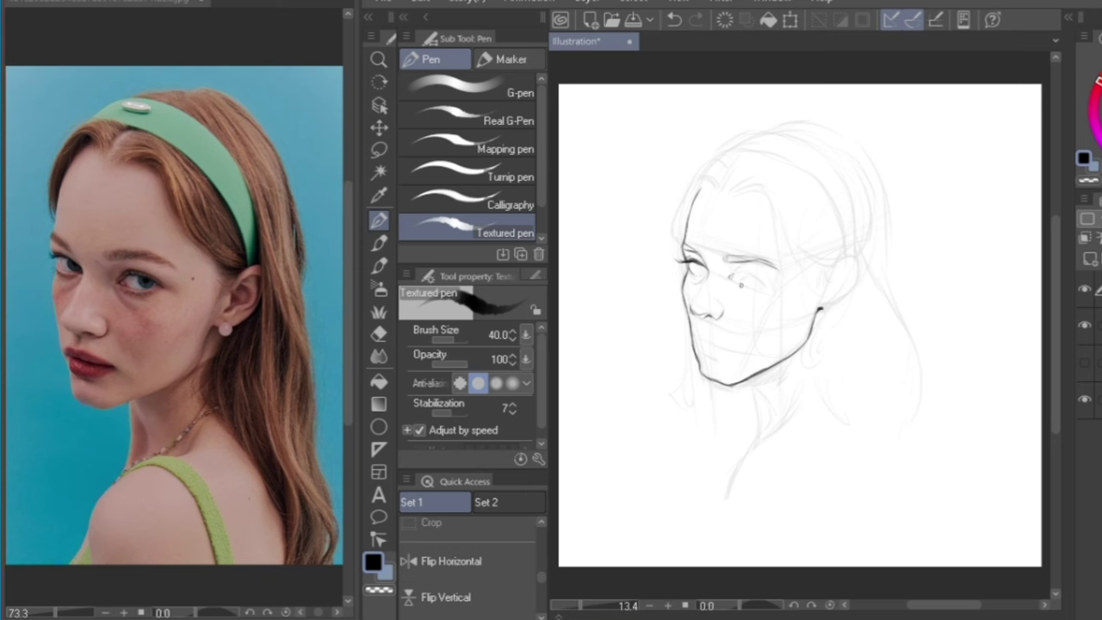
# Draw the near eye's upper lid, fold and outer corner with lashes
pyautogui.moveTo(738, 279); pyautogui.dragTo(753, 274)
pyautogui.moveTo(743, 274); pyautogui.dragTo(743, 282)
pyautogui.moveTo(769, 281); pyautogui.dragTo(778, 278)
pyautogui.hotkey('ctrl', 'z')
pyautogui.hotkey('ctrl', 'z')
pyautogui.moveTo(771, 284); pyautogui.dragTo(766, 285)
# With the rough sketch hidden and the canvas mirrored, lasso the near eye and brow and nudge them slightly up and toward the ear
pyautogui.click(1085, 325)
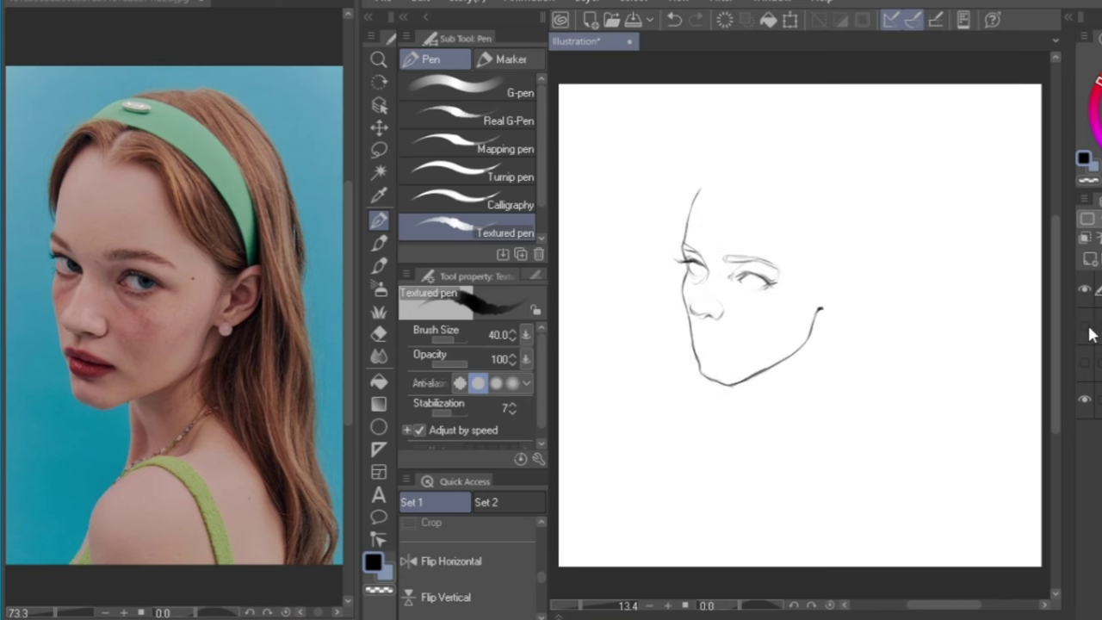
pyautogui.click(480, 569)
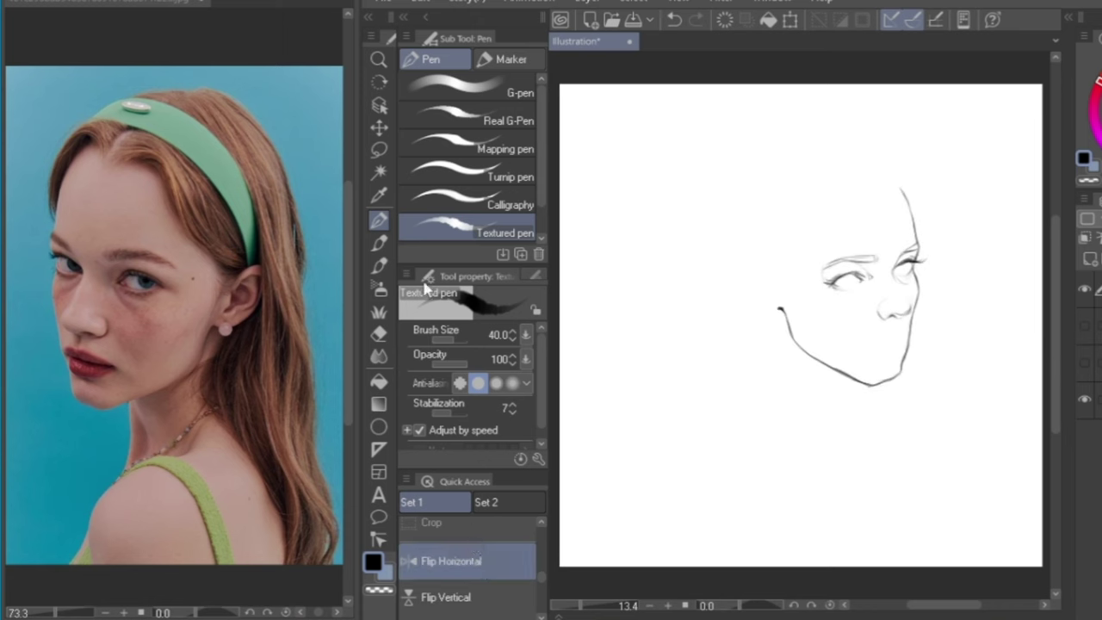
pyautogui.click(379, 149)
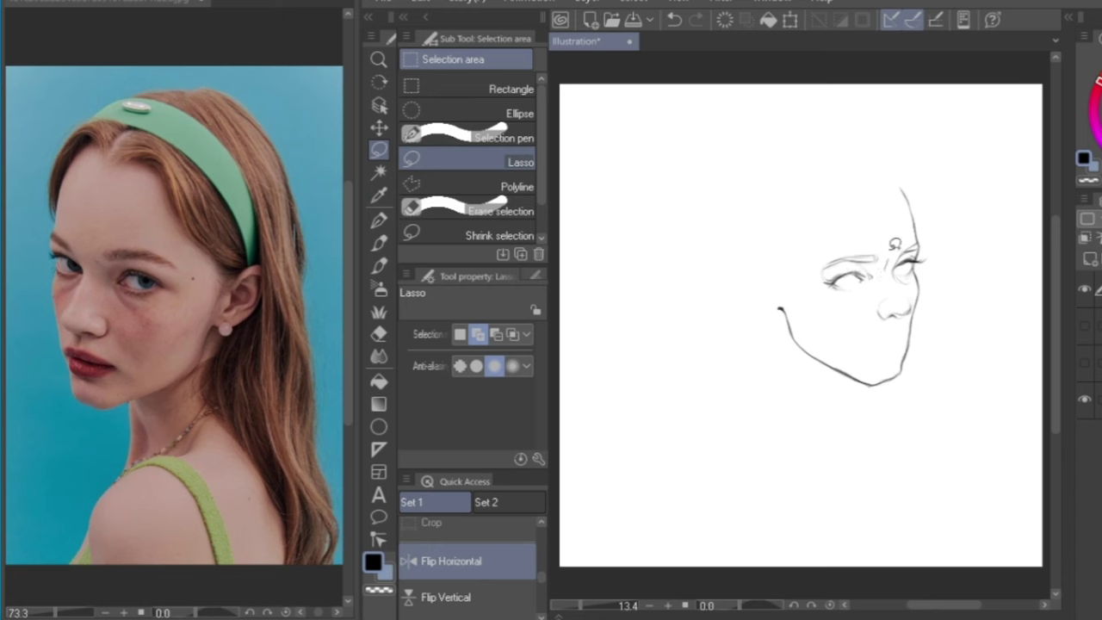
pyautogui.moveTo(896, 245)
pyautogui.mouseDown()
pyautogui.moveTo(831, 242)
pyautogui.moveTo(841, 311)
pyautogui.moveTo(887, 262)
pyautogui.mouseUp()
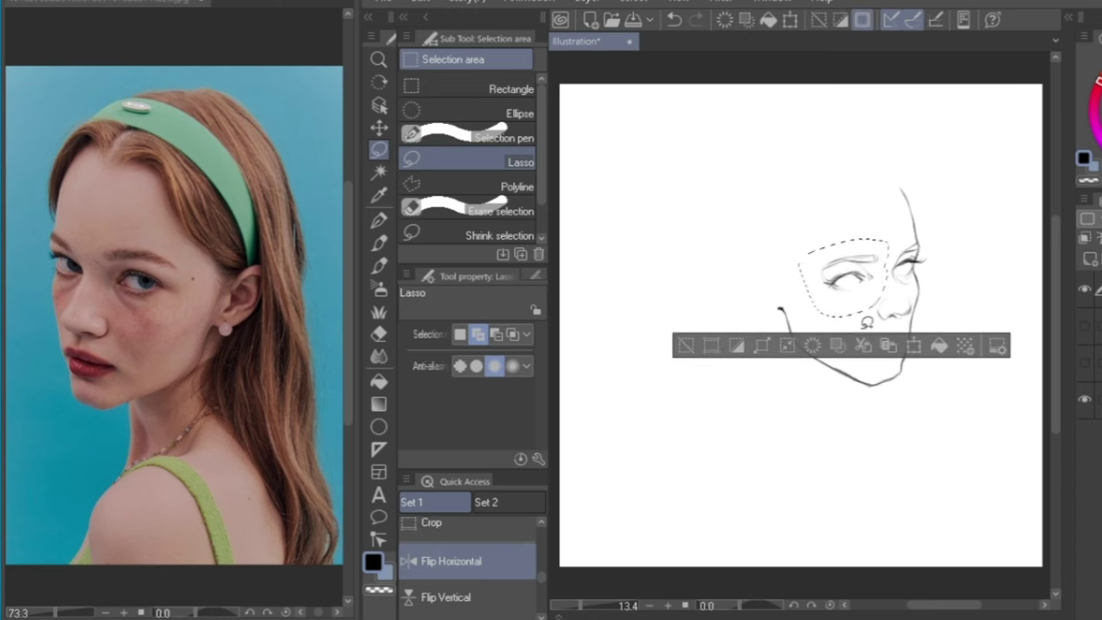
pyautogui.press('k')
pyautogui.press('Up')
pyautogui.press('Left')
pyautogui.press('Left')
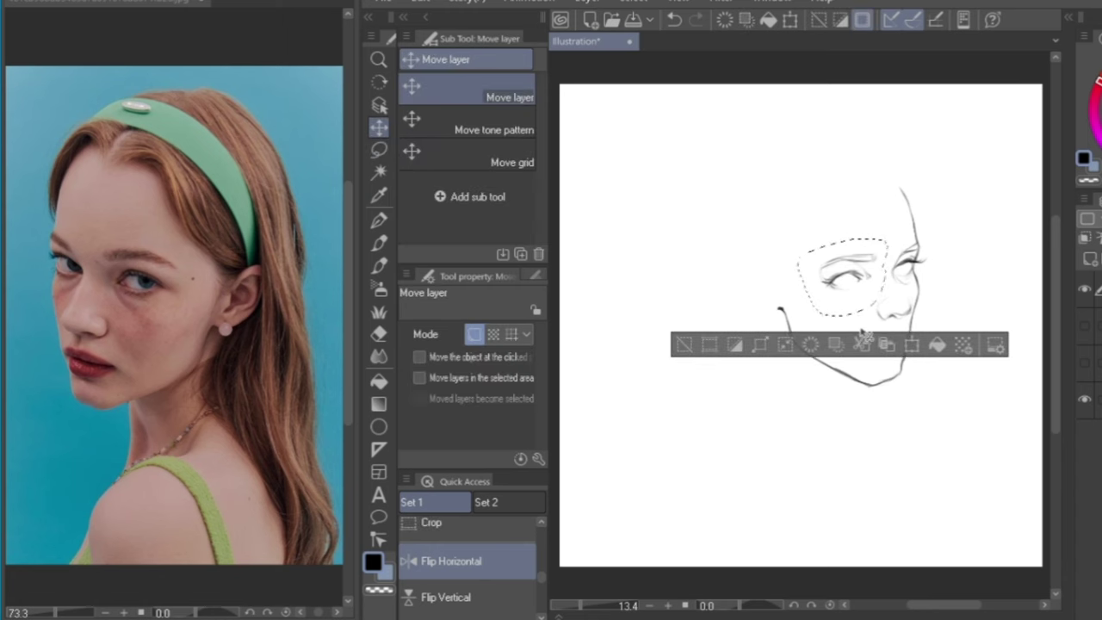
pyautogui.hotkey('ctrl', 'd')
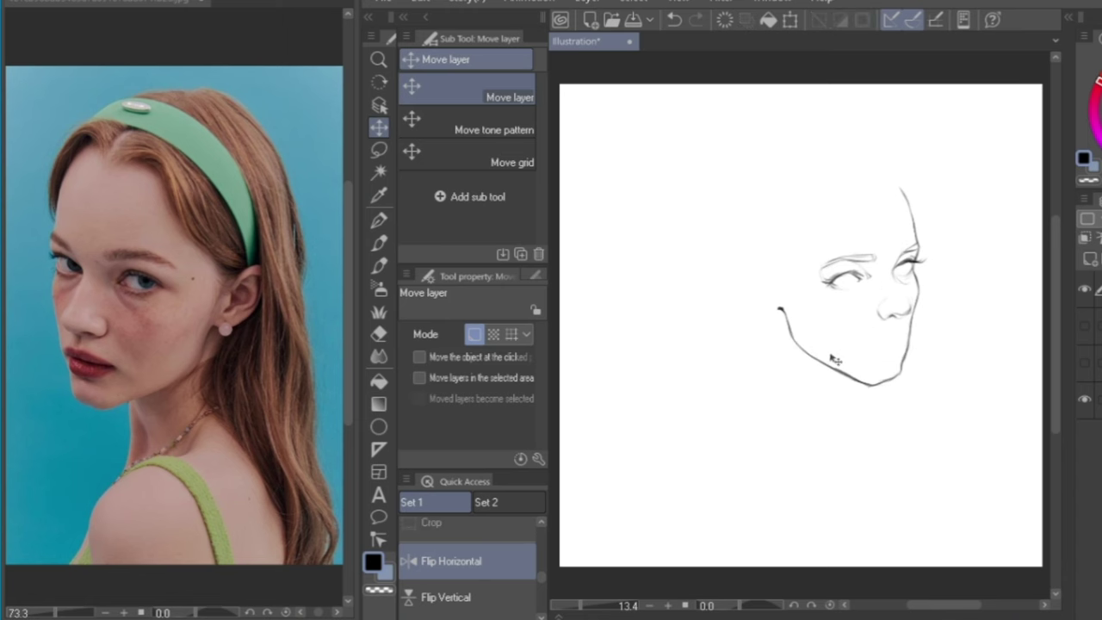
# Restore the selection around the near eye and brow, rotate them slightly clockwise, and flip the canvas back
pyautogui.hotkey('ctrl', 'z')
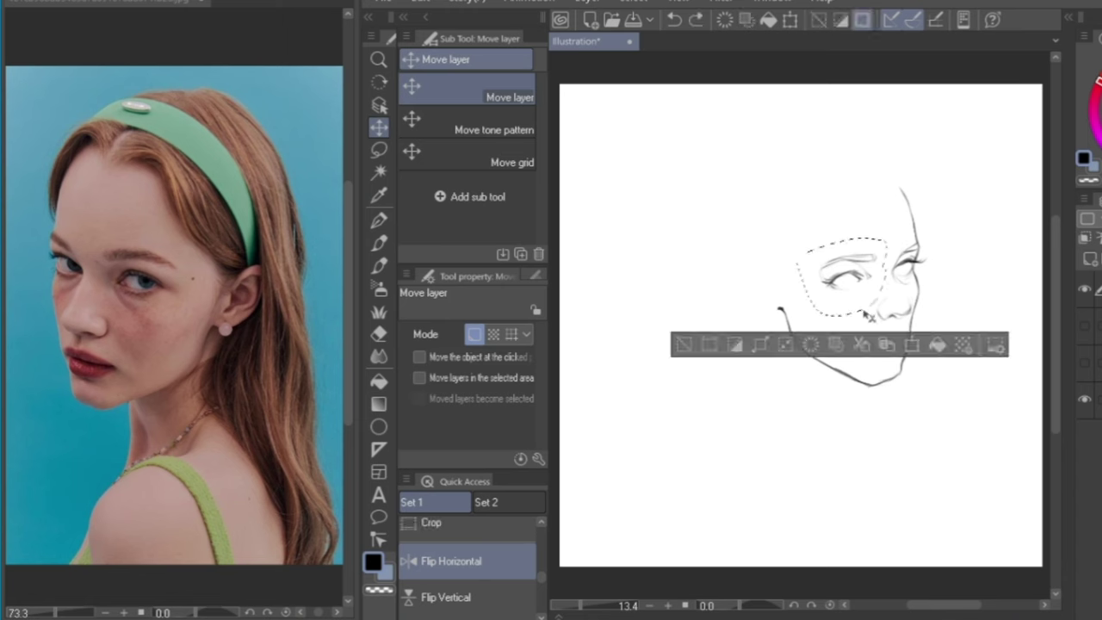
pyautogui.hotkey('ctrl', 't')
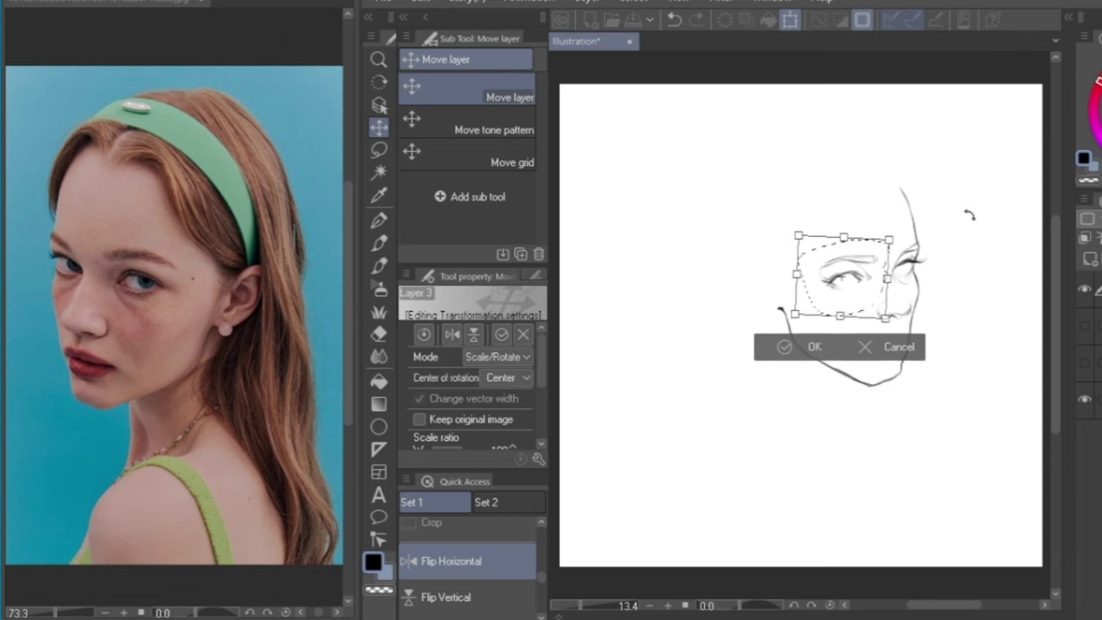
pyautogui.press('Return')
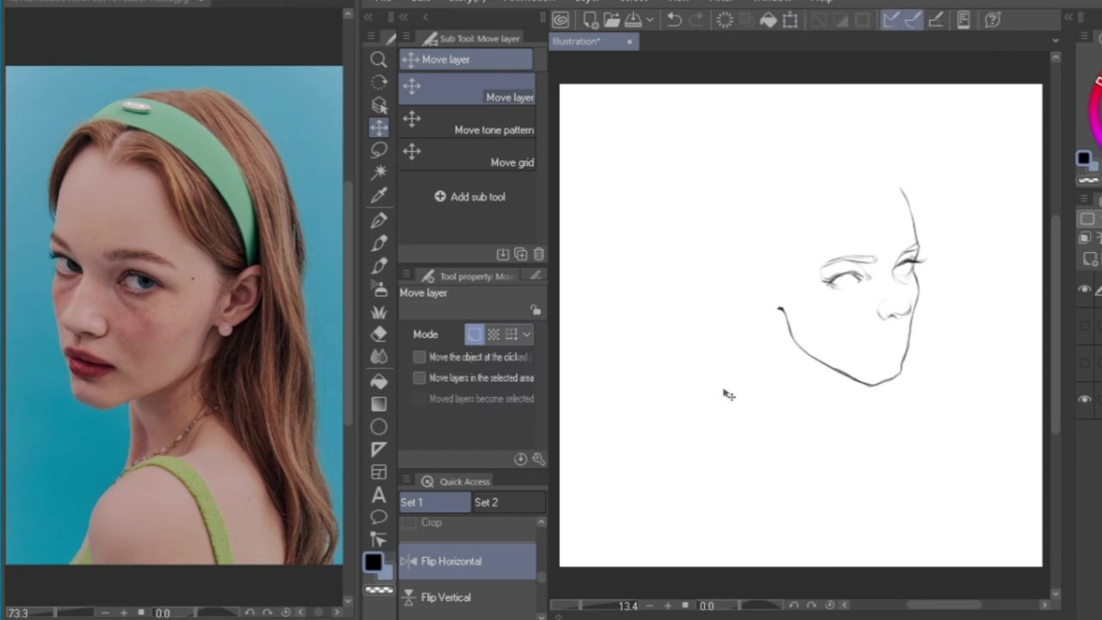
pyautogui.click(514, 555)
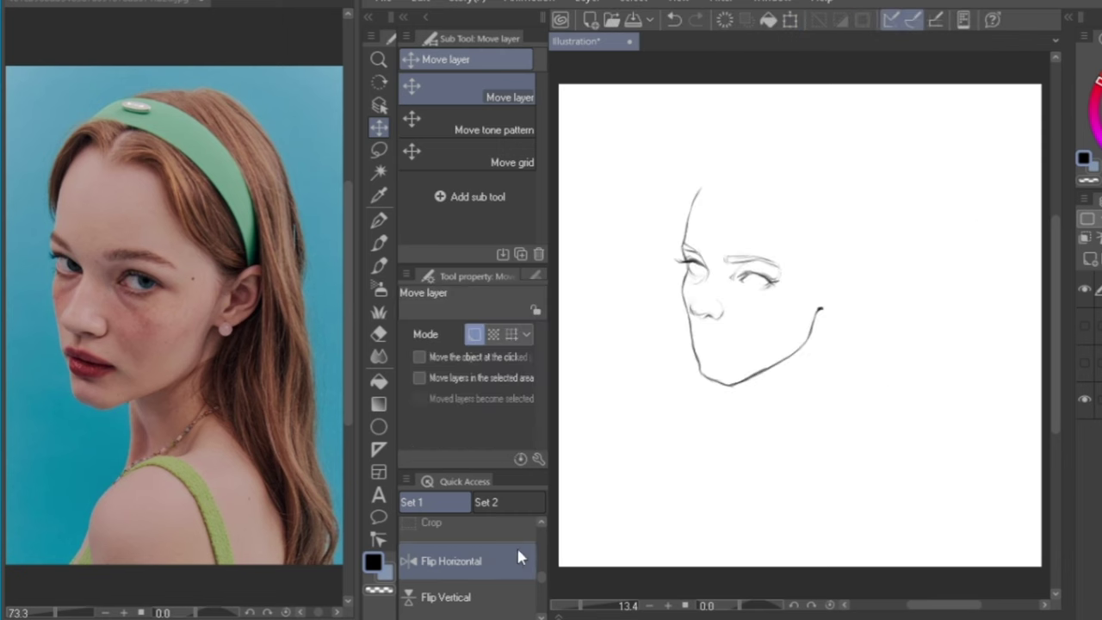
# Draw the irises in both eyes over the rough sketch, and hide the sketch to check the lines
pyautogui.click(1087, 325)
pyautogui.click(379, 221)
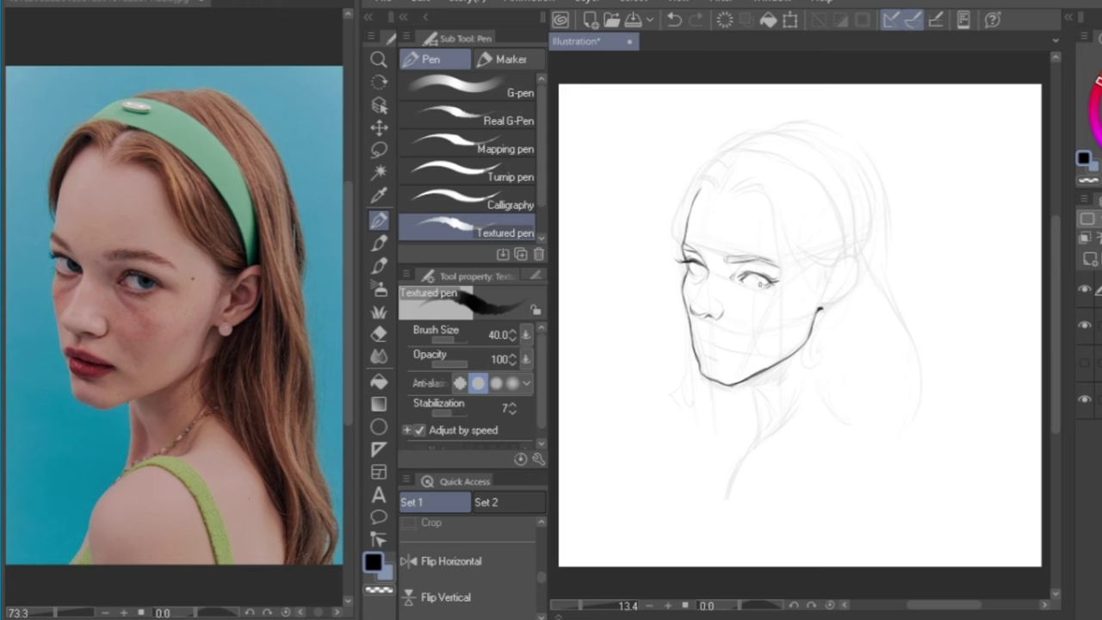
pyautogui.moveTo(755, 276); pyautogui.dragTo(761, 284)
pyautogui.click(1084, 329)
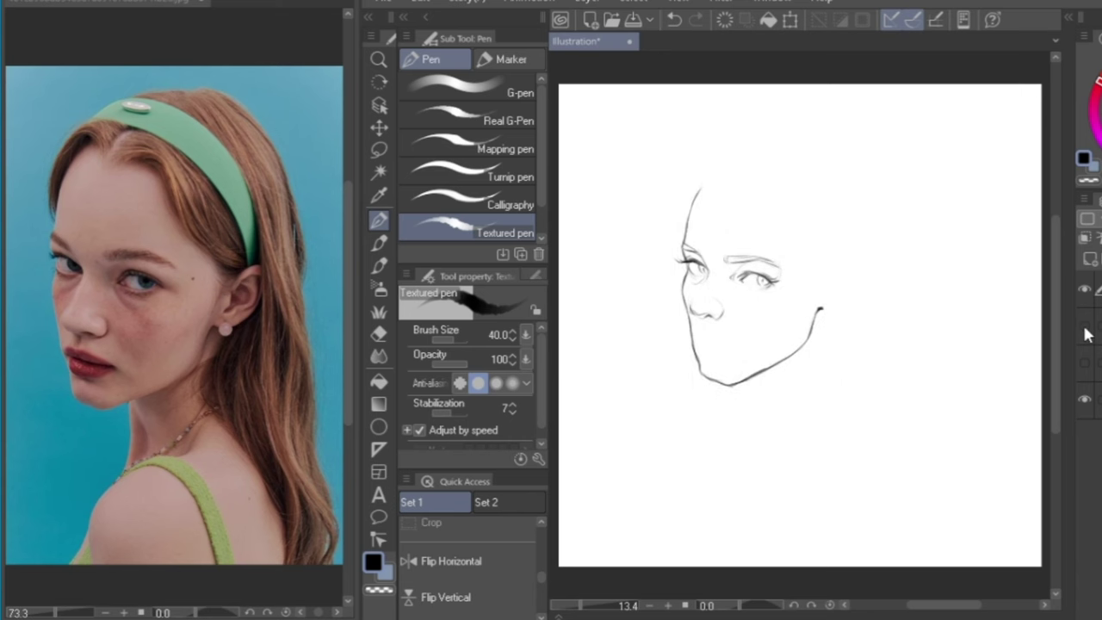
# Show the rough sketch again and draw the upper lip, the mouth line and the shadow under the lower lip
pyautogui.click(1085, 328)
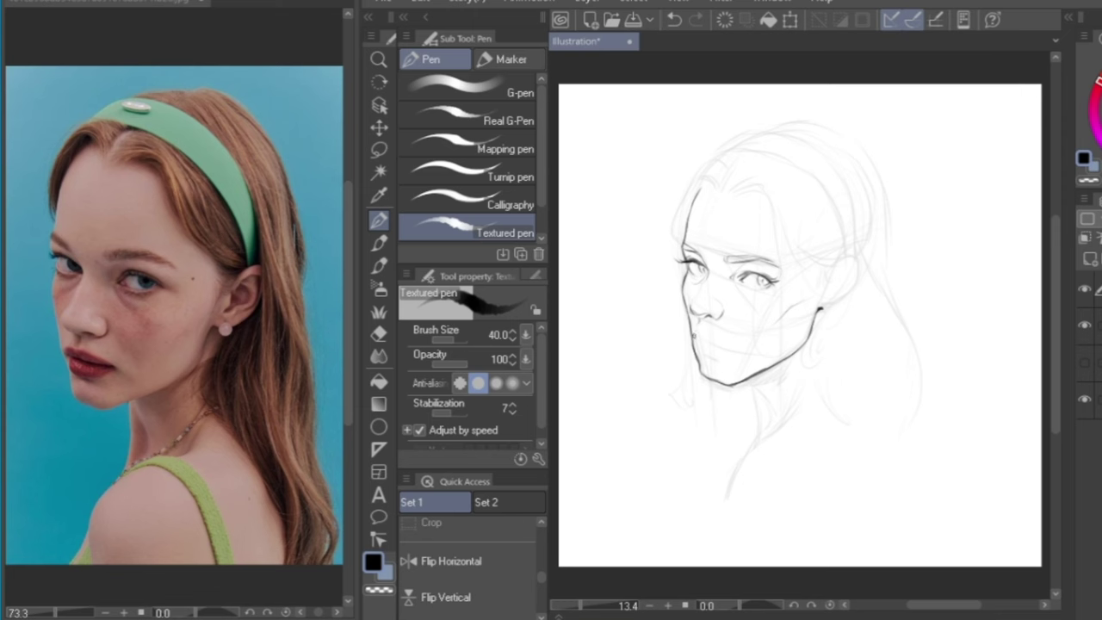
pyautogui.hotkey('ctrl', 'z')
pyautogui.moveTo(696, 334); pyautogui.dragTo(700, 338)
pyautogui.moveTo(711, 342)
pyautogui.mouseDown()
pyautogui.moveTo(729, 348)
pyautogui.moveTo(720, 343)
pyautogui.mouseUp()
pyautogui.moveTo(711, 359); pyautogui.dragTo(722, 364)
# Ink the hair strand along the far side of the forehead and mirror the canvas to check the face
pyautogui.moveTo(711, 180)
pyautogui.mouseDown()
pyautogui.moveTo(699, 195)
pyautogui.moveTo(715, 190)
pyautogui.moveTo(680, 211)
pyautogui.moveTo(687, 259)
pyautogui.mouseUp()
pyautogui.hotkey('ctrl', 'z')
pyautogui.click(505, 565)
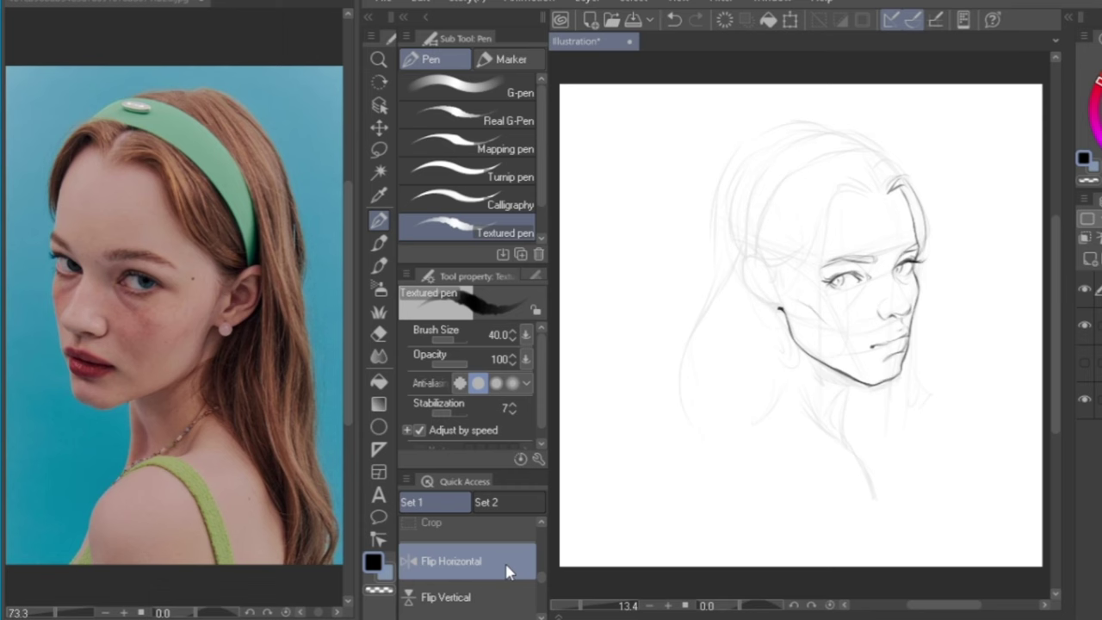
pyautogui.click(508, 572)
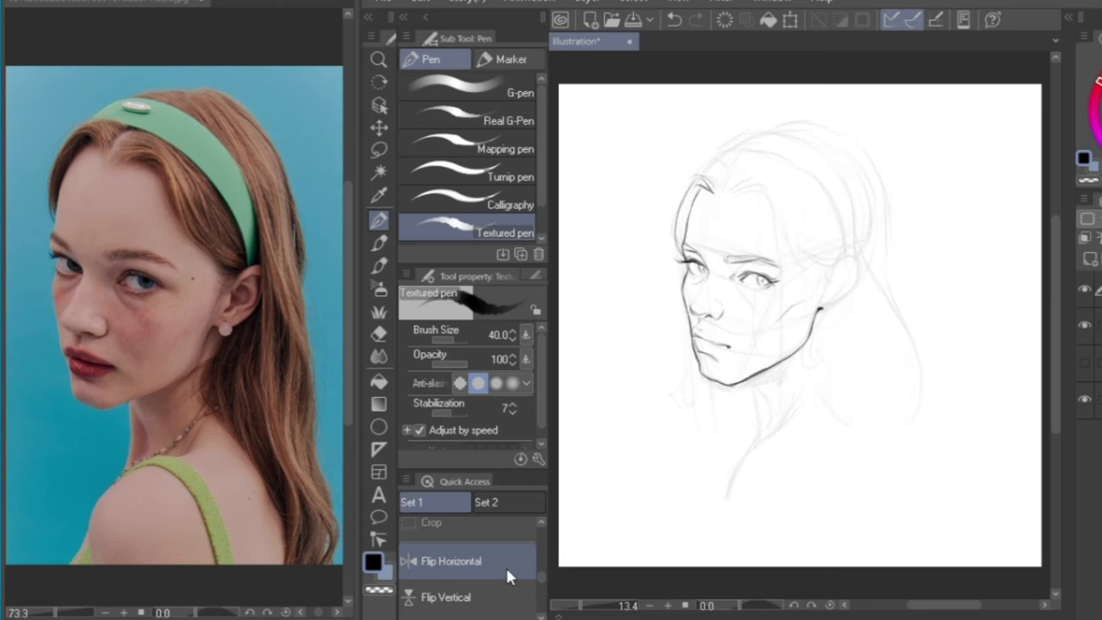
pyautogui.click(504, 565)
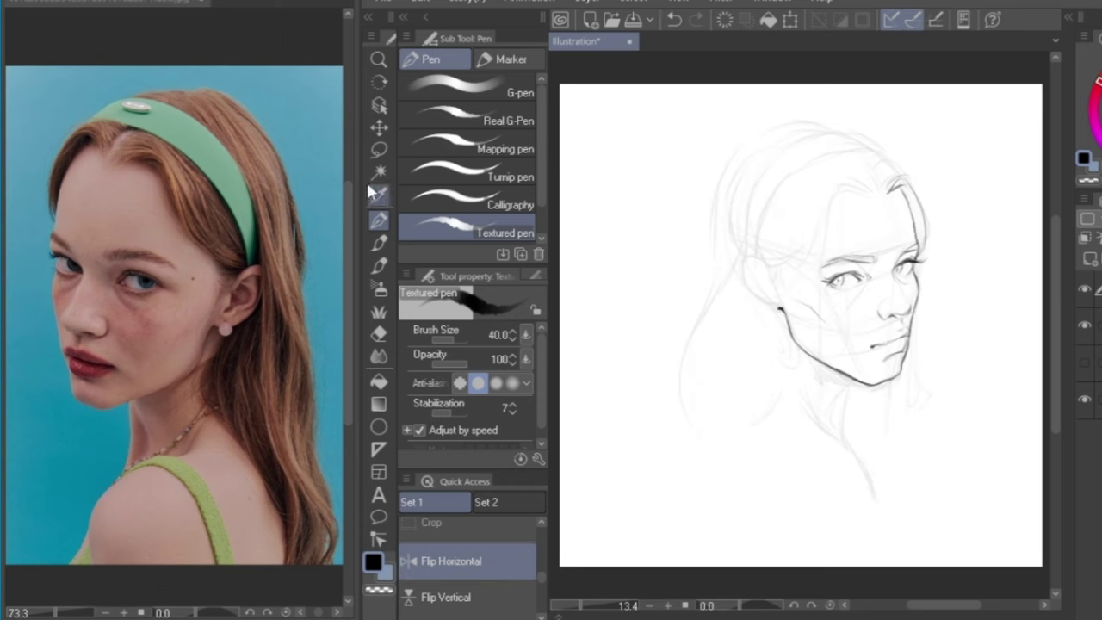
# Lasso the mouth, adjust its position and tilt slightly with a transform, and clear the selection
pyautogui.click(379, 149)
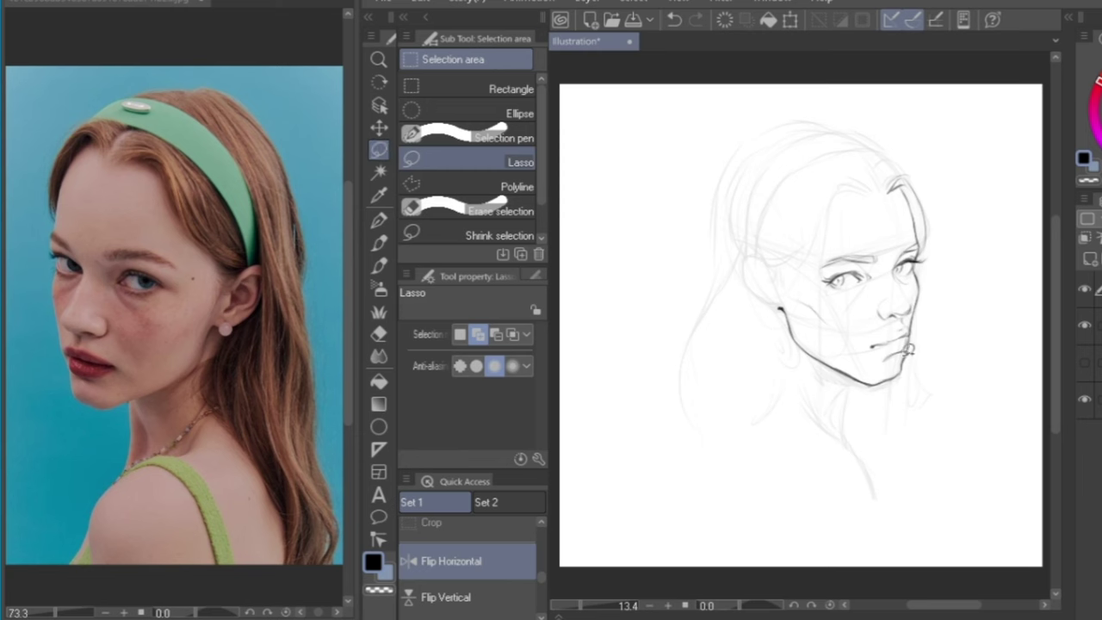
pyautogui.moveTo(903, 317)
pyautogui.mouseDown()
pyautogui.moveTo(860, 339)
pyautogui.moveTo(895, 360)
pyautogui.mouseUp()
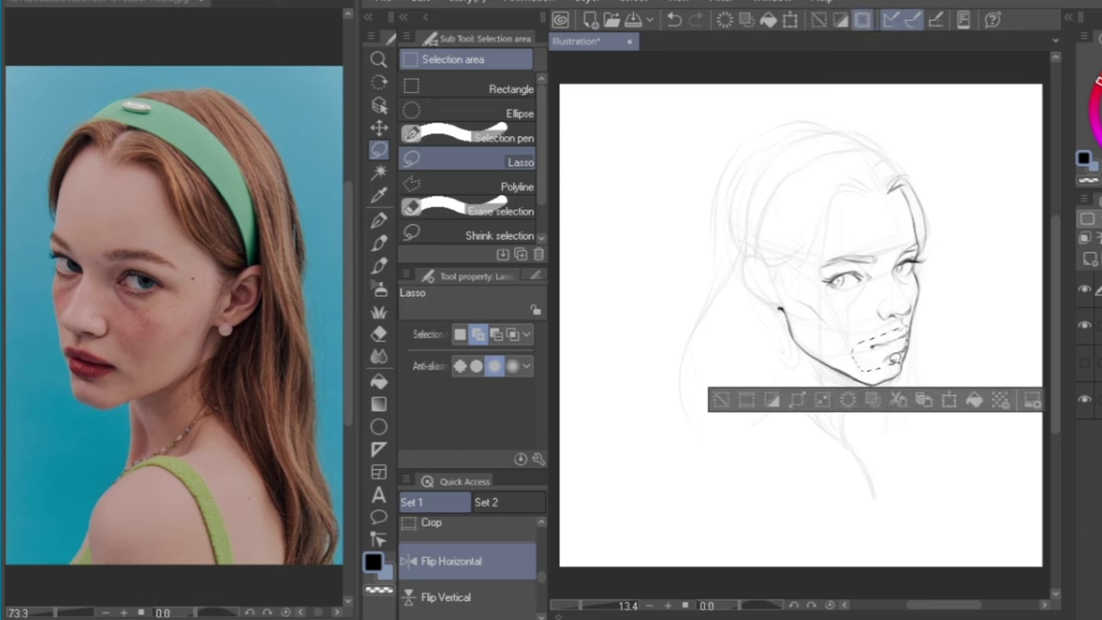
pyautogui.press('k')
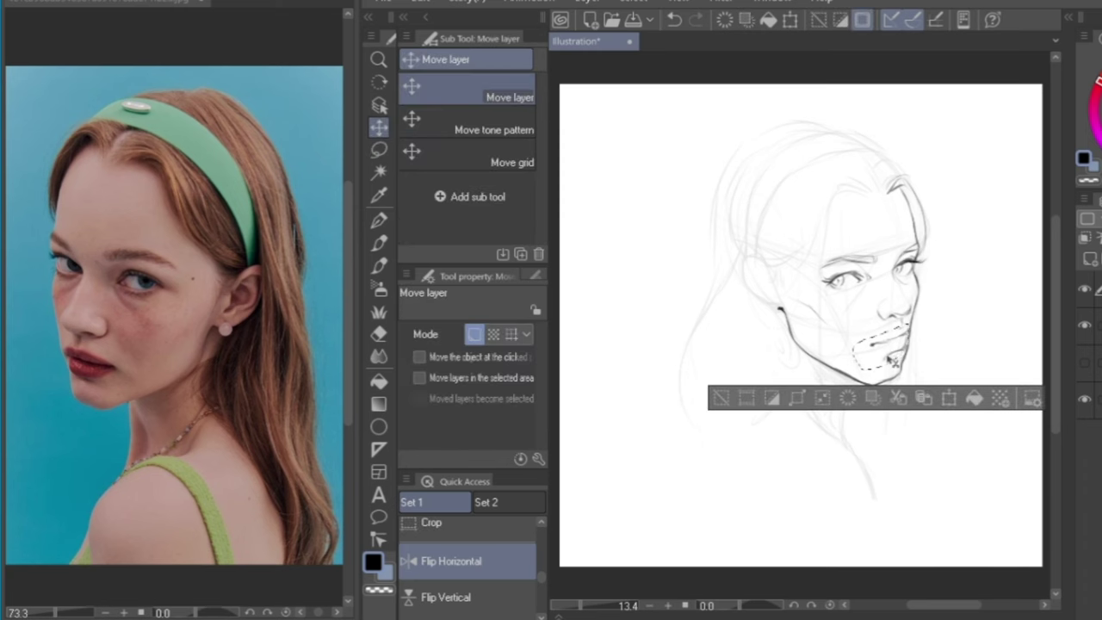
pyautogui.hotkey('ctrl', 't')
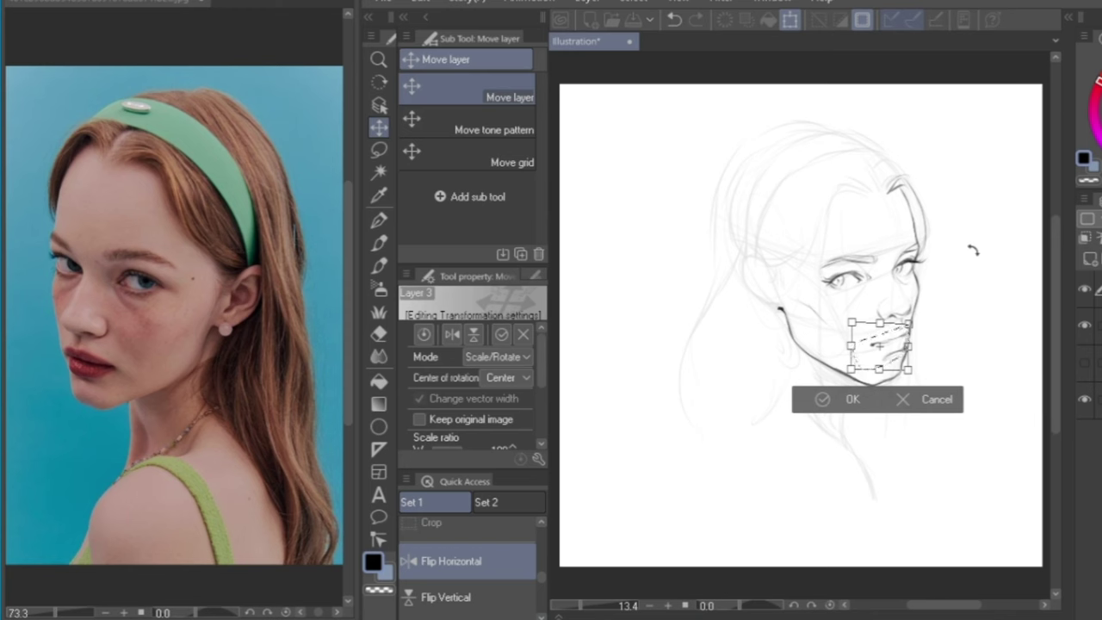
pyautogui.press('Return')
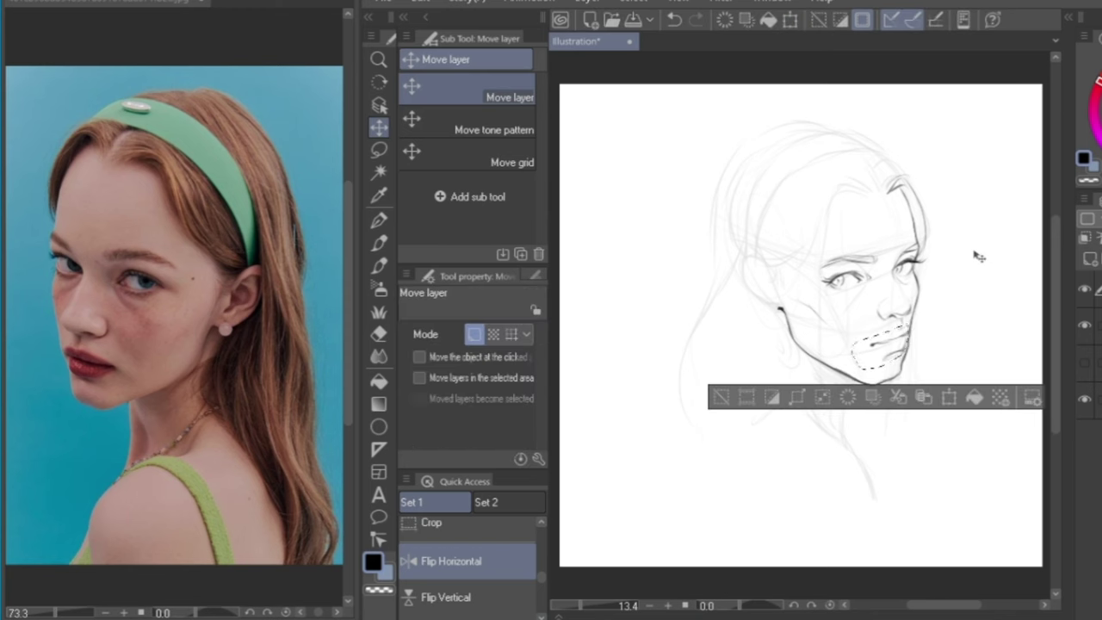
pyautogui.hotkey('ctrl', 'd')
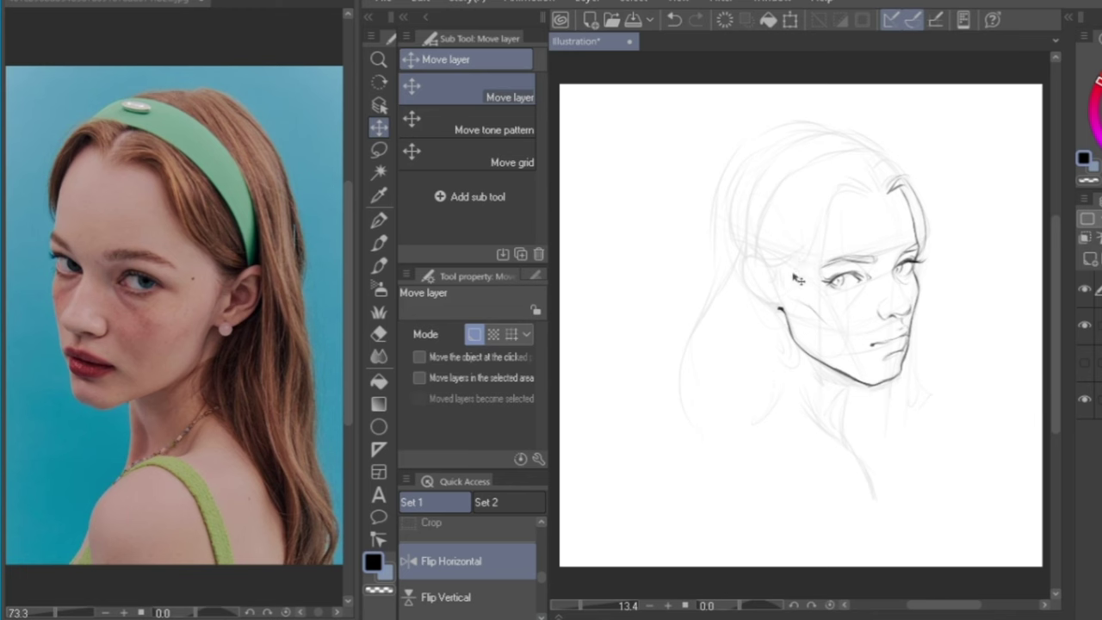
# Erase the face contour beside the lower lip and redraw it from the lips down to the chin
pyautogui.click(379, 334)
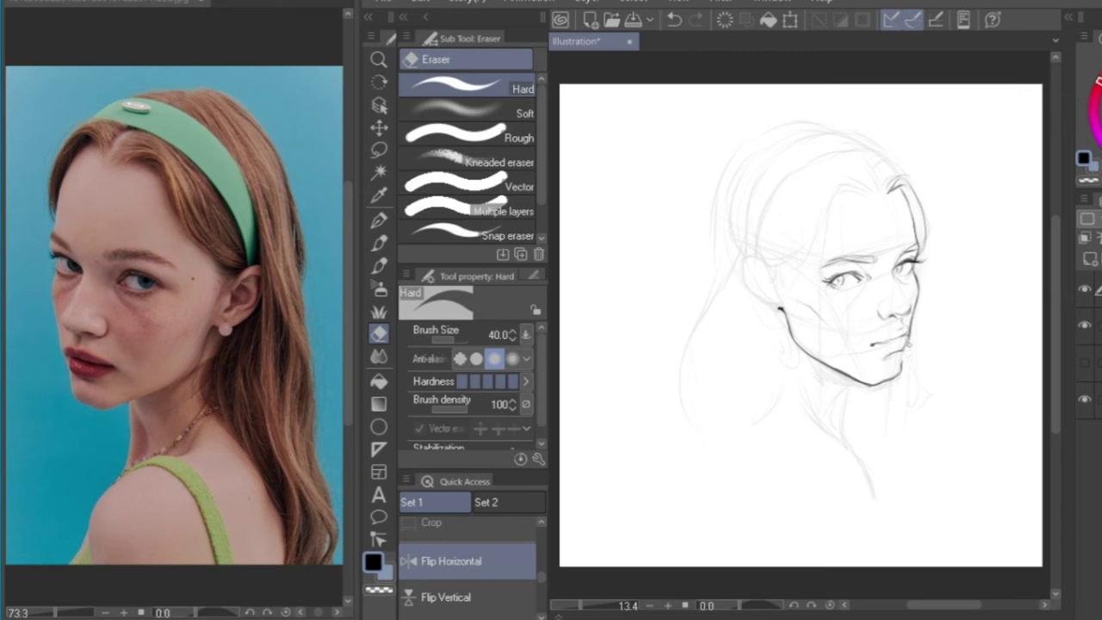
pyautogui.click(379, 220)
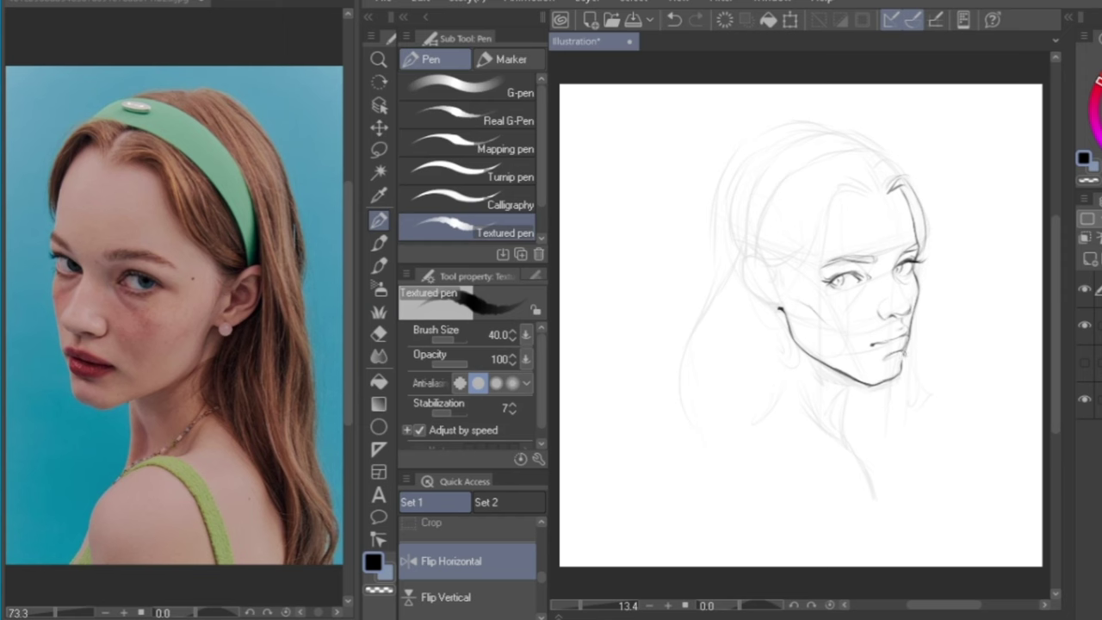
pyautogui.moveTo(906, 349); pyautogui.dragTo(902, 369)
# Touch up the line at the far eye's inner corner and erase part of the far brow's inner end
pyautogui.moveTo(893, 273)
pyautogui.mouseDown()
pyautogui.moveTo(904, 258)
pyautogui.moveTo(897, 267)
pyautogui.mouseUp()
pyautogui.click(379, 333)
pyautogui.moveTo(901, 251)
pyautogui.mouseDown()
pyautogui.moveTo(894, 262)
pyautogui.moveTo(906, 248)
pyautogui.mouseUp()
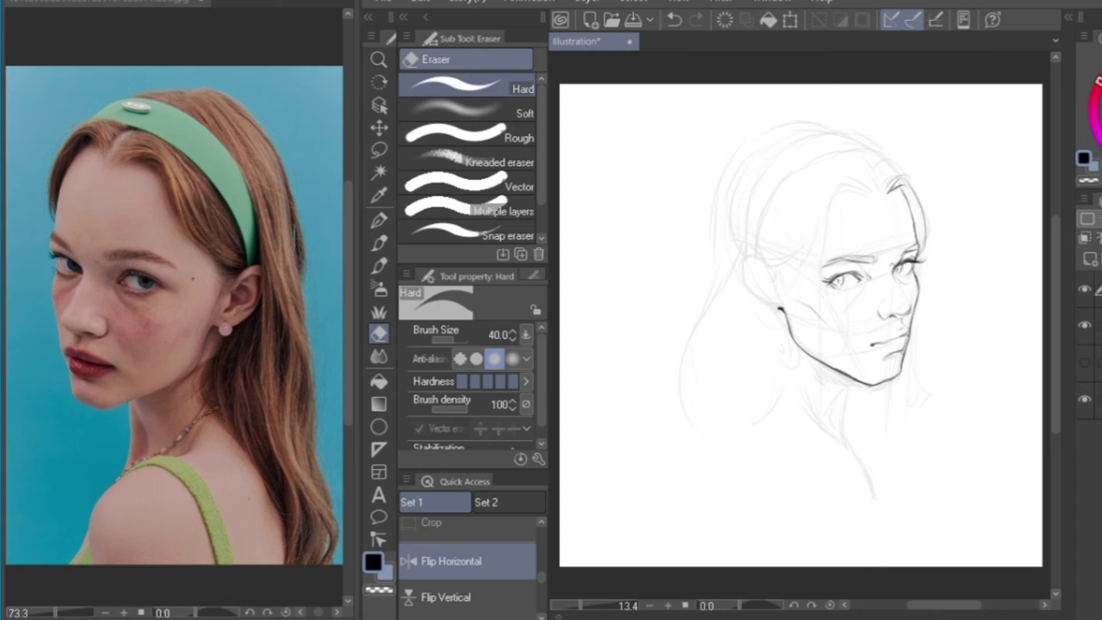
# Flip the canvas back, darken the near brow's tail, and ink the parted hairline across the forehead down to the ear
pyautogui.press('p')
pyautogui.click(519, 546)
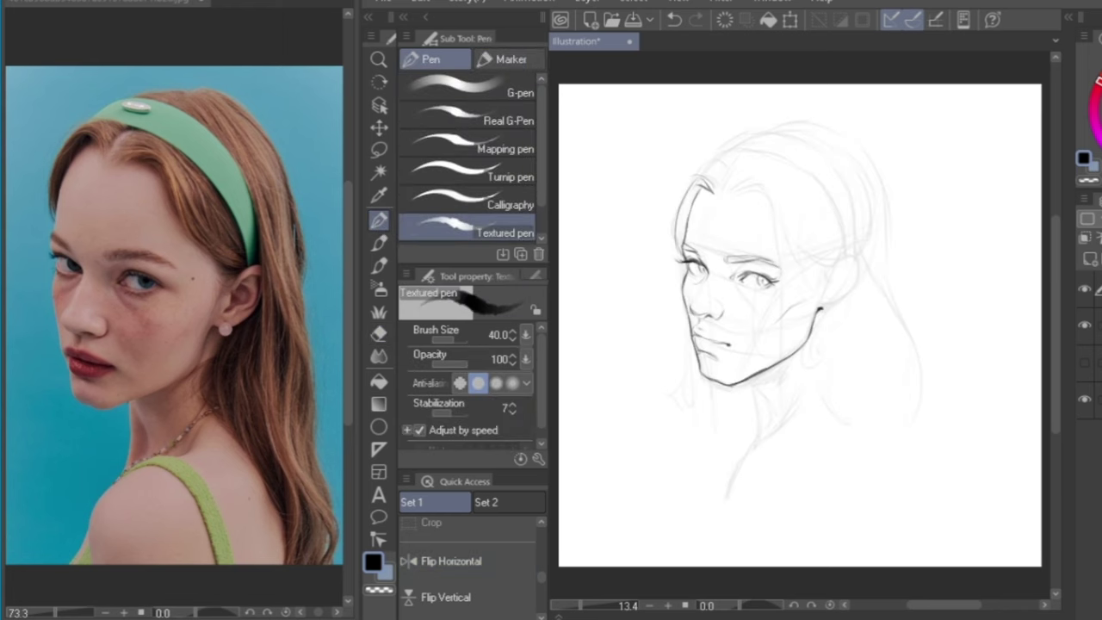
pyautogui.moveTo(765, 255); pyautogui.dragTo(778, 260)
pyautogui.moveTo(709, 174)
pyautogui.mouseDown()
pyautogui.moveTo(720, 188)
pyautogui.moveTo(713, 165)
pyautogui.moveTo(684, 198)
pyautogui.moveTo(685, 187)
pyautogui.moveTo(751, 191)
pyautogui.mouseUp()
pyautogui.moveTo(762, 198)
pyautogui.mouseDown()
pyautogui.moveTo(801, 258)
pyautogui.moveTo(822, 262)
pyautogui.mouseUp()
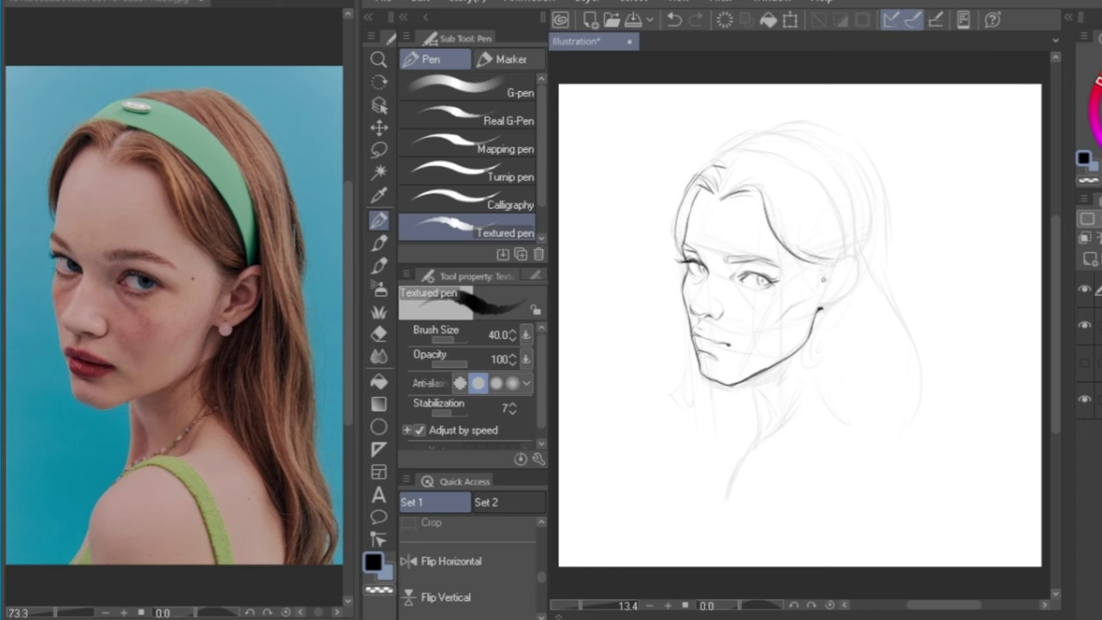
# Ink the near ear with the Textured pen, drawing its outer contour, inner folds and lobe beside the hairline
pyautogui.moveTo(811, 262); pyautogui.dragTo(827, 274)
pyautogui.moveTo(829, 273); pyautogui.dragTo(843, 262)
pyautogui.hotkey('ctrl', 'z')
pyautogui.click(379, 334)
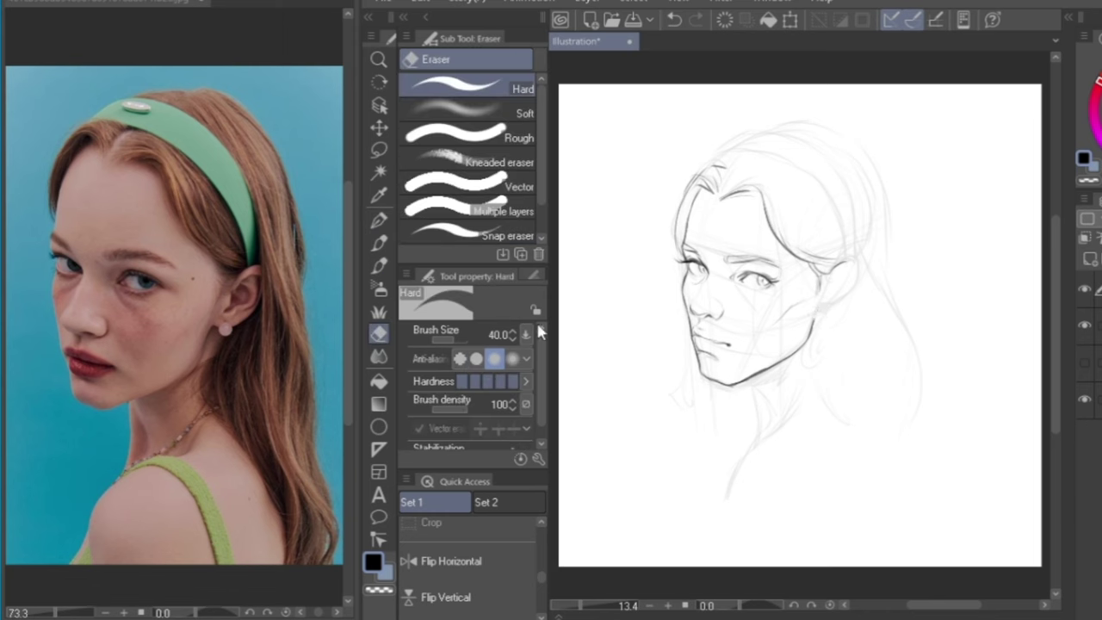
pyautogui.click(379, 221)
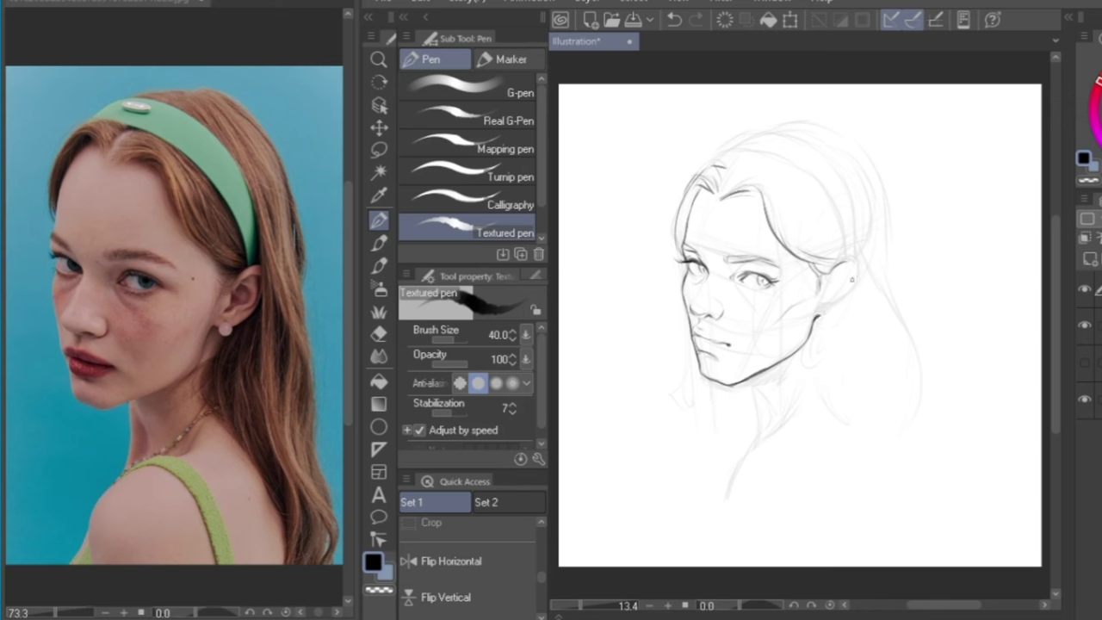
pyautogui.moveTo(853, 272)
pyautogui.mouseDown()
pyautogui.moveTo(847, 300)
pyautogui.moveTo(821, 318)
pyautogui.mouseUp()
pyautogui.moveTo(846, 265); pyautogui.dragTo(830, 284)
pyautogui.moveTo(830, 287)
pyautogui.mouseDown()
pyautogui.moveTo(829, 307)
pyautogui.moveTo(850, 280)
pyautogui.mouseUp()
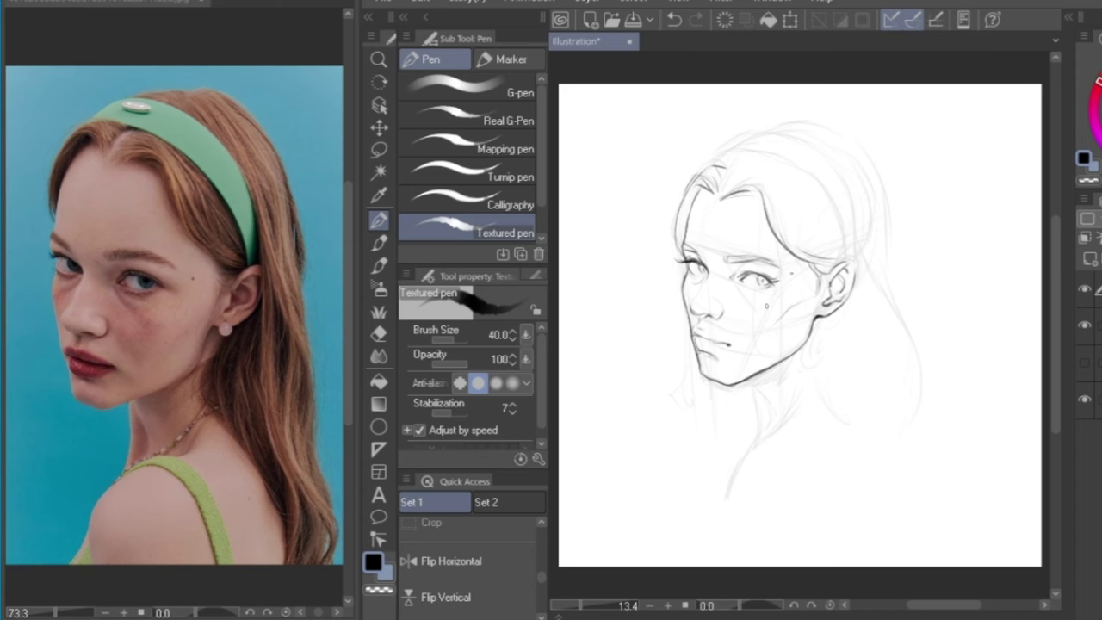
# Lasso the parted hairline across the forehead, adjust its position slightly with Move layer, and clear the selection
pyautogui.press('m')
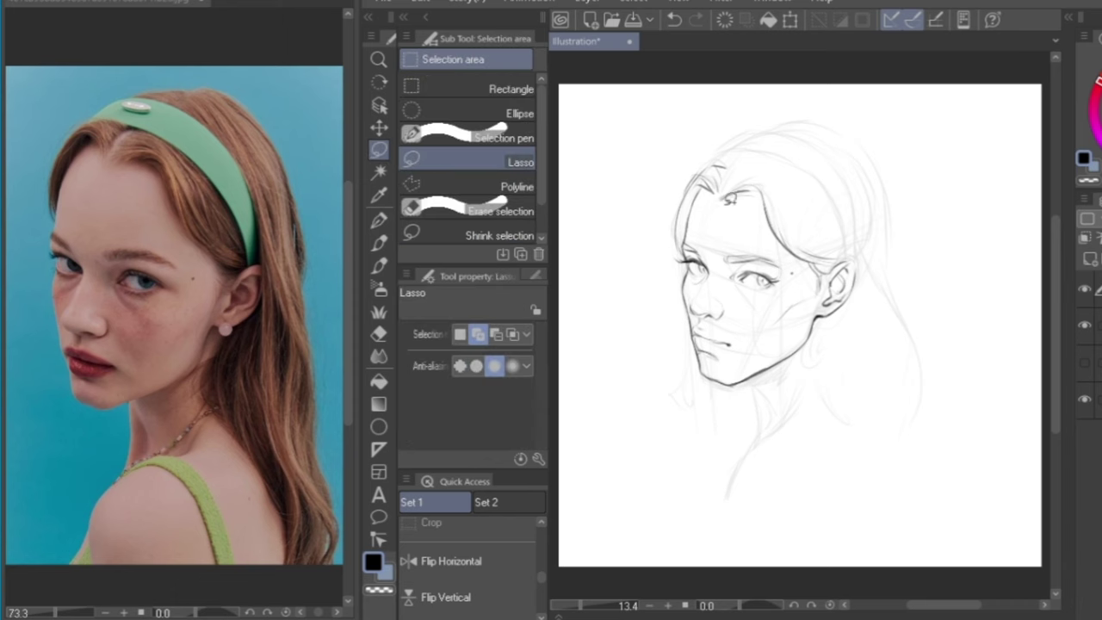
pyautogui.moveTo(706, 205)
pyautogui.mouseDown()
pyautogui.moveTo(771, 229)
pyautogui.moveTo(810, 265)
pyautogui.moveTo(830, 256)
pyautogui.moveTo(813, 204)
pyautogui.moveTo(722, 178)
pyautogui.mouseUp()
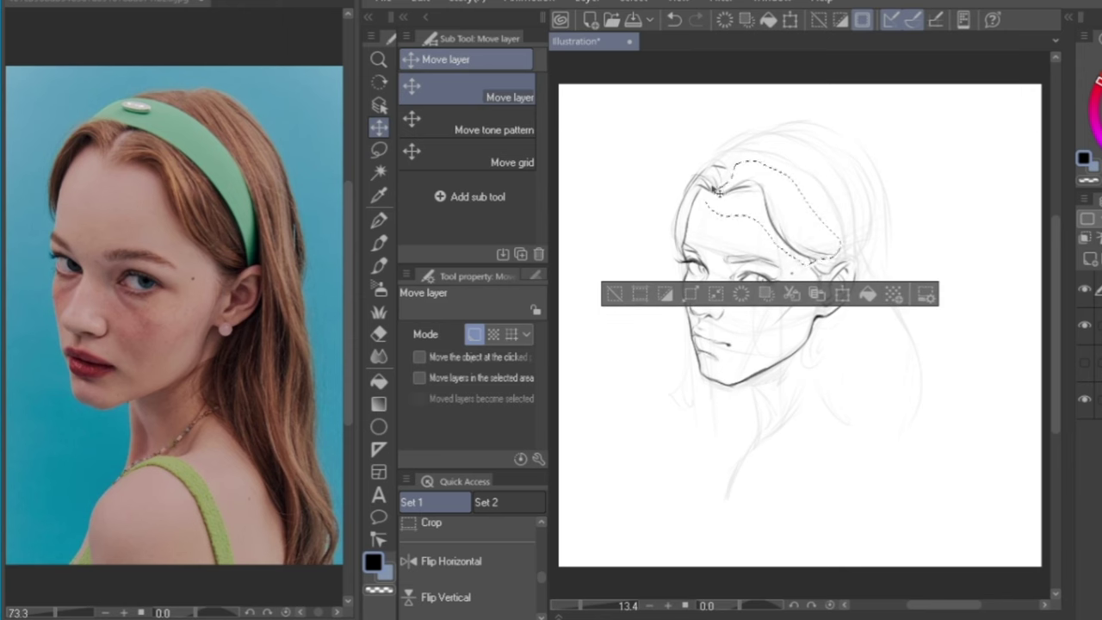
pyautogui.hotkey('ctrl', 'd')
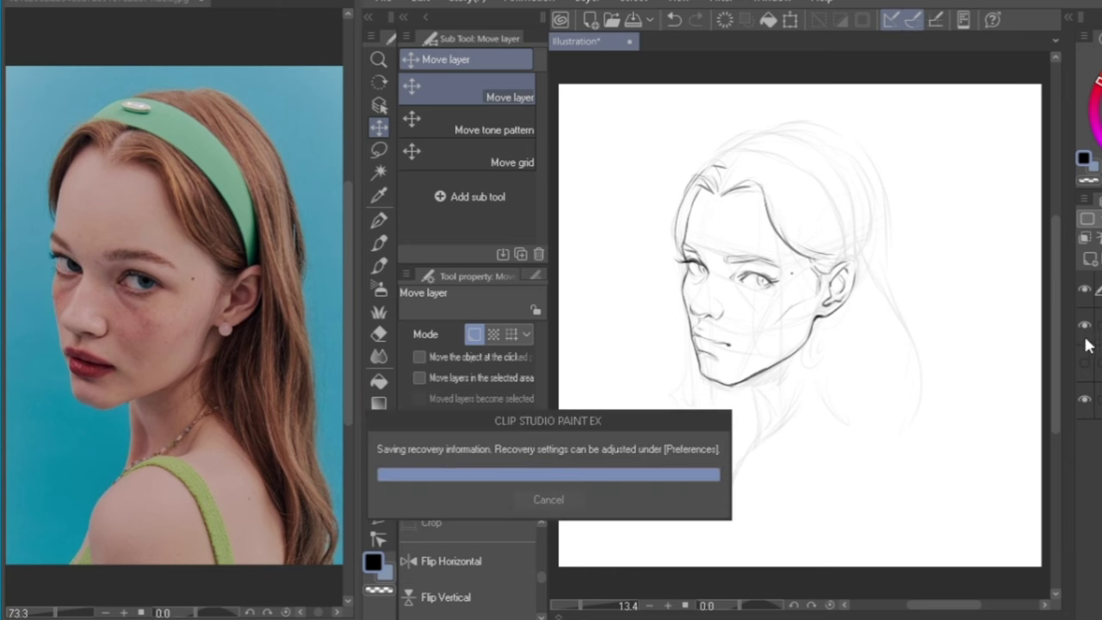
# Hide the rough sketch, lasso the nose and mouth, nudge them slightly down and right, and clear the selection
pyautogui.click(1086, 326)
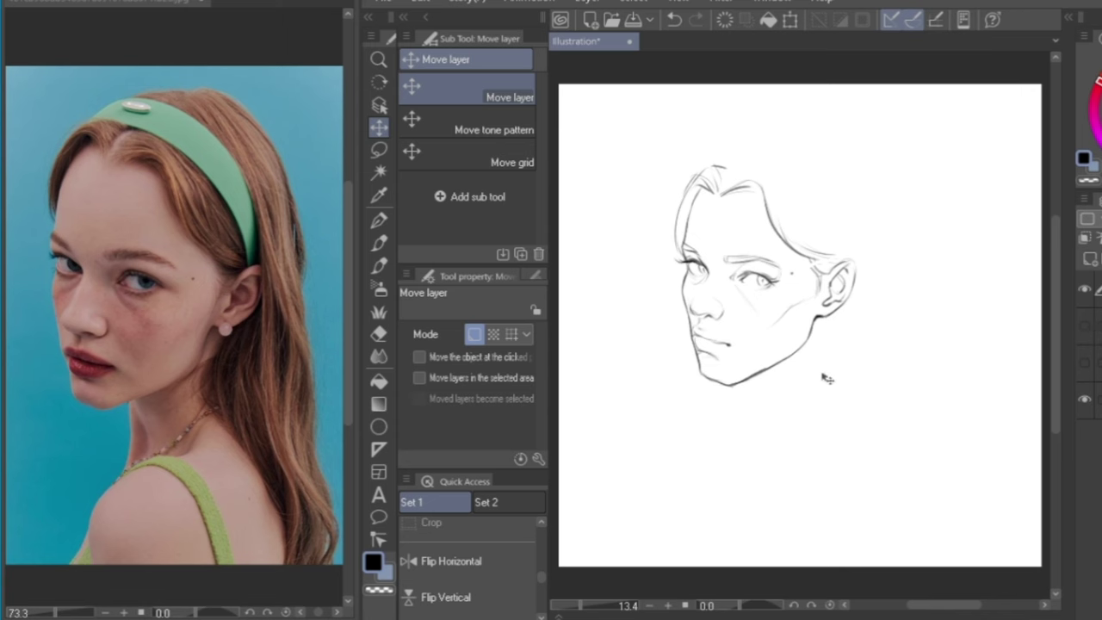
pyautogui.click(379, 150)
pyautogui.moveTo(739, 302)
pyautogui.mouseDown()
pyautogui.moveTo(749, 348)
pyautogui.moveTo(727, 364)
pyautogui.moveTo(698, 341)
pyautogui.moveTo(691, 297)
pyautogui.moveTo(707, 284)
pyautogui.moveTo(739, 302)
pyautogui.mouseUp()
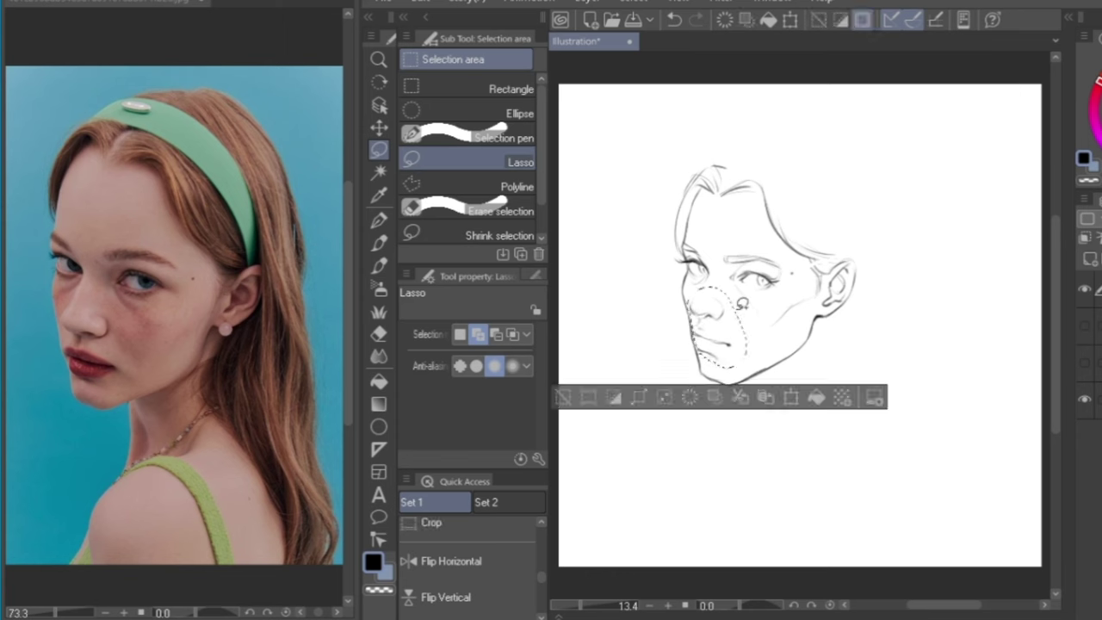
pyautogui.press('k')
pyautogui.press('Down')
pyautogui.press('Down')
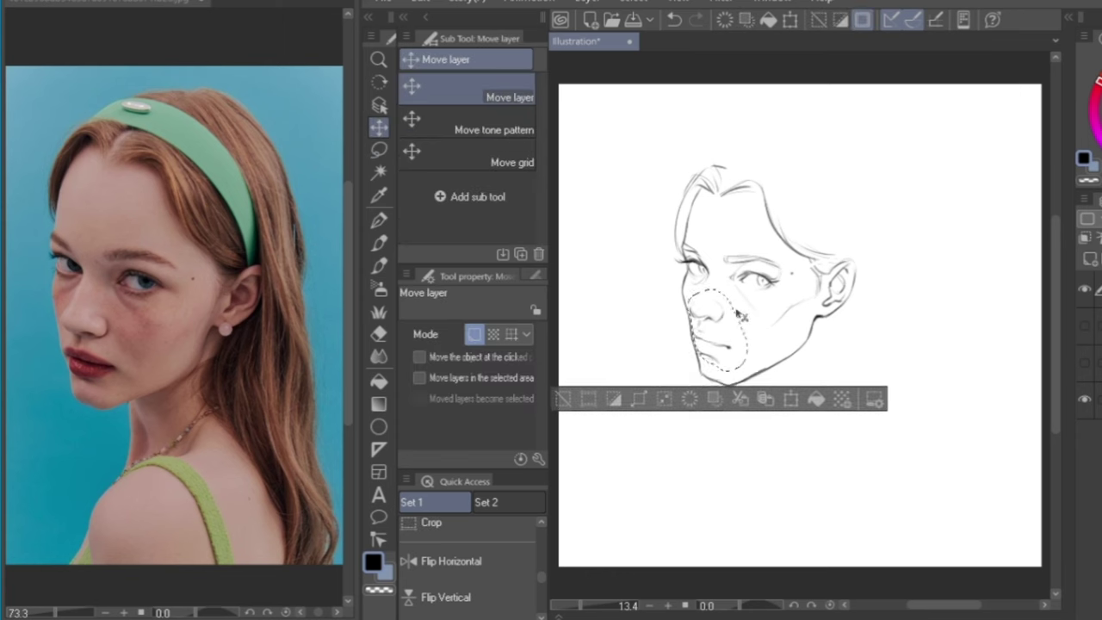
pyautogui.press('Right')
pyautogui.press('Right')
pyautogui.press('Down')
pyautogui.press('Down')
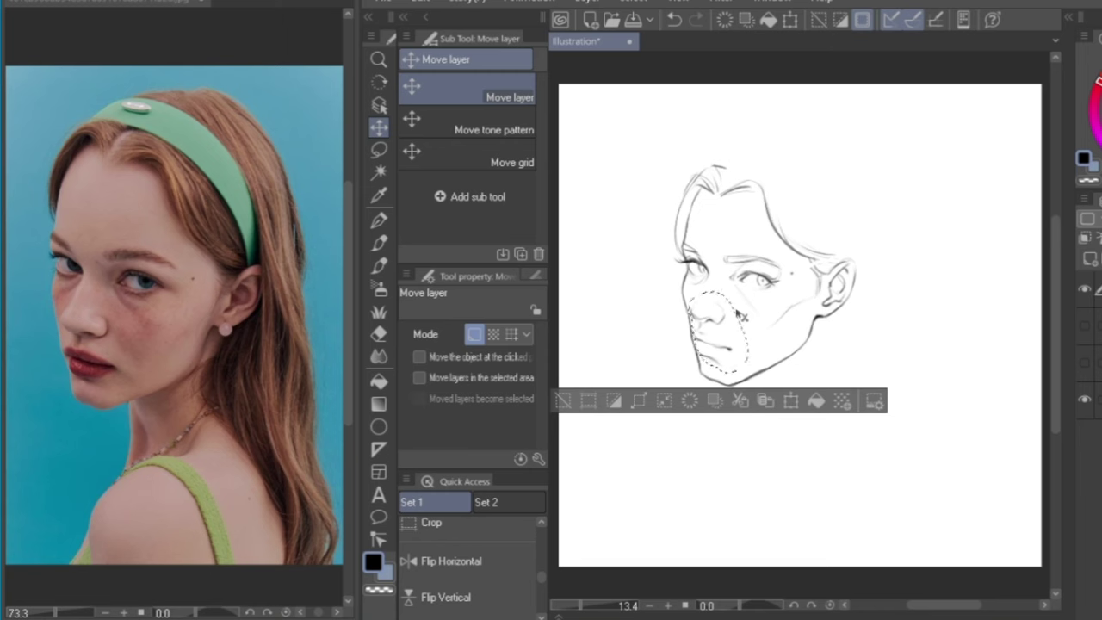
pyautogui.hotkey('ctrl', 'd')
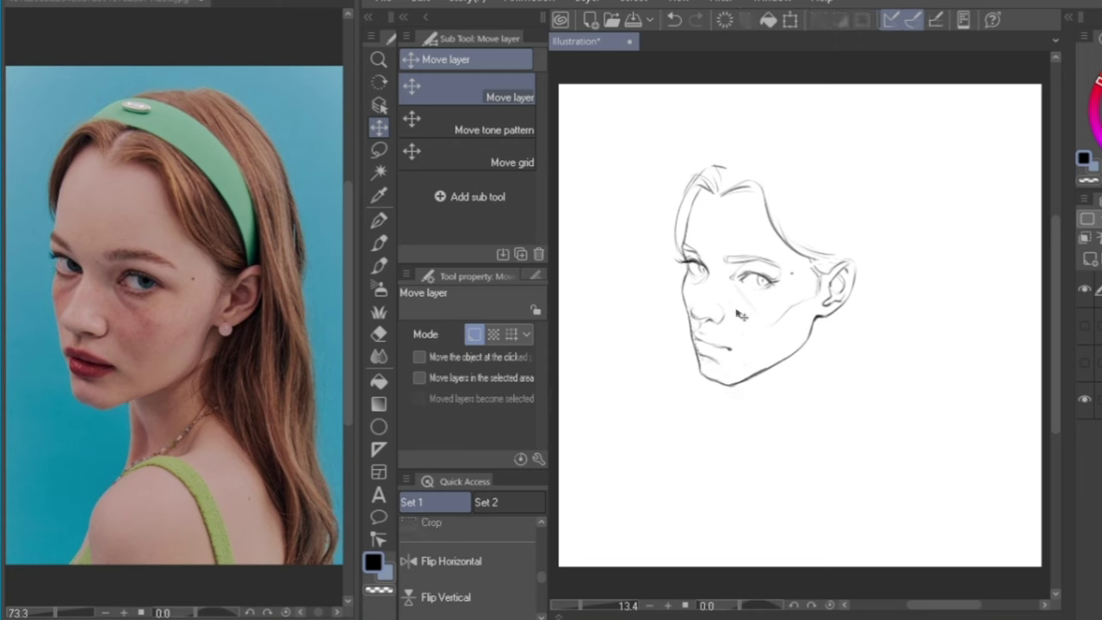
# Mirror the canvas to check the face, flip it back, and show the rough sketch layer again for inking
pyautogui.click(514, 573)
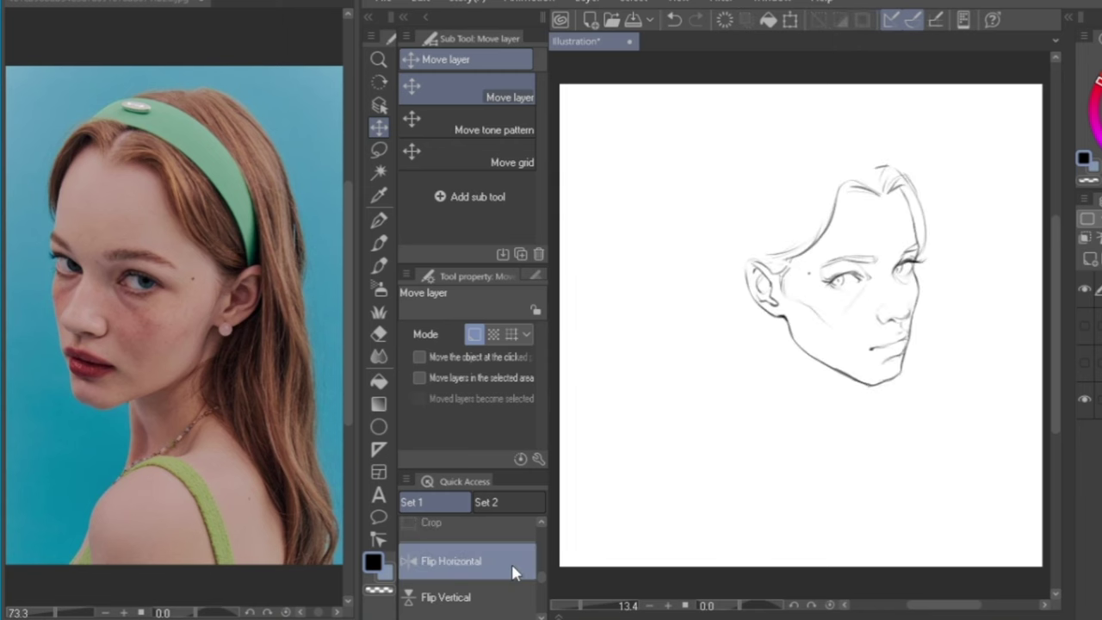
pyautogui.click(513, 570)
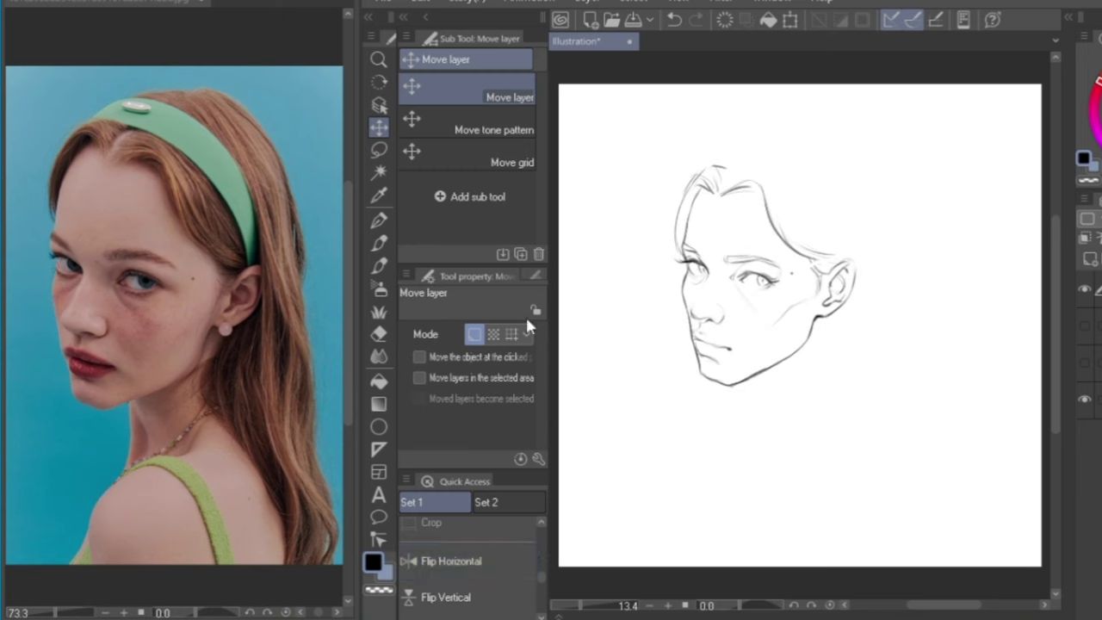
pyautogui.click(379, 221)
pyautogui.click(1085, 326)
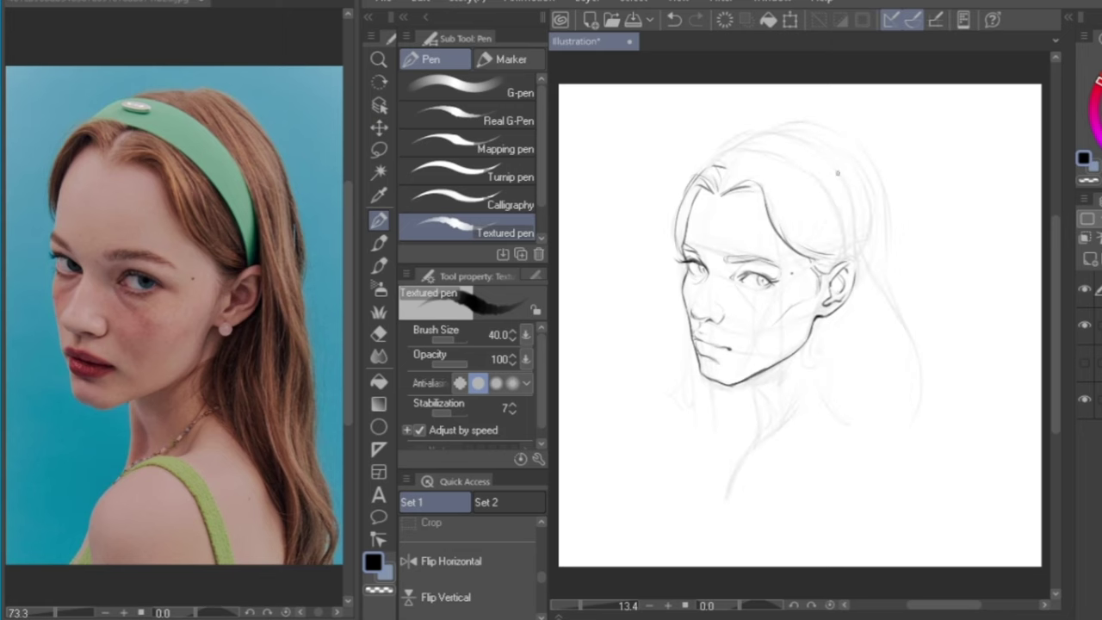
# Ink the neck lines descending from beneath the jaw with the Textured pen
pyautogui.moveTo(827, 218)
pyautogui.mouseDown()
pyautogui.moveTo(790, 212)
pyautogui.moveTo(787, 194)
pyautogui.mouseUp()
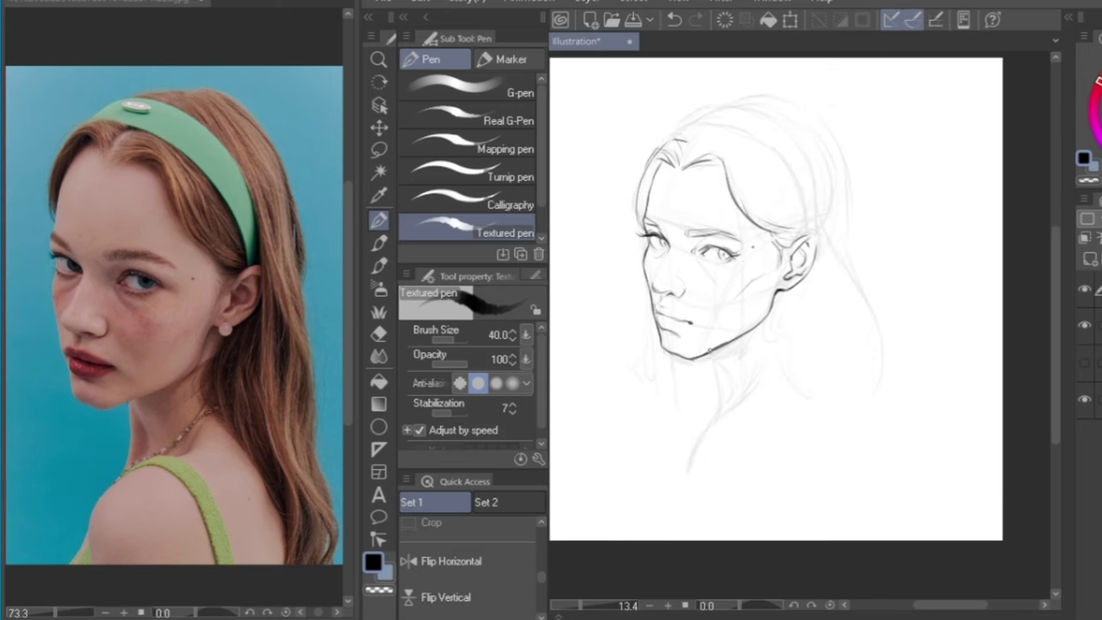
pyautogui.moveTo(714, 354); pyautogui.dragTo(733, 384)
pyautogui.moveTo(712, 359); pyautogui.dragTo(722, 402)
pyautogui.moveTo(692, 323)
pyautogui.mouseDown()
pyautogui.moveTo(715, 309)
pyautogui.moveTo(707, 352)
pyautogui.mouseUp()
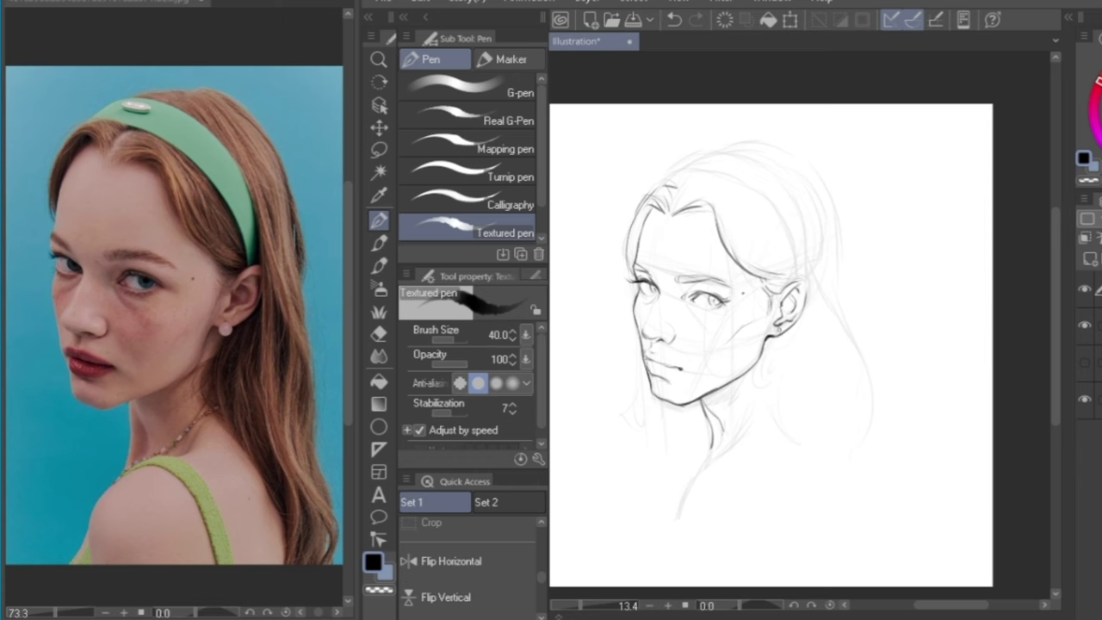
# Draw a small round earring below the near earlobe, undoing misplaced strokes and erasing overlapping line work with the Hard eraser
pyautogui.moveTo(778, 332)
pyautogui.mouseDown()
pyautogui.moveTo(779, 343)
pyautogui.moveTo(779, 331)
pyautogui.mouseUp()
pyautogui.hotkey('ctrl', 'z')
pyautogui.hotkey('ctrl', 'z')
pyautogui.click(379, 333)
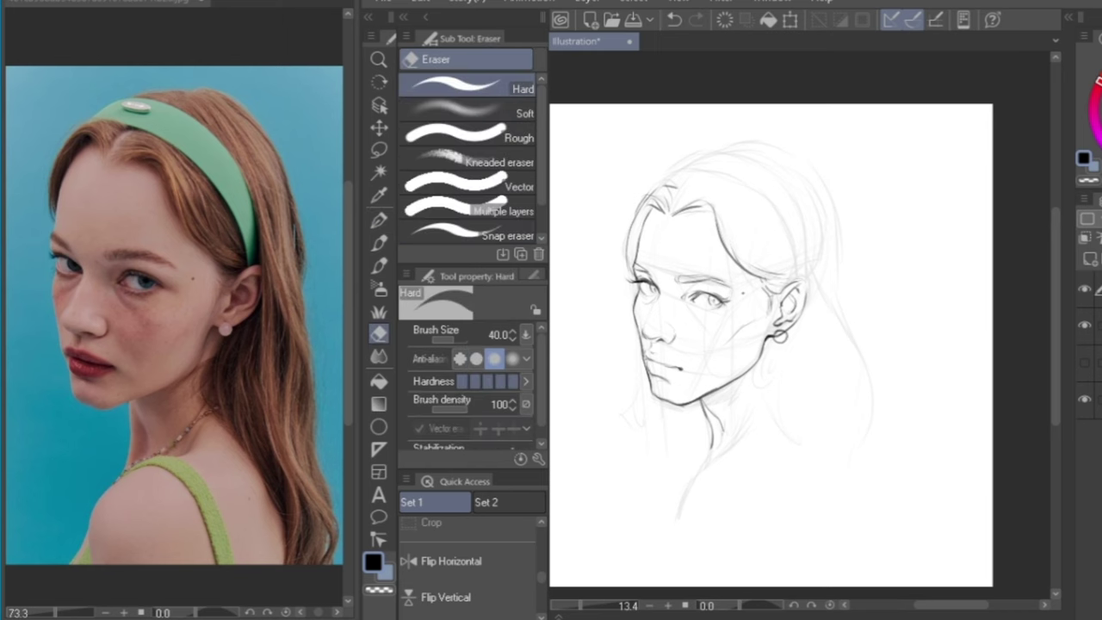
pyautogui.moveTo(784, 337); pyautogui.dragTo(779, 334)
# Set the Rough eraser's brush size to 30 and clean up the lines around the earring
pyautogui.click(482, 136)
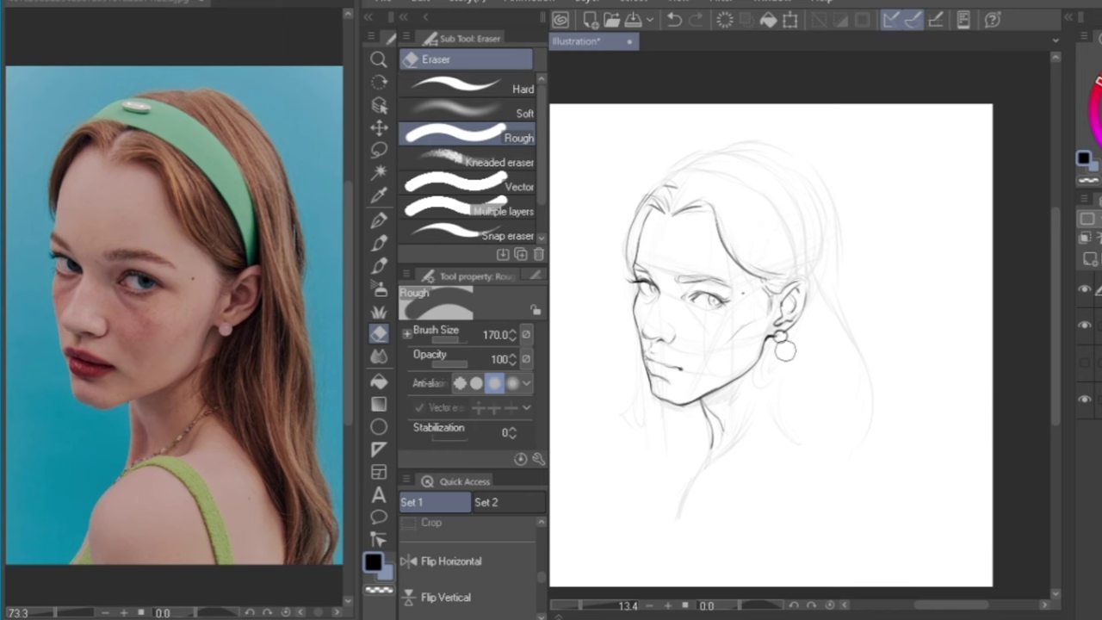
pyautogui.press('[')
pyautogui.press('[')
pyautogui.press('[')
pyautogui.press('[')
pyautogui.press('[')
pyautogui.press('[')
pyautogui.press('[')
pyautogui.press('[')
pyautogui.press('[')
# Ink the headband's front edge in one curve from the far side of the hair parting to above the near ear, redrawing unsatisfactory strokes
pyautogui.click(380, 221)
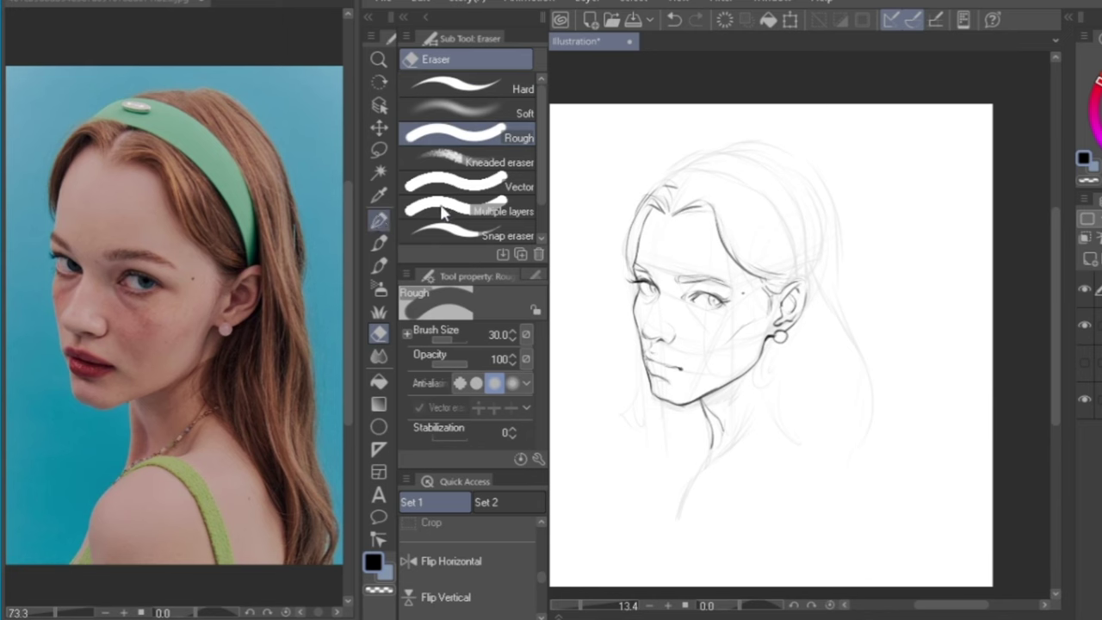
pyautogui.moveTo(812, 283); pyautogui.dragTo(826, 298)
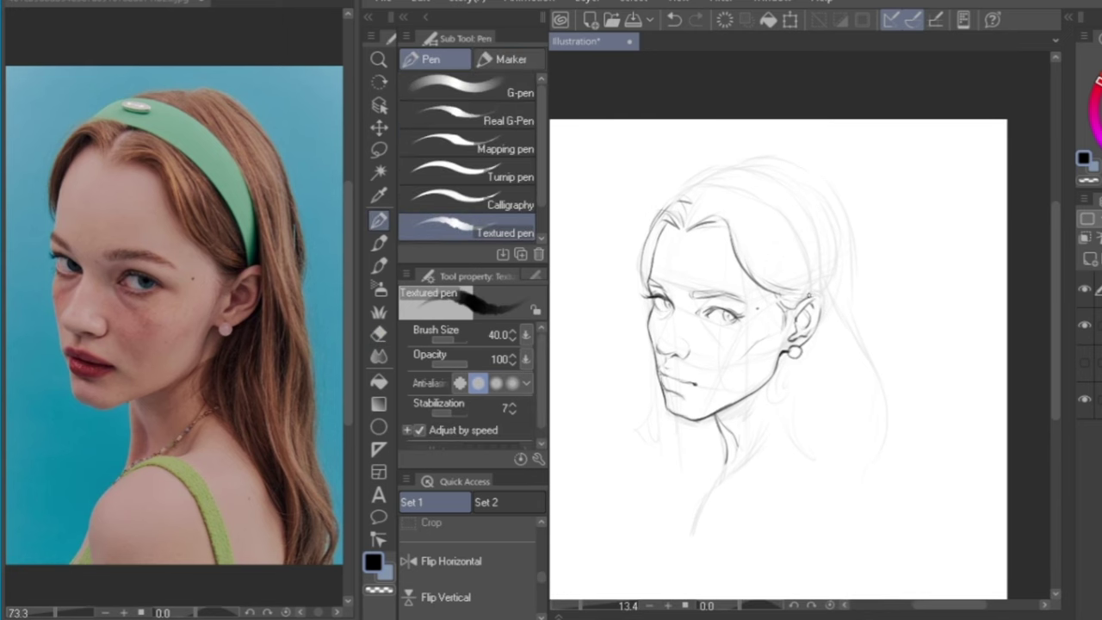
pyautogui.moveTo(808, 296)
pyautogui.mouseDown()
pyautogui.moveTo(787, 233)
pyautogui.moveTo(745, 211)
pyautogui.moveTo(684, 205)
pyautogui.mouseUp()
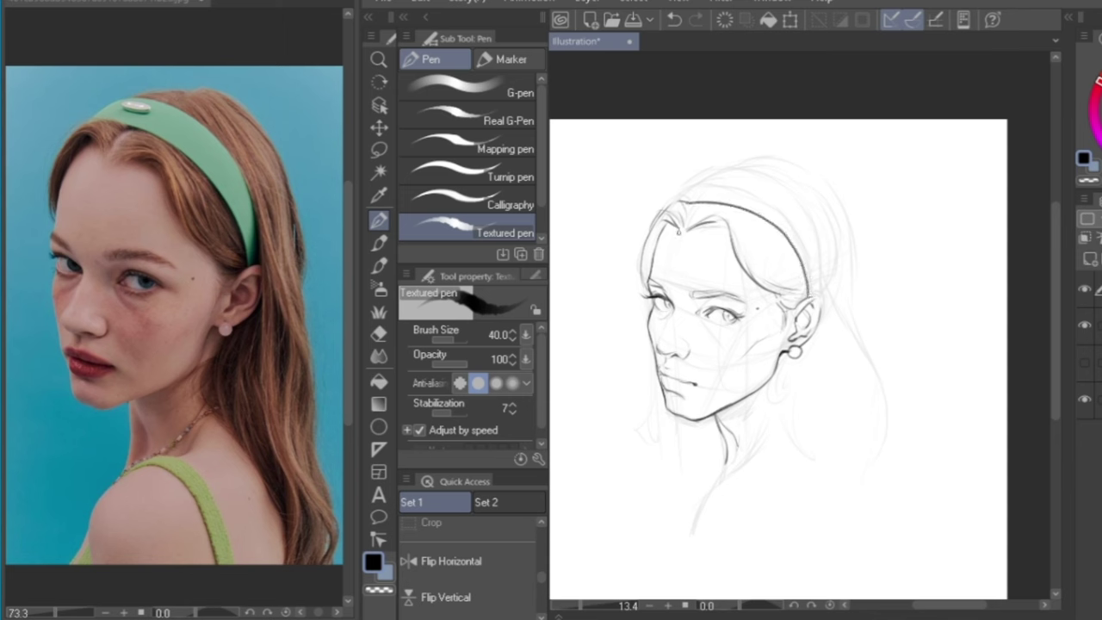
pyautogui.hotkey('ctrl', 'z')
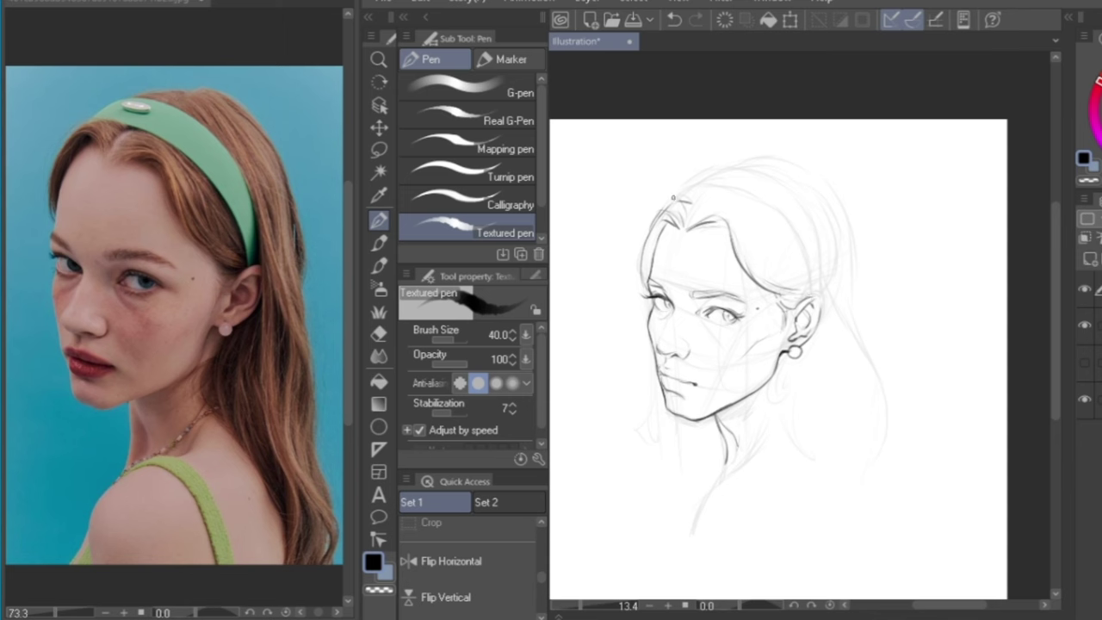
pyautogui.moveTo(677, 199)
pyautogui.mouseDown()
pyautogui.moveTo(767, 231)
pyautogui.moveTo(798, 266)
pyautogui.moveTo(803, 298)
pyautogui.mouseUp()
pyautogui.hotkey('ctrl', 'z')
pyautogui.moveTo(677, 199)
pyautogui.mouseDown()
pyautogui.moveTo(740, 205)
pyautogui.moveTo(779, 234)
pyautogui.moveTo(801, 276)
pyautogui.mouseUp()
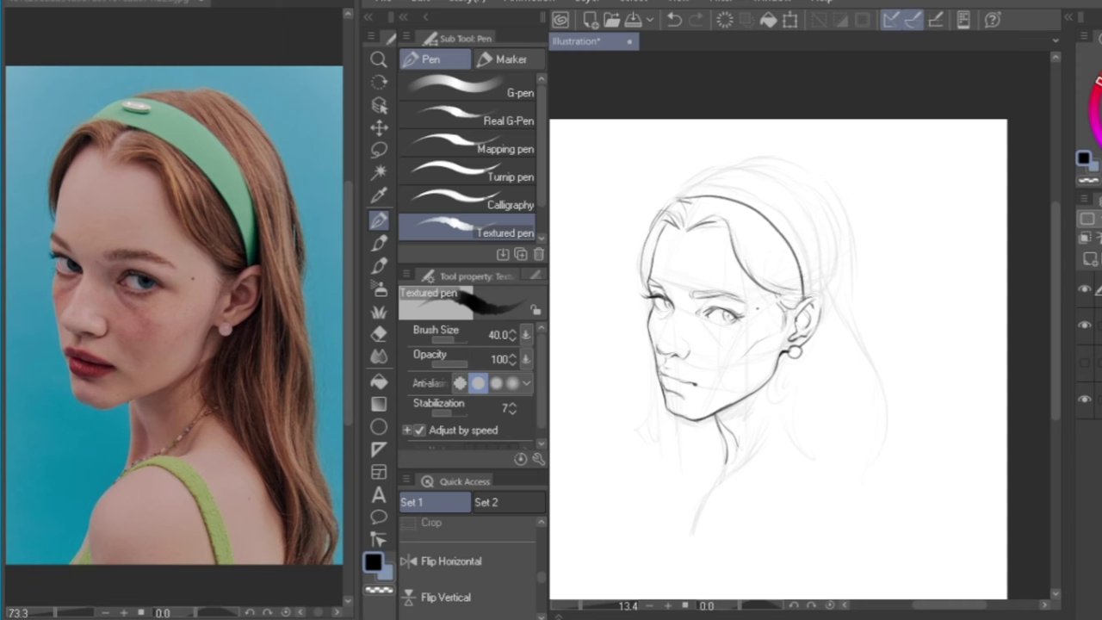
# Thicken the lower end of the headband's front edge above the ear and trim it with the Rough eraser
pyautogui.moveTo(805, 295)
pyautogui.mouseDown()
pyautogui.moveTo(789, 243)
pyautogui.moveTo(810, 301)
pyautogui.mouseUp()
pyautogui.hotkey('ctrl', 'z')
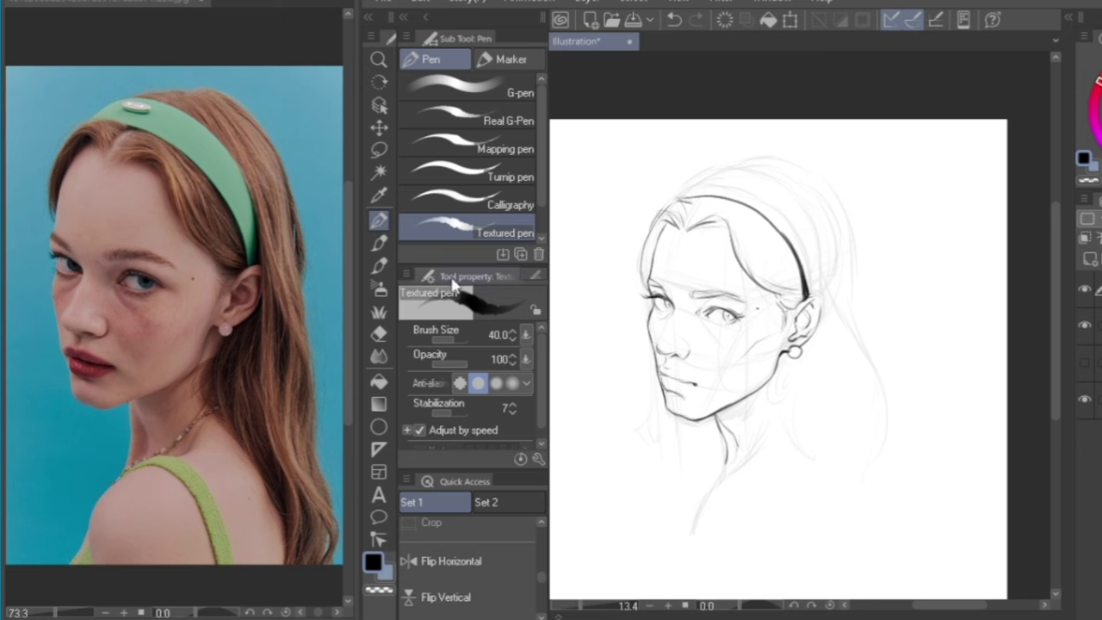
pyautogui.click(379, 335)
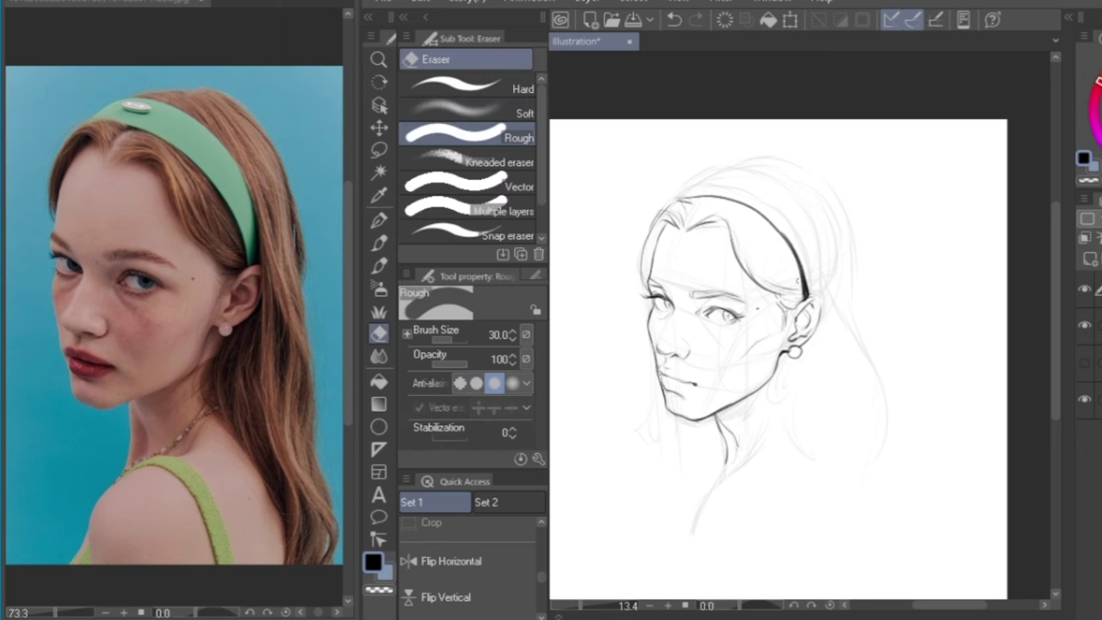
pyautogui.moveTo(803, 301); pyautogui.dragTo(800, 270)
# Ink the headband's back edge over the crown down to the ear, and check the line art with the rough sketch hidden
pyautogui.click(379, 221)
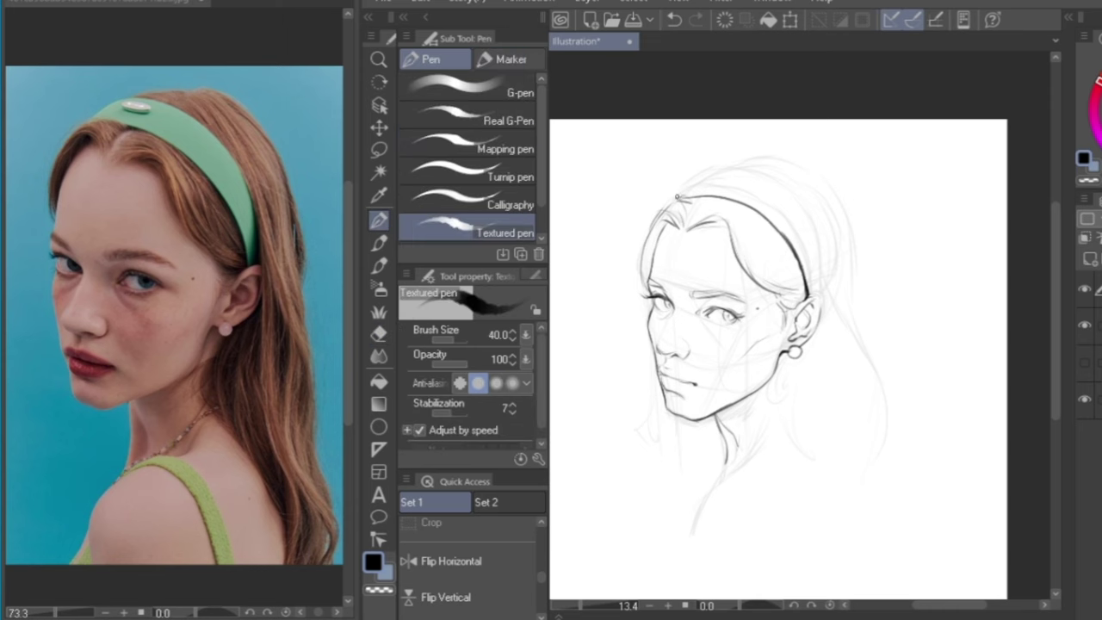
pyautogui.moveTo(677, 197); pyautogui.dragTo(711, 171)
pyautogui.moveTo(713, 170)
pyautogui.mouseDown()
pyautogui.moveTo(765, 186)
pyautogui.moveTo(804, 222)
pyautogui.mouseUp()
pyautogui.moveTo(802, 215); pyautogui.dragTo(818, 291)
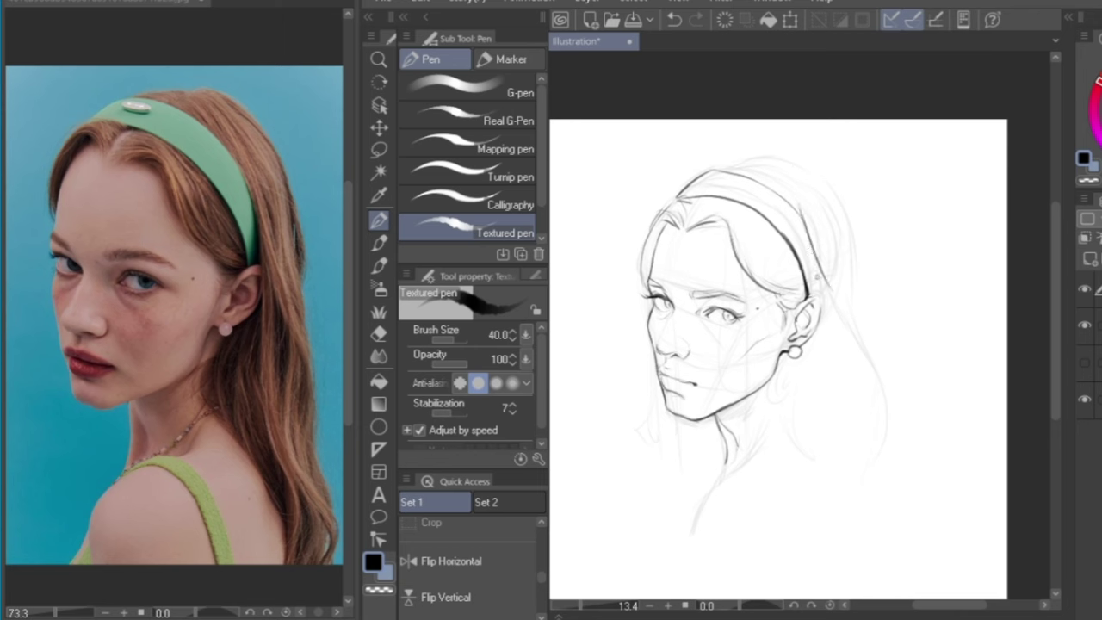
pyautogui.moveTo(813, 239); pyautogui.dragTo(818, 291)
pyautogui.click(1087, 326)
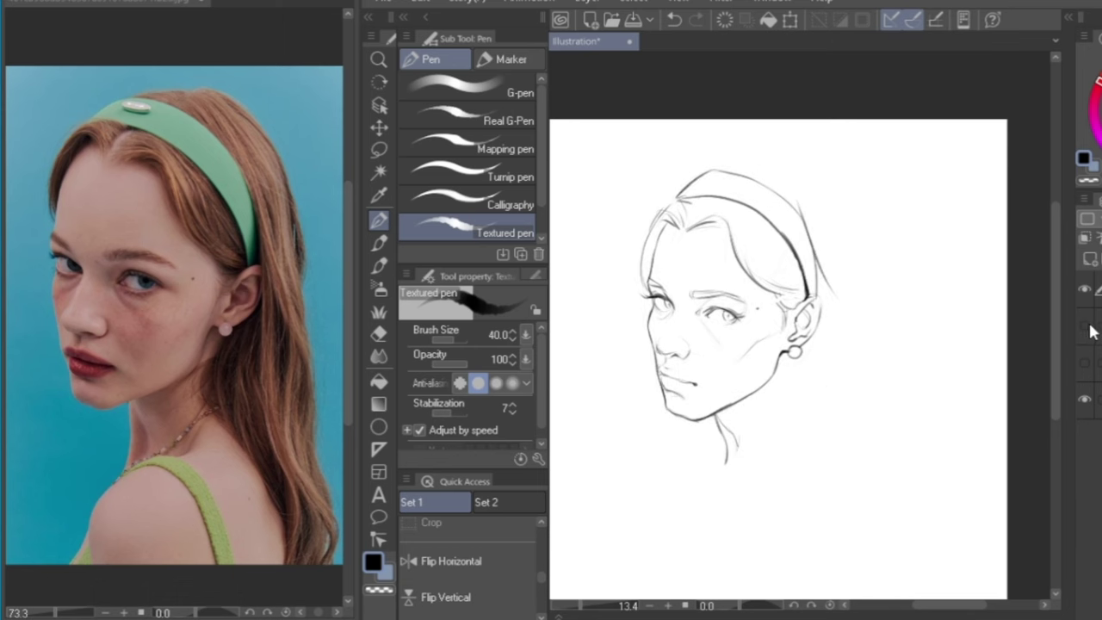
pyautogui.click(1087, 326)
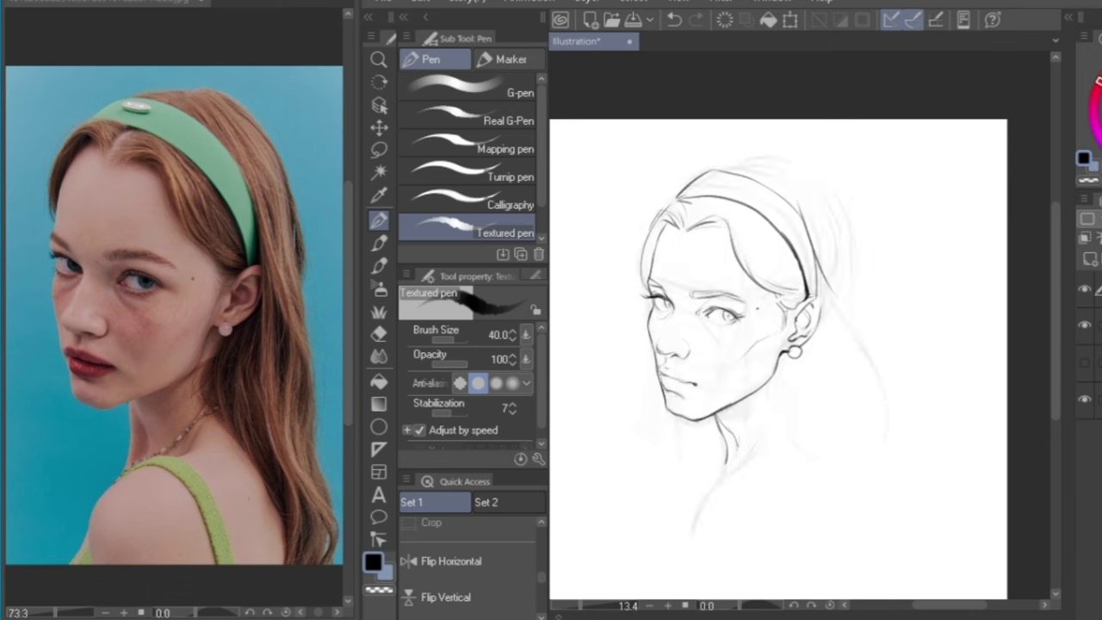
# Lasso the headband's upper front part, rotate and reposition it slightly with a transform, and apply the change
pyautogui.click(379, 149)
pyautogui.moveTo(779, 245)
pyautogui.mouseDown()
pyautogui.moveTo(799, 203)
pyautogui.moveTo(685, 128)
pyautogui.moveTo(680, 189)
pyautogui.moveTo(748, 215)
pyautogui.moveTo(779, 245)
pyautogui.mouseUp()
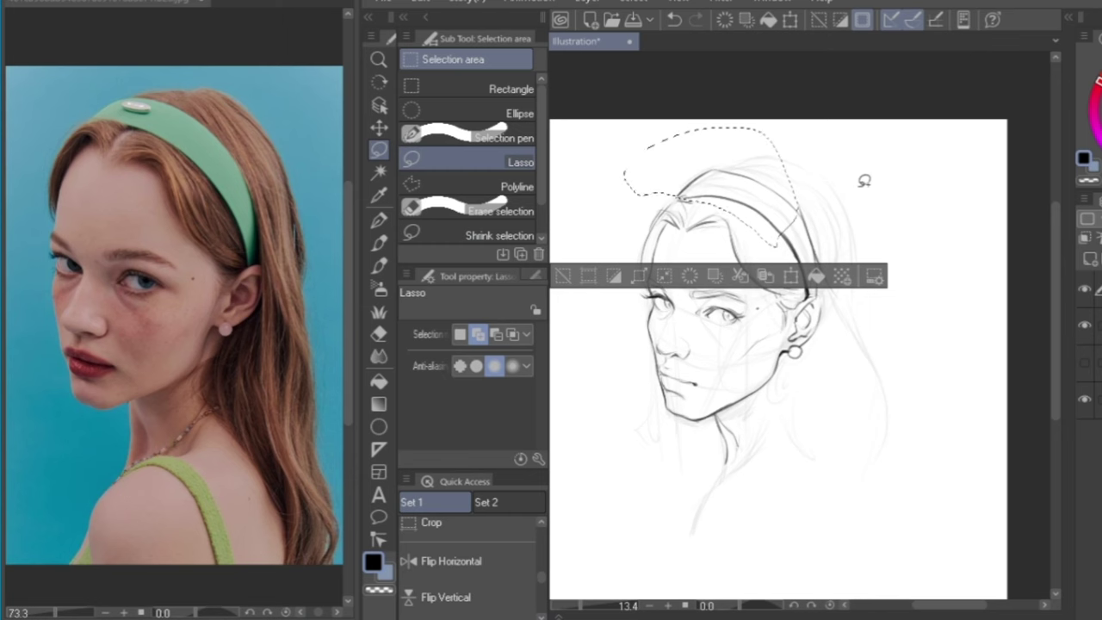
pyautogui.hotkey('ctrl', 't')
pyautogui.moveTo(764, 207); pyautogui.dragTo(761, 211)
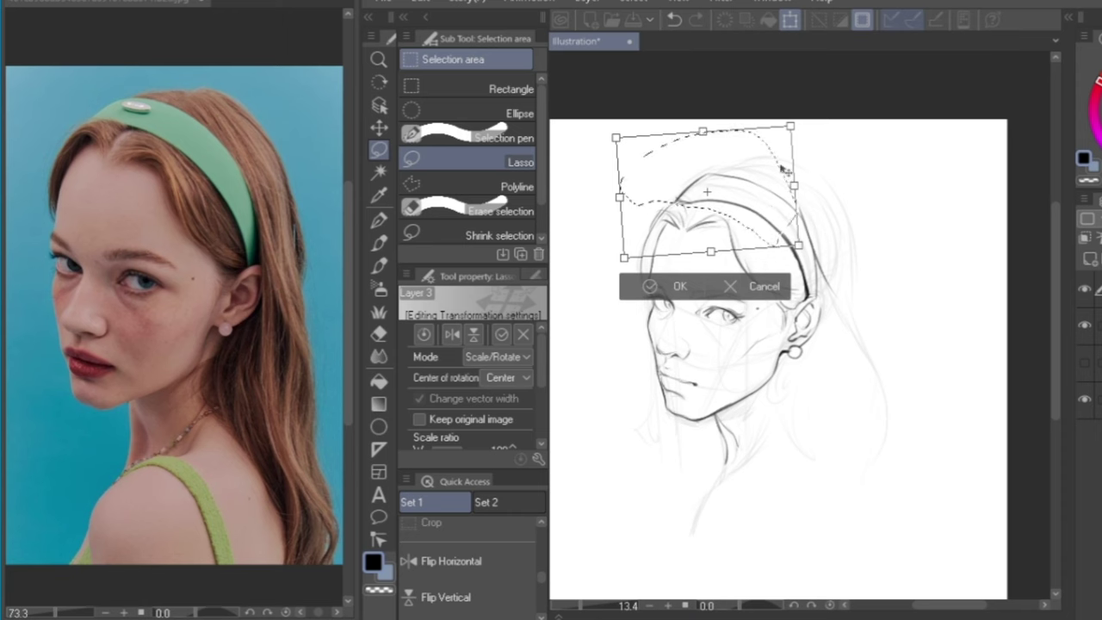
pyautogui.press('Return')
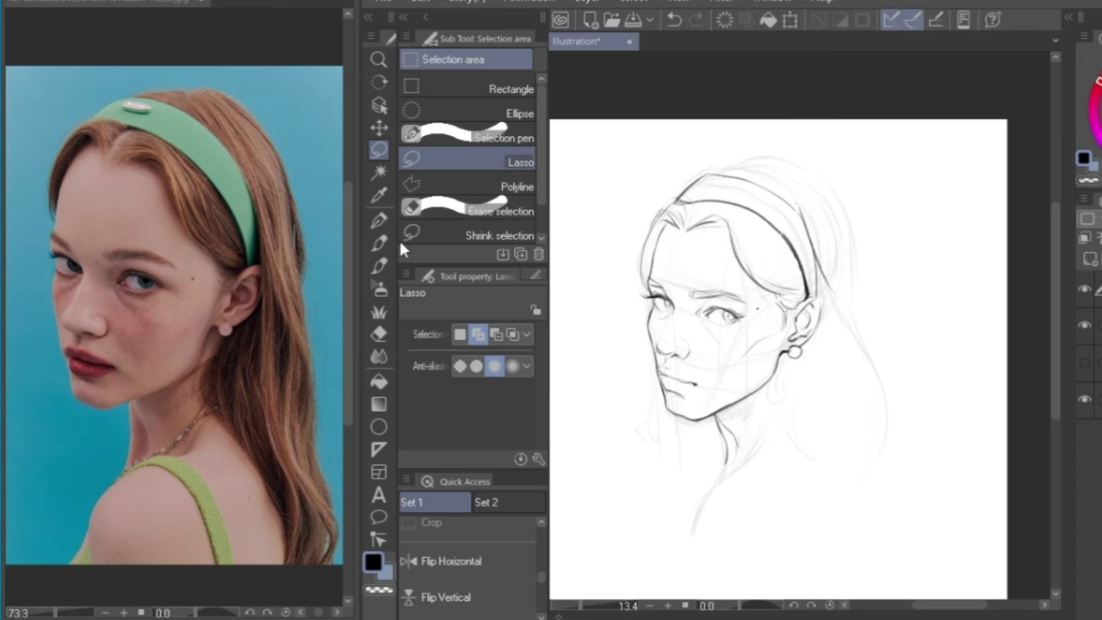
# Erase the near hair strand's edge at the temple with the Rough eraser and redraw it with the Textured pen, adding a loose strand beside the face
pyautogui.click(379, 221)
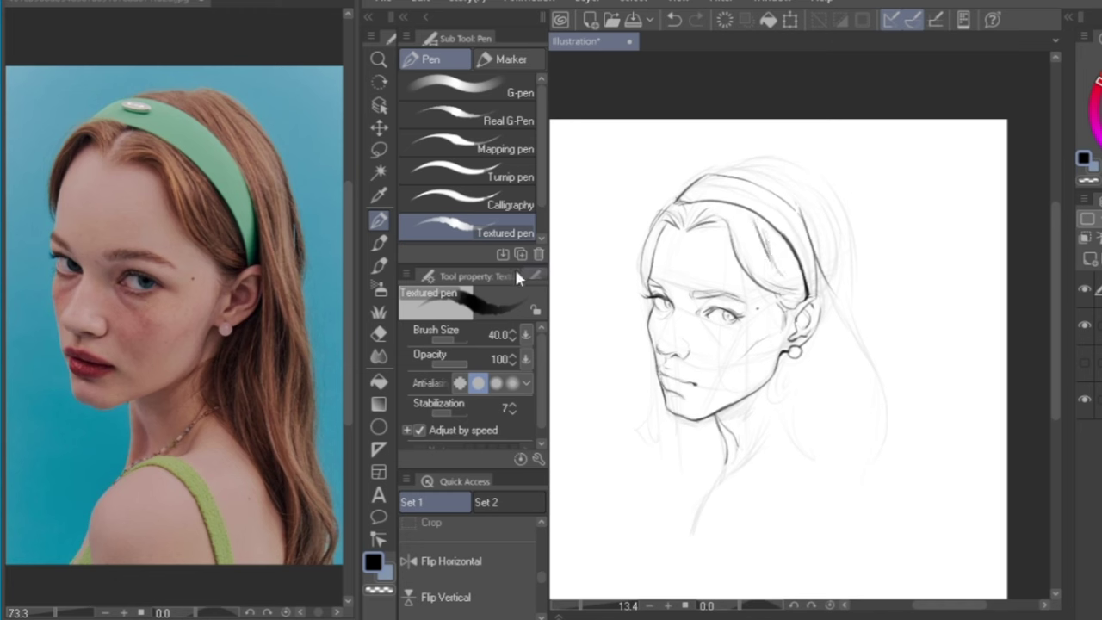
pyautogui.click(379, 333)
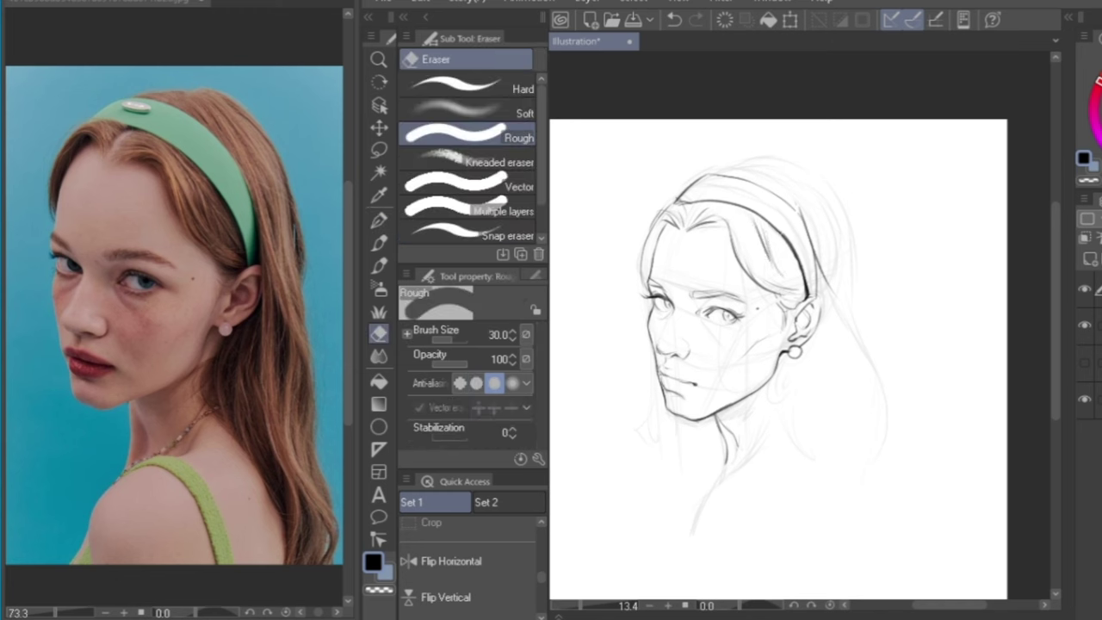
pyautogui.moveTo(735, 251)
pyautogui.mouseDown()
pyautogui.moveTo(763, 302)
pyautogui.moveTo(771, 295)
pyautogui.moveTo(748, 267)
pyautogui.mouseUp()
pyautogui.click(379, 221)
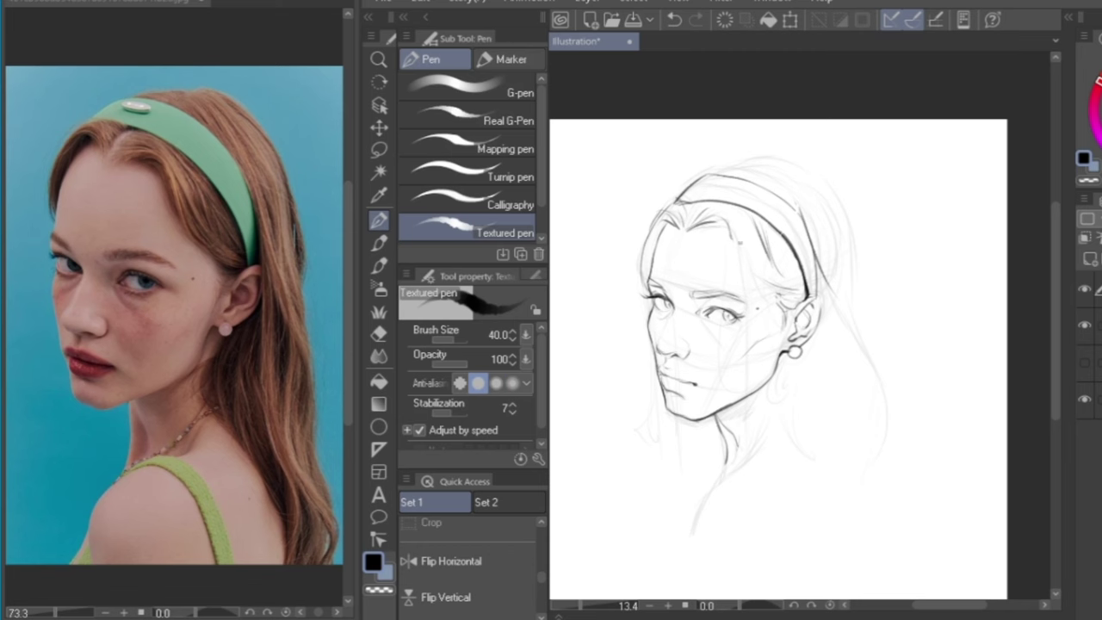
pyautogui.moveTo(734, 229)
pyautogui.mouseDown()
pyautogui.moveTo(739, 255)
pyautogui.moveTo(800, 301)
pyautogui.moveTo(794, 309)
pyautogui.mouseUp()
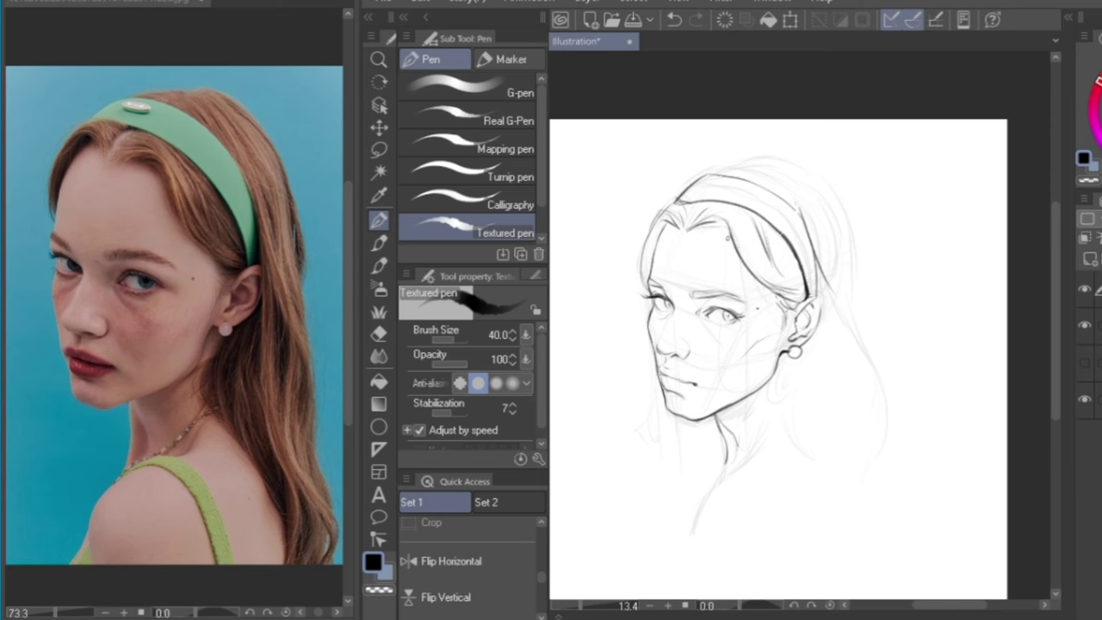
pyautogui.moveTo(729, 250)
pyautogui.mouseDown()
pyautogui.moveTo(734, 326)
pyautogui.moveTo(749, 355)
pyautogui.mouseUp()
# Ink the hair outline from the headband over the crown and down the back of the head, undoing the unsatisfactory stroke
pyautogui.moveTo(831, 263); pyautogui.dragTo(814, 277)
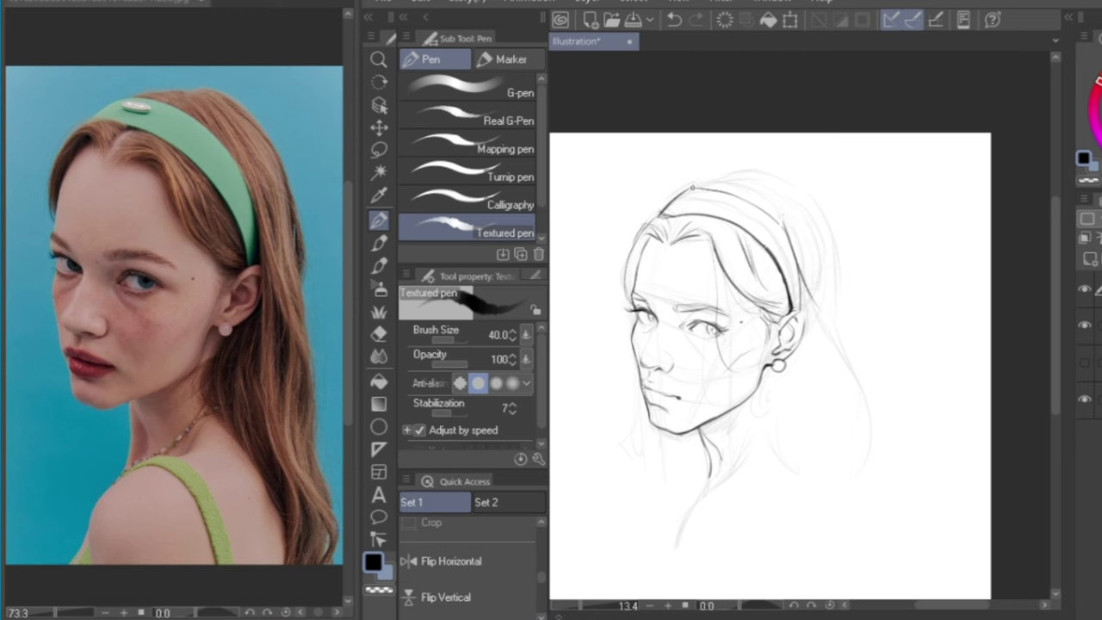
pyautogui.moveTo(692, 187)
pyautogui.mouseDown()
pyautogui.moveTo(758, 170)
pyautogui.moveTo(734, 176)
pyautogui.moveTo(809, 204)
pyautogui.moveTo(825, 295)
pyautogui.mouseUp()
pyautogui.hotkey('ctrl', 'z')
pyautogui.moveTo(820, 229); pyautogui.dragTo(829, 308)
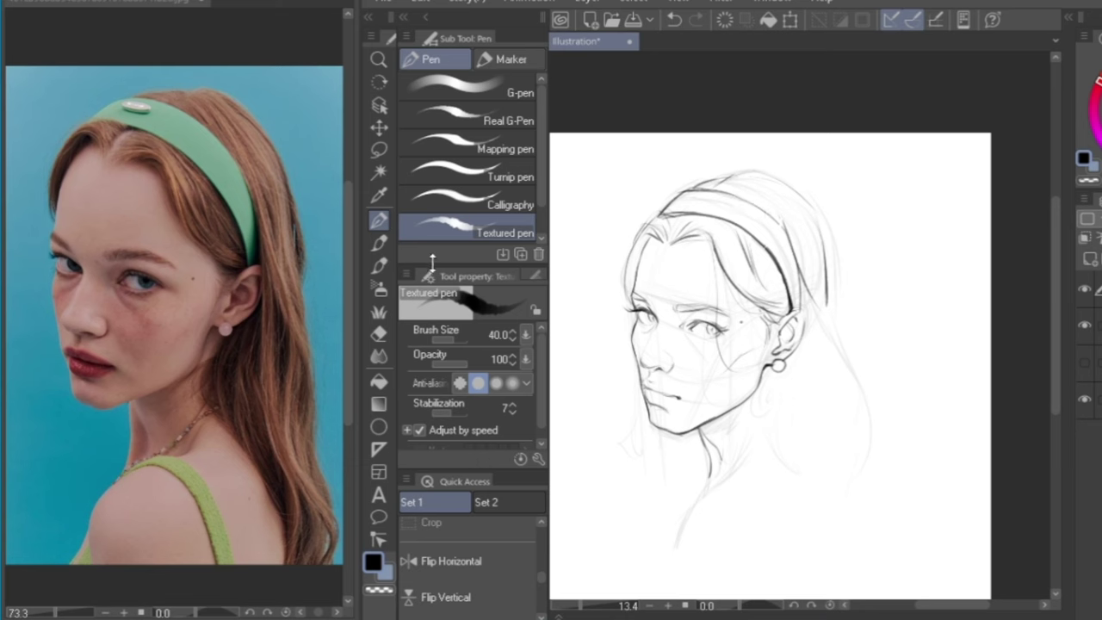
# Erase the headband's front edge above the hair parting with the Rough eraser and redraw it with the Textured pen
pyautogui.press('e')
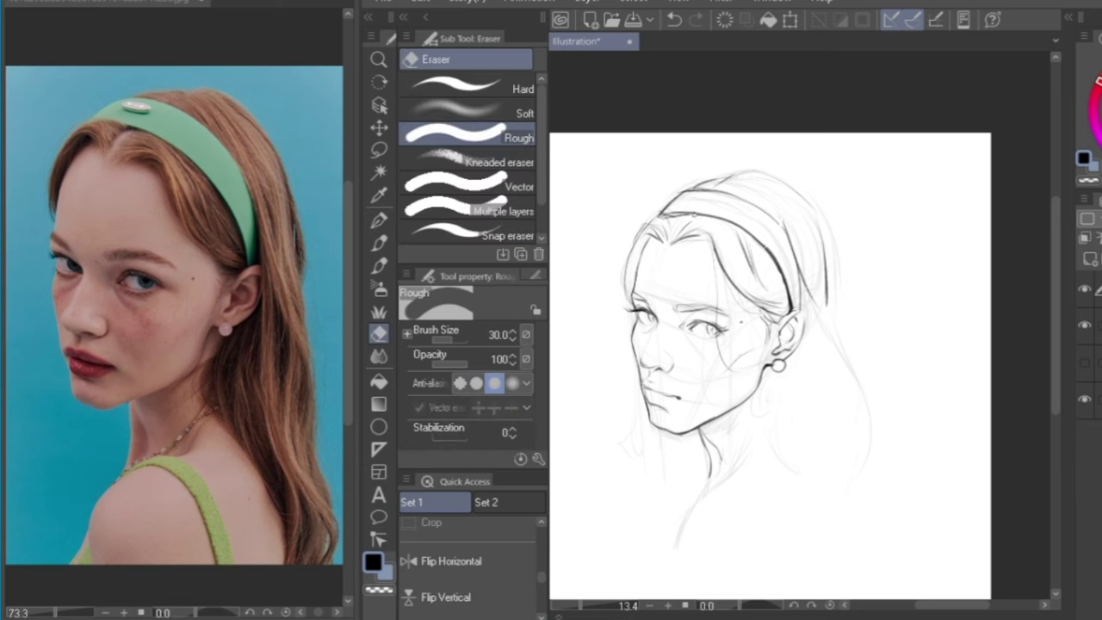
pyautogui.moveTo(695, 214); pyautogui.dragTo(664, 217)
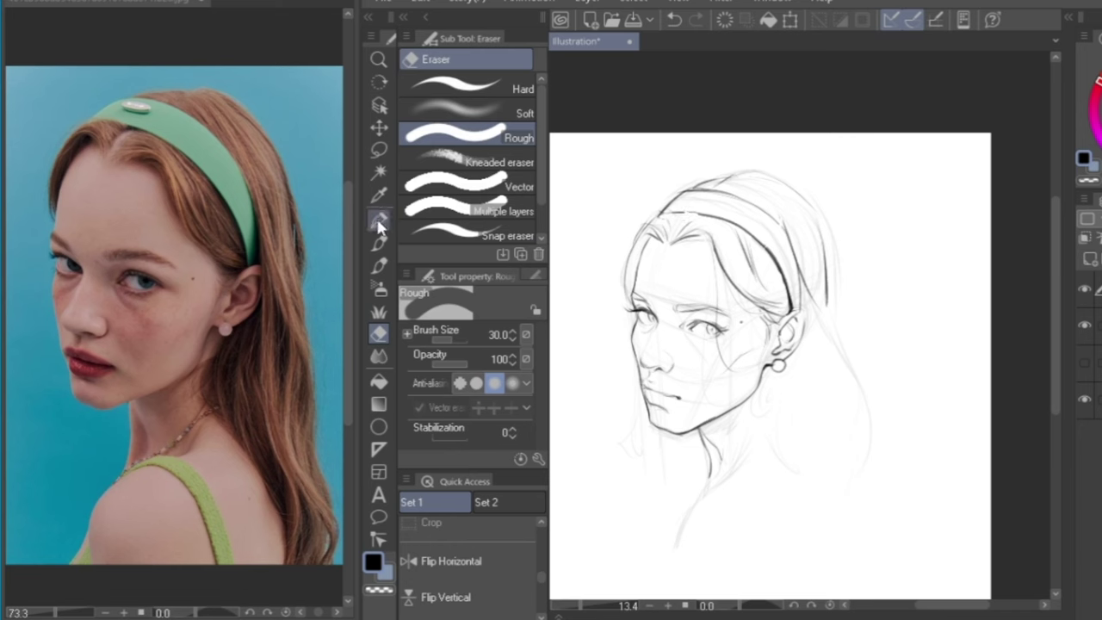
pyautogui.click(379, 221)
pyautogui.moveTo(708, 215); pyautogui.dragTo(666, 214)
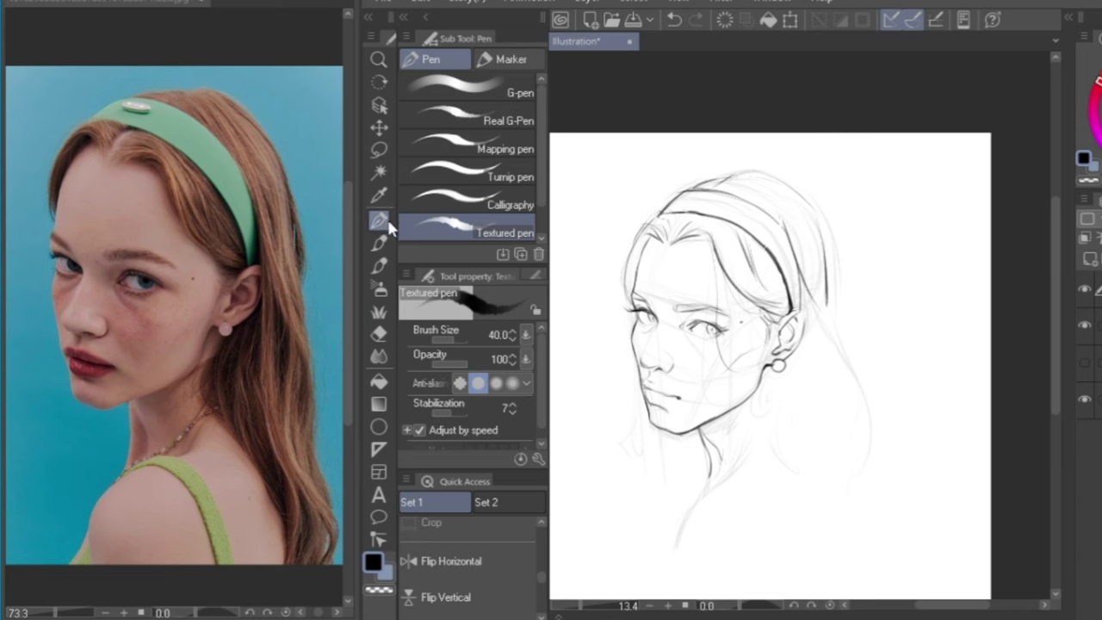
# Lasso the headband together with the crown hair, nudge the selection slightly with a transform, and apply the change
pyautogui.click(379, 150)
pyautogui.moveTo(659, 210)
pyautogui.mouseDown()
pyautogui.moveTo(748, 231)
pyautogui.moveTo(794, 305)
pyautogui.moveTo(868, 301)
pyautogui.moveTo(837, 171)
pyautogui.moveTo(667, 160)
pyautogui.moveTo(648, 207)
pyautogui.mouseUp()
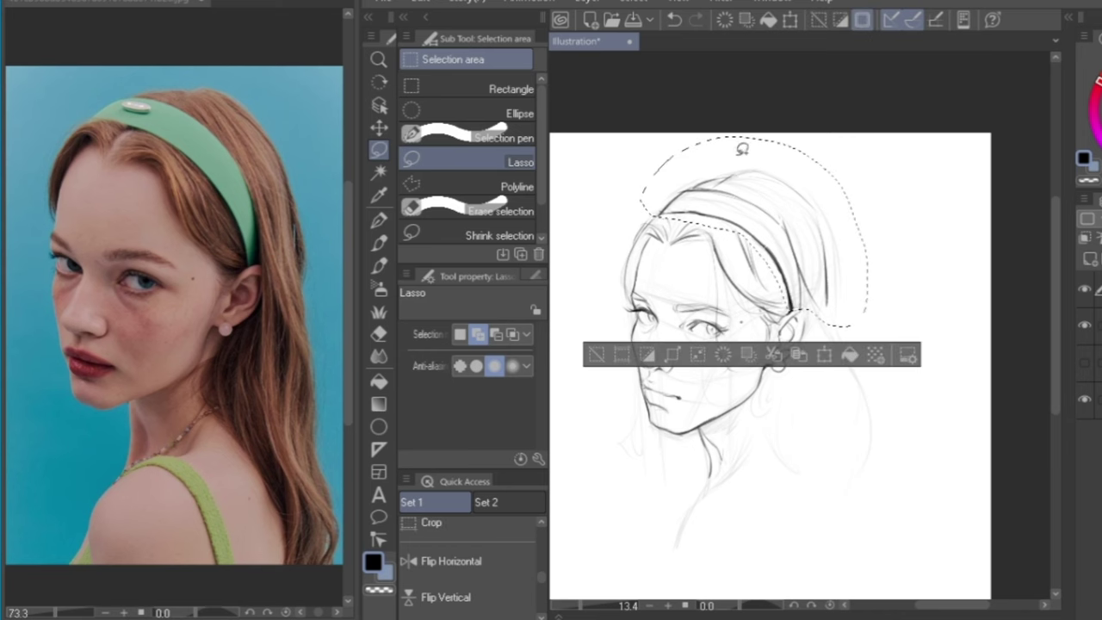
pyautogui.hotkey('ctrl', 't')
pyautogui.moveTo(733, 199); pyautogui.dragTo(732, 201)
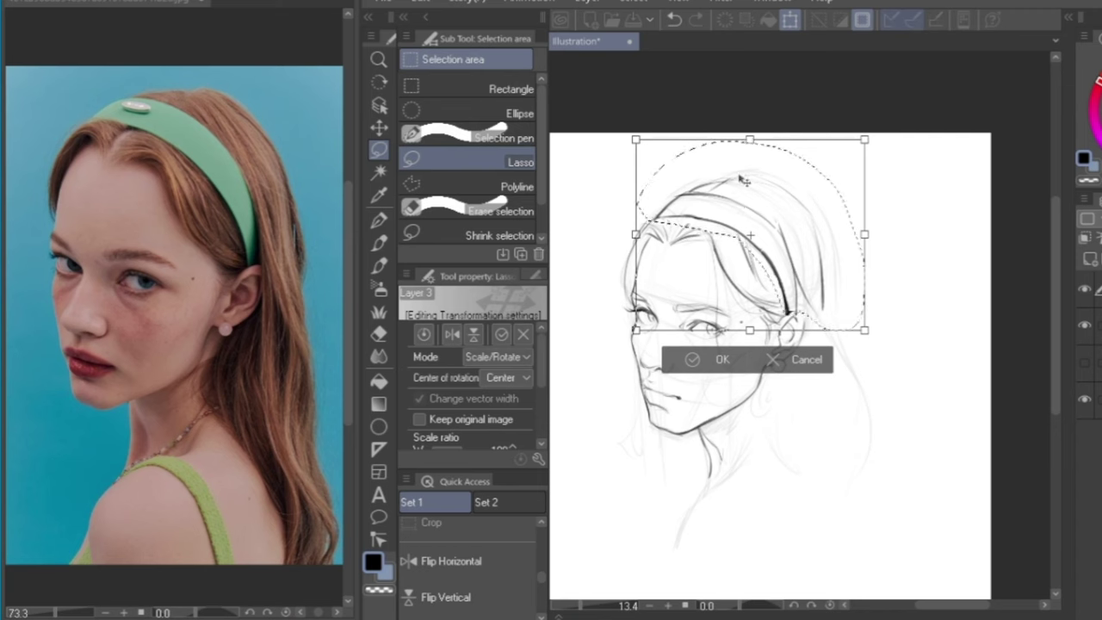
pyautogui.press('Return')
# Ink the hair strands falling from the back of the head to behind the near ear with the Textured pen
pyautogui.click(386, 221)
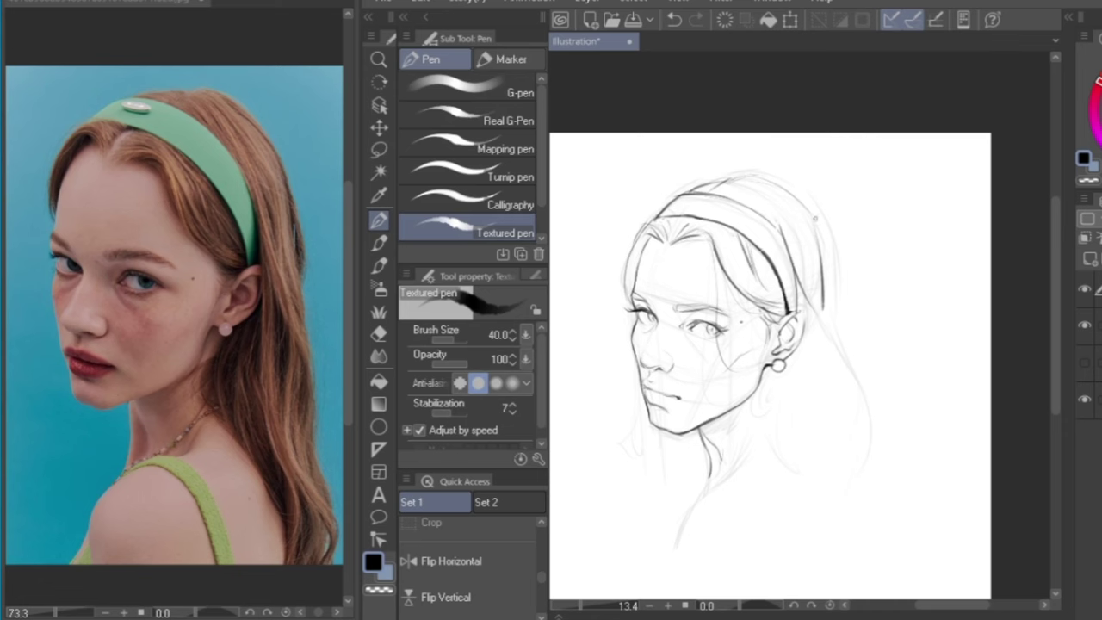
pyautogui.moveTo(815, 219)
pyautogui.mouseDown()
pyautogui.moveTo(833, 259)
pyautogui.moveTo(825, 286)
pyautogui.mouseUp()
pyautogui.moveTo(821, 248)
pyautogui.mouseDown()
pyautogui.moveTo(839, 306)
pyautogui.moveTo(833, 326)
pyautogui.mouseUp()
pyautogui.moveTo(827, 276); pyautogui.dragTo(829, 307)
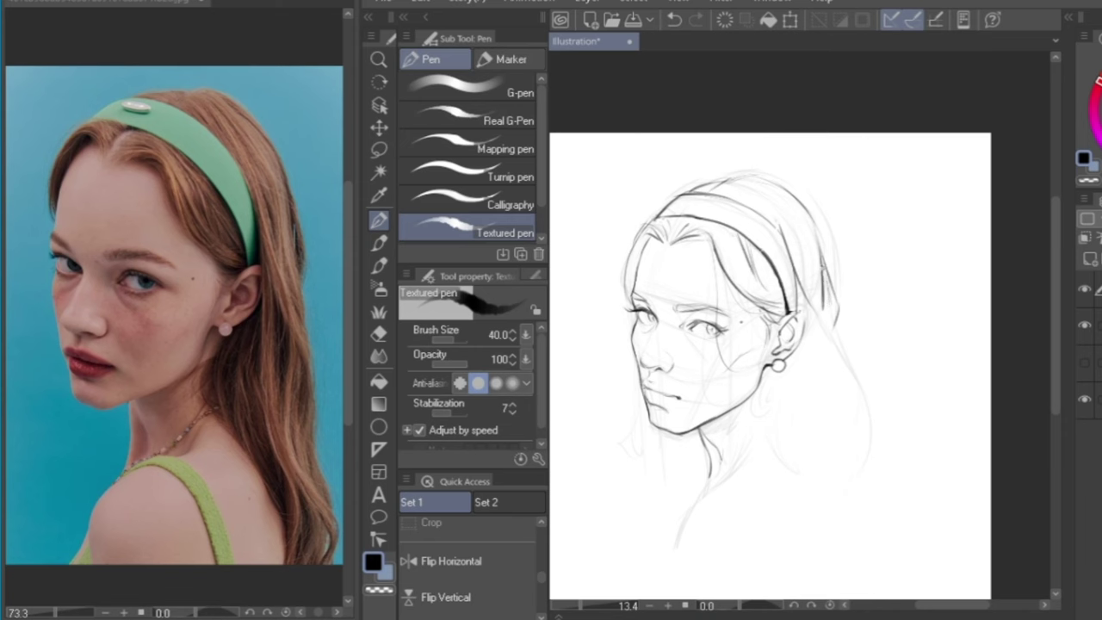
pyautogui.moveTo(822, 268); pyautogui.dragTo(834, 378)
pyautogui.moveTo(810, 312); pyautogui.dragTo(787, 276)
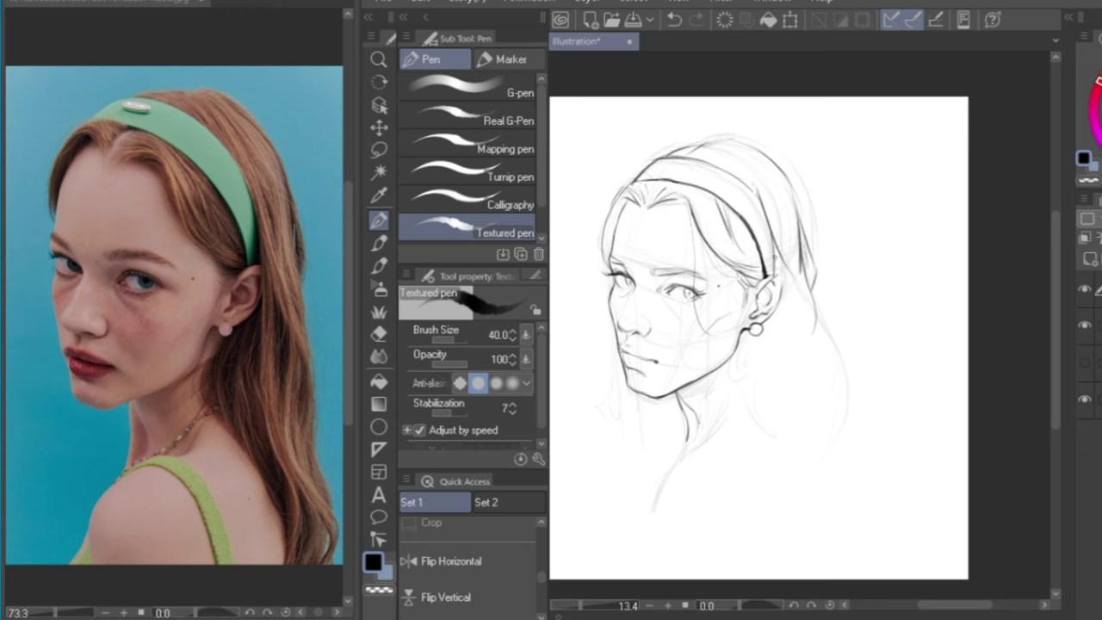
pyautogui.moveTo(775, 251); pyautogui.dragTo(783, 335)
pyautogui.moveTo(776, 246); pyautogui.dragTo(773, 276)
# Ink a short hair stroke along the far temple, undoing and redrawing it once
pyautogui.moveTo(757, 247); pyautogui.dragTo(762, 233)
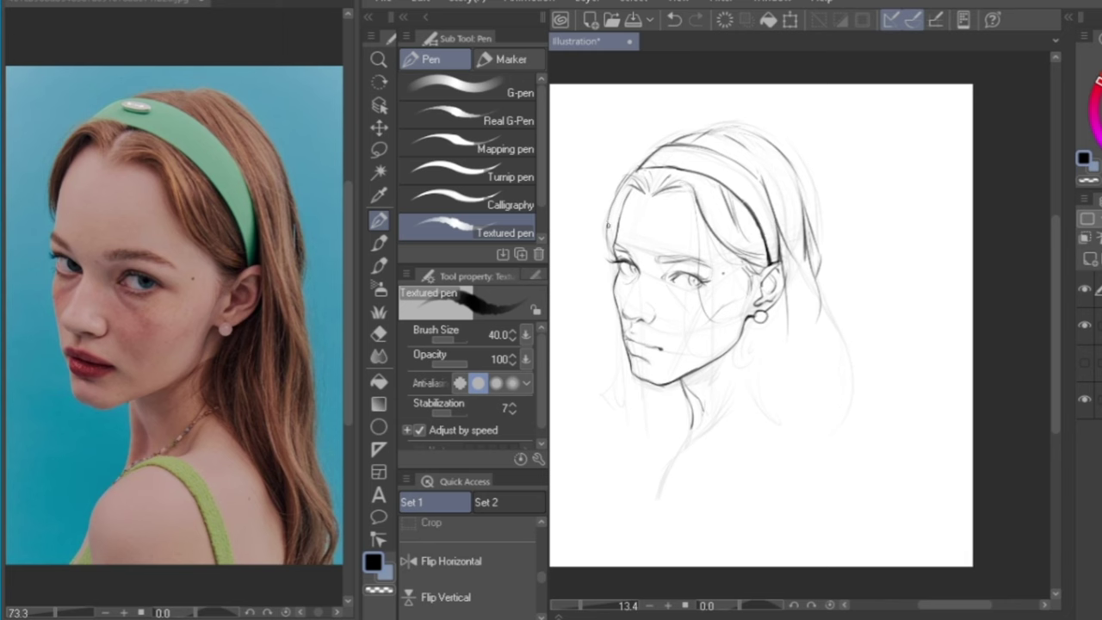
pyautogui.moveTo(612, 229); pyautogui.dragTo(610, 249)
pyautogui.moveTo(808, 281); pyautogui.dragTo(818, 296)
pyautogui.hotkey('ctrl', 'z')
pyautogui.moveTo(610, 229); pyautogui.dragTo(610, 247)
# Ink the long lock sweeping down behind the ear with its curled tip, and check the line art with the rough sketch hidden
pyautogui.moveTo(828, 283); pyautogui.dragTo(837, 241)
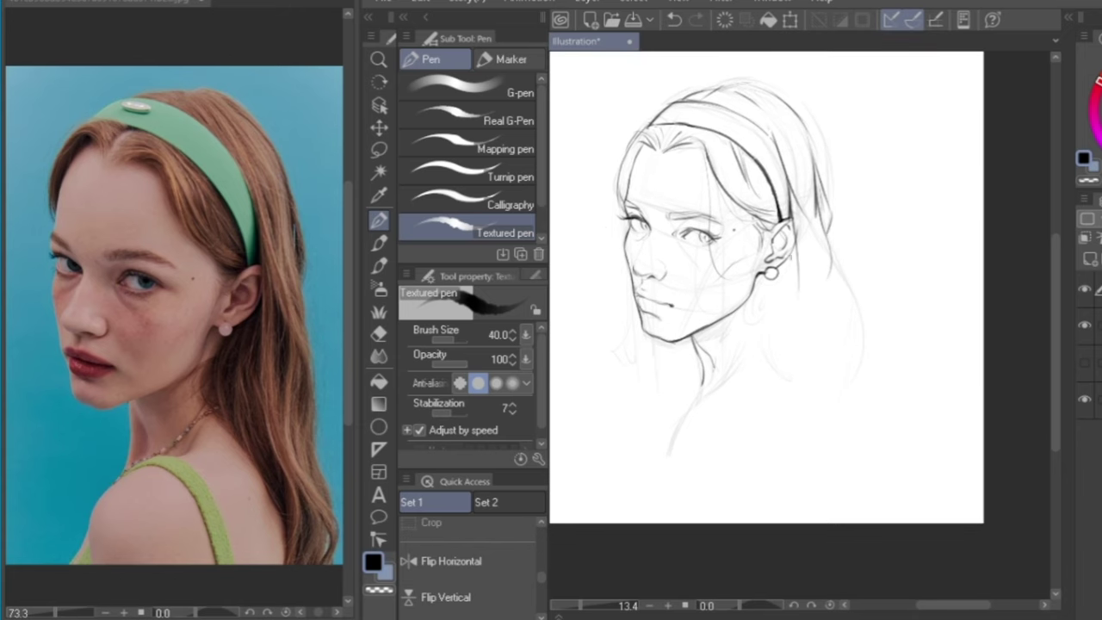
pyautogui.moveTo(796, 200); pyautogui.dragTo(836, 347)
pyautogui.moveTo(831, 290); pyautogui.dragTo(849, 343)
pyautogui.moveTo(834, 303); pyautogui.dragTo(841, 343)
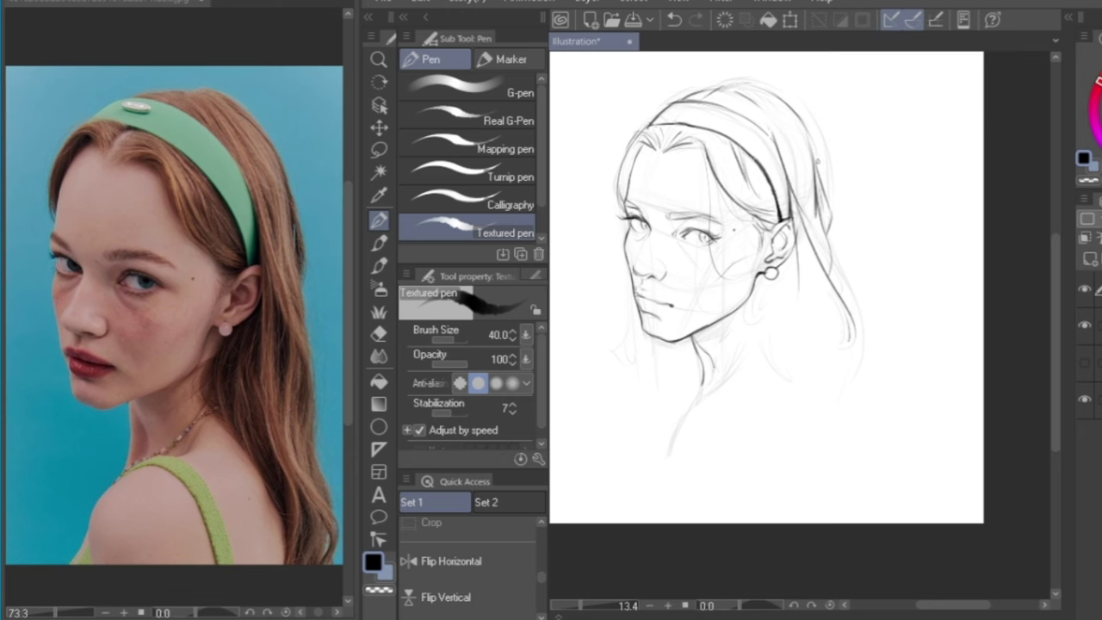
pyautogui.moveTo(817, 155); pyautogui.dragTo(824, 187)
pyautogui.click(1085, 324)
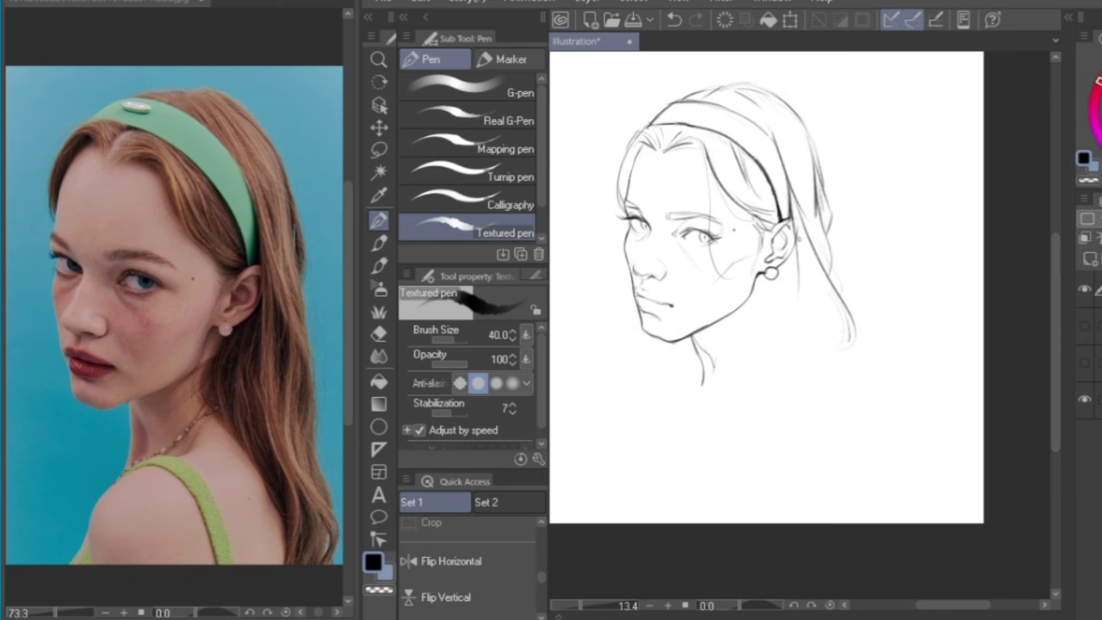
# Lasso the headband's front edge, rotate it slightly and shift it down with a transform, and apply the change
pyautogui.click(379, 149)
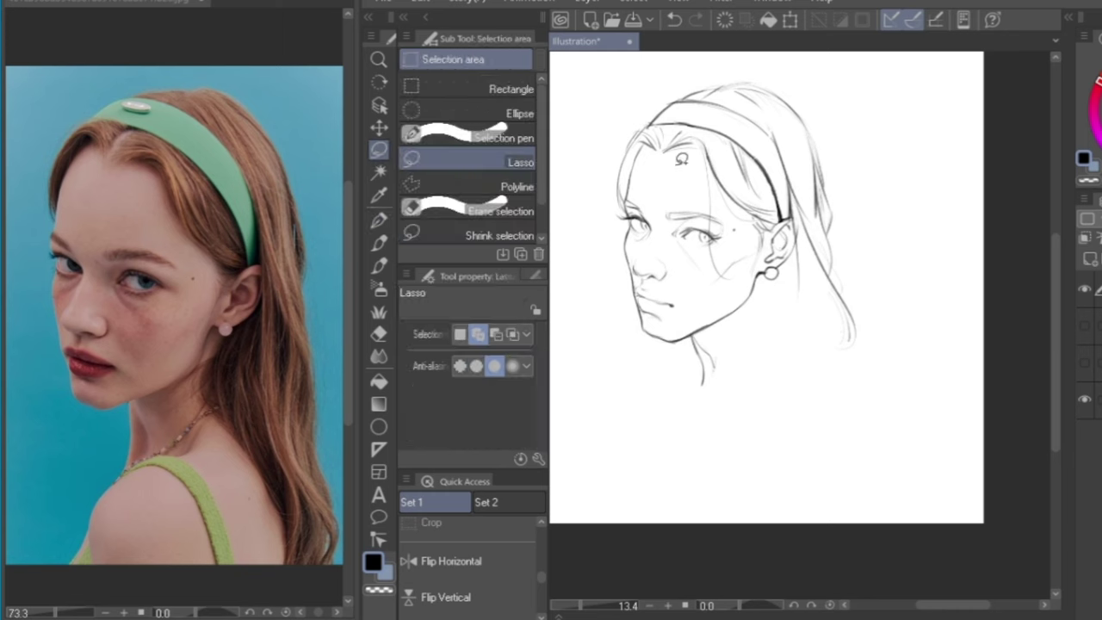
pyautogui.moveTo(657, 123)
pyautogui.mouseDown()
pyautogui.moveTo(742, 142)
pyautogui.moveTo(791, 211)
pyautogui.moveTo(773, 154)
pyautogui.moveTo(698, 116)
pyautogui.moveTo(659, 116)
pyautogui.mouseUp()
pyautogui.hotkey('ctrl', 't')
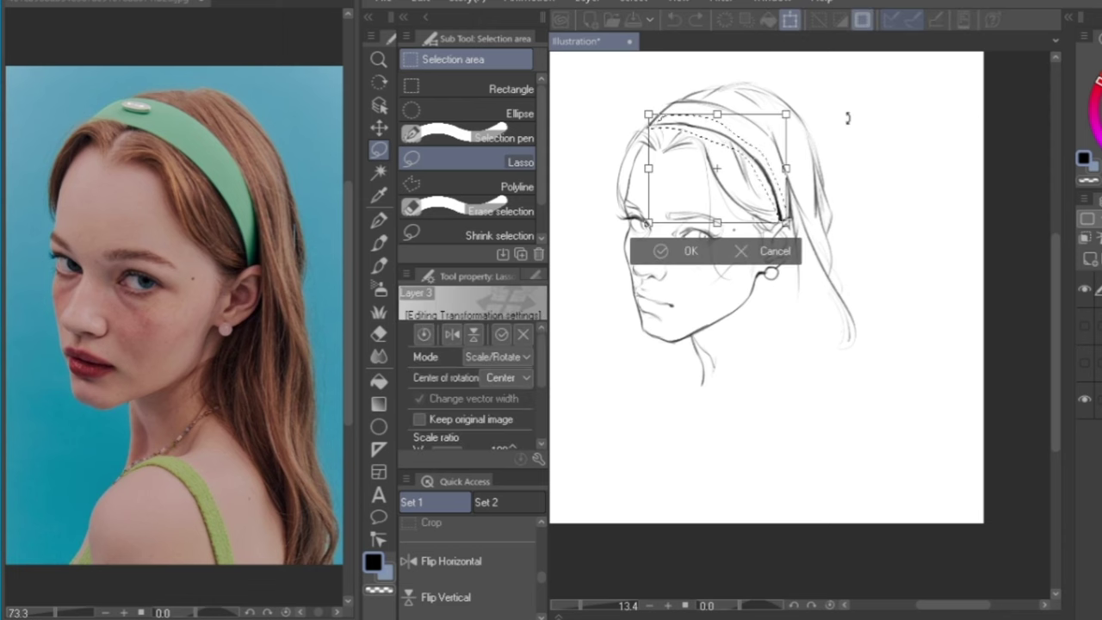
pyautogui.moveTo(782, 180); pyautogui.dragTo(813, 181)
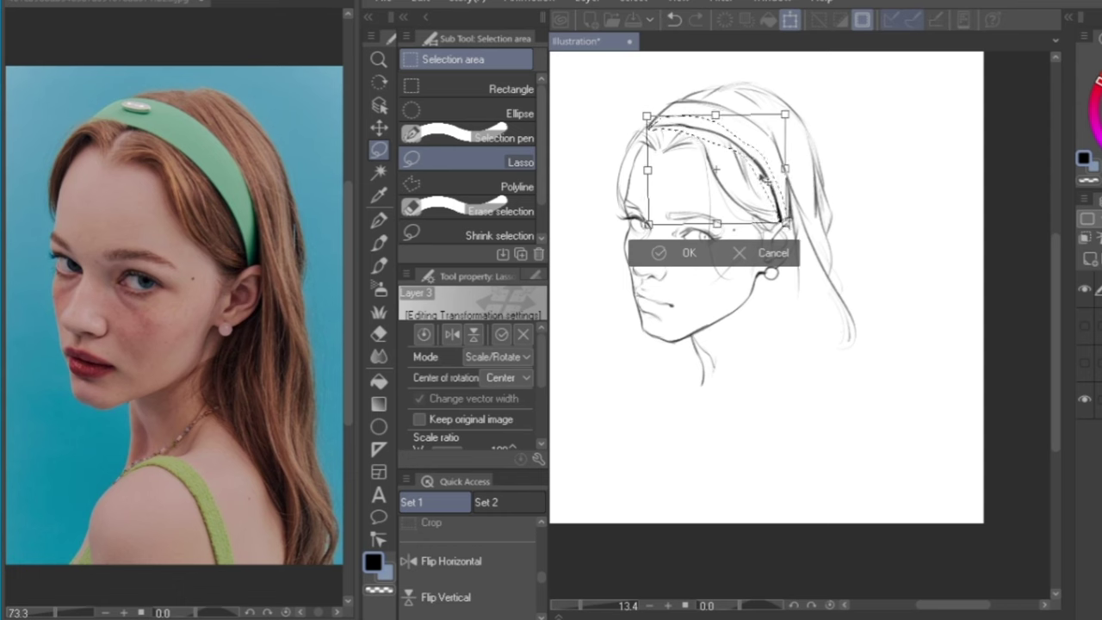
pyautogui.moveTo(757, 157); pyautogui.dragTo(758, 159)
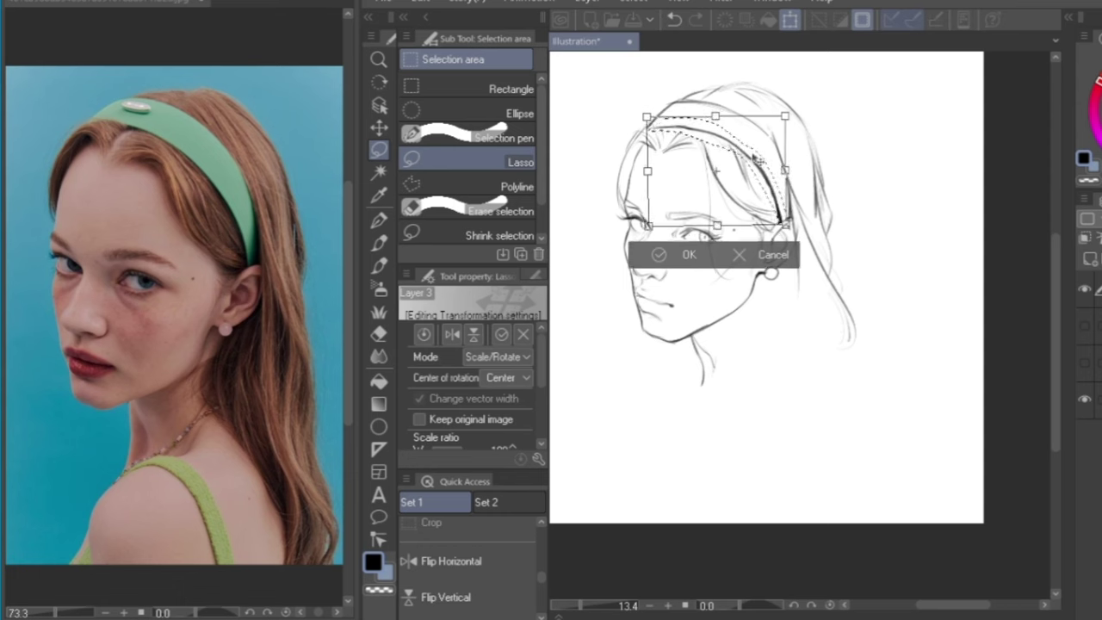
pyautogui.press('Return')
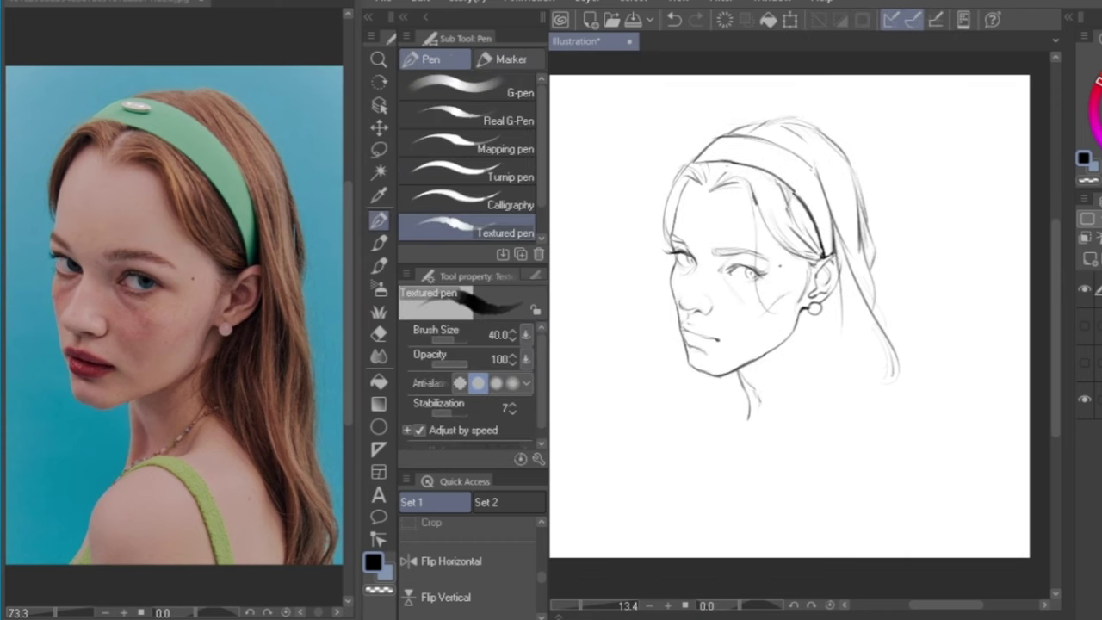
# Over the reshown rough sketch, ink the strand below the earring, the shoulder contour and the top's strap
pyautogui.click(1085, 325)
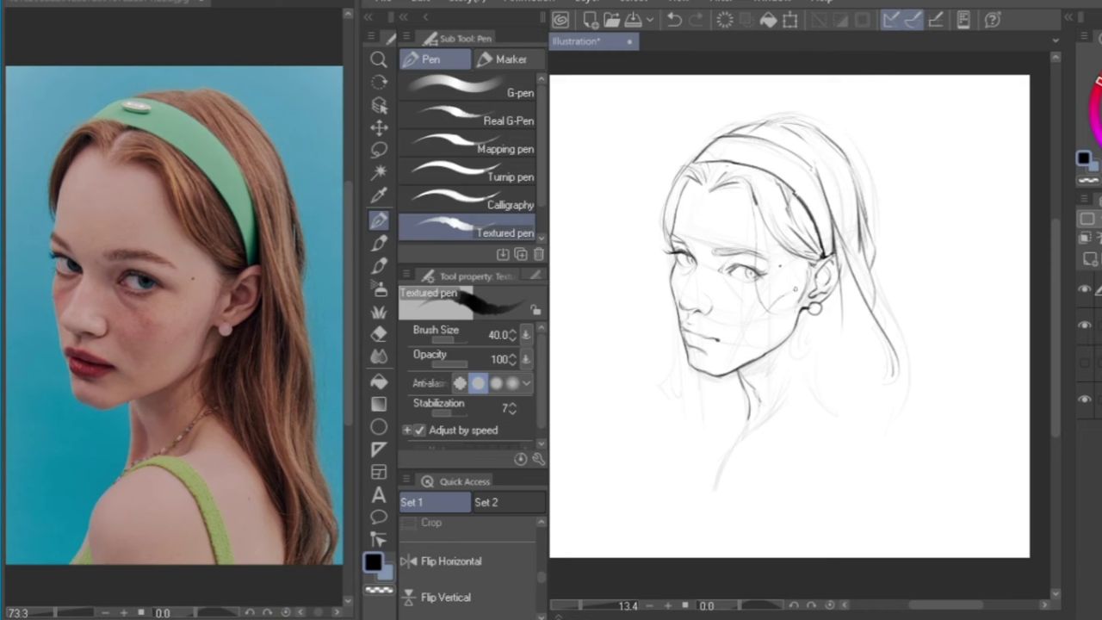
pyautogui.moveTo(816, 316)
pyautogui.mouseDown()
pyautogui.moveTo(791, 358)
pyautogui.moveTo(803, 380)
pyautogui.mouseUp()
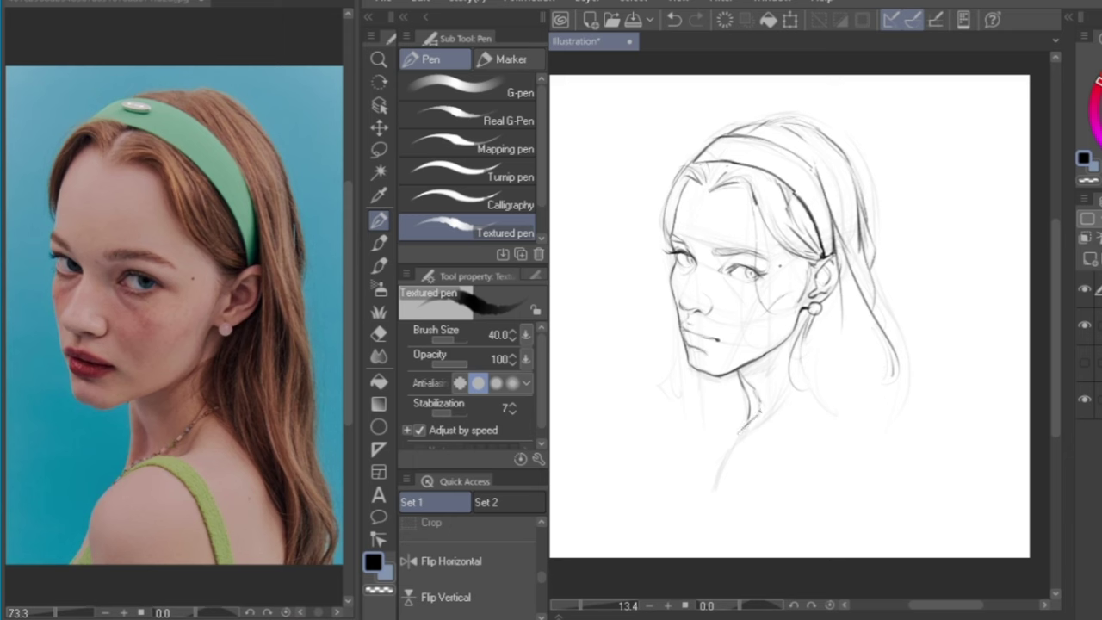
pyautogui.moveTo(751, 420)
pyautogui.mouseDown()
pyautogui.moveTo(728, 446)
pyautogui.moveTo(719, 489)
pyautogui.mouseUp()
pyautogui.moveTo(760, 410)
pyautogui.mouseDown()
pyautogui.moveTo(814, 412)
pyautogui.moveTo(850, 487)
pyautogui.mouseUp()
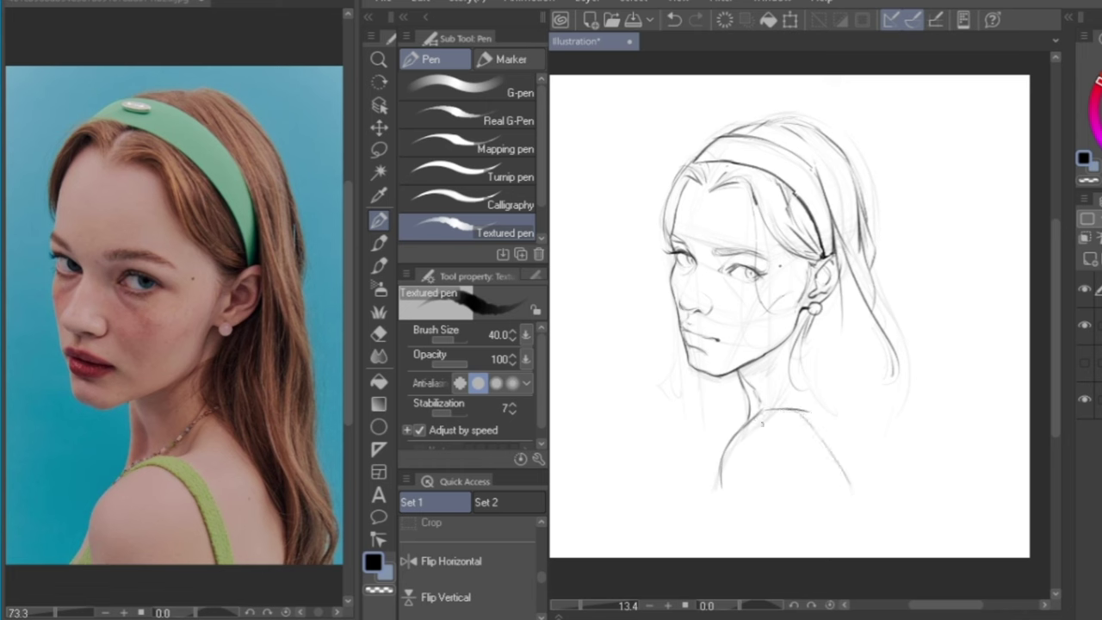
pyautogui.moveTo(755, 418)
pyautogui.mouseDown()
pyautogui.moveTo(743, 428)
pyautogui.moveTo(775, 417)
pyautogui.moveTo(823, 465)
pyautogui.moveTo(830, 492)
pyautogui.mouseUp()
pyautogui.moveTo(823, 432); pyautogui.dragTo(845, 485)
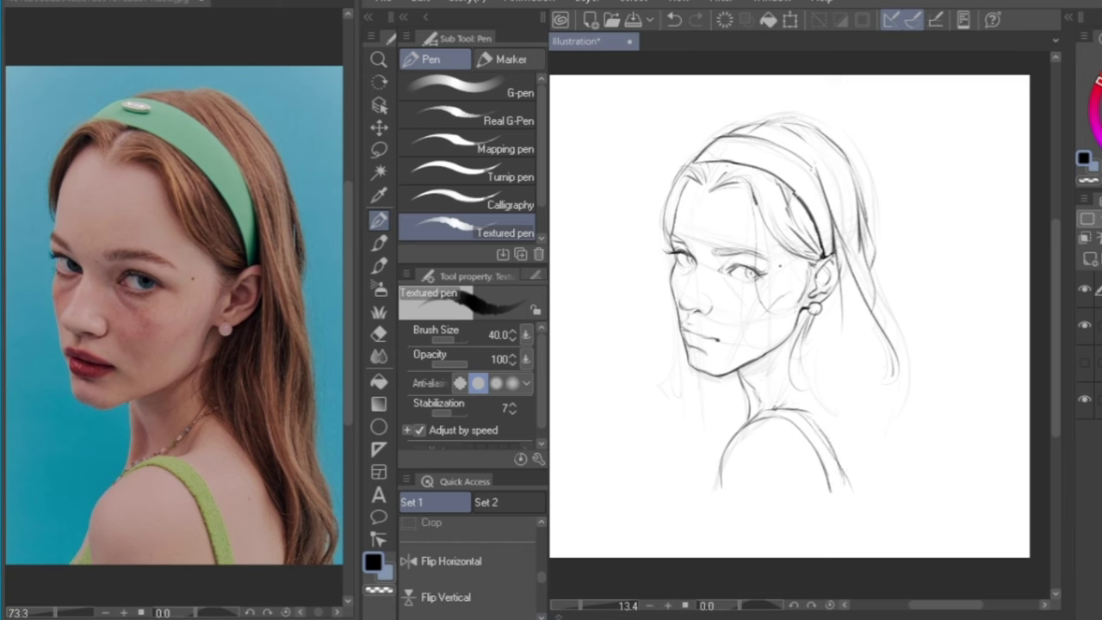
# Ink the long wavy hair falling behind the neck and shoulder with inner strands, undoing a trial strand on the far side of the neck
pyautogui.moveTo(778, 387); pyautogui.dragTo(787, 407)
pyautogui.moveTo(814, 360); pyautogui.dragTo(863, 422)
pyautogui.moveTo(862, 360); pyautogui.dragTo(901, 450)
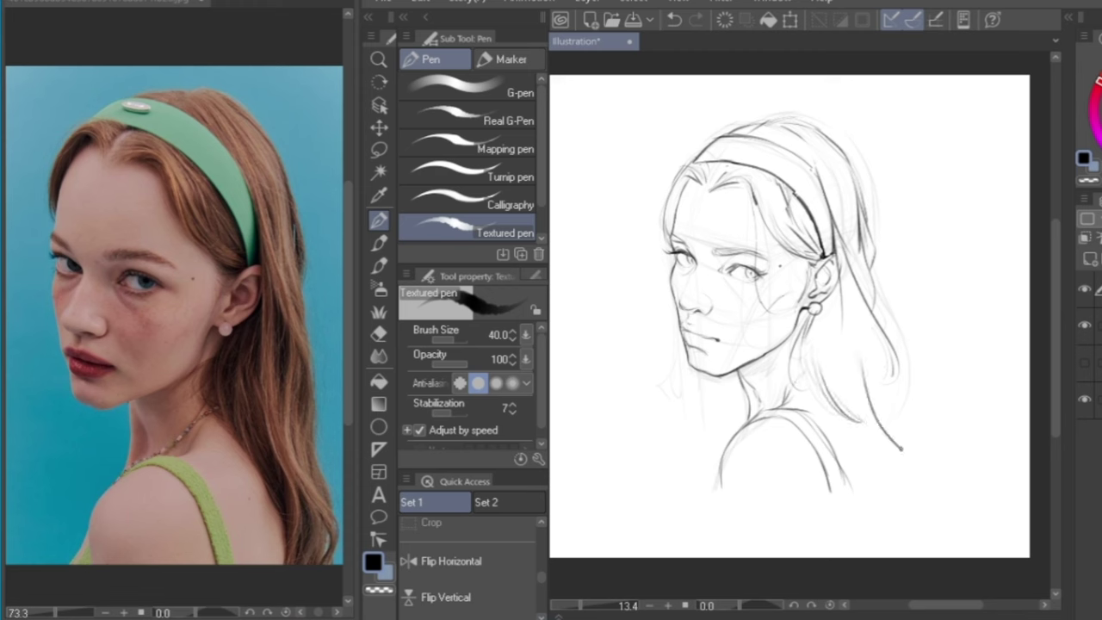
pyautogui.moveTo(847, 379)
pyautogui.mouseDown()
pyautogui.moveTo(895, 449)
pyautogui.moveTo(884, 422)
pyautogui.moveTo(909, 496)
pyautogui.mouseUp()
pyautogui.moveTo(904, 453); pyautogui.dragTo(890, 379)
pyautogui.moveTo(870, 289)
pyautogui.mouseDown()
pyautogui.moveTo(894, 334)
pyautogui.moveTo(901, 412)
pyautogui.mouseUp()
pyautogui.moveTo(890, 348); pyautogui.dragTo(898, 398)
pyautogui.moveTo(873, 360); pyautogui.dragTo(876, 385)
pyautogui.moveTo(842, 311); pyautogui.dragTo(830, 349)
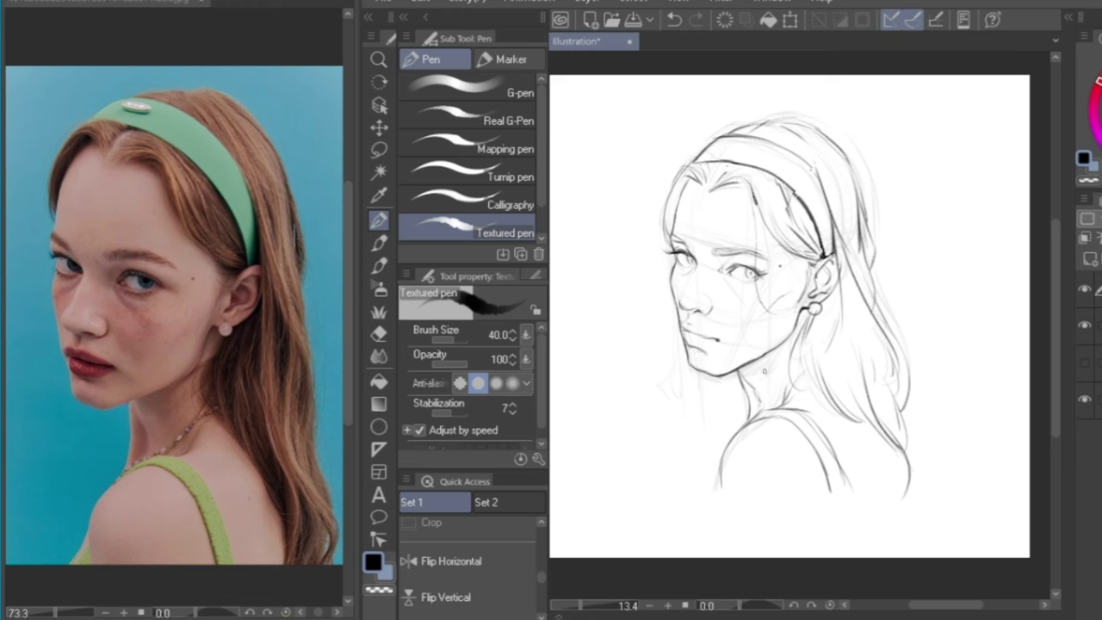
pyautogui.moveTo(729, 379)
pyautogui.mouseDown()
pyautogui.moveTo(724, 368)
pyautogui.moveTo(714, 453)
pyautogui.moveTo(725, 437)
pyautogui.mouseUp()
pyautogui.hotkey('ctrl', 'z')
# Hide the rough sketch and check the line art's proportions by flipping the canvas horizontally and back
pyautogui.moveTo(870, 347)
pyautogui.mouseDown()
pyautogui.moveTo(898, 356)
pyautogui.moveTo(887, 352)
pyautogui.mouseUp()
pyautogui.click(1085, 326)
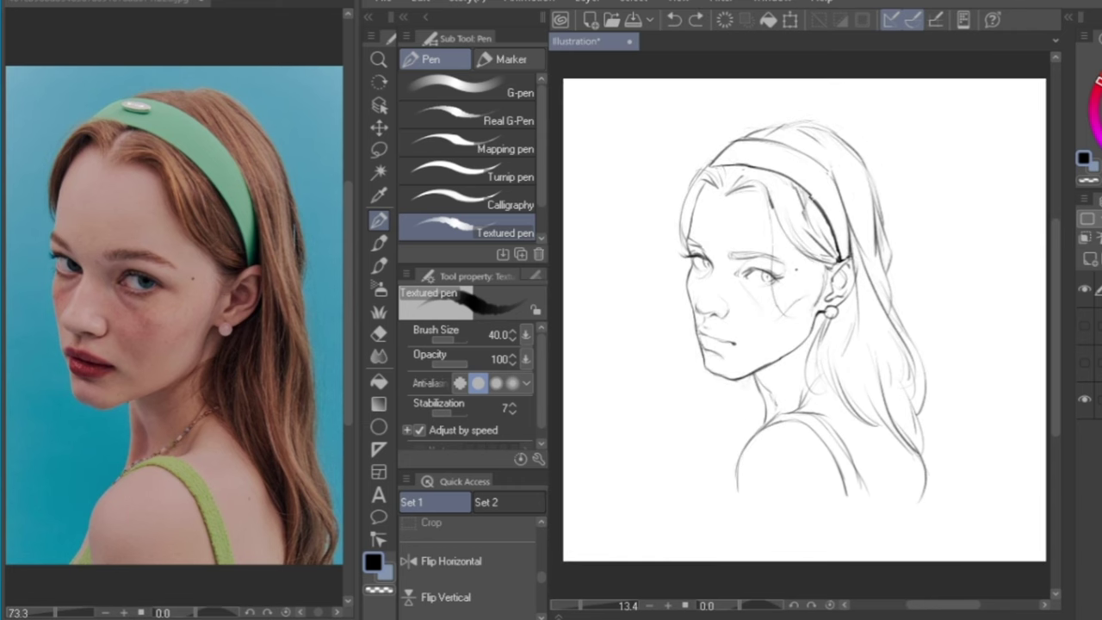
pyautogui.click(511, 561)
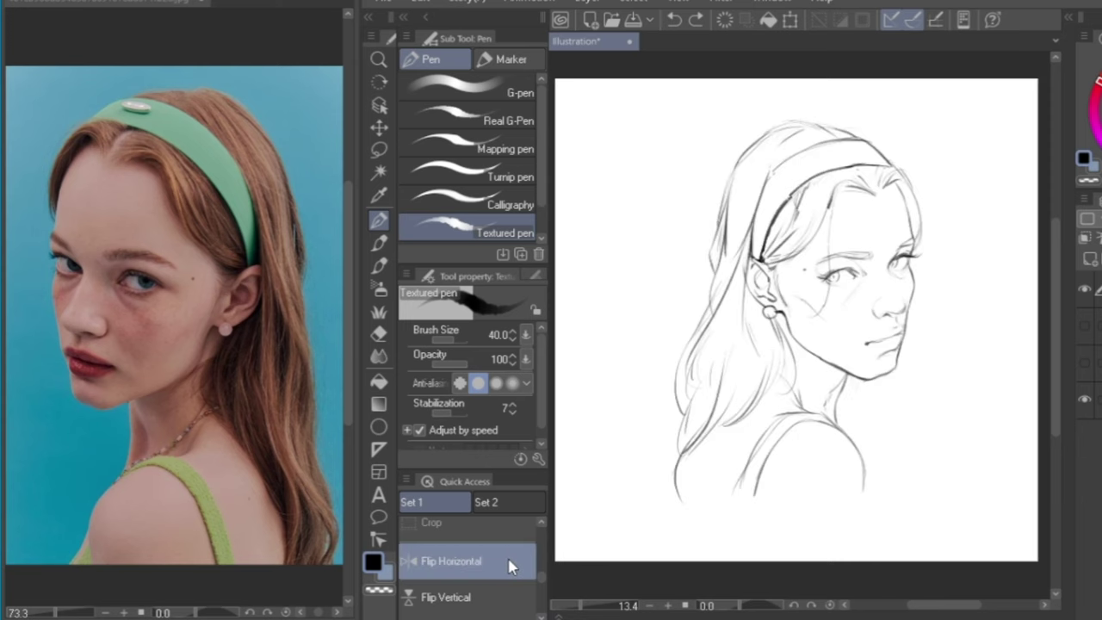
pyautogui.click(509, 562)
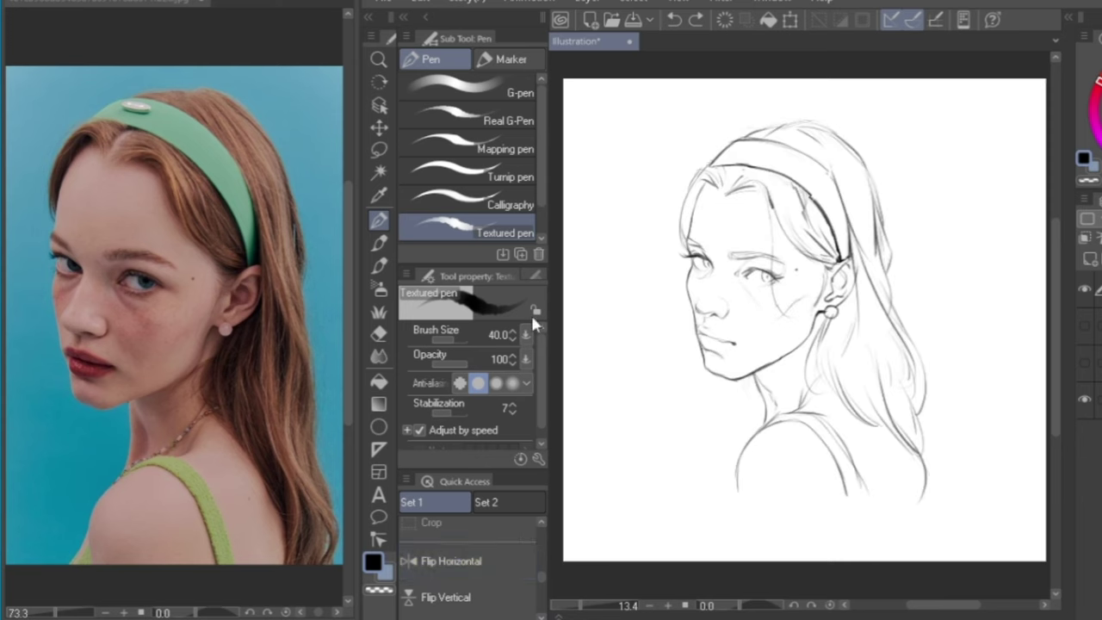
# Lasso both eyes and eyebrows in the line art, move them up slightly, and clear the selection
pyautogui.click(379, 150)
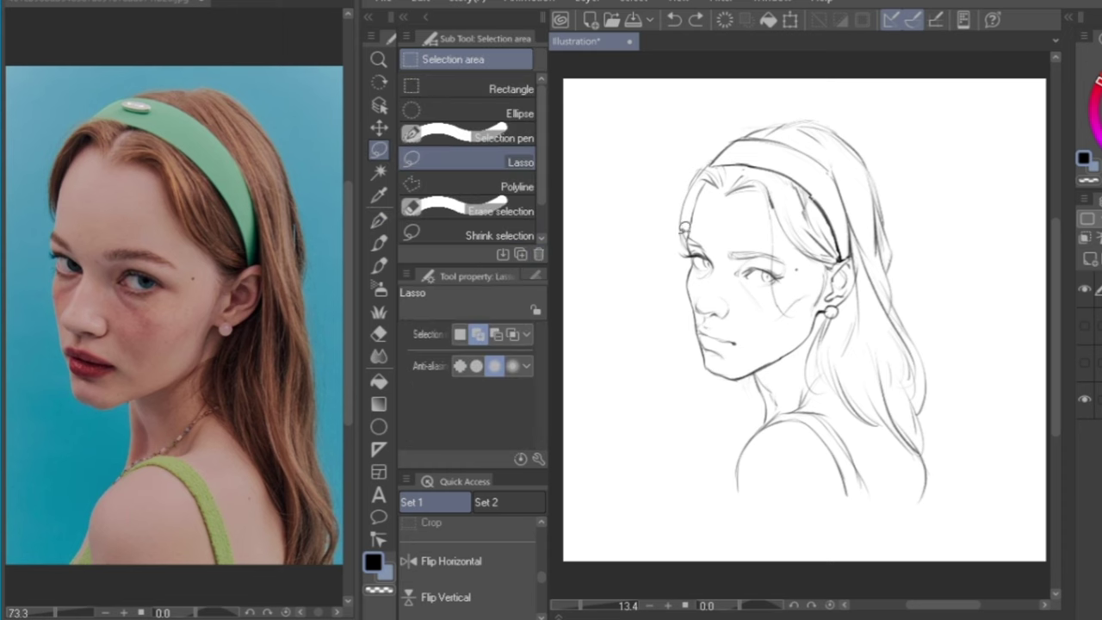
pyautogui.moveTo(795, 260)
pyautogui.mouseDown()
pyautogui.moveTo(784, 297)
pyautogui.moveTo(712, 293)
pyautogui.moveTo(680, 242)
pyautogui.moveTo(702, 217)
pyautogui.moveTo(798, 245)
pyautogui.moveTo(794, 260)
pyautogui.mouseUp()
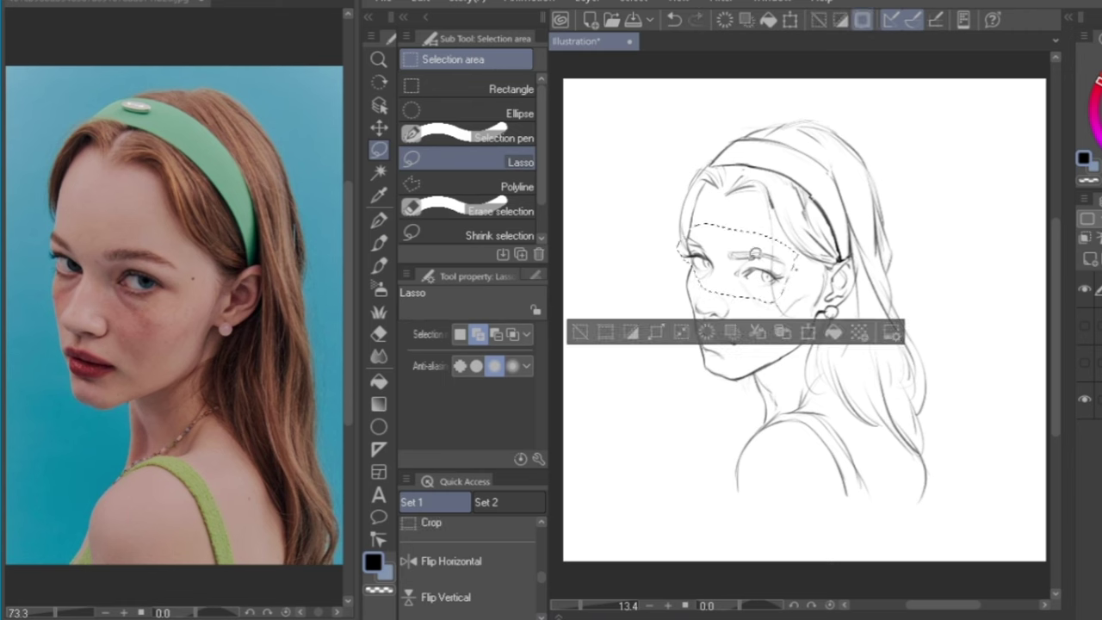
pyautogui.press('k')
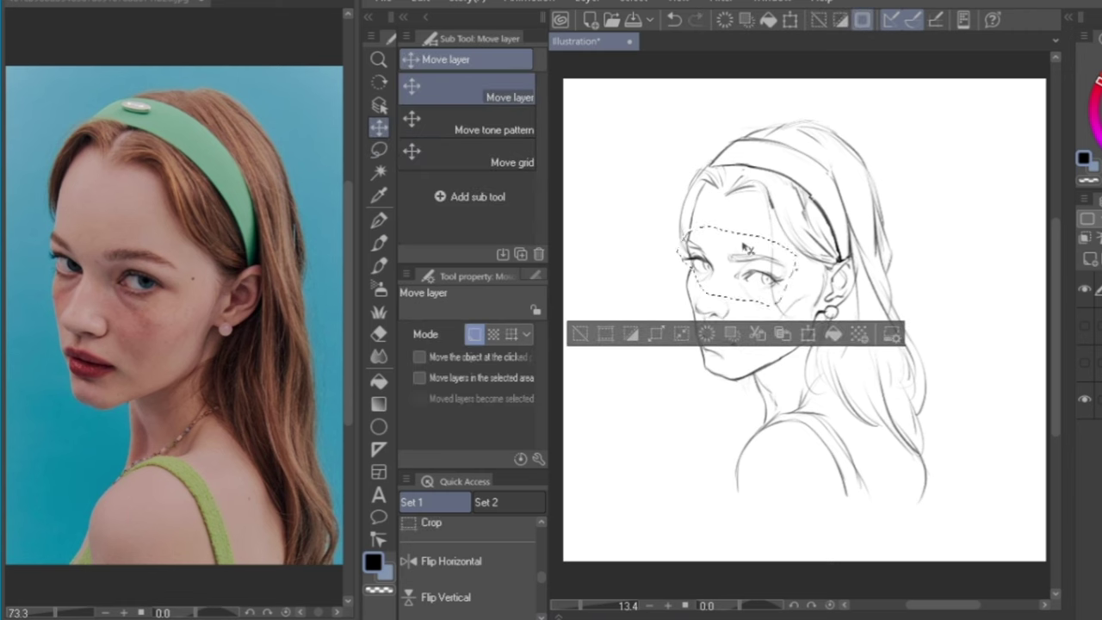
pyautogui.hotkey('ctrl', 'd')
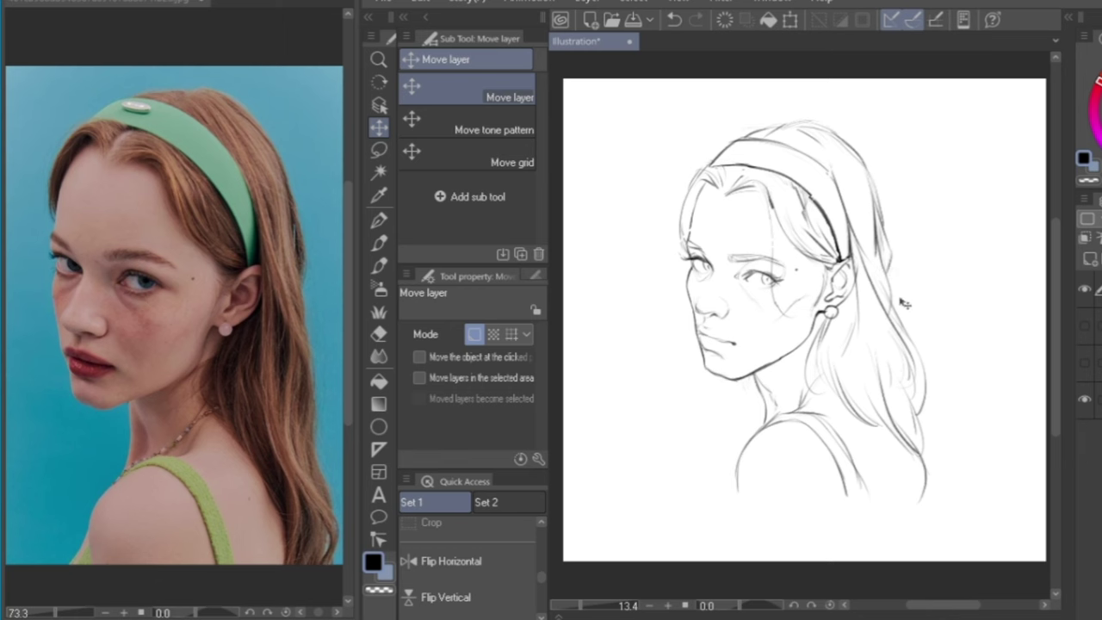
pyautogui.hotkey('ctrl', 'z')
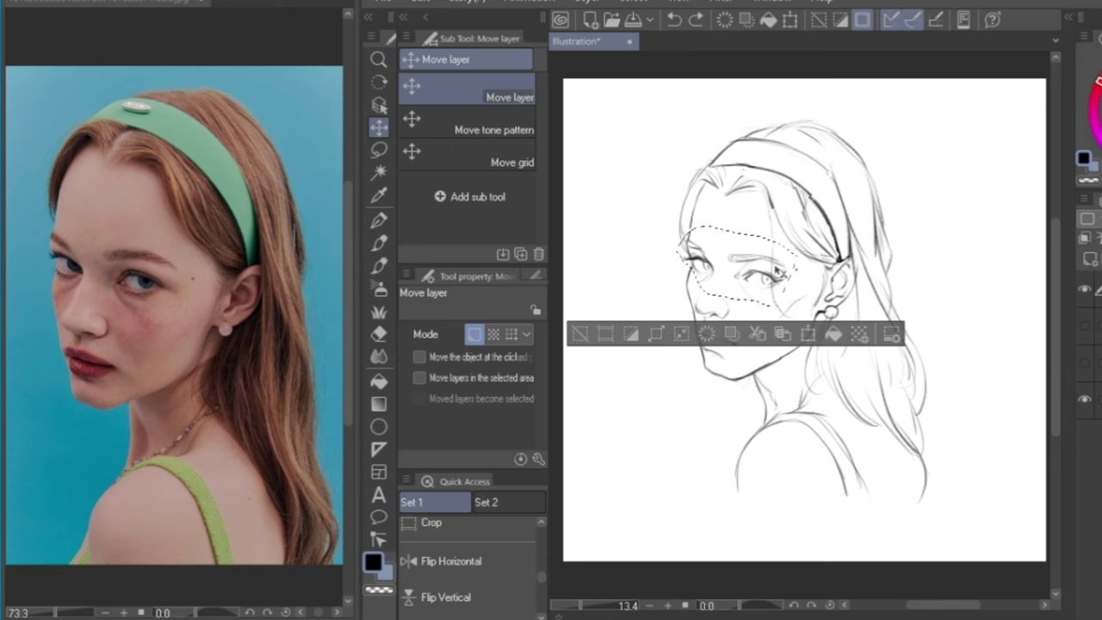
pyautogui.moveTo(777, 270); pyautogui.dragTo(777, 268)
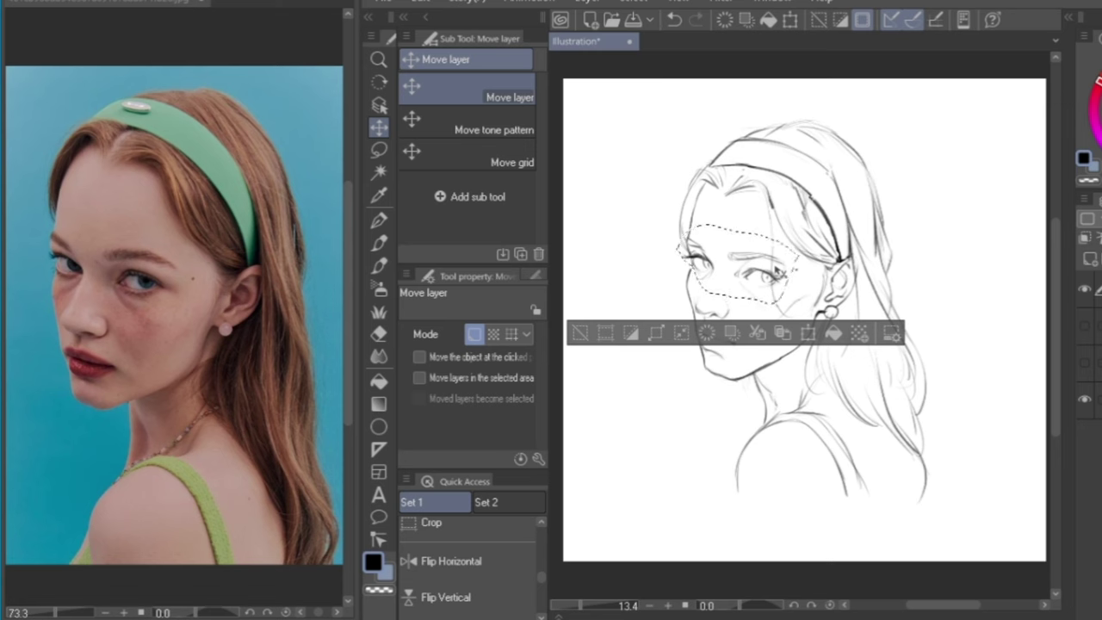
pyautogui.hotkey('ctrl', 'd')
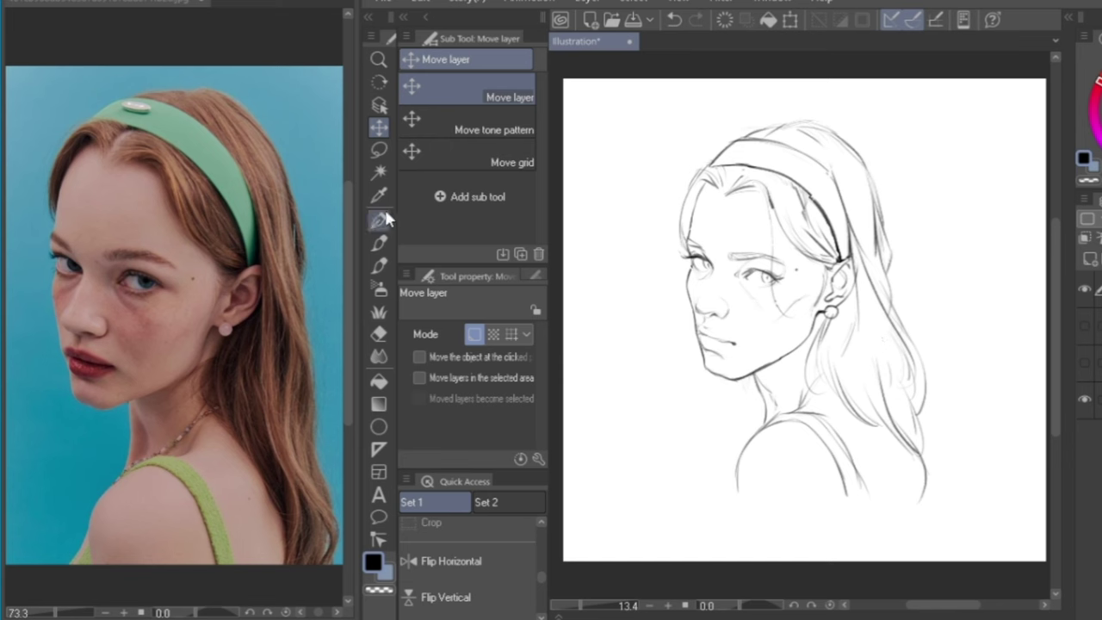
# Lasso the hair strands over the forehead, shift them slightly with Move layer, and clear the selection
pyautogui.click(379, 150)
pyautogui.moveTo(722, 178)
pyautogui.mouseDown()
pyautogui.moveTo(779, 191)
pyautogui.moveTo(732, 217)
pyautogui.moveTo(725, 194)
pyautogui.moveTo(734, 201)
pyautogui.mouseUp()
pyautogui.press('k')
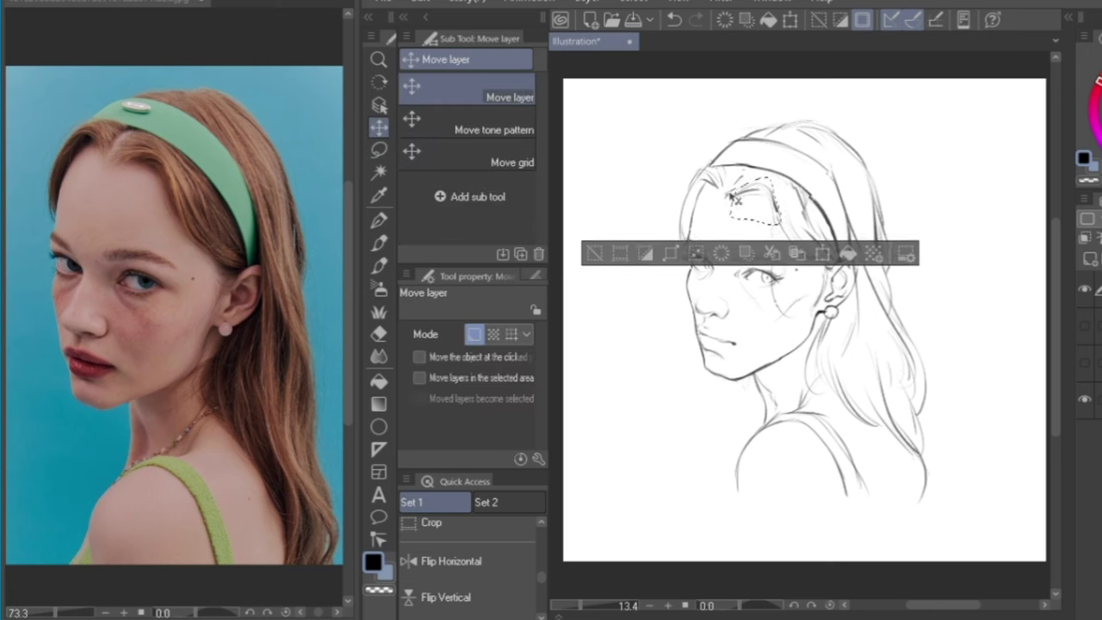
pyautogui.hotkey('ctrl', 'd')
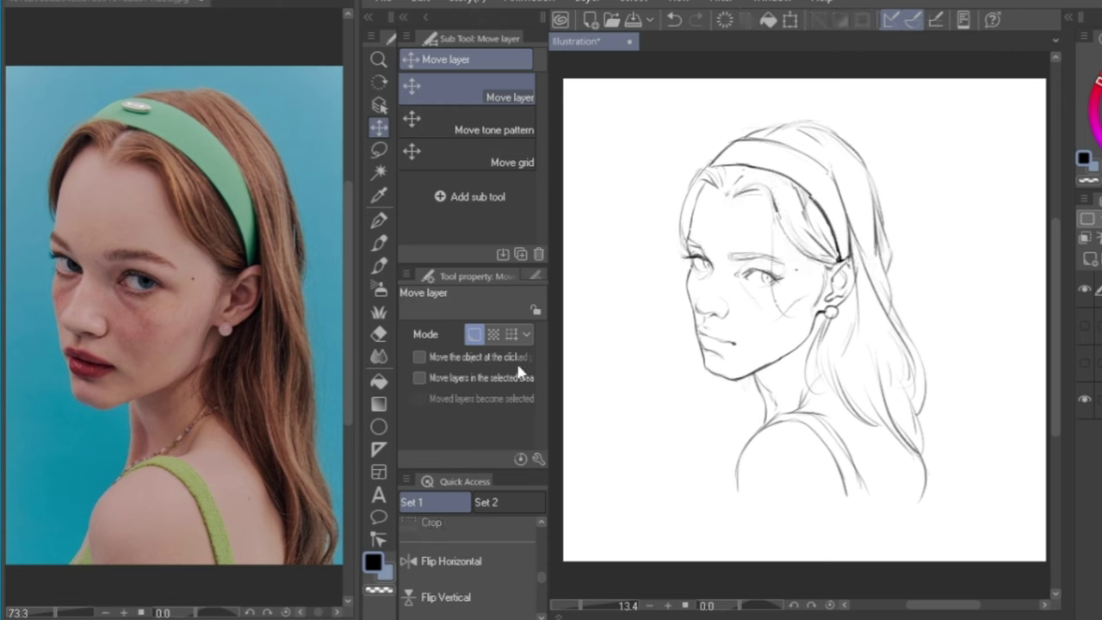
pyautogui.click(379, 221)
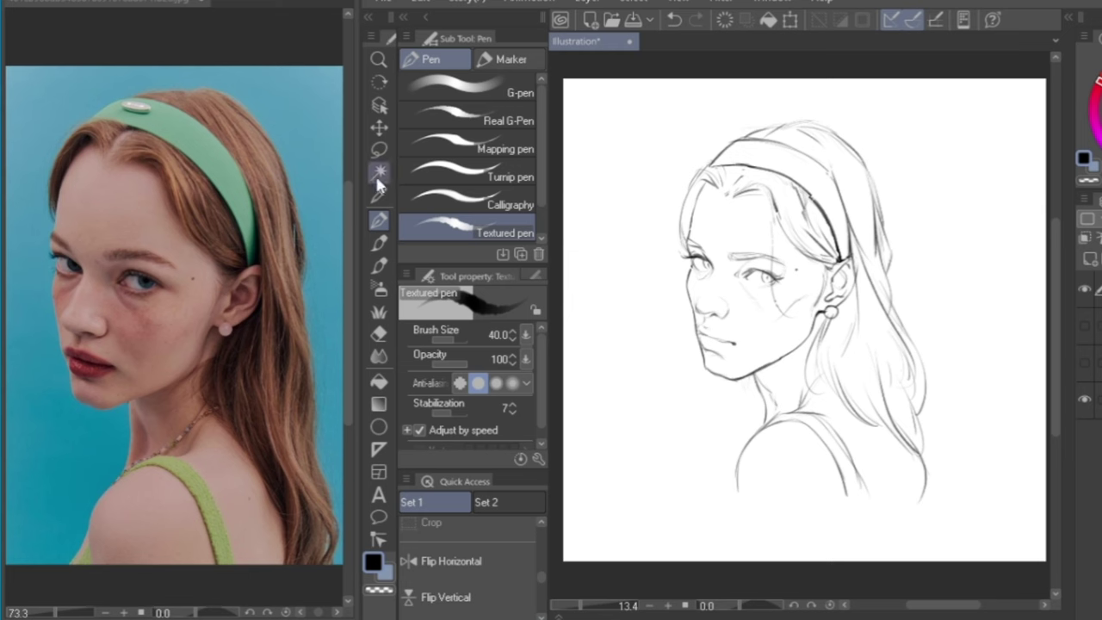
# Lasso the jawline below the ear, move it slightly outward and up, and clear the selection
pyautogui.click(378, 150)
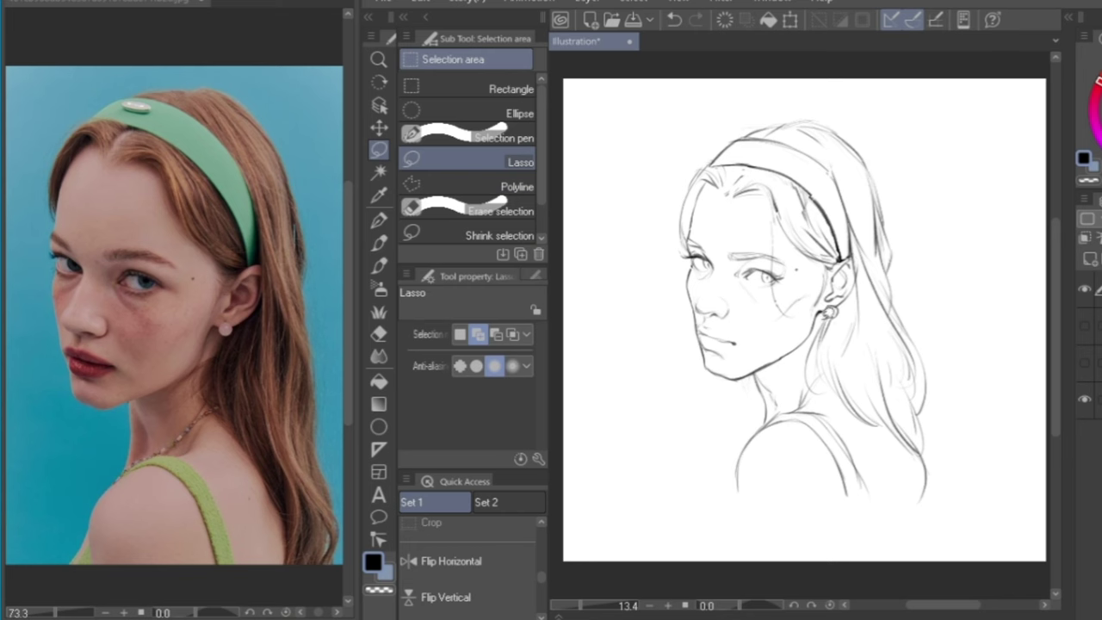
pyautogui.moveTo(831, 297)
pyautogui.mouseDown()
pyautogui.moveTo(767, 364)
pyautogui.moveTo(814, 351)
pyautogui.moveTo(839, 303)
pyautogui.moveTo(828, 307)
pyautogui.mouseUp()
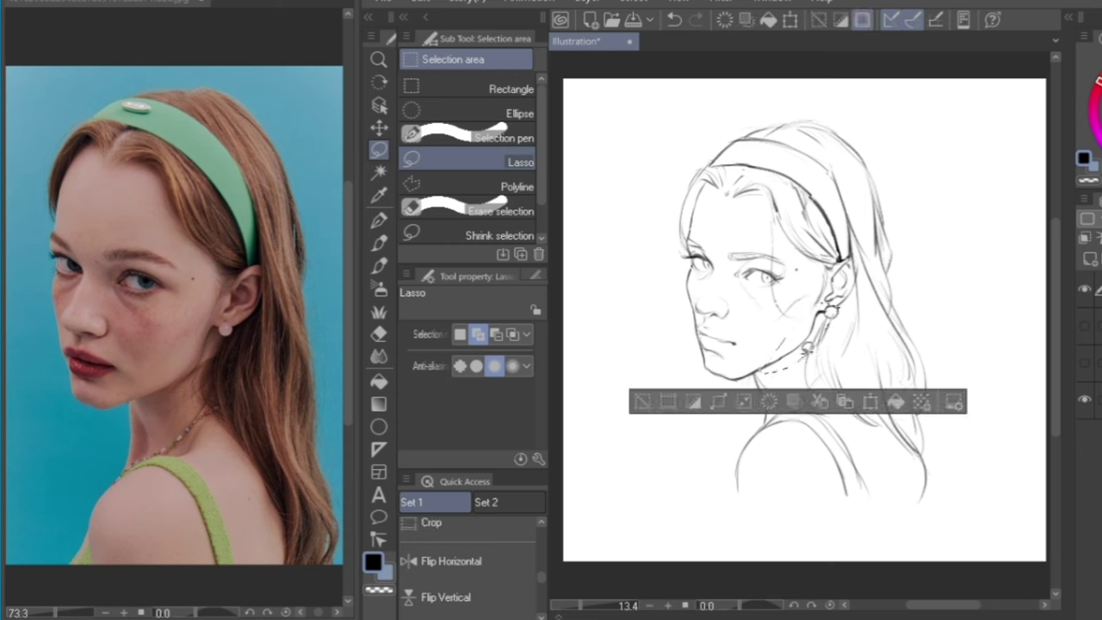
pyautogui.press('k')
pyautogui.moveTo(807, 354); pyautogui.dragTo(811, 351)
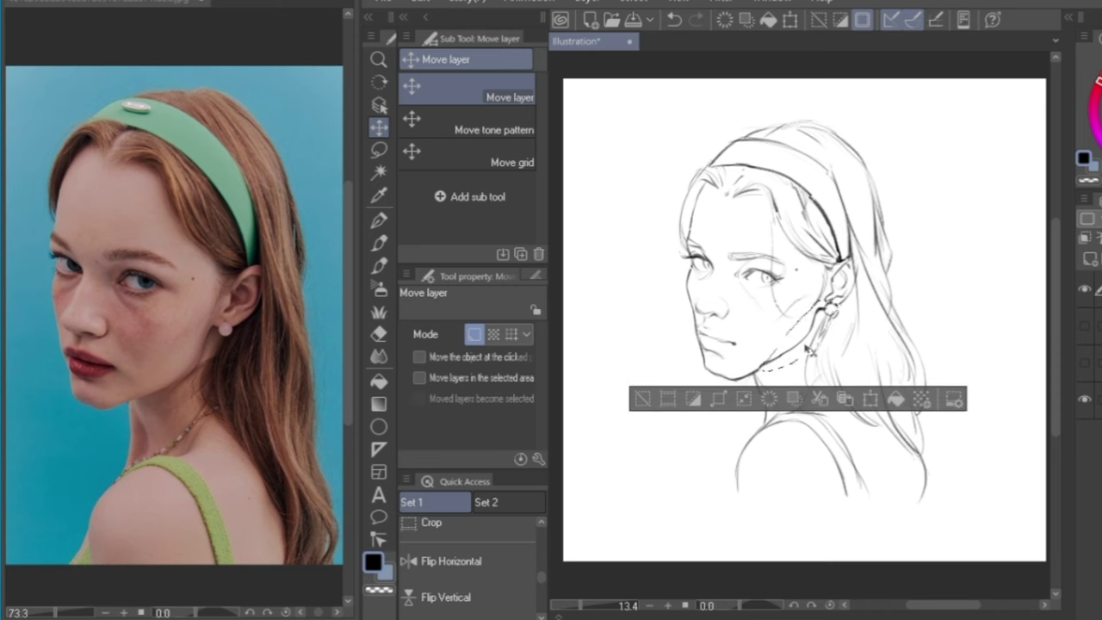
pyautogui.hotkey('ctrl', 'd')
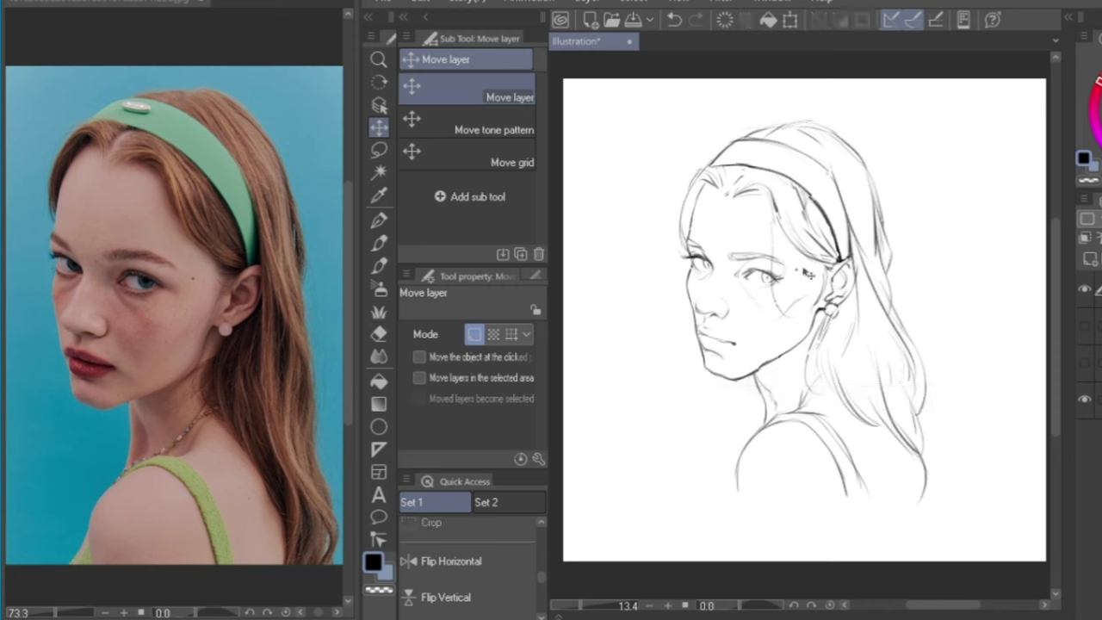
# Lasso the chin's lower contour, nudge it up, rotate it slightly with a transform, apply the change and deselect
pyautogui.click(379, 150)
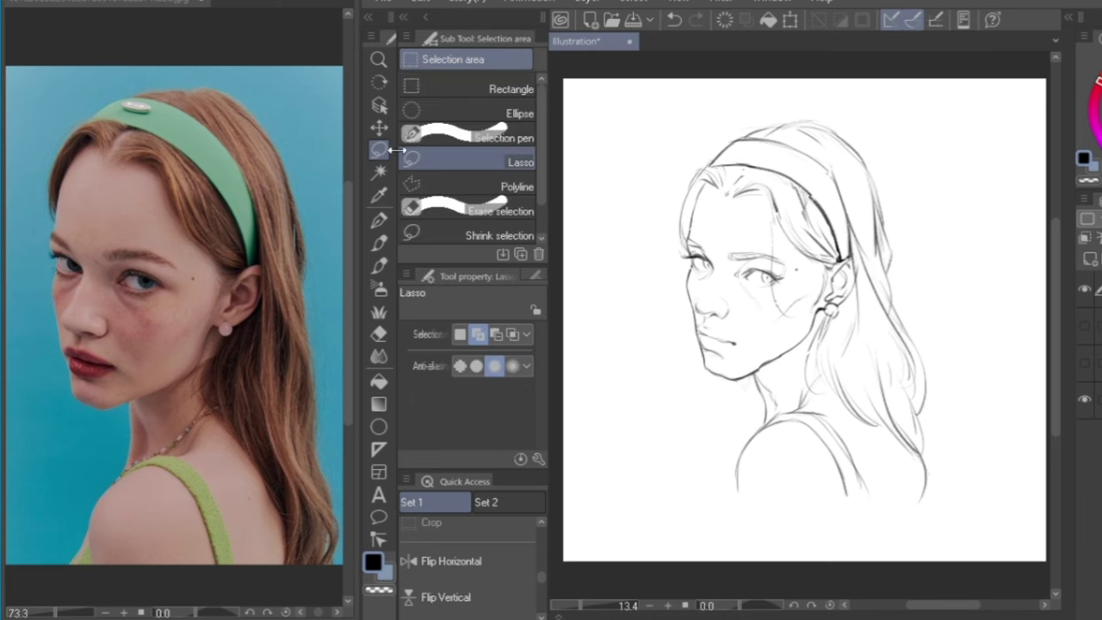
pyautogui.moveTo(717, 378)
pyautogui.mouseDown()
pyautogui.moveTo(739, 378)
pyautogui.moveTo(765, 348)
pyautogui.moveTo(738, 355)
pyautogui.mouseUp()
pyautogui.press('k')
pyautogui.press('Up')
pyautogui.press('Up')
pyautogui.press('Up')
pyautogui.press('Down')
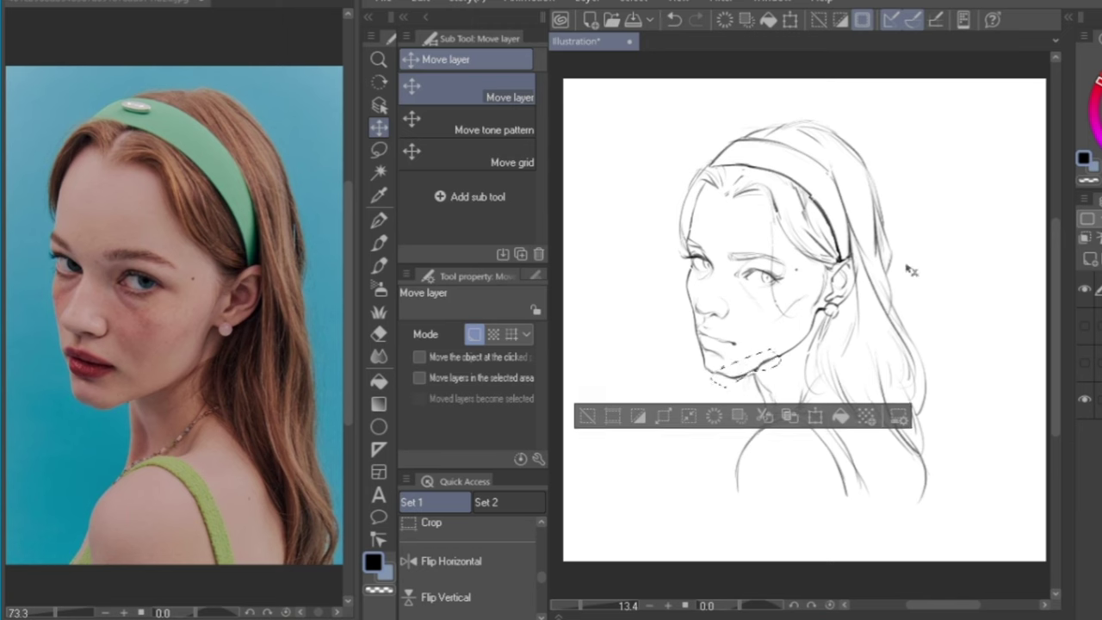
pyautogui.hotkey('ctrl', 't')
pyautogui.moveTo(772, 377); pyautogui.dragTo(768, 375)
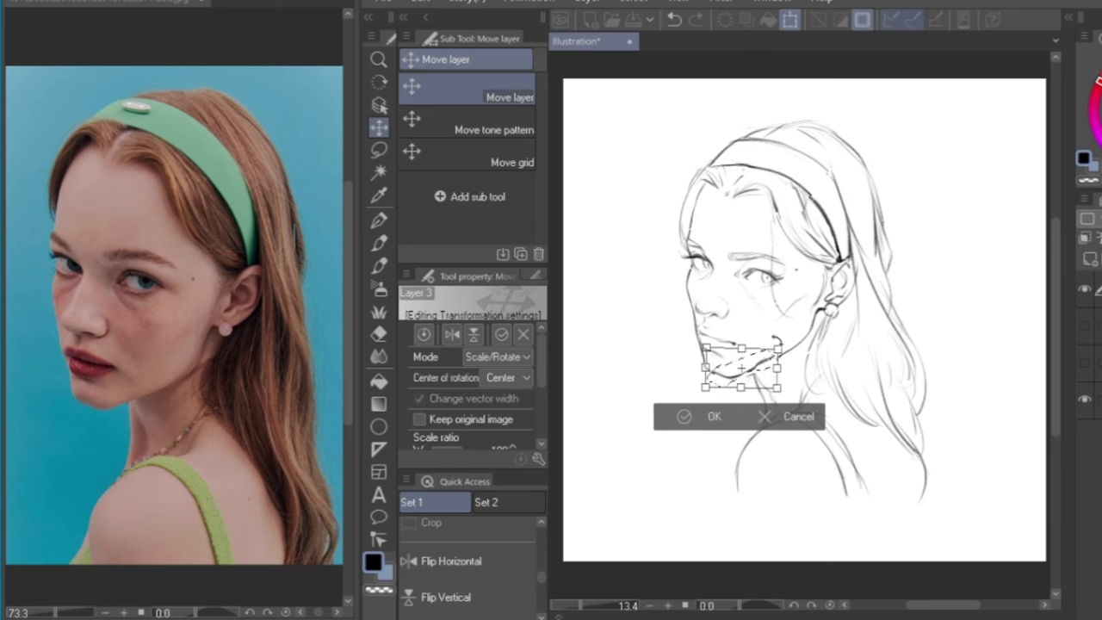
pyautogui.press('Return')
pyautogui.hotkey('ctrl', 'd')
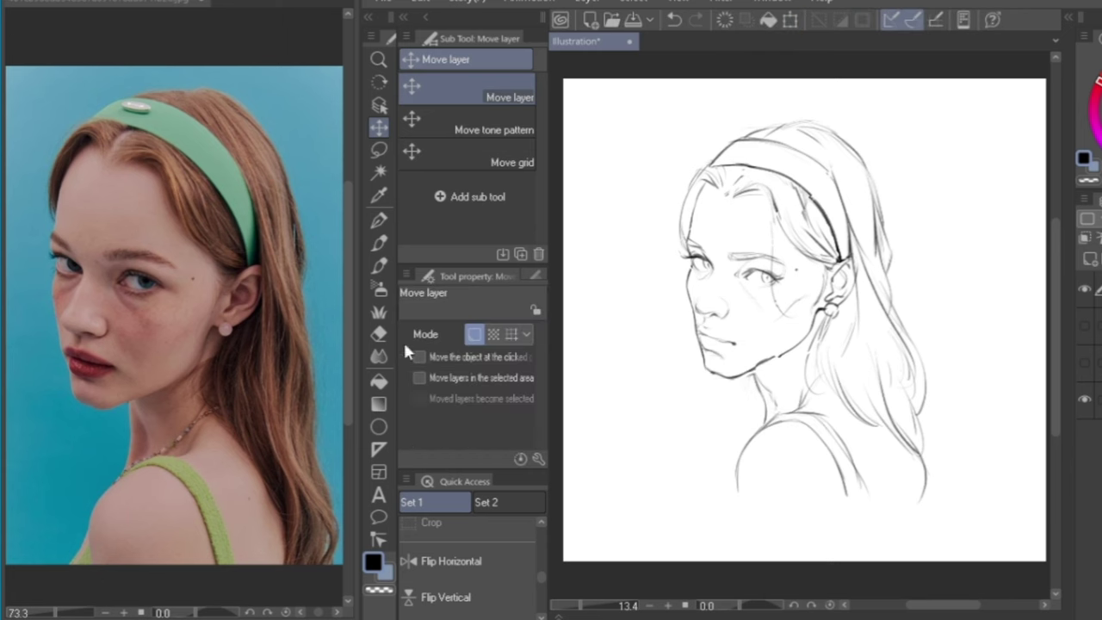
# Erase the broken line under the chin with the Rough eraser and redraw it with the Textured pen, joining chin and jaw
pyautogui.click(380, 334)
pyautogui.moveTo(774, 354); pyautogui.dragTo(738, 376)
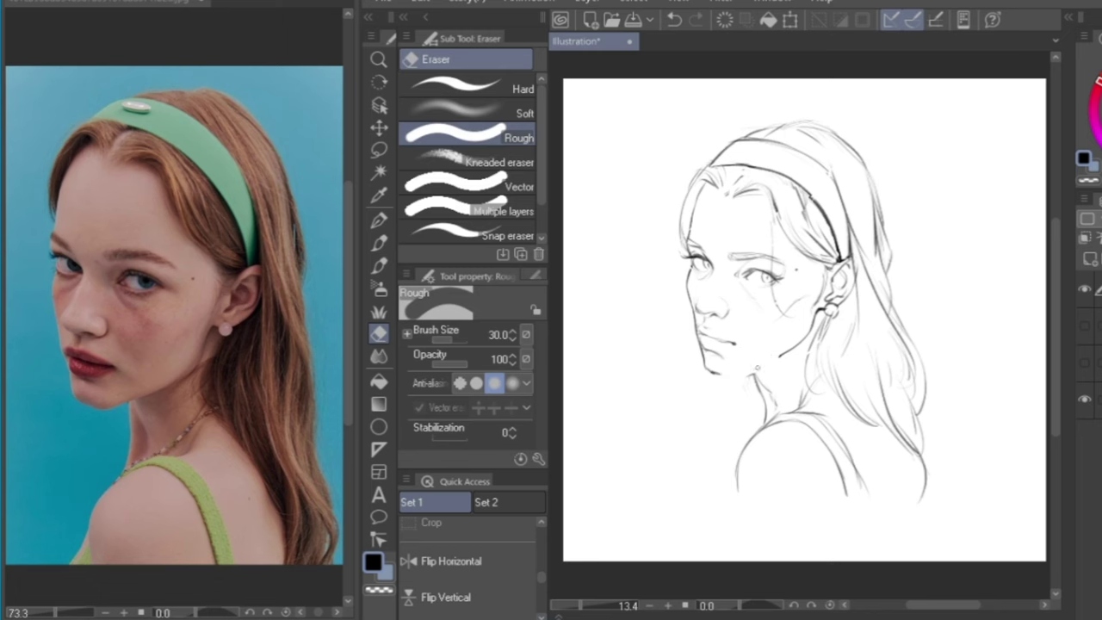
pyautogui.press('p')
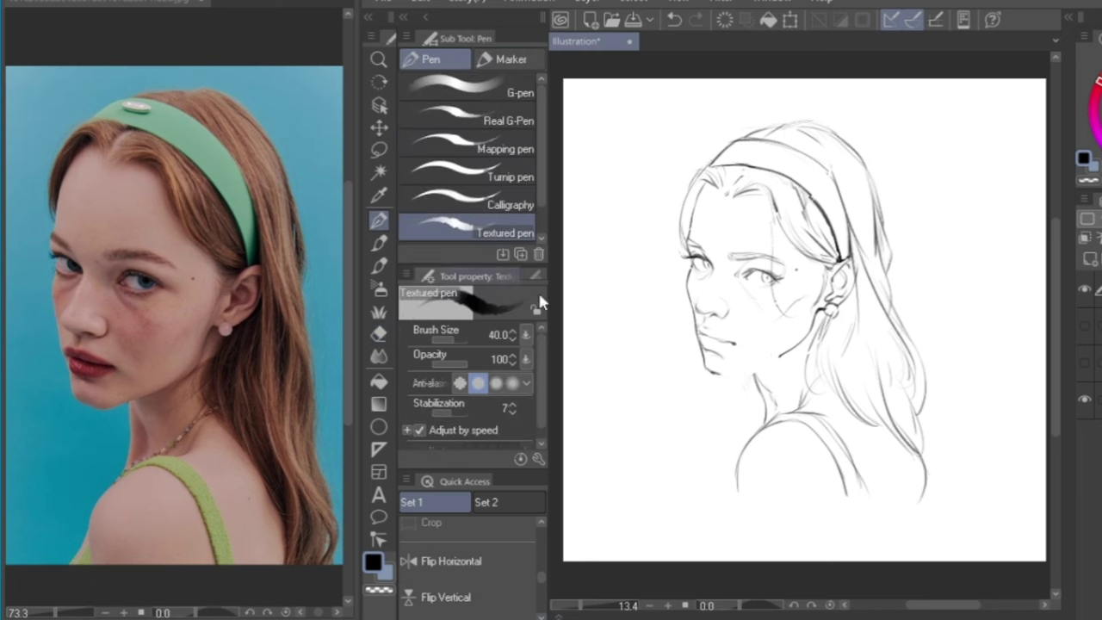
pyautogui.moveTo(707, 371)
pyautogui.mouseDown()
pyautogui.moveTo(735, 379)
pyautogui.moveTo(790, 350)
pyautogui.moveTo(732, 378)
pyautogui.mouseUp()
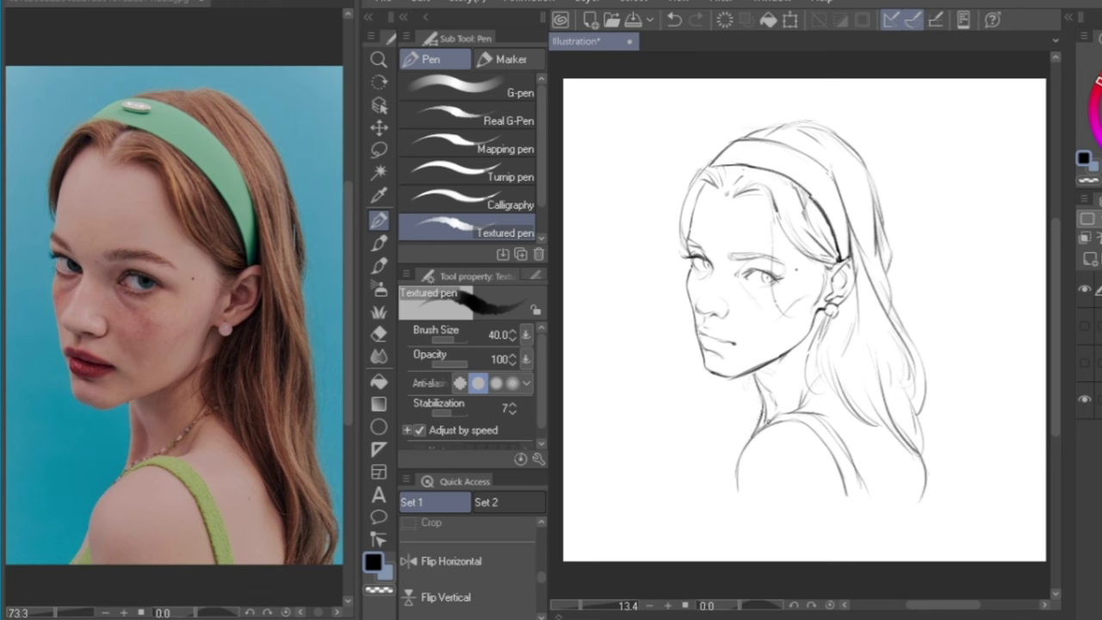
# Reinforce the shoulder contour, add light strokes on the neck, and darken the hair at the far temple and under the headband
pyautogui.moveTo(765, 420); pyautogui.dragTo(739, 459)
pyautogui.moveTo(796, 347)
pyautogui.mouseDown()
pyautogui.moveTo(775, 382)
pyautogui.moveTo(786, 376)
pyautogui.mouseUp()
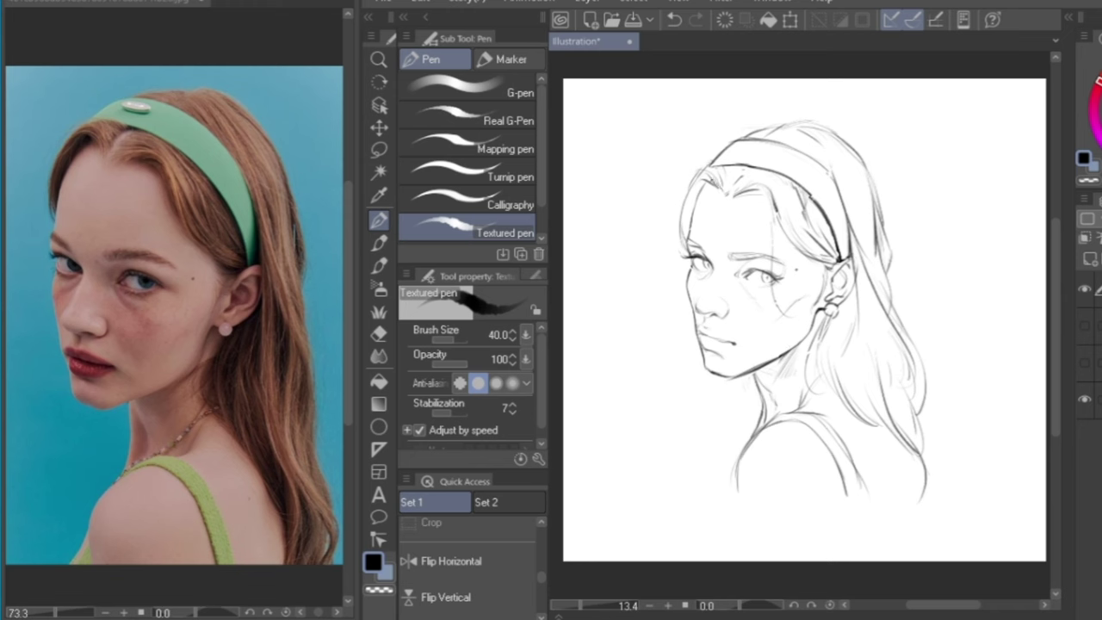
pyautogui.moveTo(703, 177)
pyautogui.mouseDown()
pyautogui.moveTo(714, 182)
pyautogui.moveTo(692, 210)
pyautogui.mouseUp()
pyautogui.moveTo(812, 197); pyautogui.dragTo(835, 241)
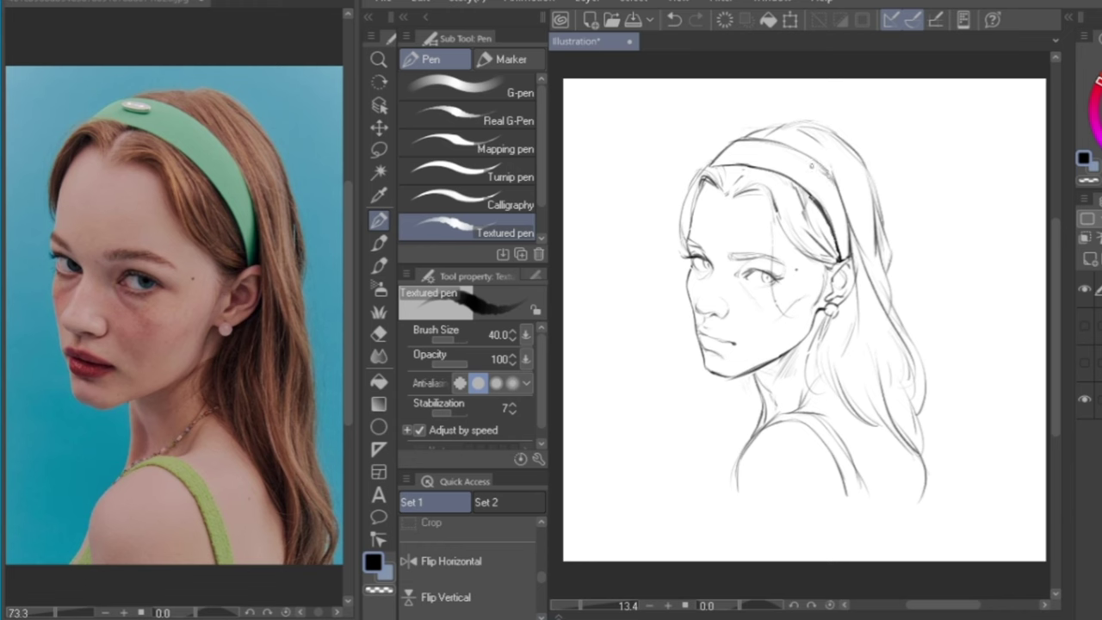
# Strengthen the headband's back edge and the strap, and add loose outer strands from the crown to the hair ends
pyautogui.moveTo(812, 160); pyautogui.dragTo(837, 182)
pyautogui.moveTo(782, 129)
pyautogui.mouseDown()
pyautogui.moveTo(822, 121)
pyautogui.moveTo(861, 150)
pyautogui.moveTo(918, 334)
pyautogui.mouseUp()
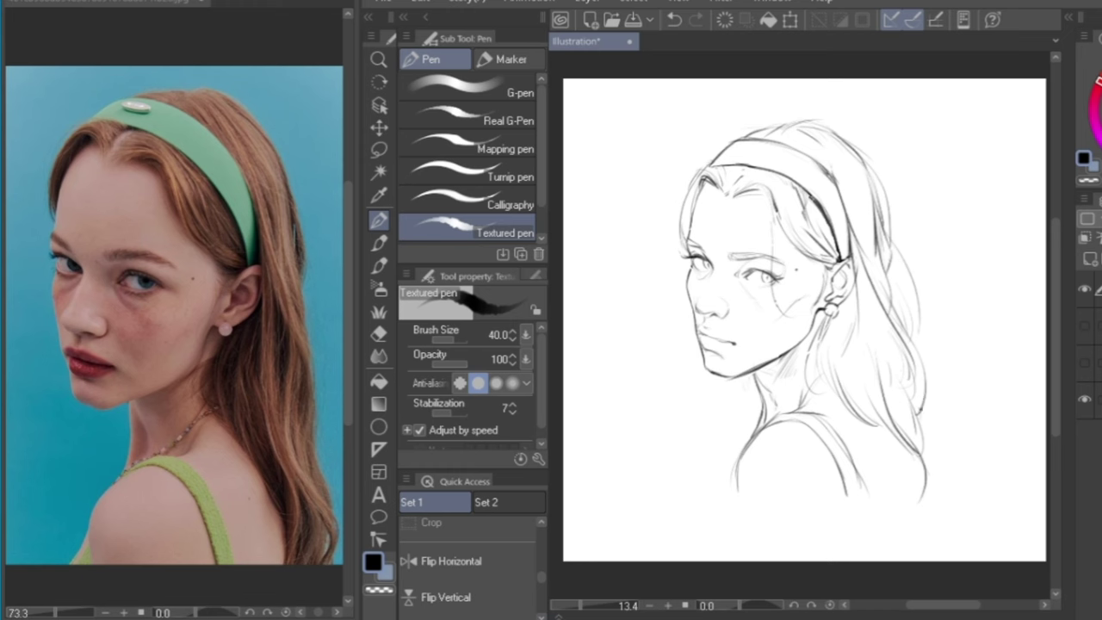
pyautogui.moveTo(921, 396); pyautogui.dragTo(924, 481)
pyautogui.moveTo(808, 437)
pyautogui.mouseDown()
pyautogui.moveTo(766, 418)
pyautogui.moveTo(802, 422)
pyautogui.moveTo(833, 453)
pyautogui.mouseUp()
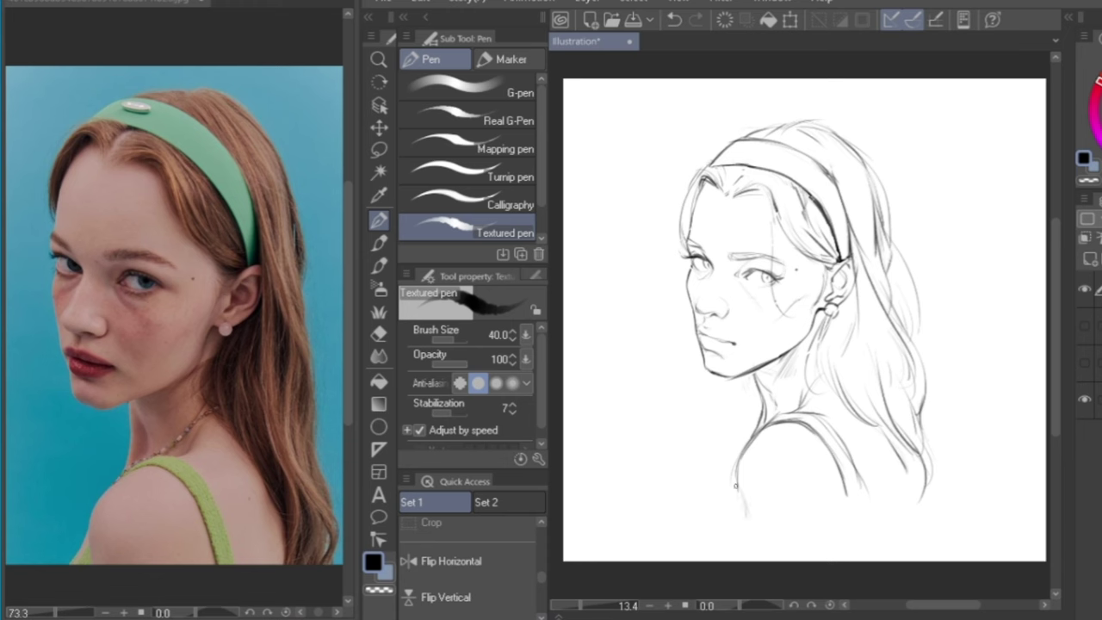
# Extend the line below the shoulder, reinforce the front of the neck, and erase excess strokes where neck and shoulder meet
pyautogui.moveTo(734, 485); pyautogui.dragTo(723, 508)
pyautogui.moveTo(761, 408); pyautogui.dragTo(752, 431)
pyautogui.press('e')
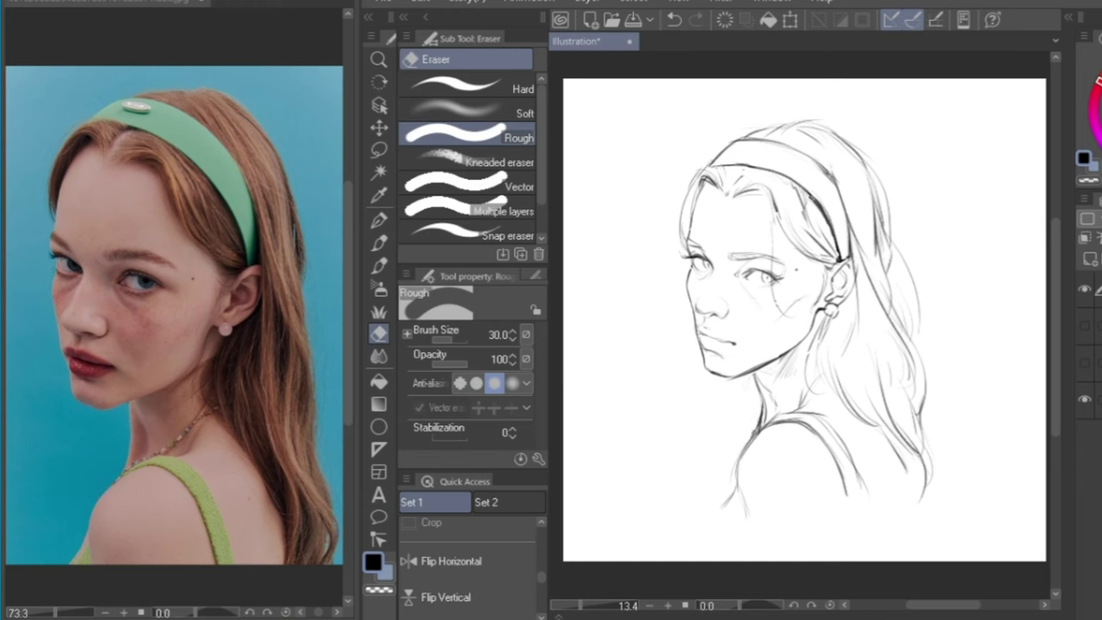
pyautogui.moveTo(758, 409); pyautogui.dragTo(761, 426)
pyautogui.click(379, 222)
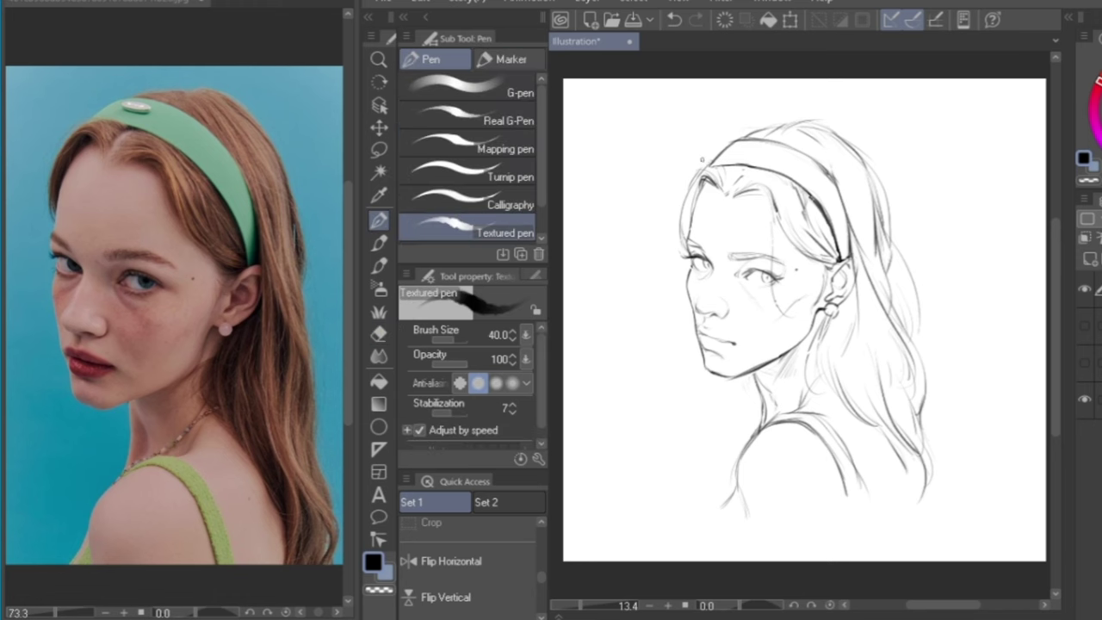
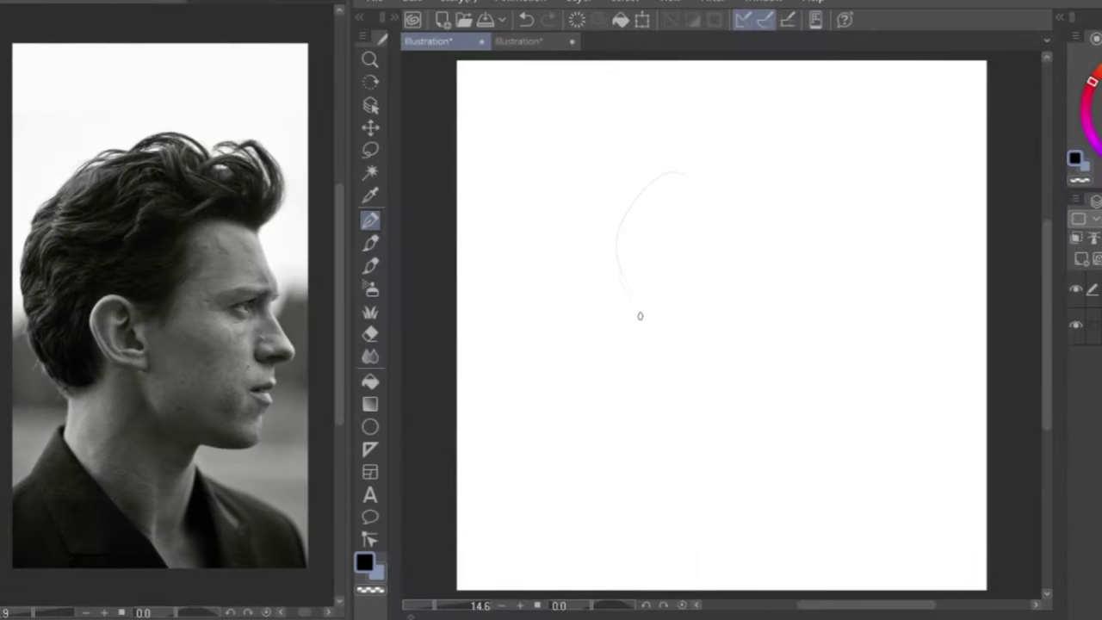
# On the blank canvas beside the profile portrait, sketch a loose circle for the cranium and a slanted front line for the face
pyautogui.moveTo(663, 164); pyautogui.dragTo(711, 145)
pyautogui.moveTo(627, 215)
pyautogui.mouseDown()
pyautogui.moveTo(818, 219)
pyautogui.moveTo(813, 302)
pyautogui.moveTo(742, 357)
pyautogui.mouseUp()
pyautogui.moveTo(631, 308); pyautogui.dragTo(754, 356)
pyautogui.moveTo(804, 188)
pyautogui.mouseDown()
pyautogui.moveTo(821, 295)
pyautogui.moveTo(824, 258)
pyautogui.moveTo(778, 337)
pyautogui.mouseUp()
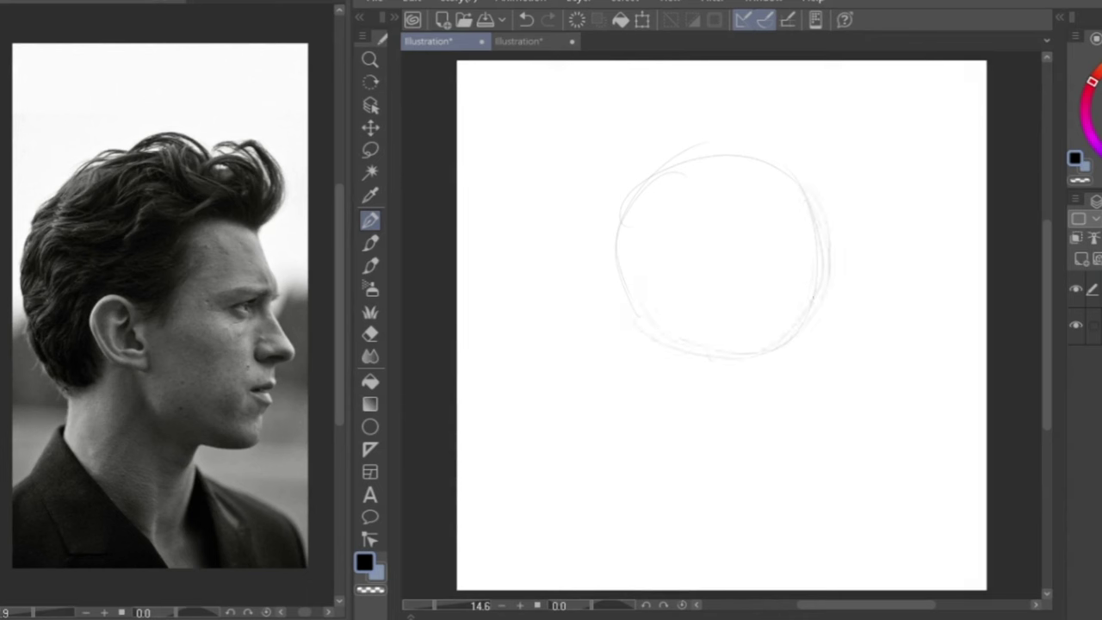
pyautogui.moveTo(815, 226); pyautogui.dragTo(841, 389)
pyautogui.moveTo(823, 251); pyautogui.dragTo(843, 392)
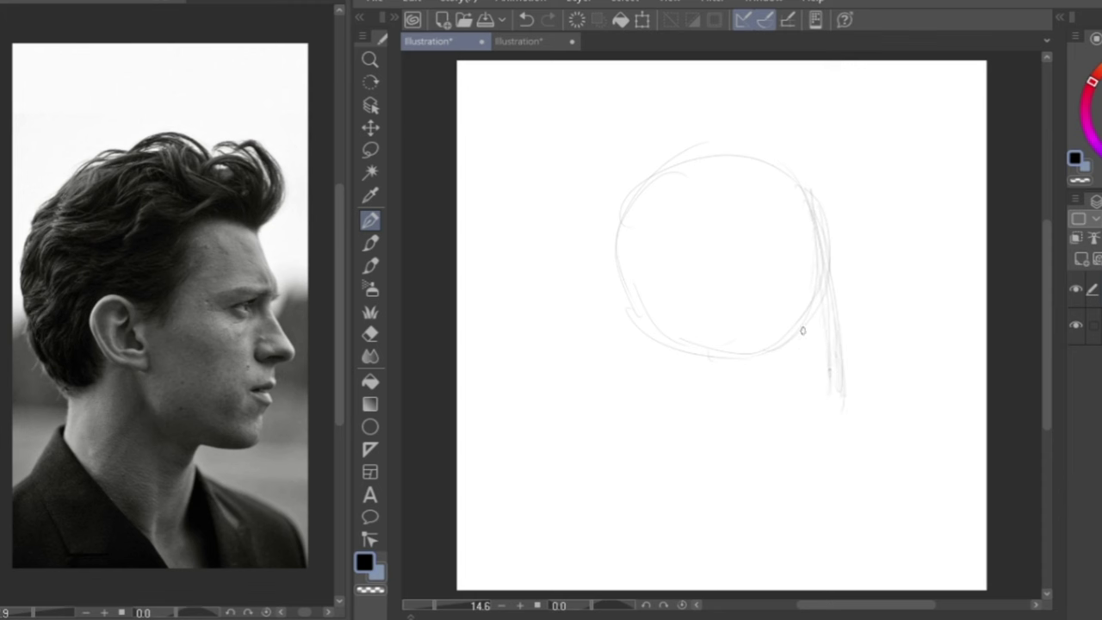
# Sketch the slightly curved brow line across the circle and an ellipse inside it for the side plane of the head
pyautogui.moveTo(617, 253); pyautogui.dragTo(773, 252)
pyautogui.moveTo(581, 265)
pyautogui.mouseDown()
pyautogui.moveTo(784, 250)
pyautogui.moveTo(863, 262)
pyautogui.mouseUp()
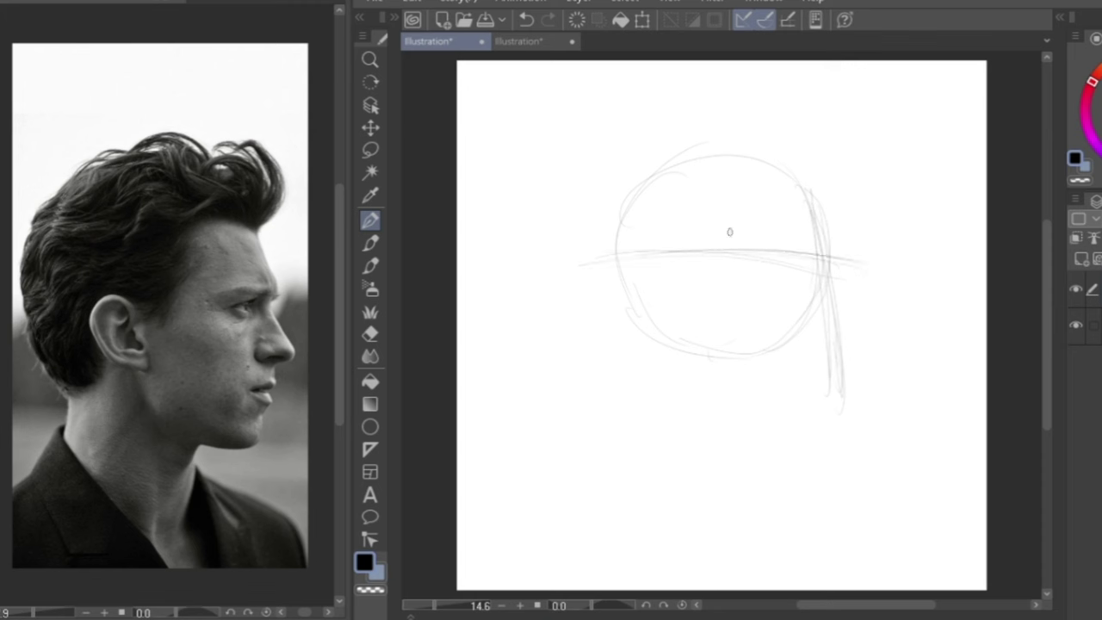
pyautogui.moveTo(707, 159)
pyautogui.mouseDown()
pyautogui.moveTo(623, 258)
pyautogui.moveTo(758, 254)
pyautogui.moveTo(755, 322)
pyautogui.mouseUp()
pyautogui.moveTo(693, 189)
pyautogui.mouseDown()
pyautogui.moveTo(709, 346)
pyautogui.moveTo(630, 227)
pyautogui.mouseUp()
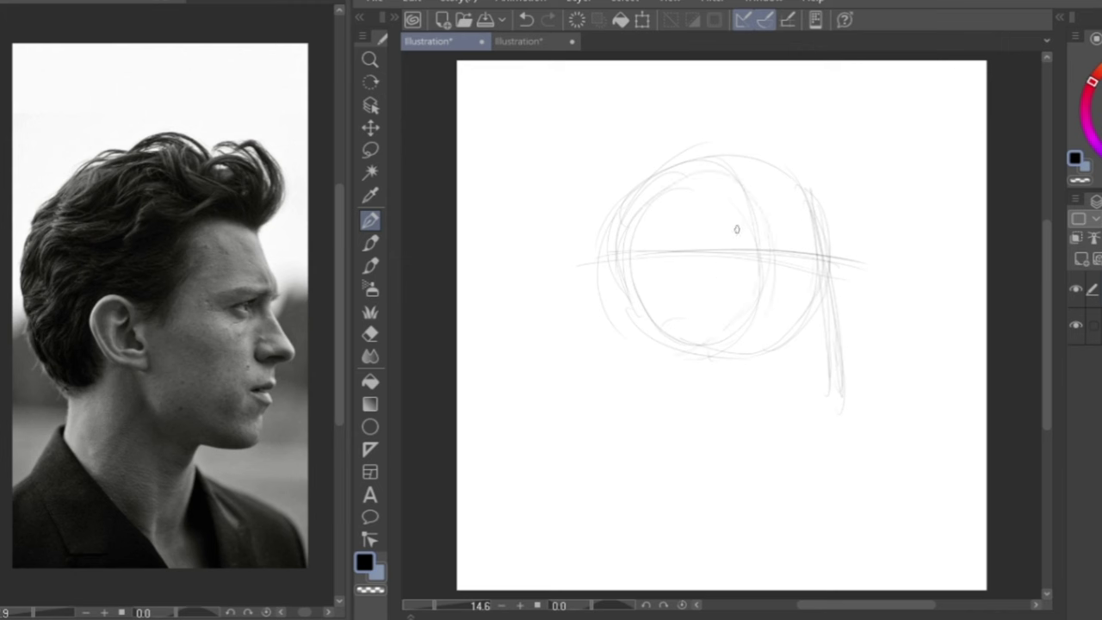
# Sketch guidelines for the ear position, nose base, chin and hairline on the head construction, and outline the ear and jaw
pyautogui.moveTo(681, 242); pyautogui.dragTo(714, 344)
pyautogui.moveTo(794, 320); pyautogui.dragTo(858, 318)
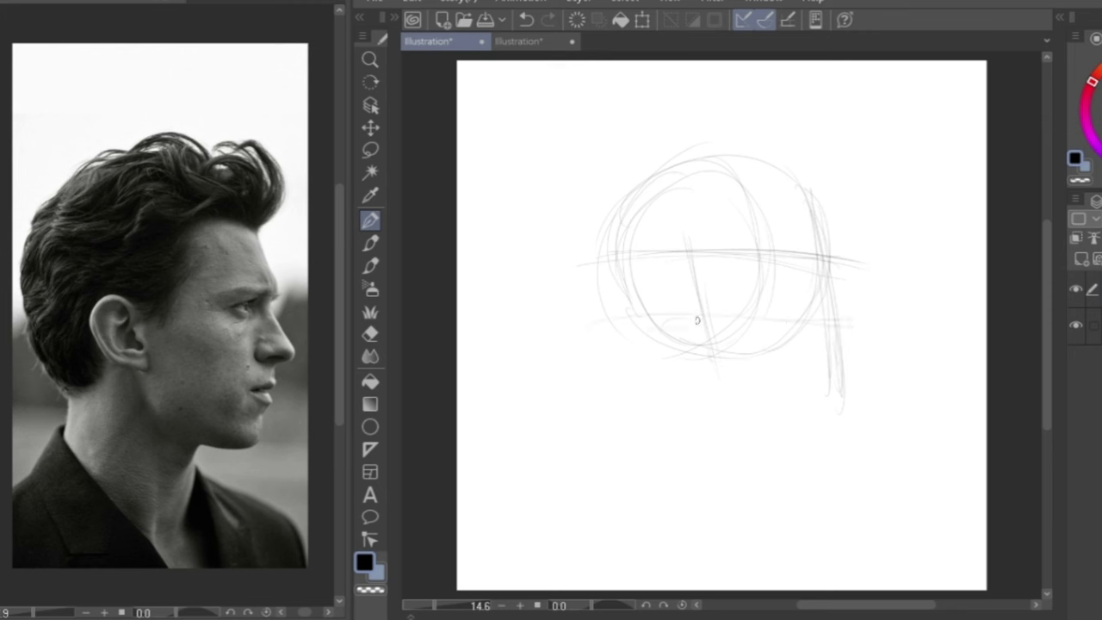
pyautogui.moveTo(640, 325); pyautogui.dragTo(874, 324)
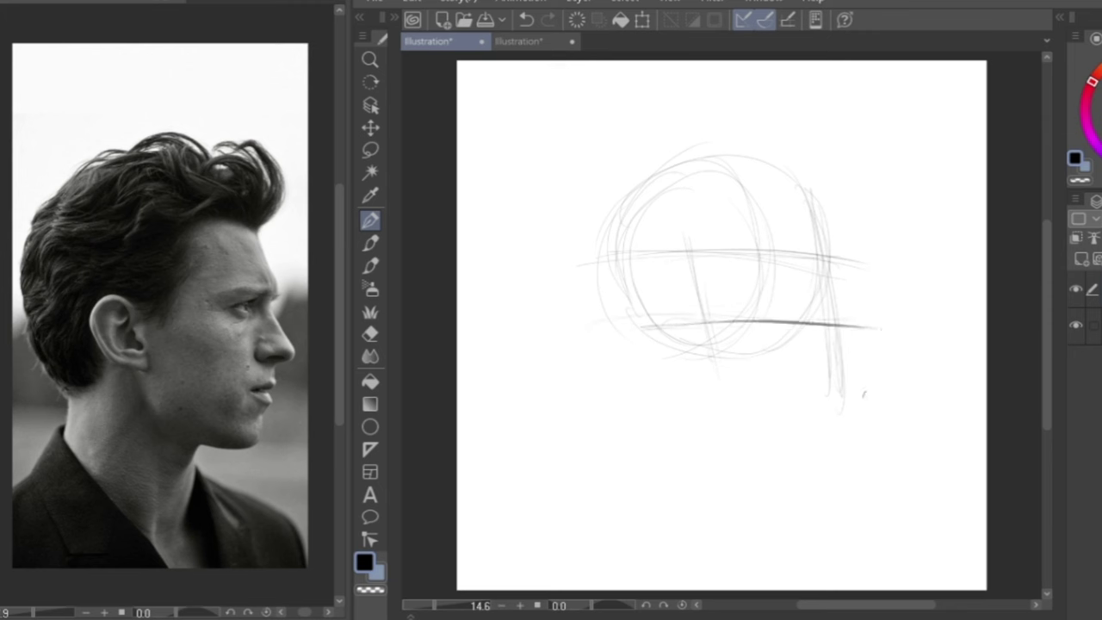
pyautogui.moveTo(864, 396); pyautogui.dragTo(719, 397)
pyautogui.moveTo(839, 195); pyautogui.dragTo(728, 183)
pyautogui.moveTo(660, 265)
pyautogui.mouseDown()
pyautogui.moveTo(657, 283)
pyautogui.moveTo(679, 255)
pyautogui.moveTo(665, 300)
pyautogui.moveTo(706, 322)
pyautogui.moveTo(714, 365)
pyautogui.moveTo(748, 386)
pyautogui.moveTo(830, 394)
pyautogui.mouseUp()
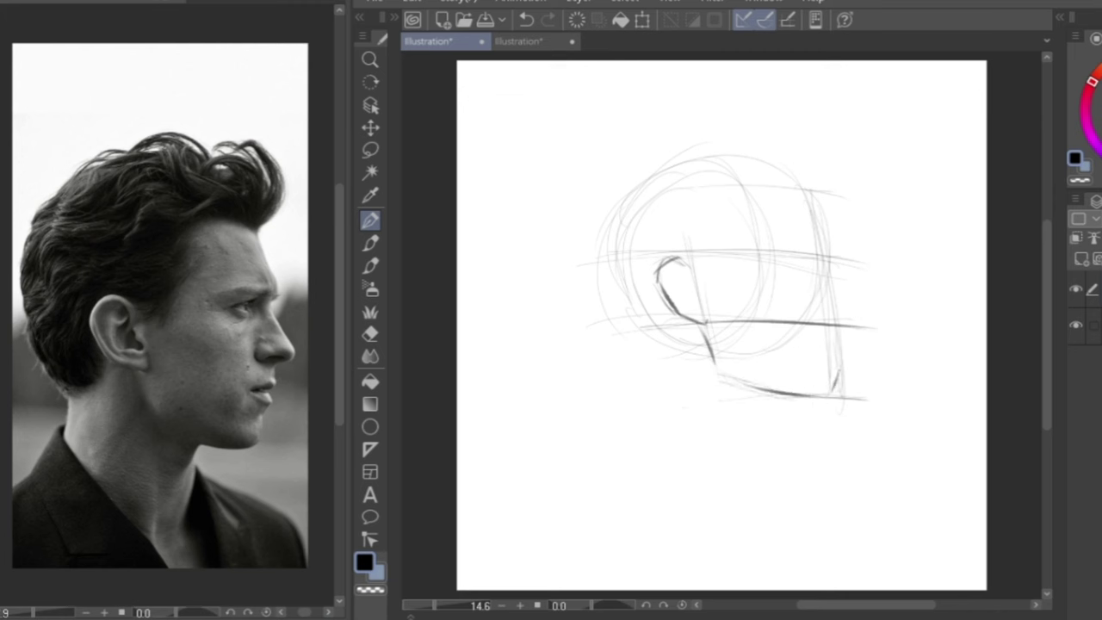
# Draw the forehead contour, brow ridge, eye socket and temple plane on the front of the head
pyautogui.moveTo(802, 192); pyautogui.dragTo(822, 271)
pyautogui.moveTo(825, 257); pyautogui.dragTo(792, 253)
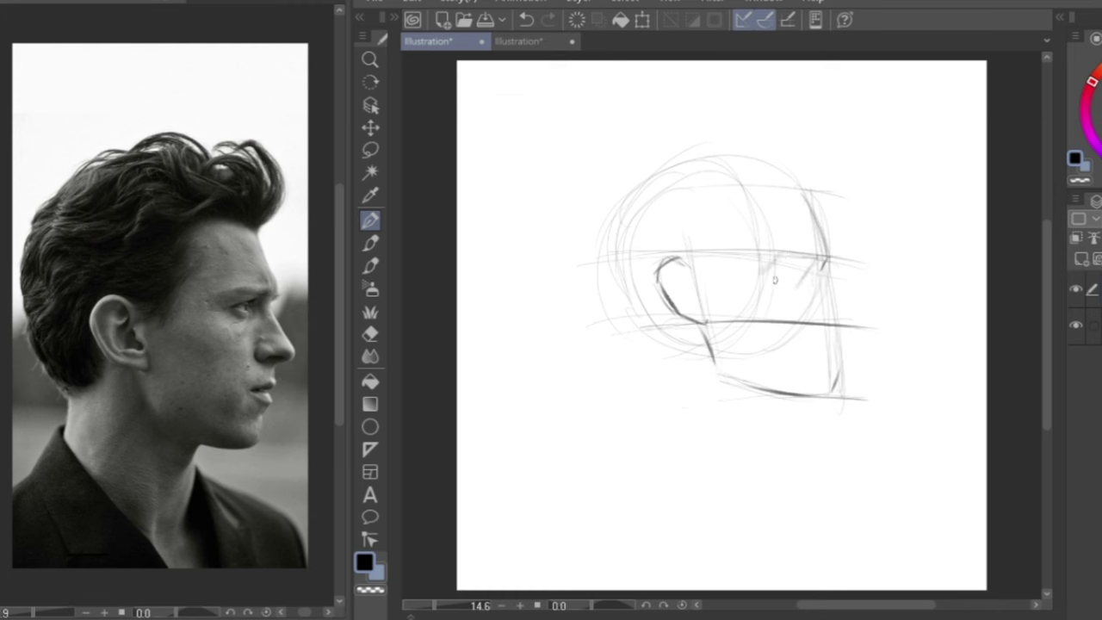
pyautogui.moveTo(761, 279)
pyautogui.mouseDown()
pyautogui.moveTo(819, 292)
pyautogui.moveTo(757, 274)
pyautogui.moveTo(787, 253)
pyautogui.moveTo(745, 276)
pyautogui.moveTo(779, 246)
pyautogui.mouseUp()
pyautogui.moveTo(746, 196); pyautogui.dragTo(769, 262)
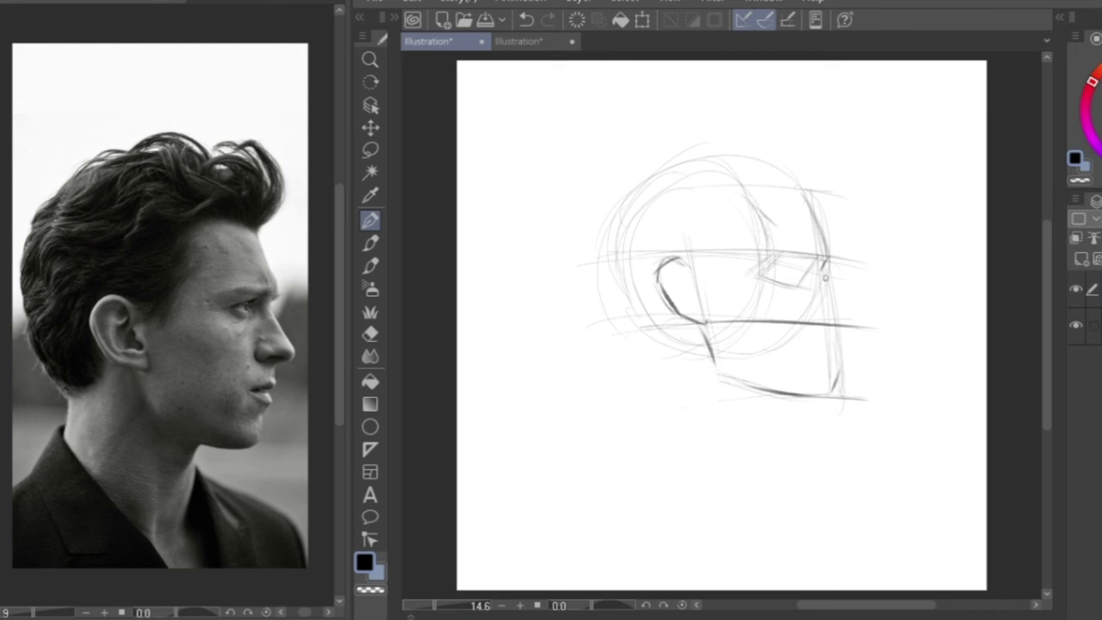
# Draw the profile of the nose, lips and chin, and erase the stray construction lines around the chin
pyautogui.moveTo(820, 272)
pyautogui.mouseDown()
pyautogui.moveTo(857, 312)
pyautogui.moveTo(847, 324)
pyautogui.mouseUp()
pyautogui.moveTo(841, 324); pyautogui.dragTo(831, 390)
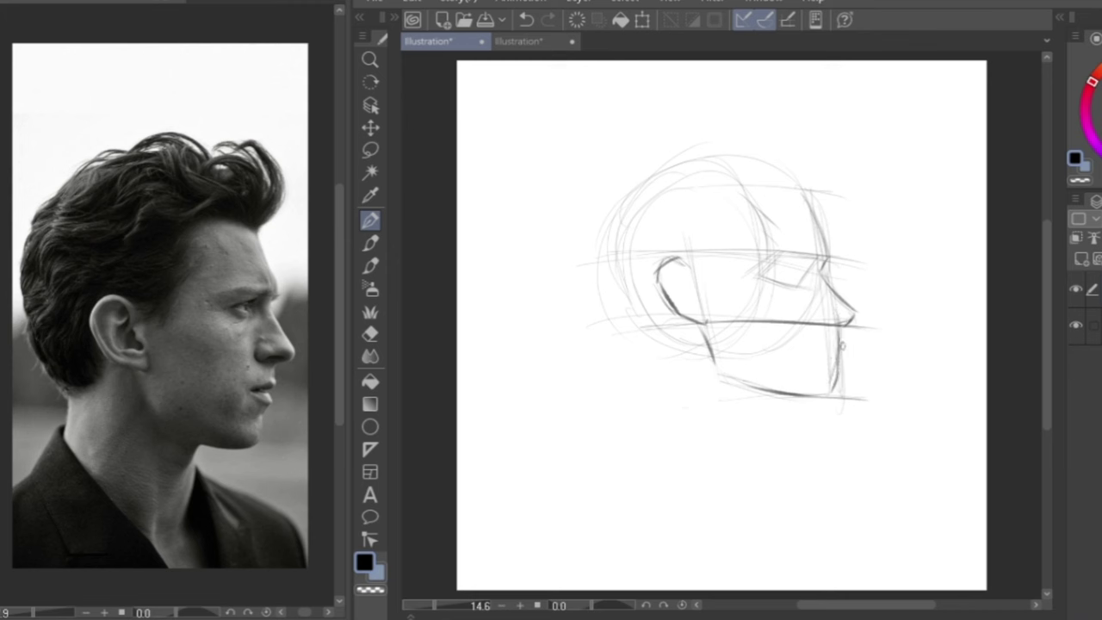
pyautogui.moveTo(842, 346)
pyautogui.mouseDown()
pyautogui.moveTo(841, 390)
pyautogui.moveTo(811, 410)
pyautogui.moveTo(768, 390)
pyautogui.moveTo(825, 403)
pyautogui.mouseUp()
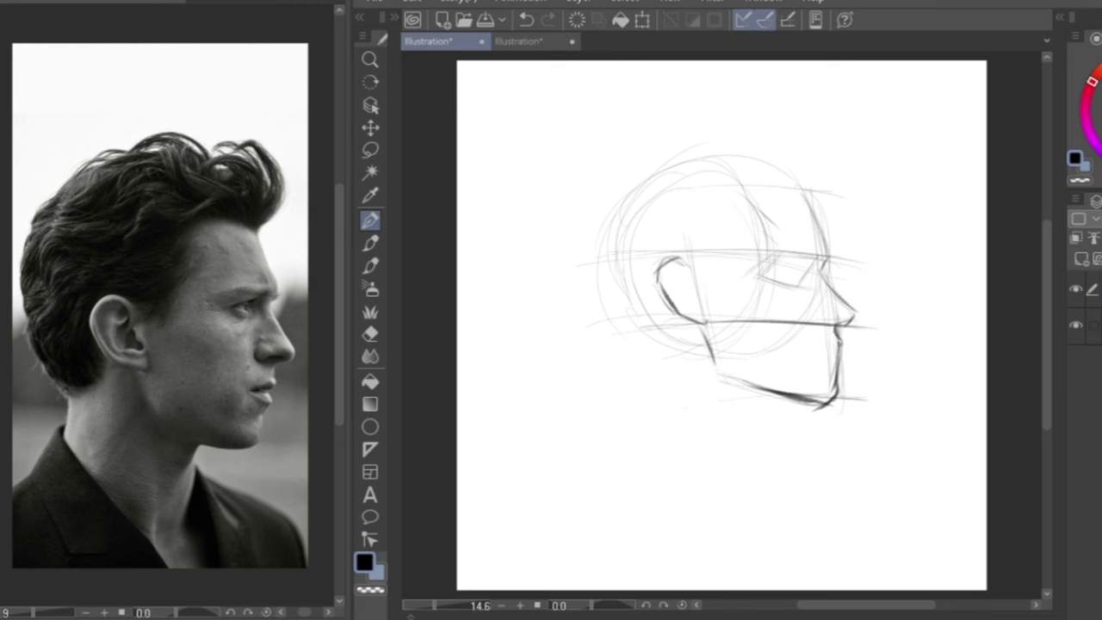
pyautogui.moveTo(835, 349)
pyautogui.mouseDown()
pyautogui.moveTo(819, 355)
pyautogui.moveTo(837, 349)
pyautogui.moveTo(825, 409)
pyautogui.mouseUp()
pyautogui.press('e')
pyautogui.moveTo(838, 372); pyautogui.dragTo(825, 412)
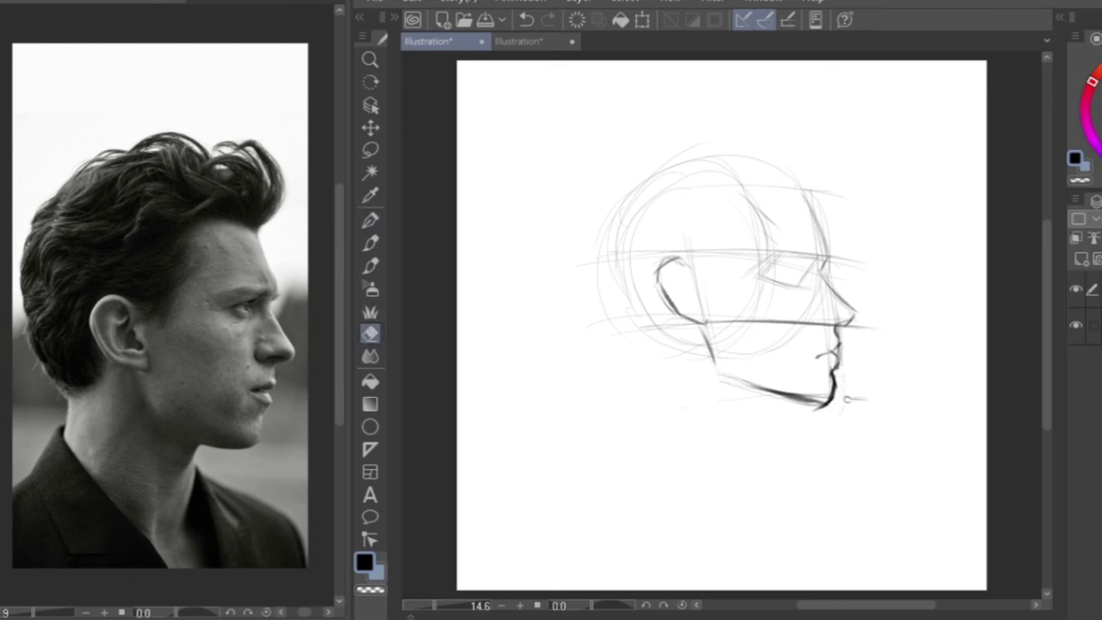
# Draw the nostril and underside of the nose with the pencil, and sketch a light cheekbone line below the eye socket
pyautogui.click(371, 220)
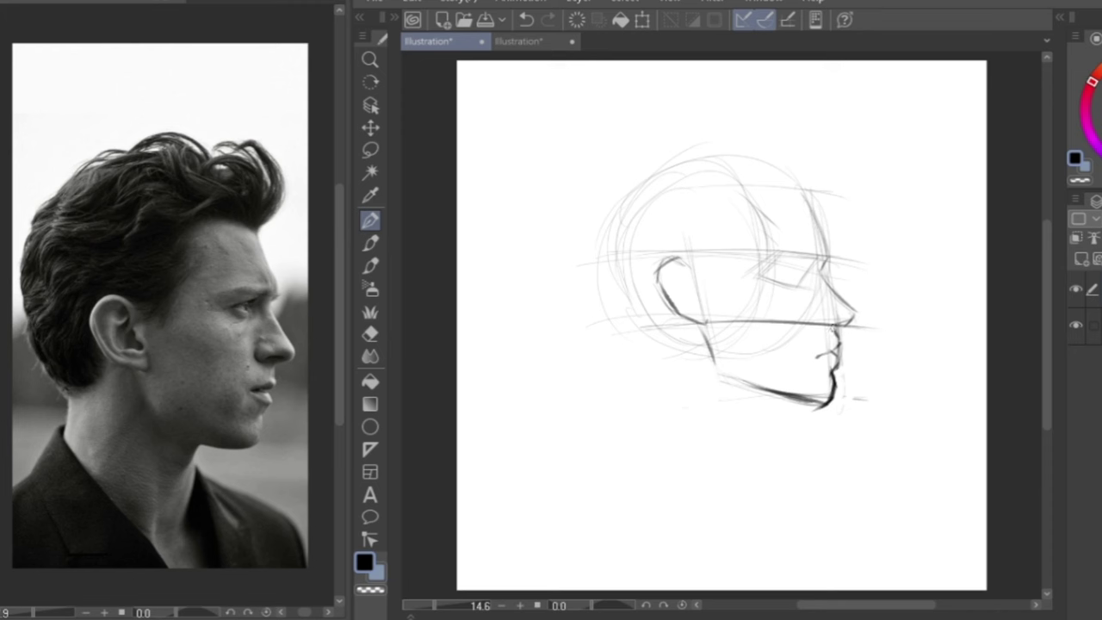
pyautogui.moveTo(845, 318); pyautogui.dragTo(824, 324)
pyautogui.moveTo(830, 323)
pyautogui.mouseDown()
pyautogui.moveTo(817, 315)
pyautogui.moveTo(833, 322)
pyautogui.moveTo(814, 327)
pyautogui.moveTo(824, 309)
pyautogui.mouseUp()
pyautogui.moveTo(756, 275)
pyautogui.mouseDown()
pyautogui.moveTo(722, 305)
pyautogui.moveTo(770, 319)
pyautogui.mouseUp()
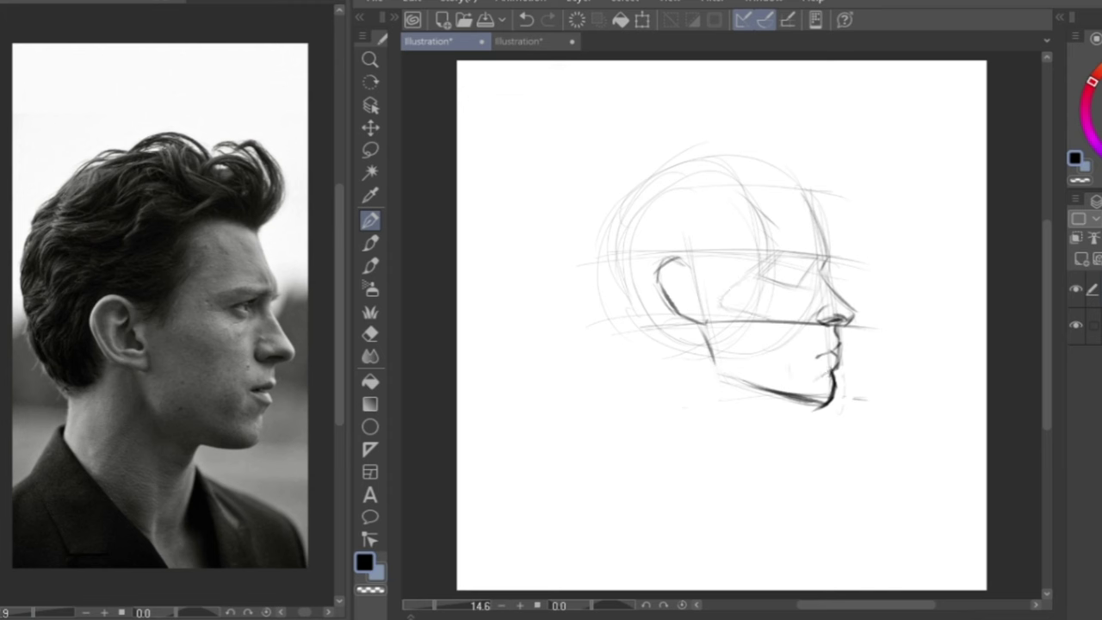
# Sketch the sideburn hairline, darken the ear, and rough in the hair contour around the back of the head
pyautogui.moveTo(714, 256); pyautogui.dragTo(752, 227)
pyautogui.moveTo(706, 260)
pyautogui.mouseDown()
pyautogui.moveTo(738, 241)
pyautogui.moveTo(704, 261)
pyautogui.moveTo(707, 282)
pyautogui.moveTo(694, 271)
pyautogui.moveTo(658, 297)
pyautogui.moveTo(695, 328)
pyautogui.moveTo(665, 362)
pyautogui.mouseUp()
pyautogui.moveTo(665, 359)
pyautogui.mouseDown()
pyautogui.moveTo(612, 280)
pyautogui.moveTo(602, 215)
pyautogui.moveTo(642, 157)
pyautogui.moveTo(696, 132)
pyautogui.mouseUp()
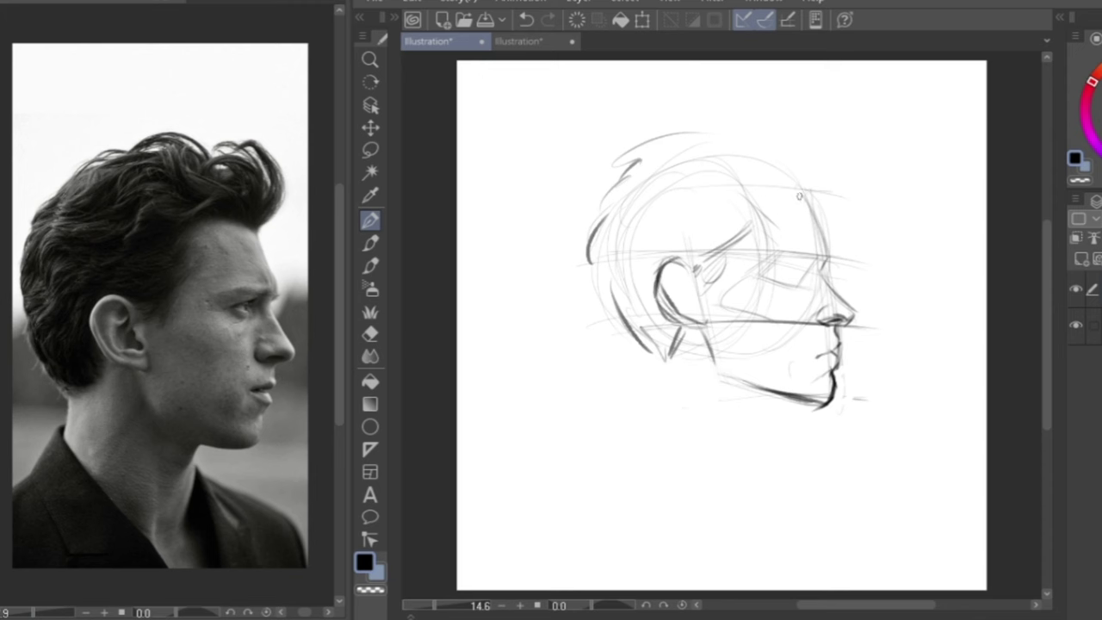
# Darken the forehead edge and draw the eyebrow and the eye in profile beneath it
pyautogui.moveTo(813, 207)
pyautogui.mouseDown()
pyautogui.moveTo(832, 264)
pyautogui.moveTo(791, 255)
pyautogui.mouseUp()
pyautogui.moveTo(782, 253)
pyautogui.mouseDown()
pyautogui.moveTo(780, 280)
pyautogui.moveTo(810, 268)
pyautogui.moveTo(775, 274)
pyautogui.mouseUp()
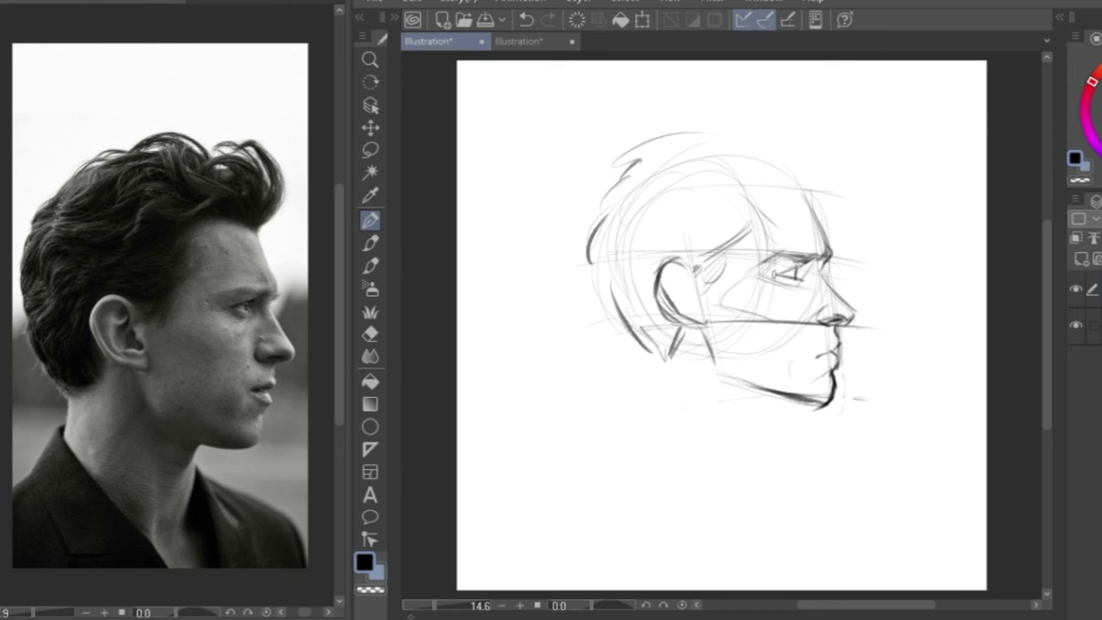
pyautogui.moveTo(800, 284)
pyautogui.mouseDown()
pyautogui.moveTo(774, 275)
pyautogui.moveTo(803, 277)
pyautogui.mouseUp()
# Lasso the nose, nudge it slightly upward with the Move layer tool, and deselect it
pyautogui.click(371, 150)
pyautogui.moveTo(813, 320)
pyautogui.mouseDown()
pyautogui.moveTo(814, 267)
pyautogui.moveTo(866, 327)
pyautogui.moveTo(829, 334)
pyautogui.mouseUp()
pyautogui.press('k')
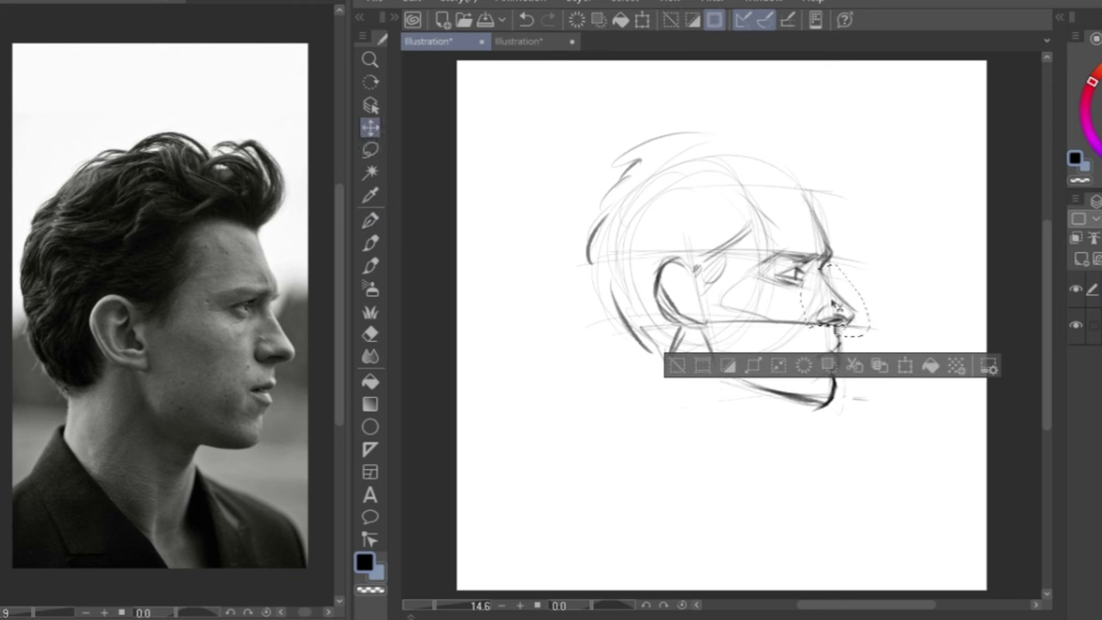
pyautogui.press('Up')
pyautogui.press('Up')
pyautogui.press('Up')
pyautogui.press('Up')
pyautogui.press('Up')
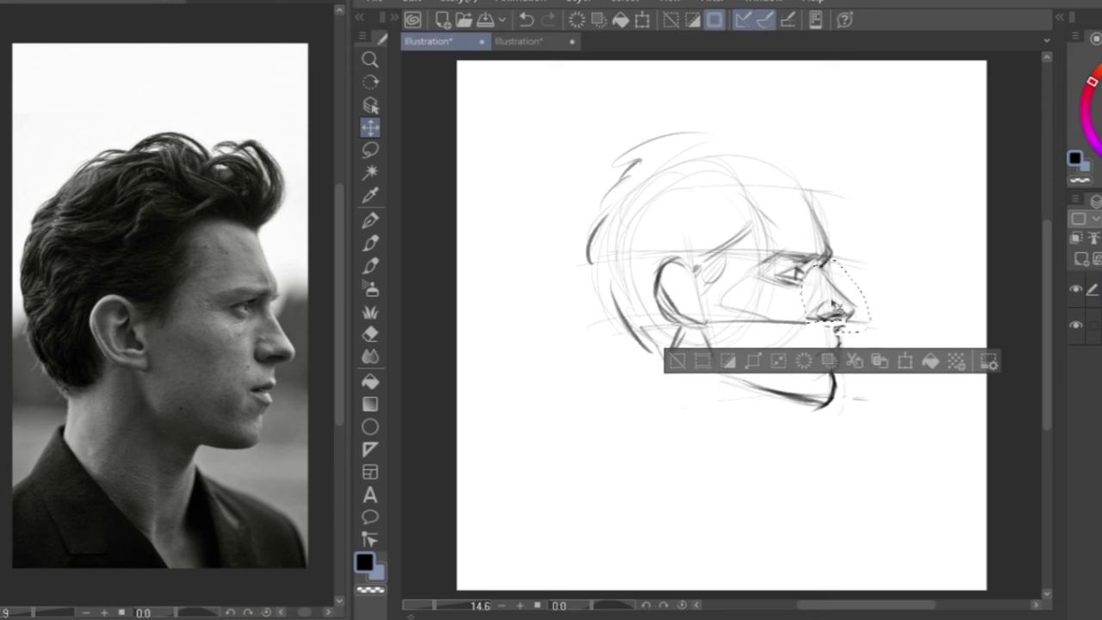
pyautogui.hotkey('ctrl', 'd')
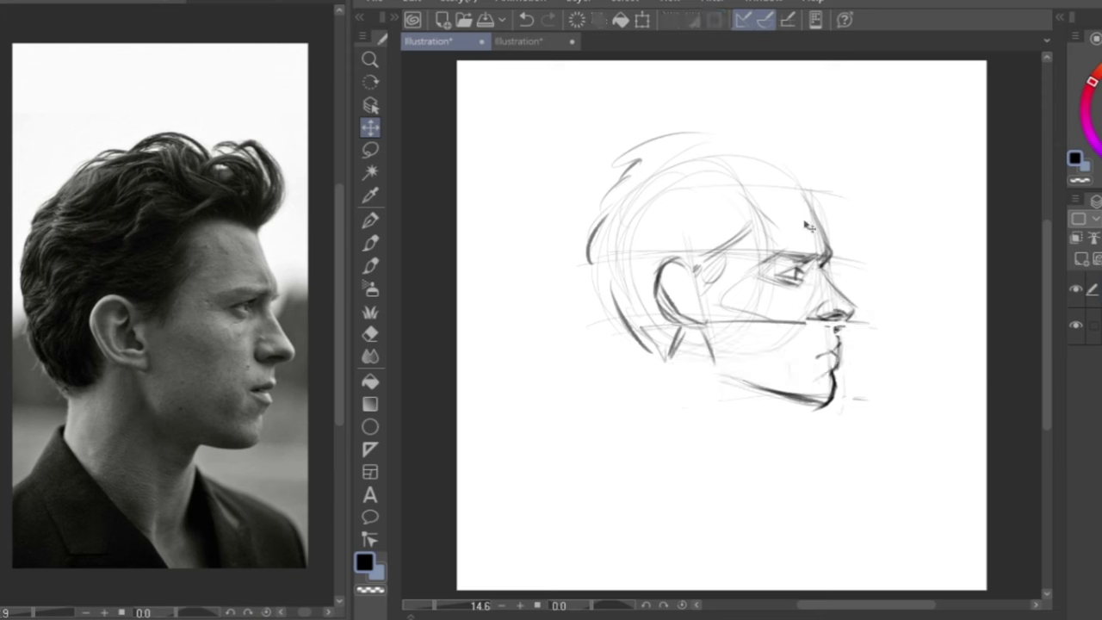
# Lasso the mouth area, nudge it slightly upward toward the nose, and deselect it
pyautogui.click(370, 150)
pyautogui.moveTo(853, 317)
pyautogui.mouseDown()
pyautogui.moveTo(801, 349)
pyautogui.moveTo(815, 371)
pyautogui.moveTo(863, 367)
pyautogui.moveTo(849, 320)
pyautogui.mouseUp()
pyautogui.press('k')
pyautogui.press('Up')
pyautogui.press('Up')
pyautogui.press('Up')
pyautogui.press('Up')
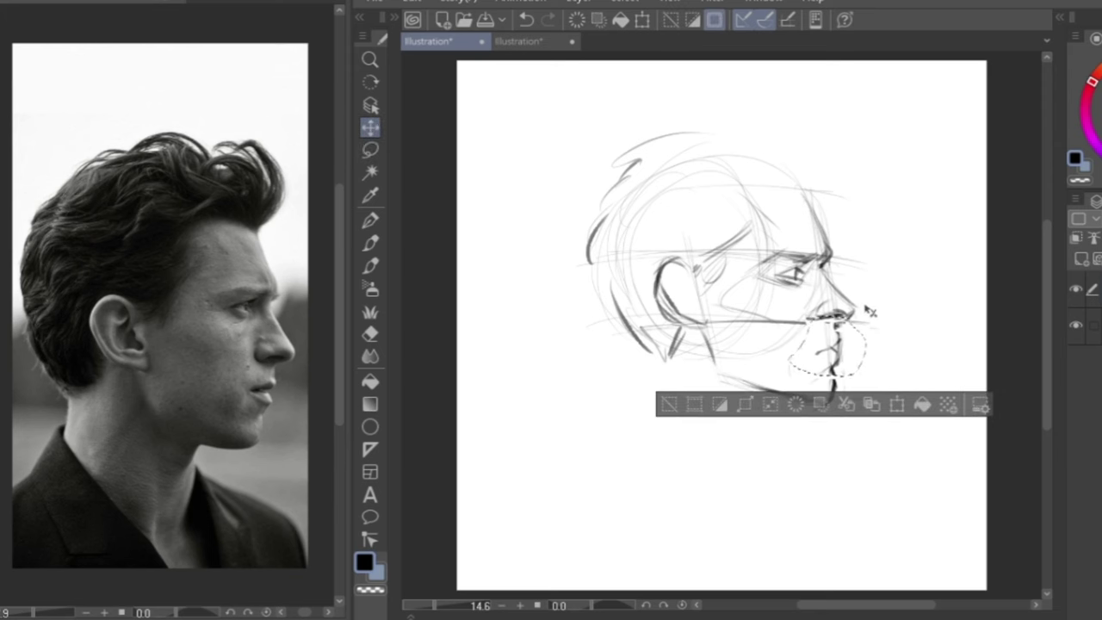
pyautogui.press('Down')
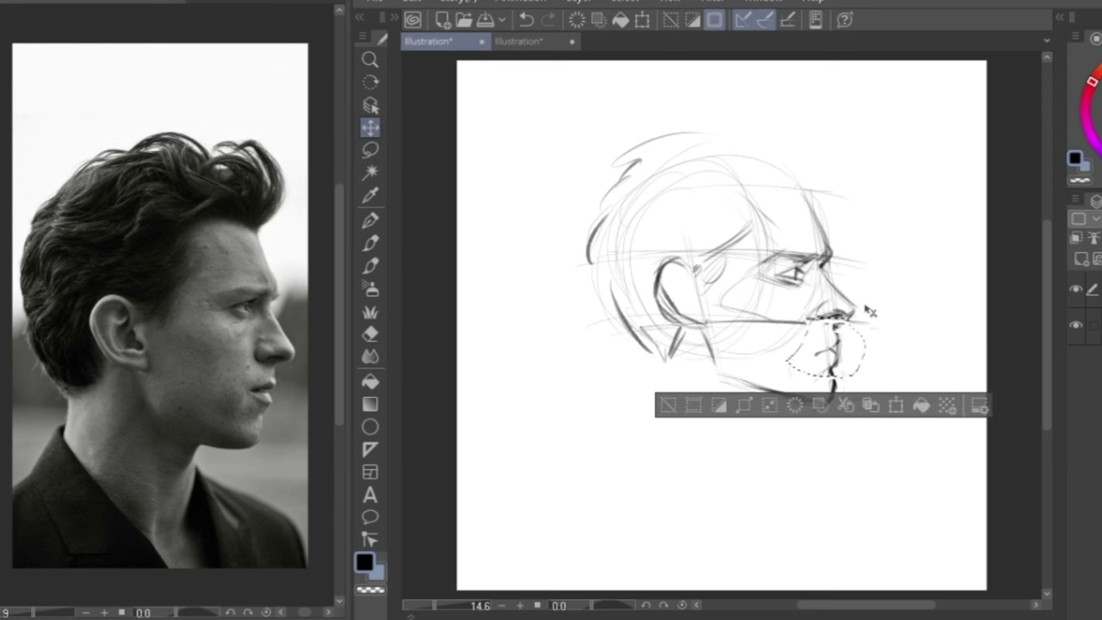
pyautogui.hotkey('ctrl', 'd')
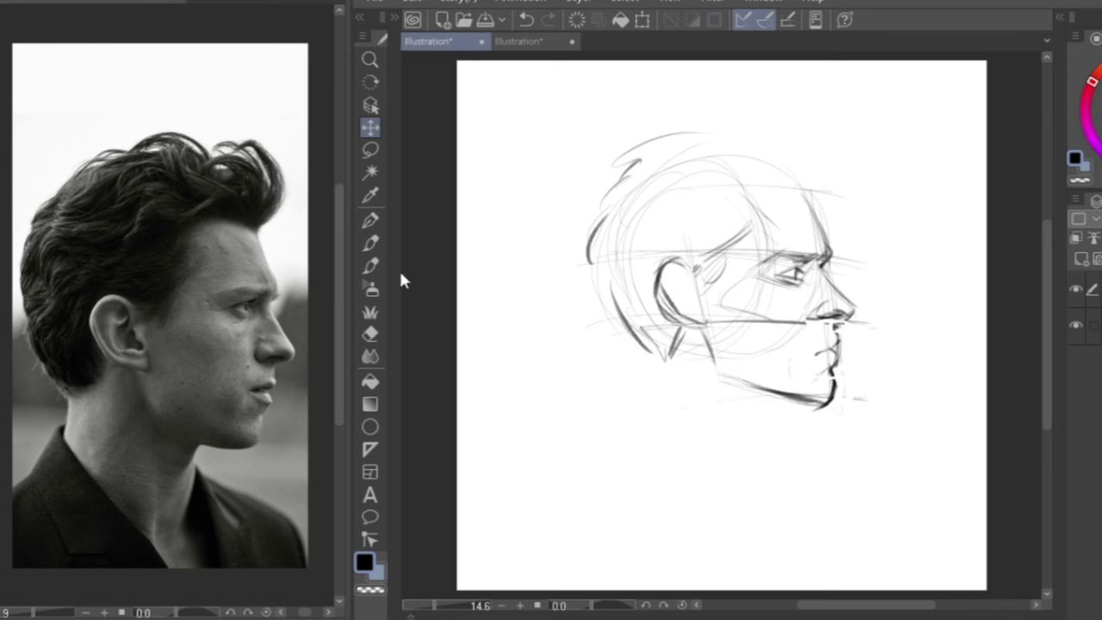
# Extend the back of the head down into the nape with the pencil and redraw the lower edge of the jaw
pyautogui.click(371, 219)
pyautogui.moveTo(603, 284)
pyautogui.mouseDown()
pyautogui.moveTo(647, 361)
pyautogui.moveTo(645, 393)
pyautogui.mouseUp()
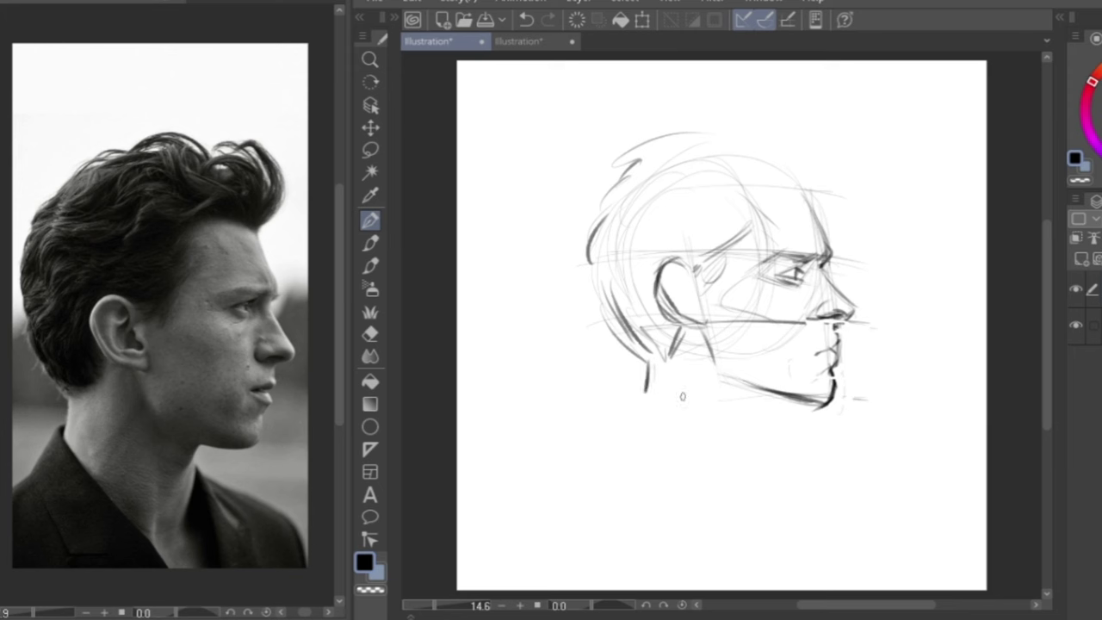
pyautogui.moveTo(820, 408)
pyautogui.mouseDown()
pyautogui.moveTo(755, 406)
pyautogui.moveTo(730, 386)
pyautogui.moveTo(743, 402)
pyautogui.mouseUp()
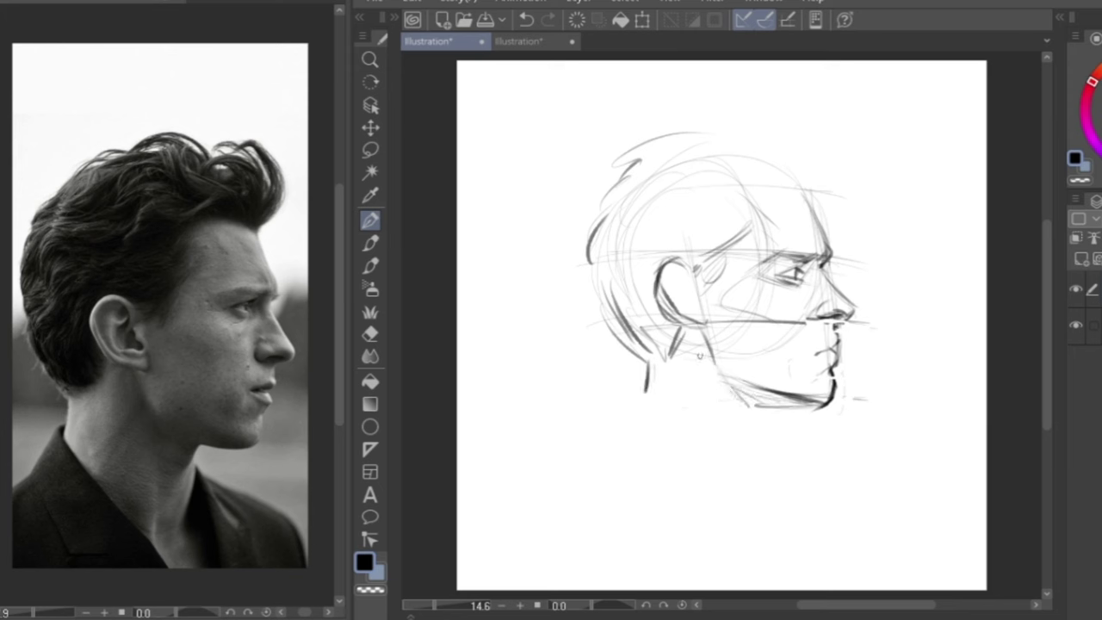
# Draw the neck muscle, the throat and the diagonal collar line across the base of the neck
pyautogui.moveTo(690, 366); pyautogui.dragTo(690, 442)
pyautogui.moveTo(721, 355); pyautogui.dragTo(749, 436)
pyautogui.moveTo(782, 398); pyautogui.dragTo(763, 437)
pyautogui.moveTo(739, 422); pyautogui.dragTo(758, 482)
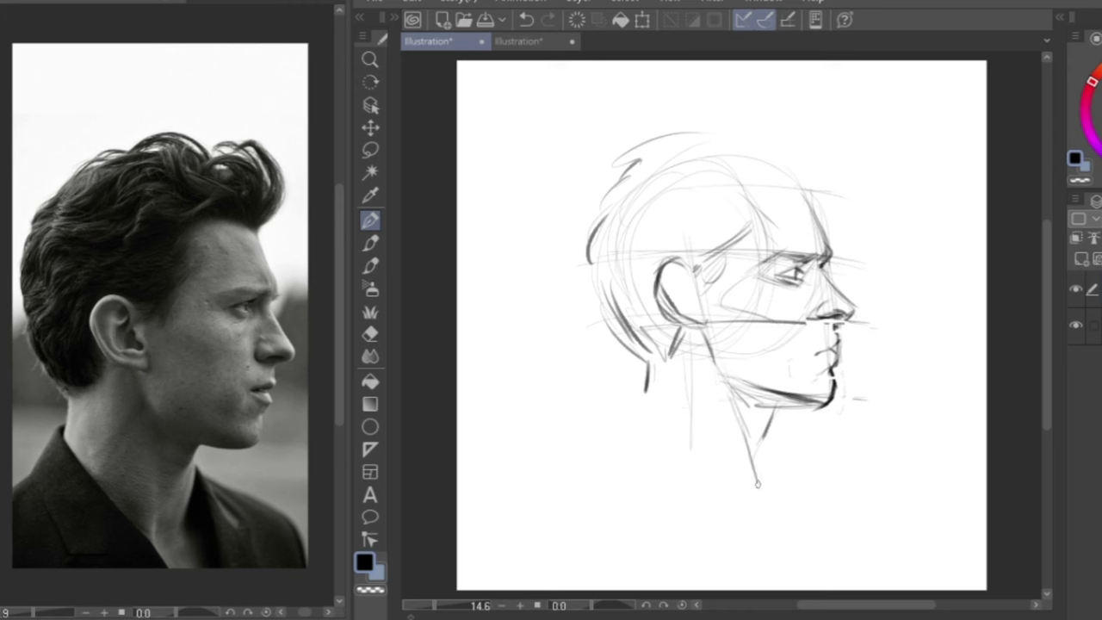
pyautogui.moveTo(766, 421); pyautogui.dragTo(766, 491)
pyautogui.moveTo(732, 410)
pyautogui.mouseDown()
pyautogui.moveTo(748, 485)
pyautogui.moveTo(766, 426)
pyautogui.moveTo(749, 493)
pyautogui.moveTo(775, 510)
pyautogui.moveTo(626, 416)
pyautogui.mouseUp()
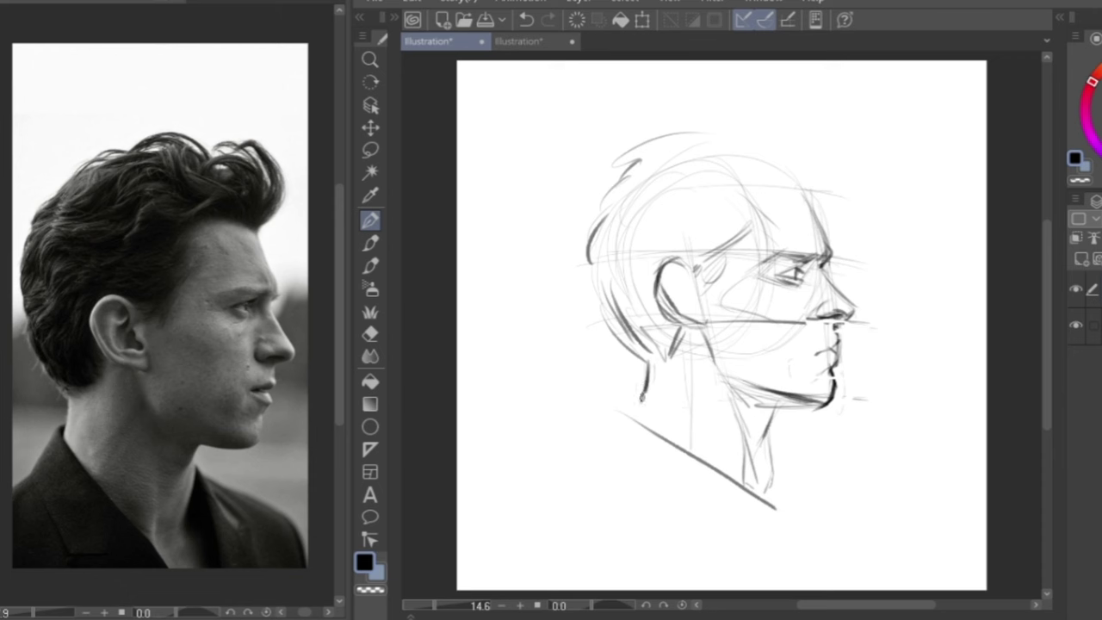
pyautogui.moveTo(646, 392)
pyautogui.mouseDown()
pyautogui.moveTo(640, 407)
pyautogui.moveTo(715, 471)
pyautogui.mouseUp()
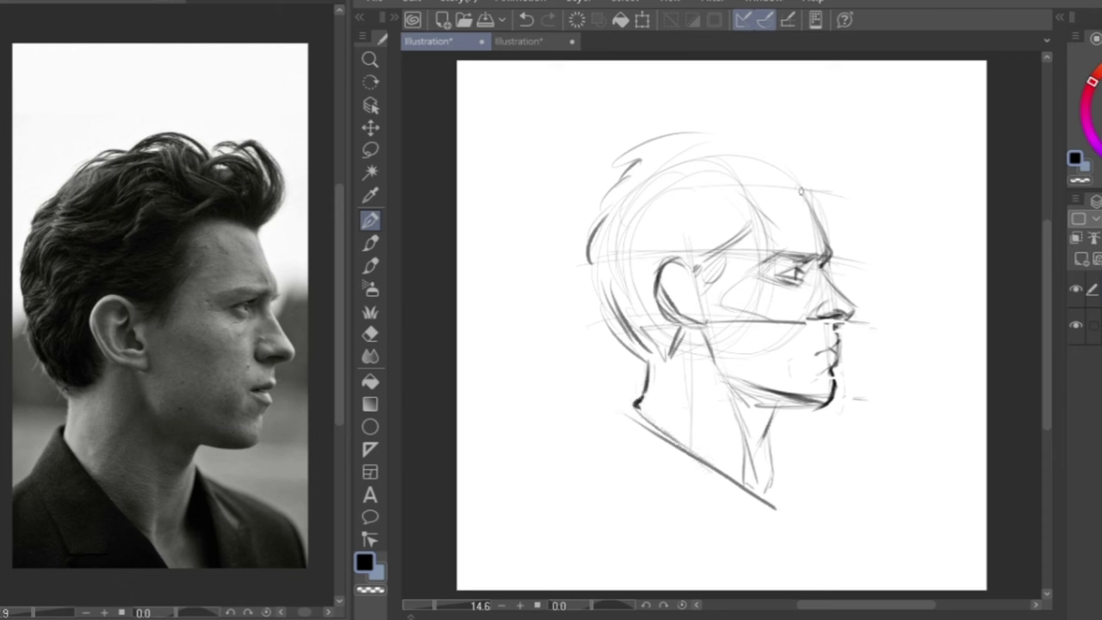
# Outline the swept-back hair from the forehead quiff over the crown and down the back of the head
pyautogui.moveTo(805, 192)
pyautogui.mouseDown()
pyautogui.moveTo(824, 172)
pyautogui.moveTo(810, 187)
pyautogui.moveTo(821, 176)
pyautogui.moveTo(799, 115)
pyautogui.moveTo(833, 139)
pyautogui.moveTo(814, 185)
pyautogui.mouseUp()
pyautogui.moveTo(784, 110)
pyautogui.mouseDown()
pyautogui.moveTo(809, 157)
pyautogui.moveTo(801, 147)
pyautogui.mouseUp()
pyautogui.moveTo(797, 116)
pyautogui.mouseDown()
pyautogui.moveTo(731, 127)
pyautogui.moveTo(760, 149)
pyautogui.moveTo(684, 129)
pyautogui.mouseUp()
pyautogui.moveTo(667, 124)
pyautogui.mouseDown()
pyautogui.moveTo(632, 149)
pyautogui.moveTo(613, 143)
pyautogui.moveTo(554, 205)
pyautogui.mouseUp()
pyautogui.moveTo(570, 212); pyautogui.dragTo(563, 254)
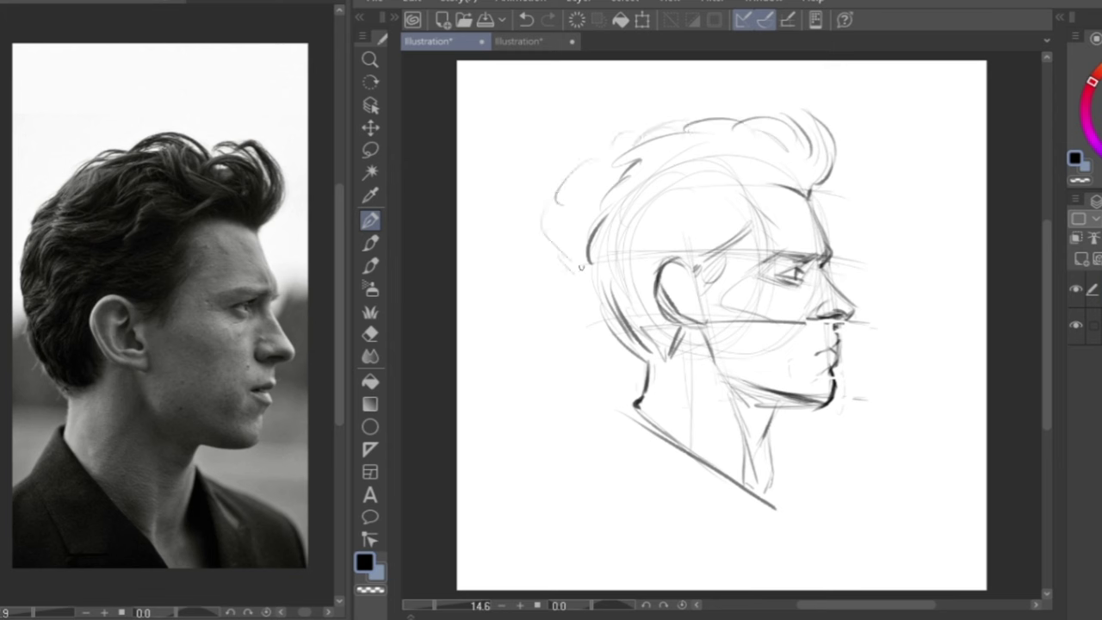
pyautogui.moveTo(653, 148)
pyautogui.mouseDown()
pyautogui.moveTo(618, 162)
pyautogui.moveTo(582, 222)
pyautogui.moveTo(572, 277)
pyautogui.moveTo(606, 315)
pyautogui.mouseUp()
pyautogui.moveTo(599, 169); pyautogui.dragTo(679, 129)
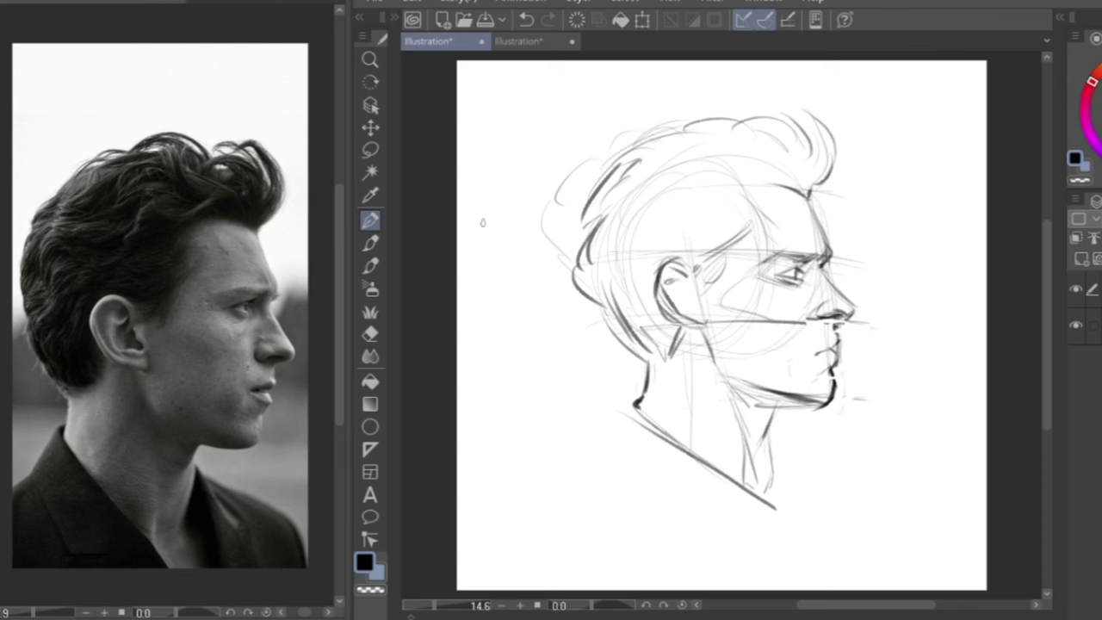
# Lasso the eye, adjust its position beneath the brow with the Move layer tool, and deselect it
pyautogui.click(370, 149)
pyautogui.moveTo(801, 256)
pyautogui.mouseDown()
pyautogui.moveTo(818, 277)
pyautogui.moveTo(808, 260)
pyautogui.moveTo(811, 271)
pyautogui.mouseUp()
pyautogui.press('k')
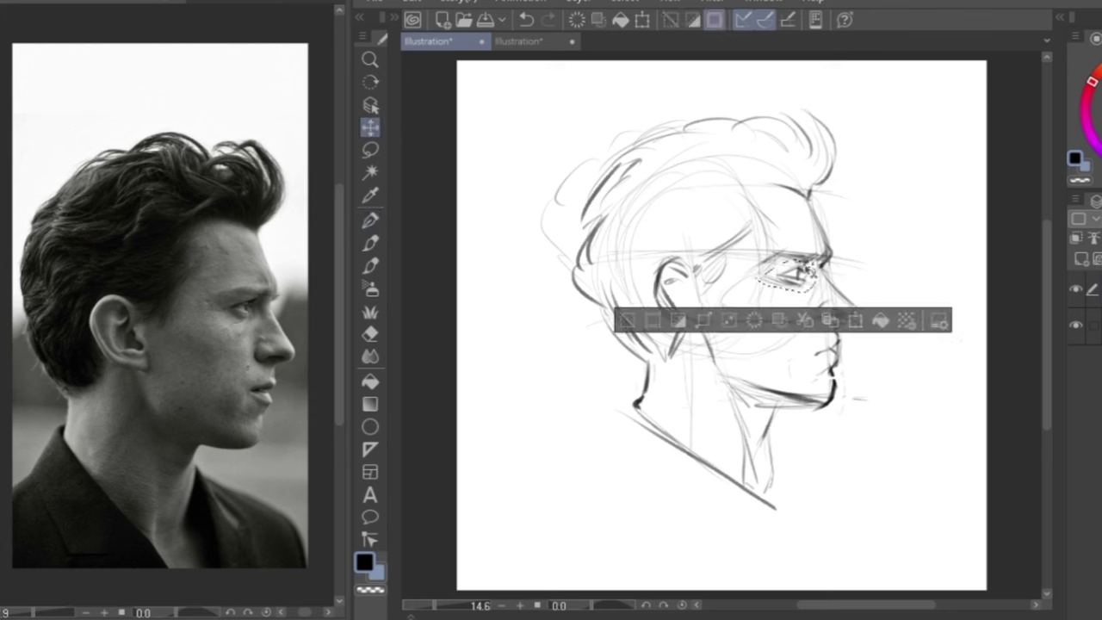
pyautogui.hotkey('ctrl', 'd')
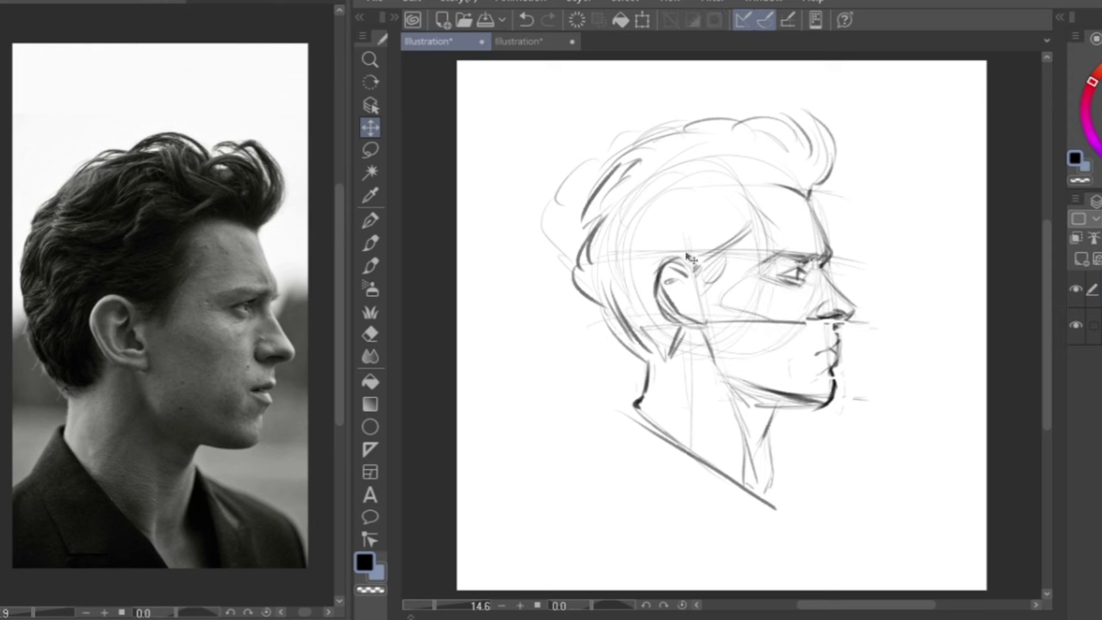
# Flip the sketch horizontally to check its proportions, and flip it back to the original orientation
pyautogui.click(398, 16)
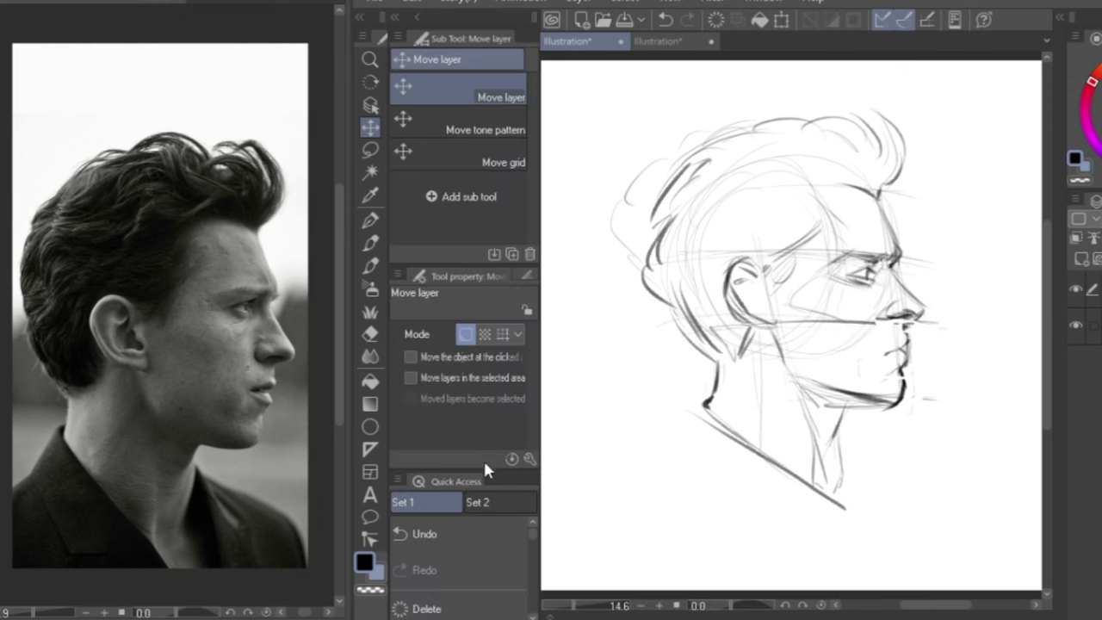
pyautogui.moveTo(534, 564); pyautogui.dragTo(534, 575)
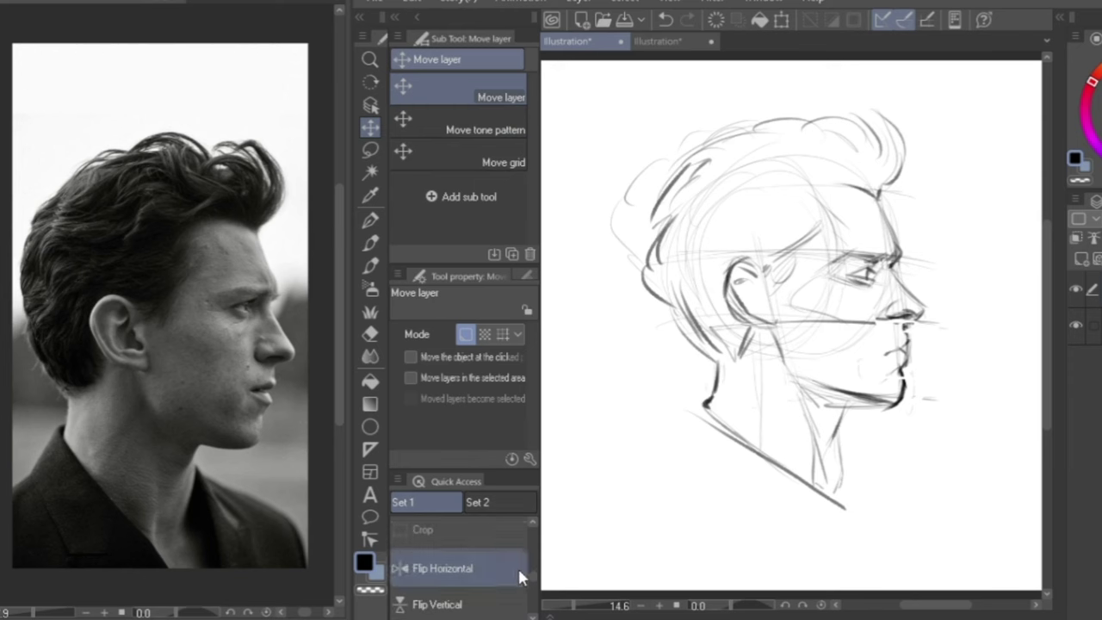
pyautogui.click(517, 567)
pyautogui.click(520, 576)
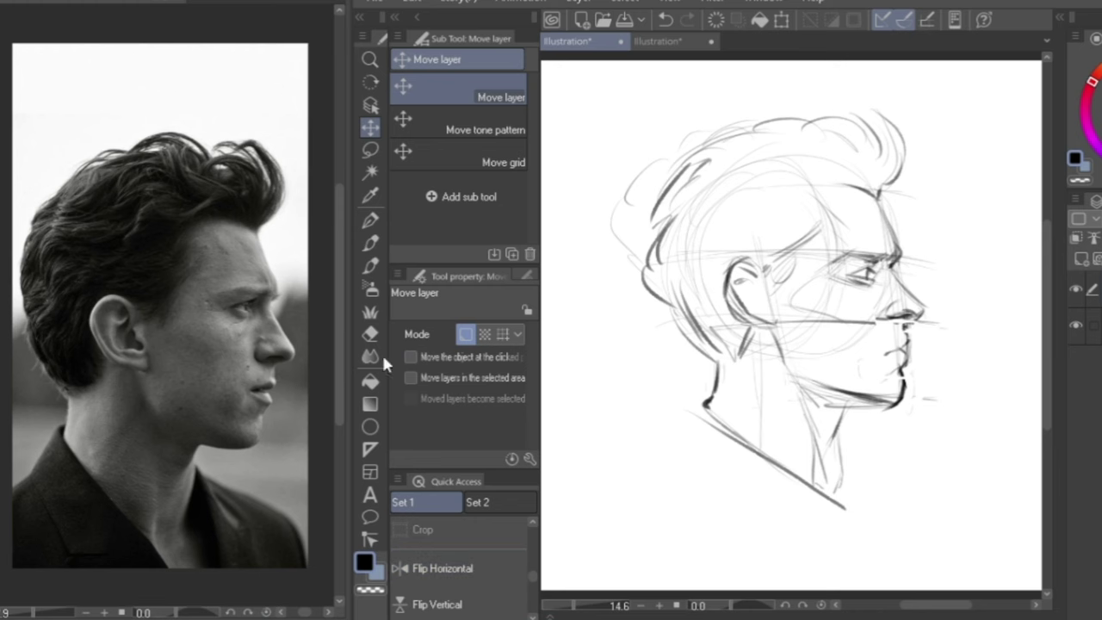
pyautogui.click(396, 18)
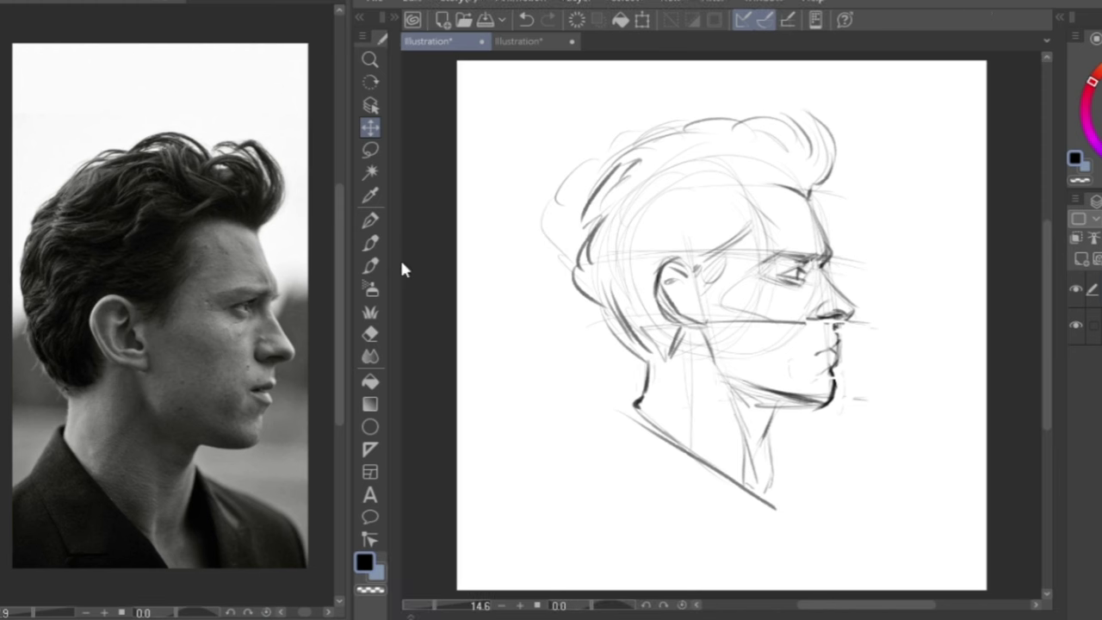
# Draw the jacket collar behind the nape, the lapel edges, the dark far collar at the throat and the shoulder lines
pyautogui.click(372, 222)
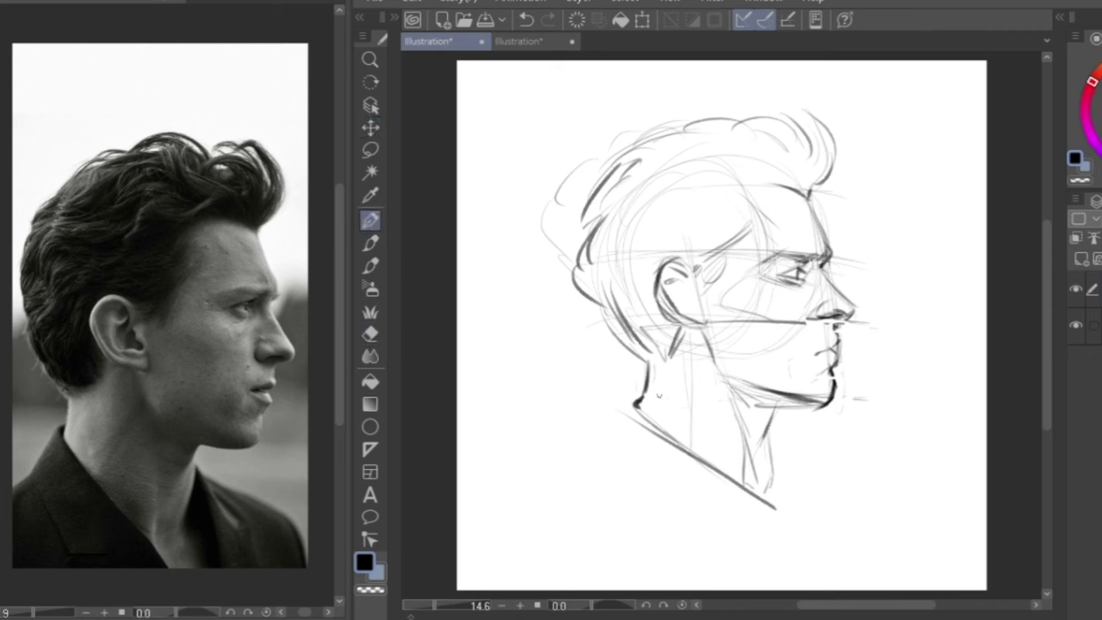
pyautogui.moveTo(647, 361)
pyautogui.mouseDown()
pyautogui.moveTo(638, 404)
pyautogui.moveTo(600, 465)
pyautogui.moveTo(664, 493)
pyautogui.mouseUp()
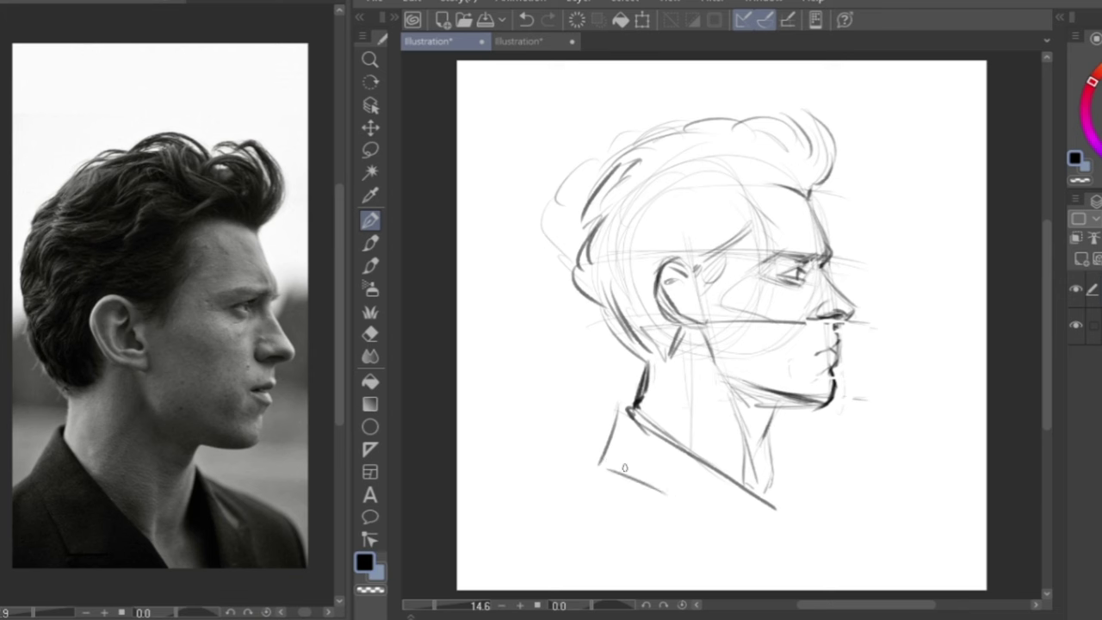
pyautogui.moveTo(769, 441); pyautogui.dragTo(801, 520)
pyautogui.moveTo(765, 430)
pyautogui.mouseDown()
pyautogui.moveTo(772, 490)
pyautogui.moveTo(784, 487)
pyautogui.moveTo(775, 468)
pyautogui.moveTo(801, 508)
pyautogui.mouseUp()
pyautogui.moveTo(778, 463)
pyautogui.mouseDown()
pyautogui.moveTo(805, 527)
pyautogui.moveTo(822, 465)
pyautogui.mouseUp()
pyautogui.hotkey('ctrl', 'z')
pyautogui.moveTo(594, 473); pyautogui.dragTo(563, 482)
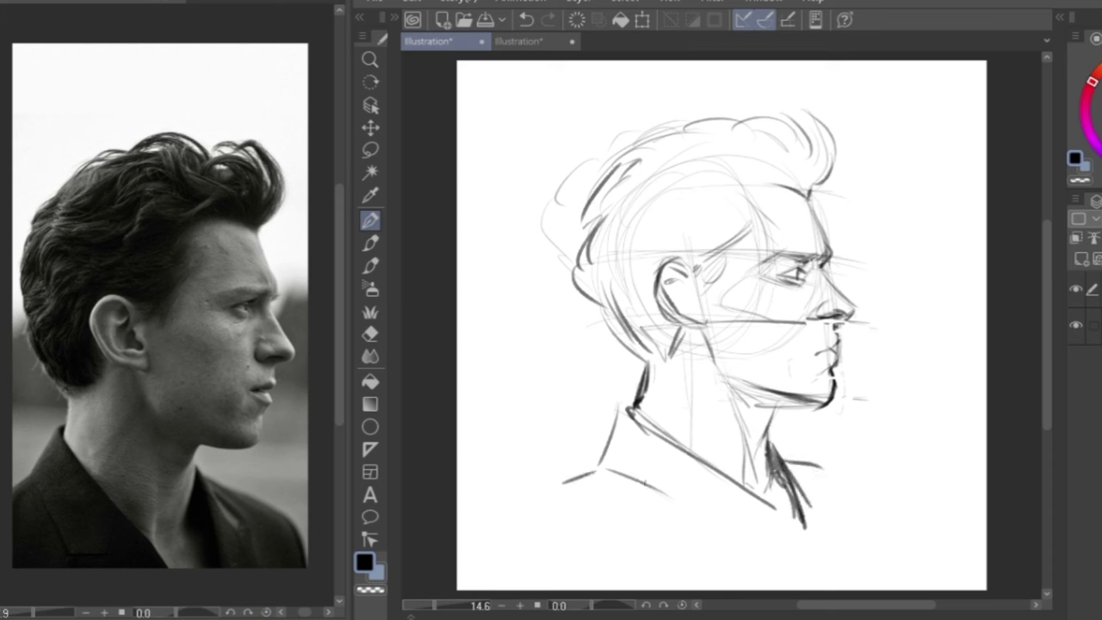
pyautogui.moveTo(656, 490); pyautogui.dragTo(676, 496)
# Darken the lips and add a diagonal cheek plane line running down from the cheekbone
pyautogui.moveTo(833, 319); pyautogui.dragTo(828, 346)
pyautogui.moveTo(722, 295); pyautogui.dragTo(781, 341)
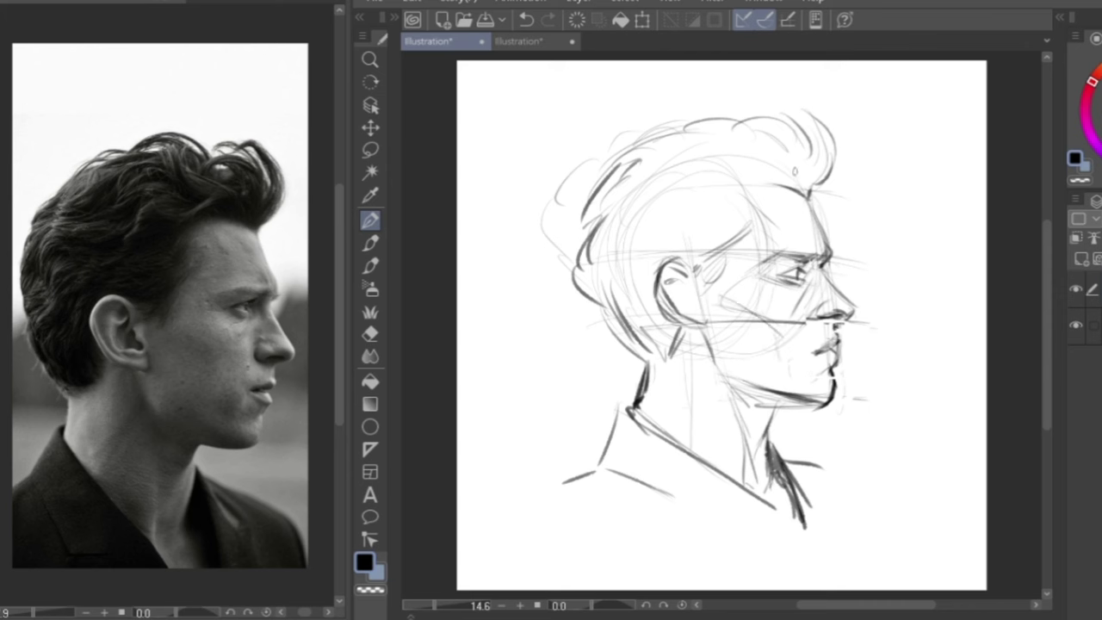
# Add darker hair strokes along the quiff, forehead hairline, crown and back of the head on the rough sketch
pyautogui.moveTo(800, 171); pyautogui.dragTo(760, 109)
pyautogui.moveTo(763, 108)
pyautogui.mouseDown()
pyautogui.moveTo(791, 117)
pyautogui.moveTo(799, 170)
pyautogui.moveTo(834, 163)
pyautogui.mouseUp()
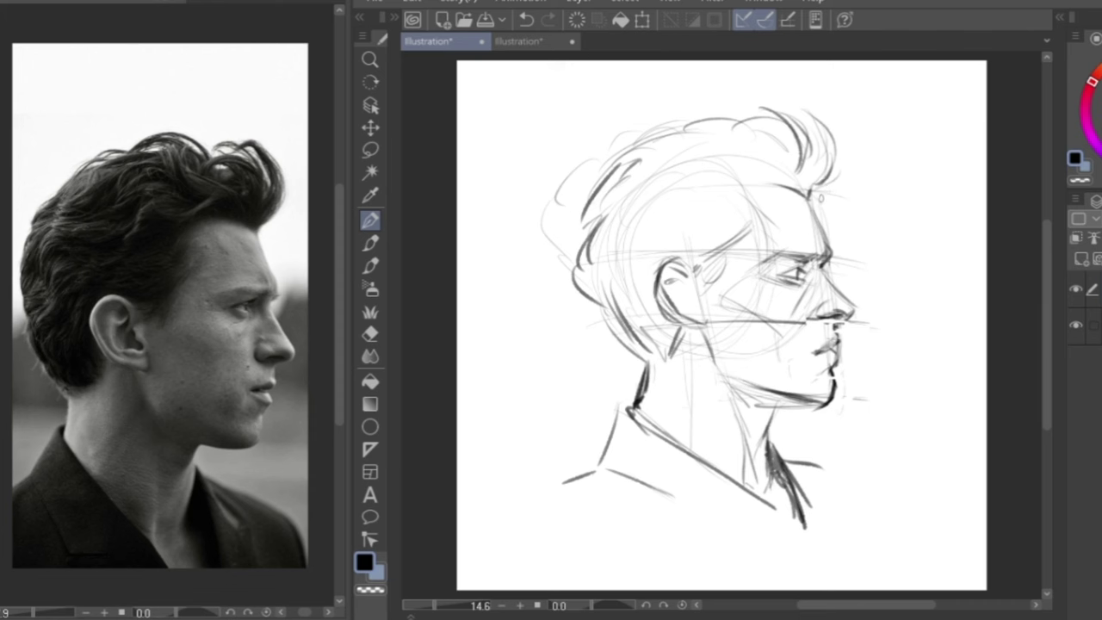
pyautogui.moveTo(753, 134)
pyautogui.mouseDown()
pyautogui.moveTo(743, 110)
pyautogui.moveTo(678, 112)
pyautogui.mouseUp()
pyautogui.moveTo(775, 172)
pyautogui.mouseDown()
pyautogui.moveTo(745, 200)
pyautogui.moveTo(759, 186)
pyautogui.moveTo(748, 177)
pyautogui.moveTo(732, 218)
pyautogui.moveTo(670, 194)
pyautogui.mouseUp()
pyautogui.moveTo(690, 134); pyautogui.dragTo(624, 176)
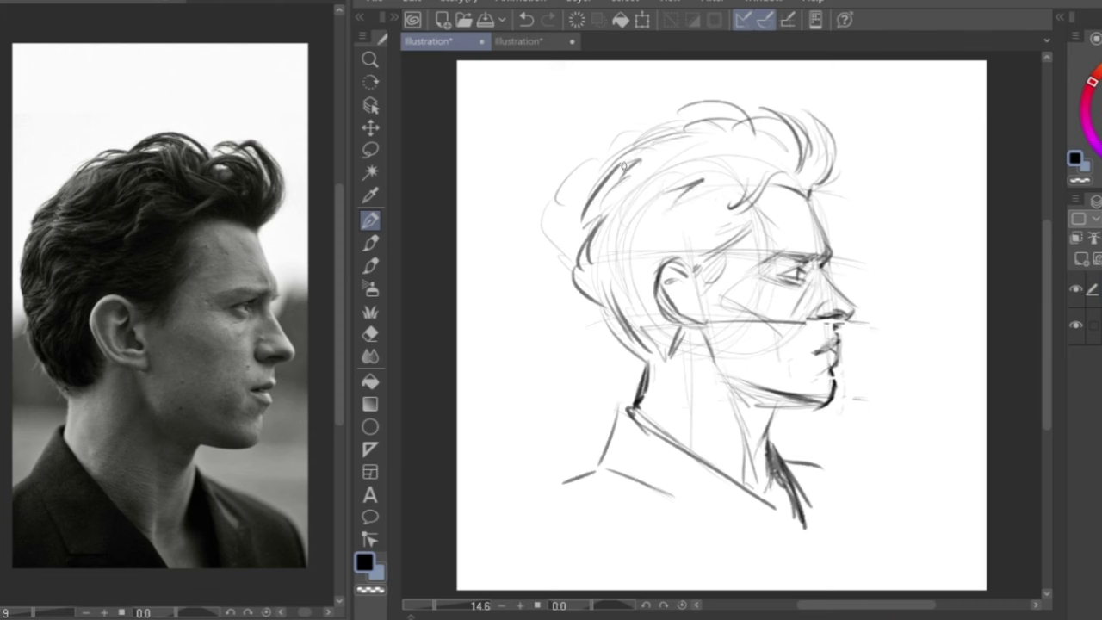
pyautogui.moveTo(687, 123); pyautogui.dragTo(607, 142)
pyautogui.moveTo(644, 139)
pyautogui.mouseDown()
pyautogui.moveTo(604, 170)
pyautogui.moveTo(570, 248)
pyautogui.moveTo(619, 315)
pyautogui.mouseUp()
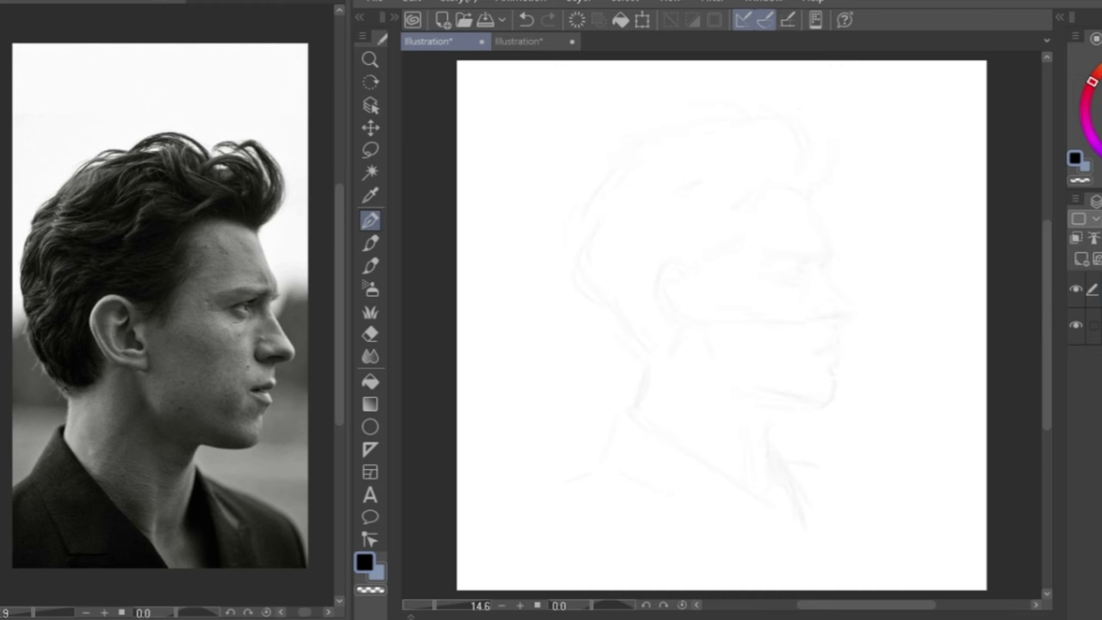
# Trace clean profile line art over the faded sketch, from the forehead down the nose, lips, chin and underside of the jaw
pyautogui.moveTo(811, 209)
pyautogui.mouseDown()
pyautogui.moveTo(830, 254)
pyautogui.moveTo(825, 276)
pyautogui.moveTo(852, 312)
pyautogui.moveTo(841, 323)
pyautogui.mouseUp()
pyautogui.moveTo(847, 309); pyautogui.dragTo(853, 316)
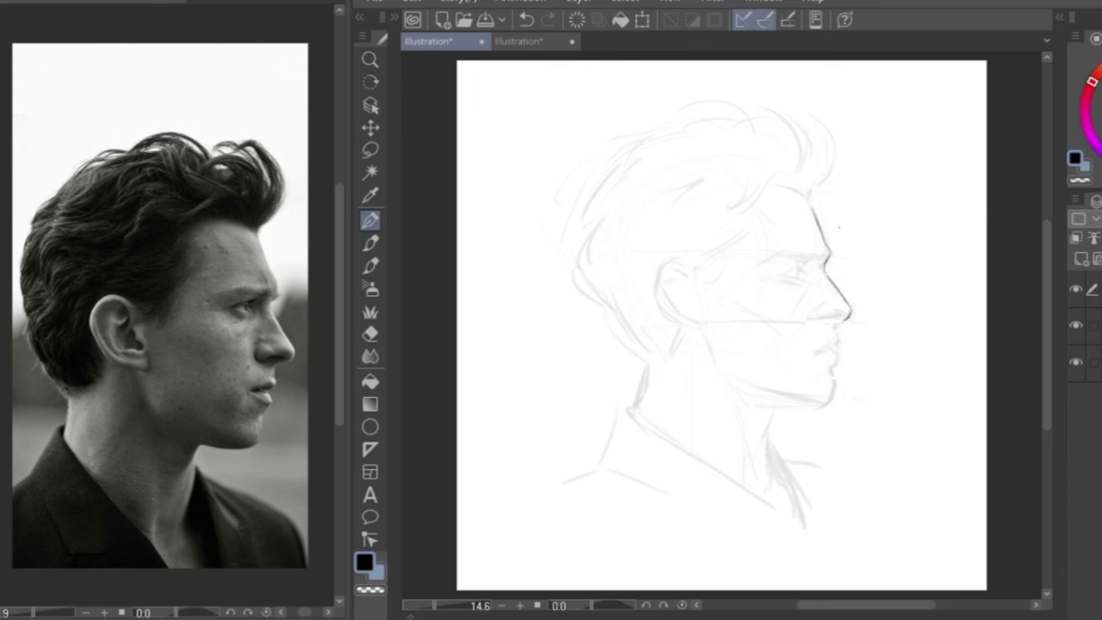
pyautogui.moveTo(847, 317); pyautogui.dragTo(836, 331)
pyautogui.moveTo(842, 324)
pyautogui.mouseDown()
pyautogui.moveTo(836, 348)
pyautogui.moveTo(816, 353)
pyautogui.moveTo(835, 348)
pyautogui.moveTo(837, 361)
pyautogui.mouseUp()
pyautogui.moveTo(837, 362); pyautogui.dragTo(830, 374)
pyautogui.moveTo(838, 361); pyautogui.dragTo(834, 368)
pyautogui.moveTo(832, 377); pyautogui.dragTo(817, 405)
pyautogui.moveTo(832, 375)
pyautogui.mouseDown()
pyautogui.moveTo(821, 406)
pyautogui.moveTo(777, 405)
pyautogui.mouseUp()
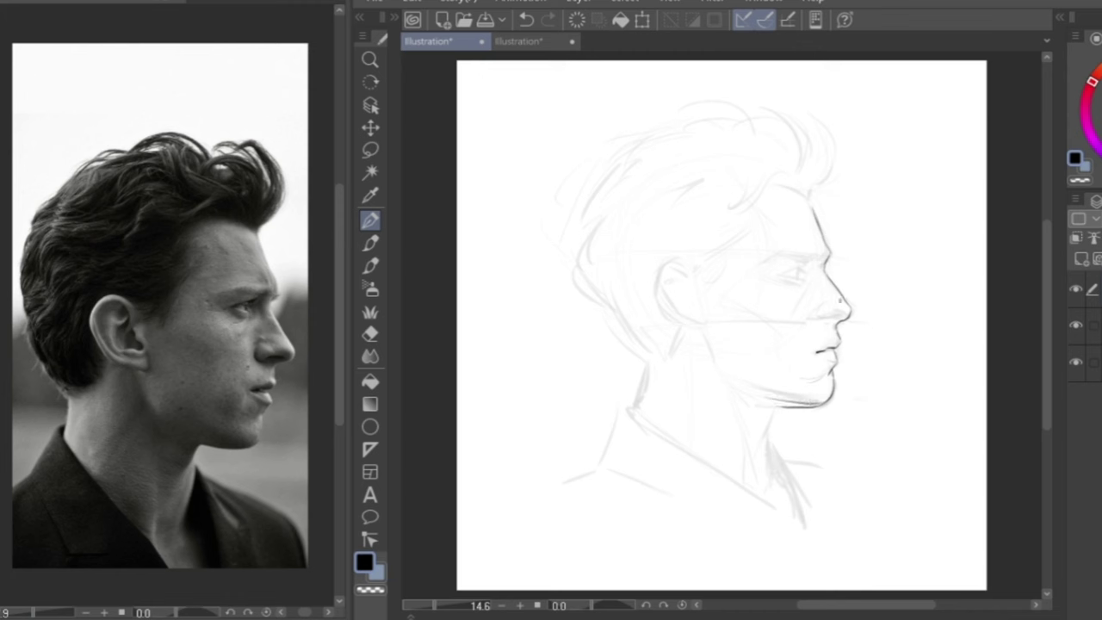
# Line the nostril and nose base, and draw the eyebrow strokes above the eye
pyautogui.moveTo(844, 317)
pyautogui.mouseDown()
pyautogui.moveTo(822, 319)
pyautogui.moveTo(832, 338)
pyautogui.moveTo(814, 316)
pyautogui.moveTo(820, 306)
pyautogui.moveTo(840, 320)
pyautogui.moveTo(822, 311)
pyautogui.mouseUp()
pyautogui.hotkey('ctrl', 'z')
pyautogui.moveTo(820, 261)
pyautogui.mouseDown()
pyautogui.moveTo(812, 272)
pyautogui.moveTo(828, 261)
pyautogui.moveTo(823, 247)
pyautogui.moveTo(801, 261)
pyautogui.moveTo(779, 255)
pyautogui.moveTo(784, 274)
pyautogui.mouseUp()
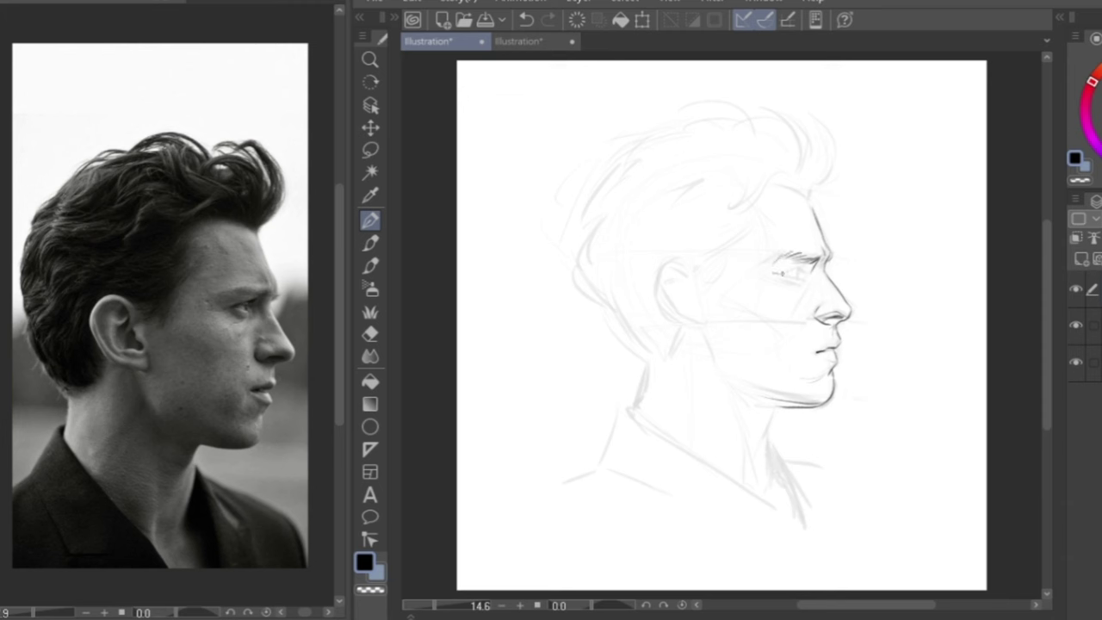
# Line the eyelids and iris beneath the brow, and start a short hair stroke at the temple
pyautogui.moveTo(782, 274); pyautogui.dragTo(794, 274)
pyautogui.moveTo(800, 268)
pyautogui.mouseDown()
pyautogui.moveTo(777, 276)
pyautogui.moveTo(806, 275)
pyautogui.mouseUp()
pyautogui.moveTo(790, 280)
pyautogui.mouseDown()
pyautogui.moveTo(803, 279)
pyautogui.moveTo(799, 290)
pyautogui.mouseUp()
pyautogui.hotkey('ctrl', 'z')
pyautogui.hotkey('ctrl', 'z')
pyautogui.moveTo(756, 243); pyautogui.dragTo(748, 251)
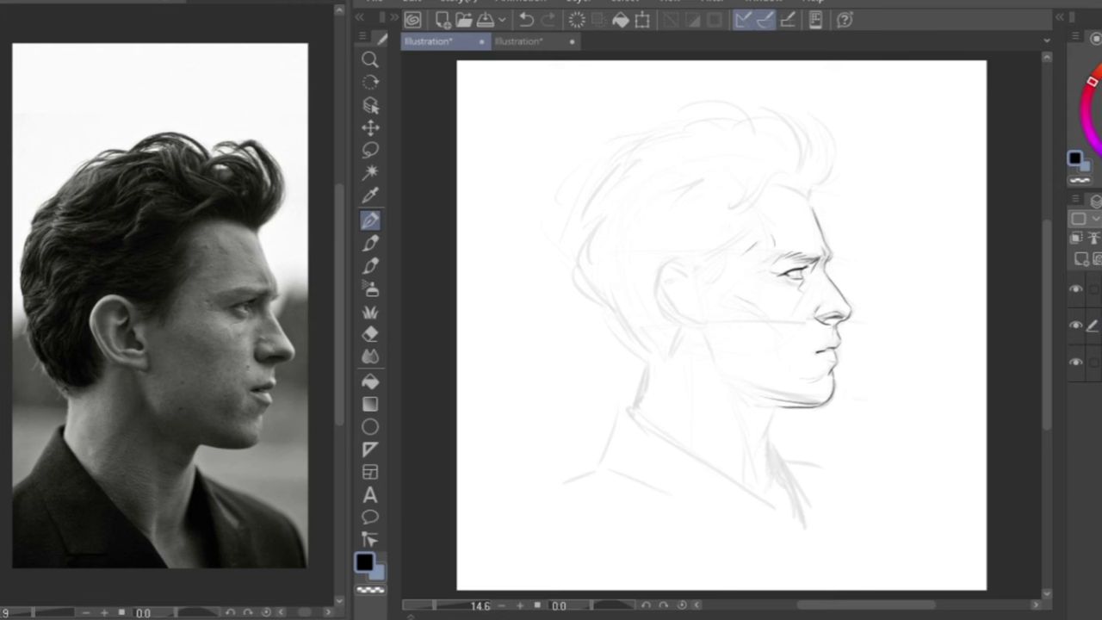
# Lasso the ear and back of the head on the rough sketch, nudge them toward the face with Move layer, and deselect
pyautogui.click(370, 150)
pyautogui.moveTo(736, 261)
pyautogui.mouseDown()
pyautogui.moveTo(723, 361)
pyautogui.moveTo(661, 515)
pyautogui.moveTo(517, 366)
pyautogui.moveTo(565, 187)
pyautogui.moveTo(678, 182)
pyautogui.moveTo(731, 278)
pyautogui.mouseUp()
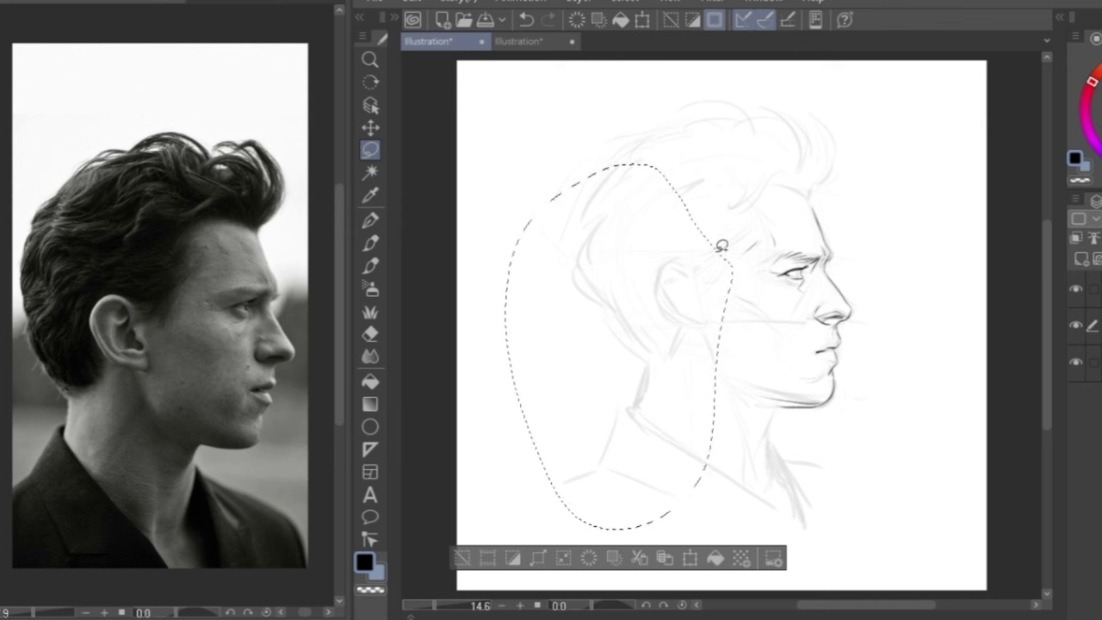
pyautogui.press('k')
pyautogui.press('Right')
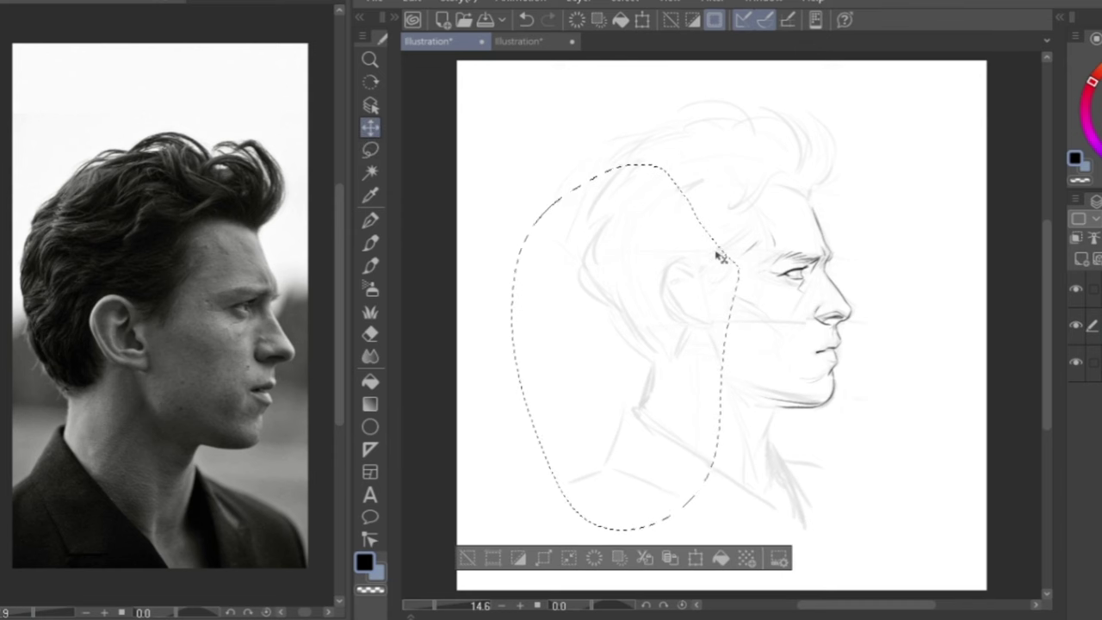
pyautogui.press('Up')
pyautogui.moveTo(721, 255); pyautogui.dragTo(722, 258)
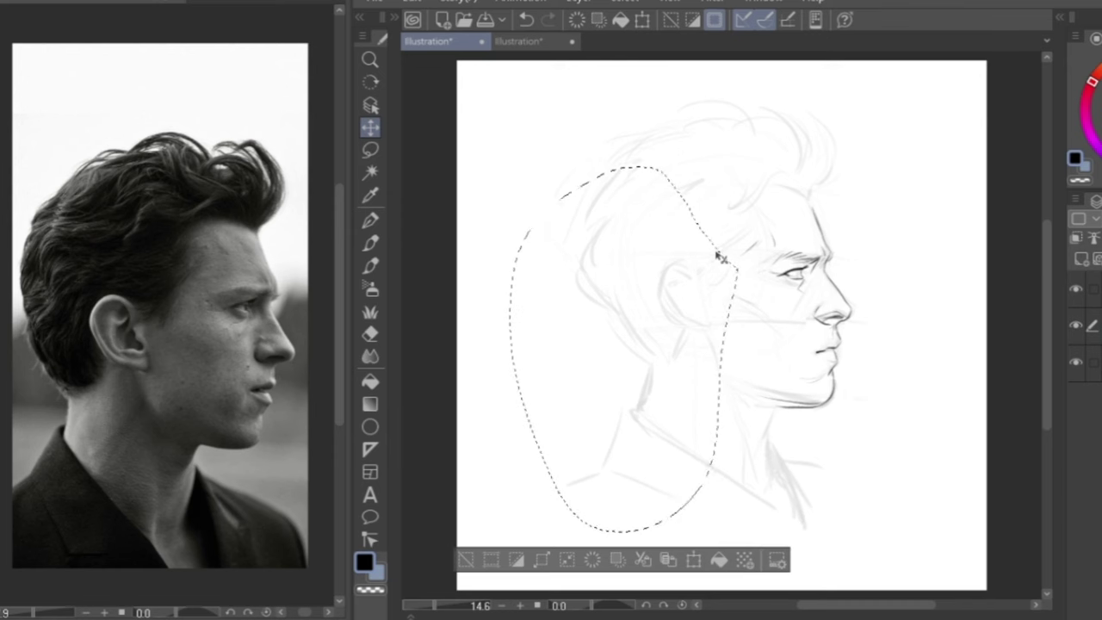
pyautogui.hotkey('ctrl', 'd')
# Return to the line art layer with the pen and draw the sideburn strands from the temple to the ear
pyautogui.click(370, 221)
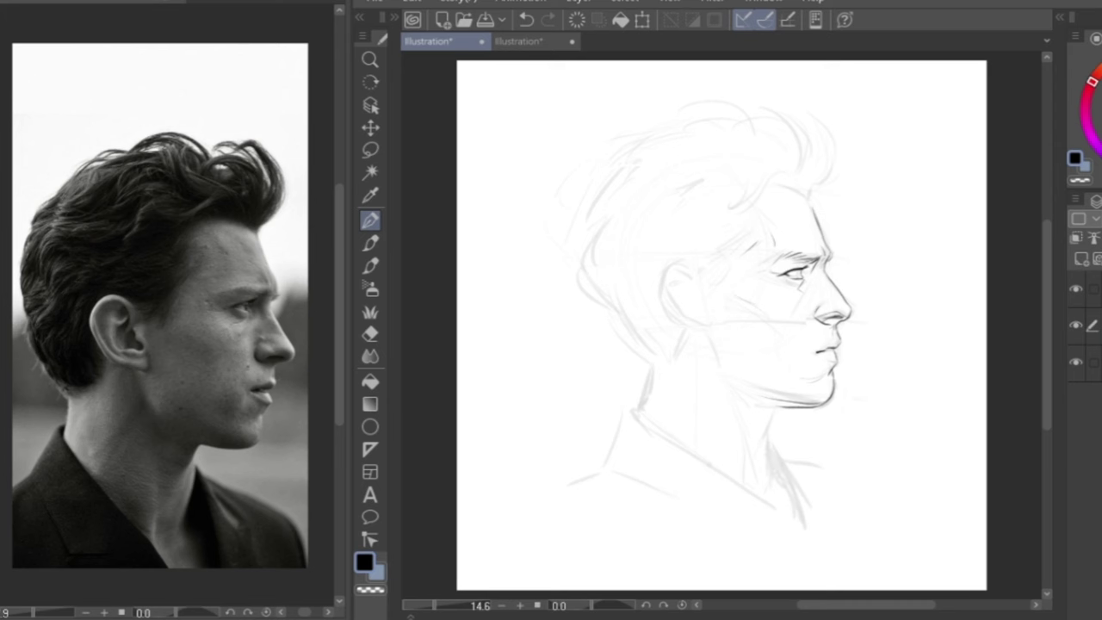
pyautogui.click(1097, 290)
pyautogui.moveTo(754, 224)
pyautogui.mouseDown()
pyautogui.moveTo(712, 266)
pyautogui.moveTo(715, 286)
pyautogui.moveTo(703, 285)
pyautogui.mouseUp()
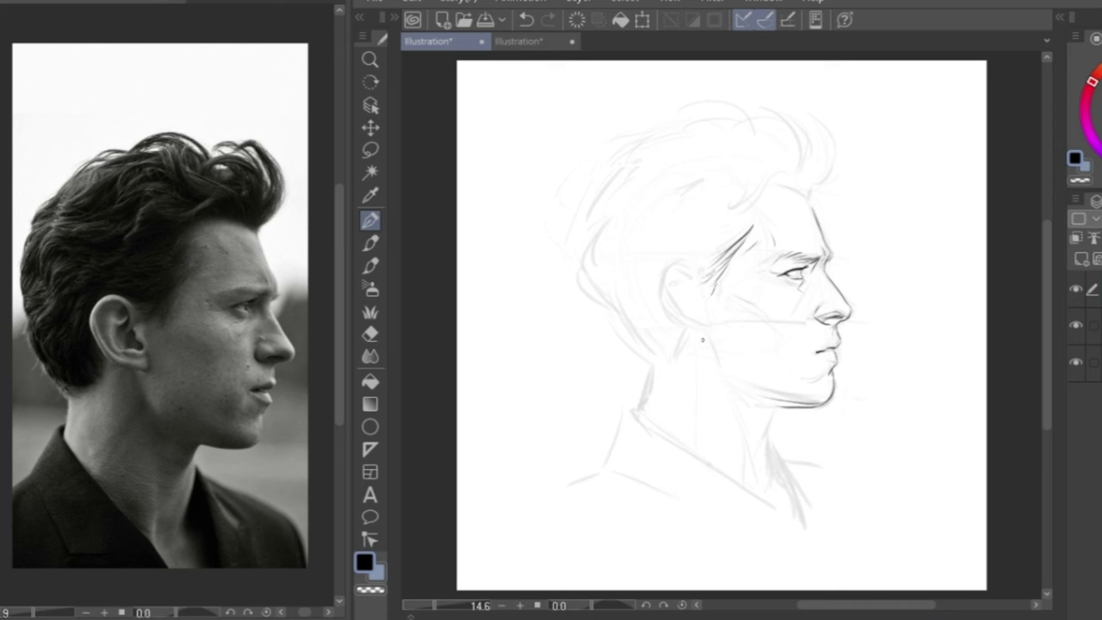
# Line the jaw from below the ear to the chin and the front of the neck, cleaning up the jaw corner with the eraser
pyautogui.moveTo(699, 331)
pyautogui.mouseDown()
pyautogui.moveTo(711, 365)
pyautogui.moveTo(759, 394)
pyautogui.mouseUp()
pyautogui.moveTo(710, 368)
pyautogui.mouseDown()
pyautogui.moveTo(735, 391)
pyautogui.moveTo(753, 484)
pyautogui.mouseUp()
pyautogui.moveTo(769, 405)
pyautogui.mouseDown()
pyautogui.moveTo(747, 462)
pyautogui.moveTo(765, 446)
pyautogui.moveTo(756, 484)
pyautogui.mouseUp()
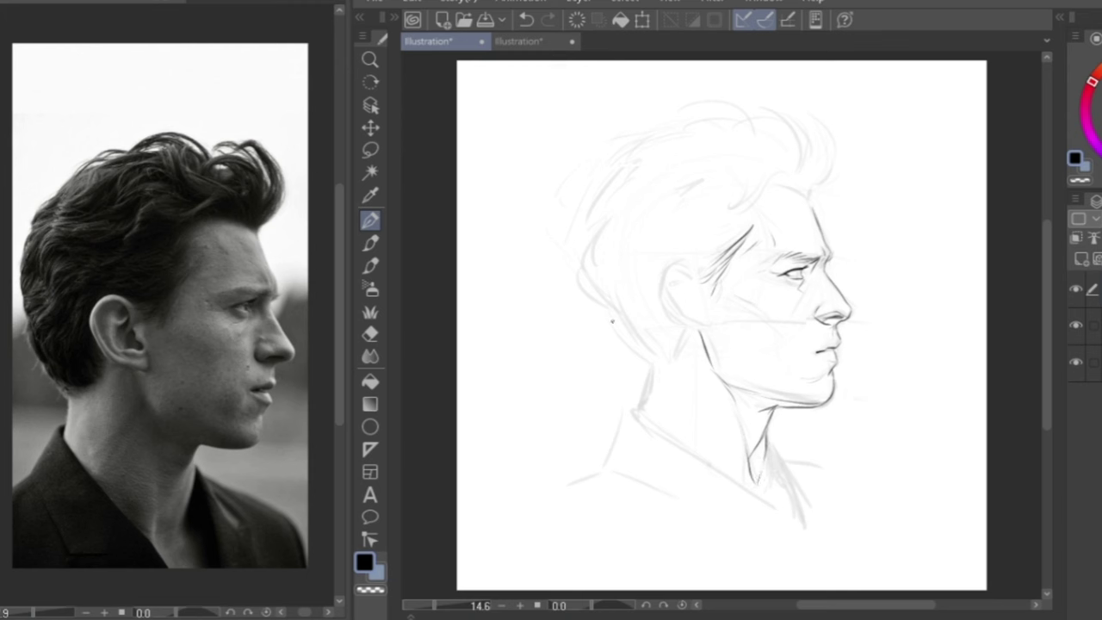
pyautogui.moveTo(733, 387); pyautogui.dragTo(747, 395)
pyautogui.press('e')
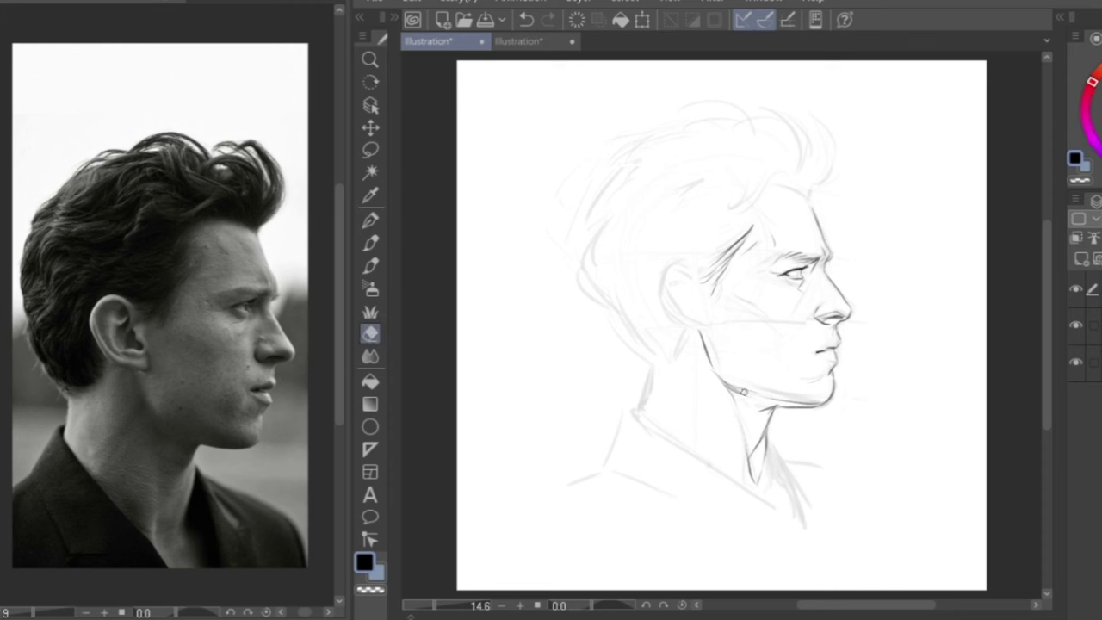
pyautogui.click(369, 224)
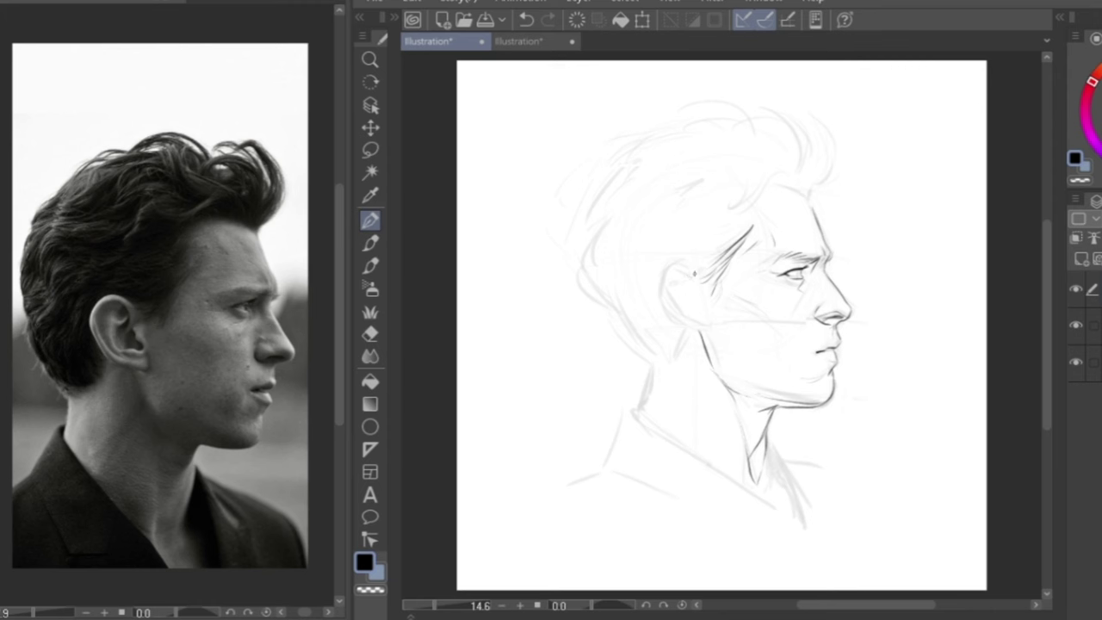
# Outline the ear and lobe, and draw the ragged hair edge from behind the ear up the back of the head
pyautogui.moveTo(694, 274)
pyautogui.mouseDown()
pyautogui.moveTo(673, 264)
pyautogui.moveTo(660, 293)
pyautogui.mouseUp()
pyautogui.moveTo(657, 287)
pyautogui.mouseDown()
pyautogui.moveTo(677, 328)
pyautogui.moveTo(658, 300)
pyautogui.moveTo(684, 329)
pyautogui.moveTo(711, 329)
pyautogui.moveTo(710, 341)
pyautogui.mouseUp()
pyautogui.hotkey('ctrl', 'z')
pyautogui.moveTo(704, 352); pyautogui.dragTo(712, 372)
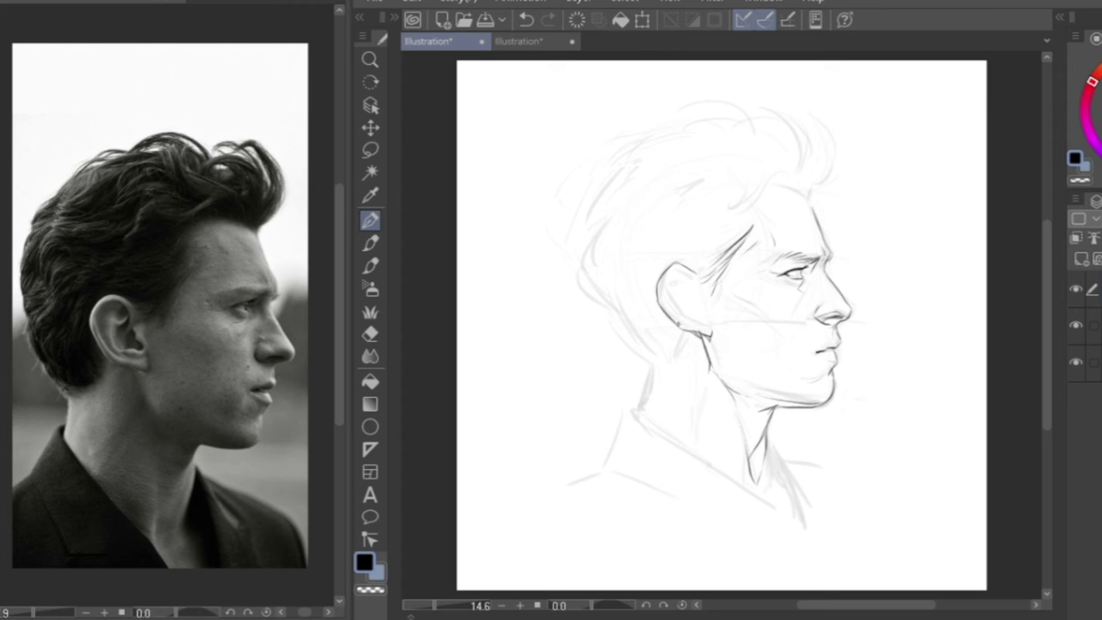
pyautogui.moveTo(676, 326)
pyautogui.mouseDown()
pyautogui.moveTo(656, 360)
pyautogui.moveTo(646, 350)
pyautogui.moveTo(650, 361)
pyautogui.moveTo(629, 337)
pyautogui.moveTo(636, 352)
pyautogui.moveTo(584, 257)
pyautogui.mouseUp()
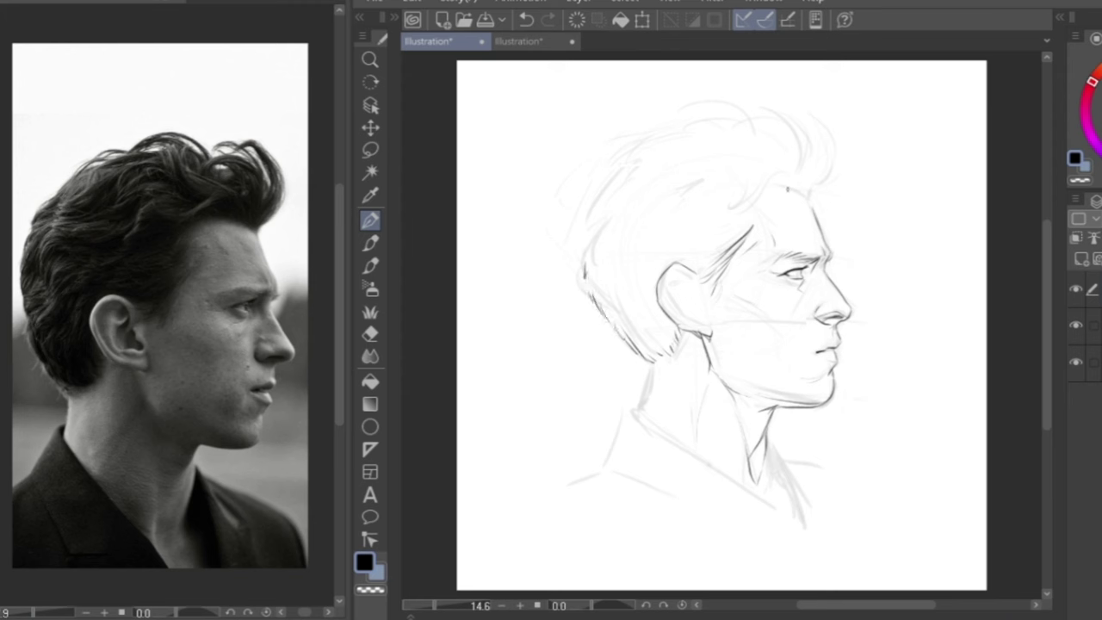
# Draw the inner folds of the ear and the tragus, undoing and redrawing strokes until the shape fits
pyautogui.hotkey('ctrl', 'z')
pyautogui.moveTo(692, 291)
pyautogui.mouseDown()
pyautogui.moveTo(685, 273)
pyautogui.moveTo(663, 289)
pyautogui.moveTo(680, 319)
pyautogui.moveTo(697, 311)
pyautogui.moveTo(698, 321)
pyautogui.mouseUp()
pyautogui.hotkey('ctrl', 'z')
pyautogui.hotkey('ctrl', 'z')
pyautogui.moveTo(708, 324)
pyautogui.mouseDown()
pyautogui.moveTo(684, 318)
pyautogui.moveTo(694, 315)
pyautogui.mouseUp()
pyautogui.hotkey('ctrl', 'z')
pyautogui.hotkey('ctrl', 'z')
pyautogui.hotkey('ctrl', 'z')
pyautogui.hotkey('ctrl', 'z')
pyautogui.moveTo(692, 291)
pyautogui.mouseDown()
pyautogui.moveTo(696, 310)
pyautogui.moveTo(679, 289)
pyautogui.moveTo(687, 282)
pyautogui.moveTo(686, 311)
pyautogui.mouseUp()
pyautogui.moveTo(693, 298)
pyautogui.mouseDown()
pyautogui.moveTo(689, 285)
pyautogui.moveTo(703, 324)
pyautogui.moveTo(715, 315)
pyautogui.moveTo(706, 322)
pyautogui.mouseUp()
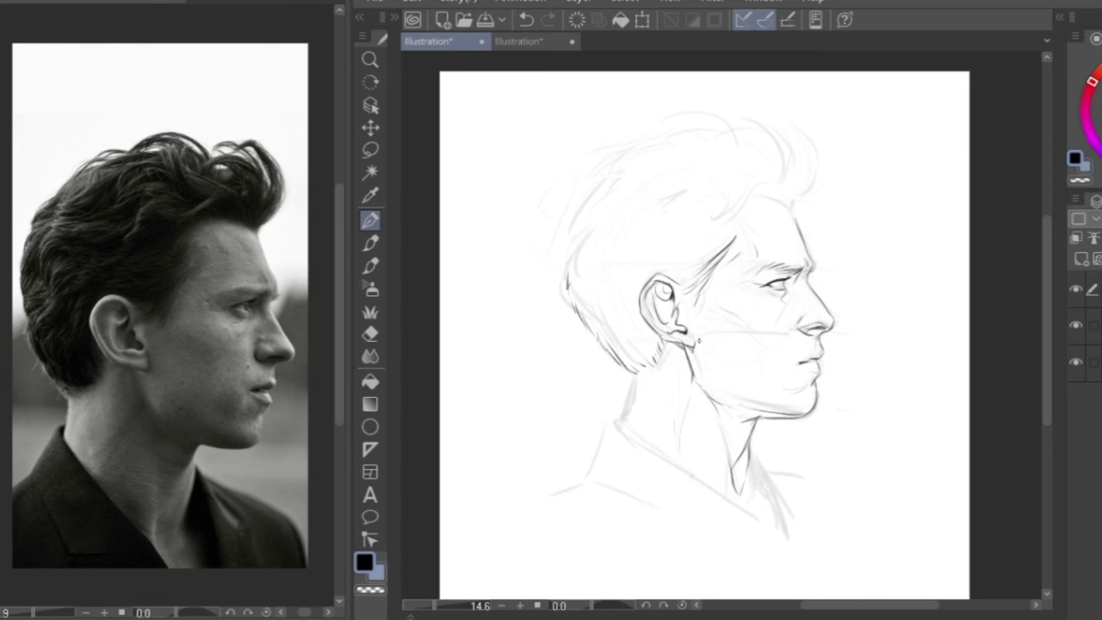
# Redraw the short jaw edge beside the earlobe and line the nape from the hair down to the collar
pyautogui.moveTo(693, 344); pyautogui.dragTo(699, 361)
pyautogui.hotkey('ctrl', 'z')
pyautogui.hotkey('ctrl', 'z')
pyautogui.moveTo(693, 341); pyautogui.dragTo(700, 354)
pyautogui.moveTo(626, 368); pyautogui.dragTo(626, 421)
pyautogui.moveTo(730, 408); pyautogui.dragTo(698, 381)
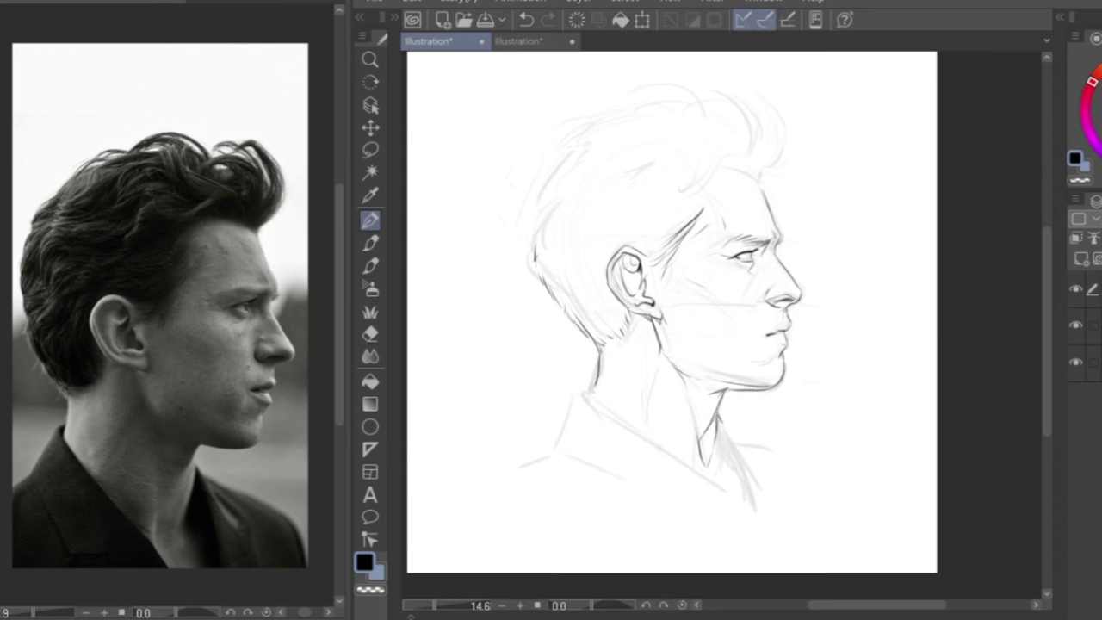
# Line the far collar edge below the throat and the near lapel edge curving from the nape to the chest
pyautogui.moveTo(720, 418); pyautogui.dragTo(759, 523)
pyautogui.moveTo(594, 391)
pyautogui.mouseDown()
pyautogui.moveTo(653, 424)
pyautogui.moveTo(748, 508)
pyautogui.mouseUp()
pyautogui.hotkey('ctrl', 'z')
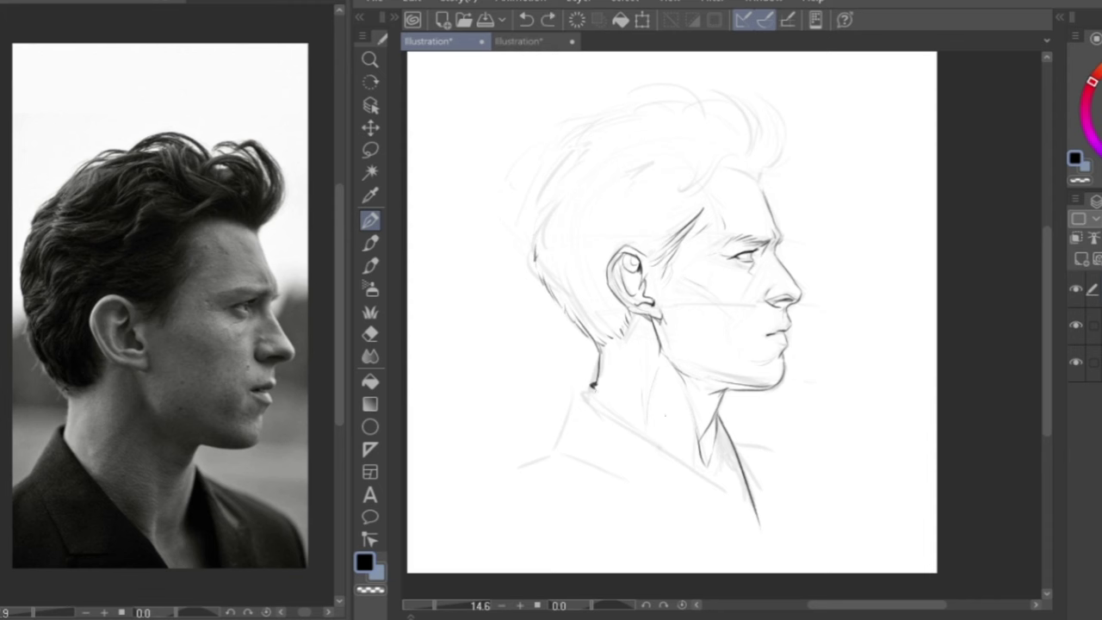
pyautogui.moveTo(594, 388)
pyautogui.mouseDown()
pyautogui.moveTo(681, 458)
pyautogui.moveTo(728, 532)
pyautogui.mouseUp()
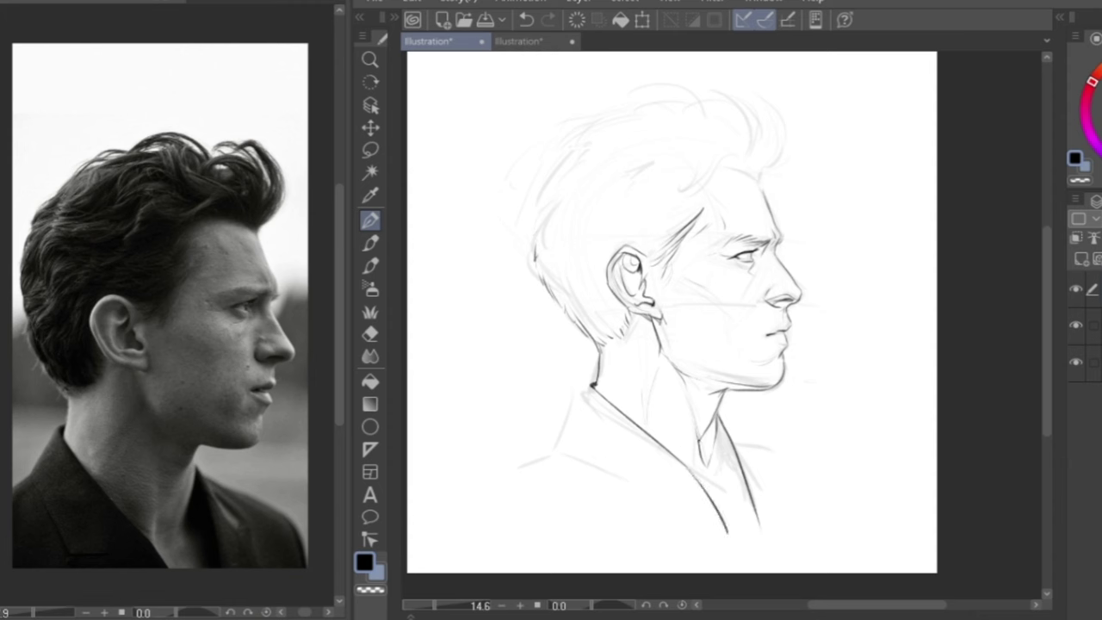
# Mark the throat notch and the small fold inside the far collar, and undo the dark shading there
pyautogui.moveTo(698, 449); pyautogui.dragTo(702, 466)
pyautogui.moveTo(721, 450); pyautogui.dragTo(731, 454)
pyautogui.hotkey('ctrl', 'z')
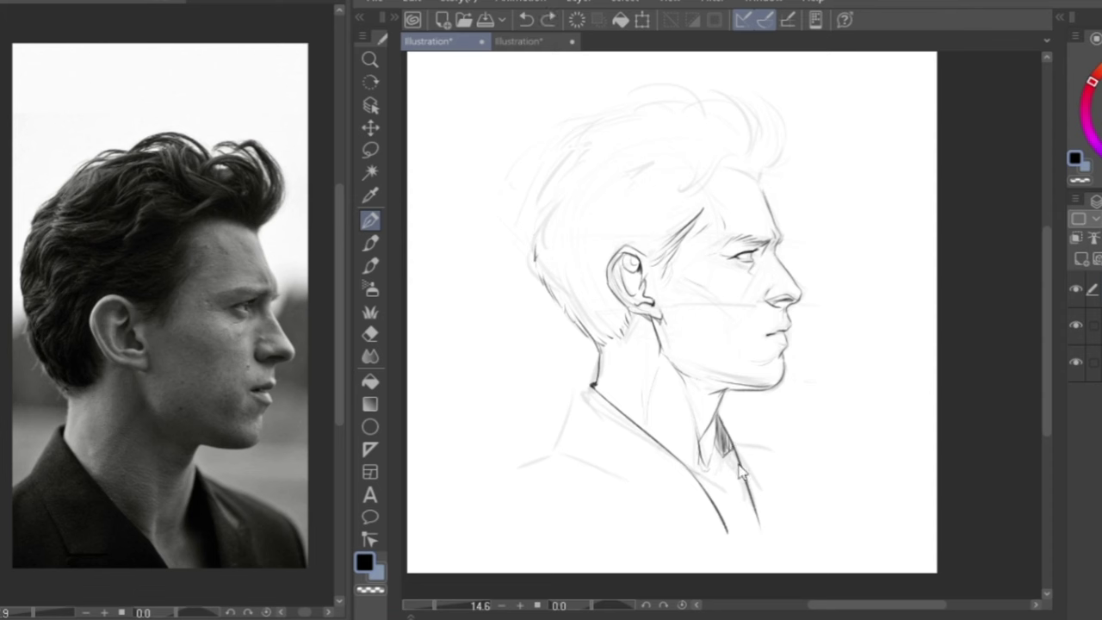
pyautogui.hotkey('ctrl', 'z')
pyautogui.hotkey('ctrl', 'z')
pyautogui.hotkey('ctrl', 'z')
# Outline the near collar and notched lapel, the near shoulder's start and the outer edge of the far lapel
pyautogui.moveTo(594, 384)
pyautogui.mouseDown()
pyautogui.moveTo(564, 445)
pyautogui.moveTo(607, 499)
pyautogui.moveTo(663, 499)
pyautogui.mouseUp()
pyautogui.moveTo(670, 452); pyautogui.dragTo(665, 499)
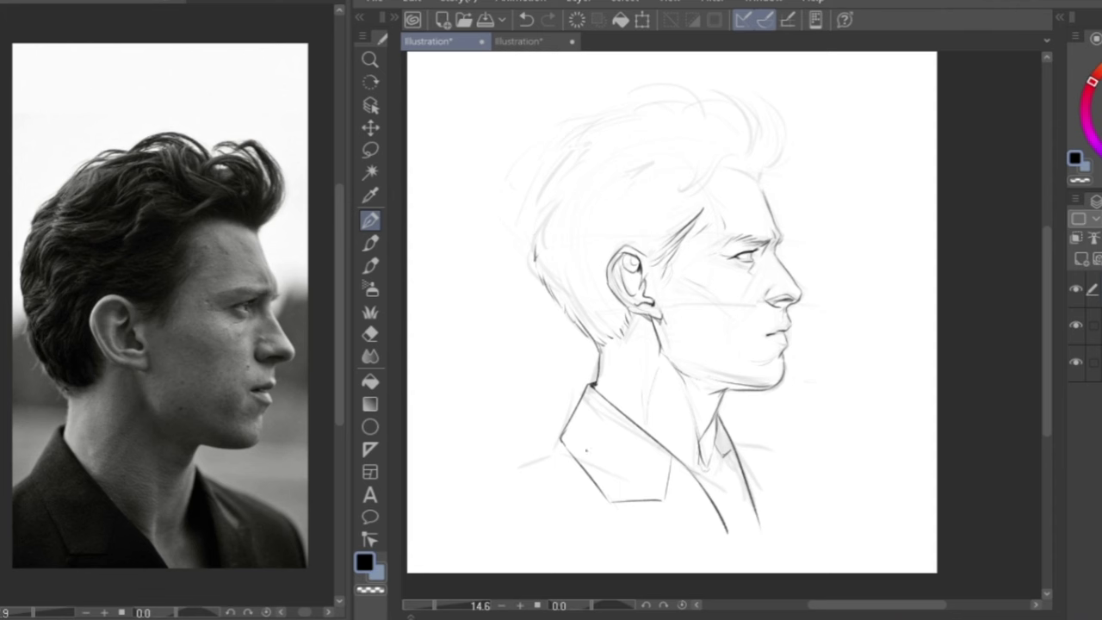
pyautogui.moveTo(563, 439); pyautogui.dragTo(542, 451)
pyautogui.moveTo(719, 416); pyautogui.dragTo(765, 470)
pyautogui.moveTo(745, 446); pyautogui.dragTo(779, 495)
pyautogui.moveTo(664, 489)
pyautogui.mouseDown()
pyautogui.moveTo(659, 523)
pyautogui.moveTo(678, 531)
pyautogui.mouseUp()
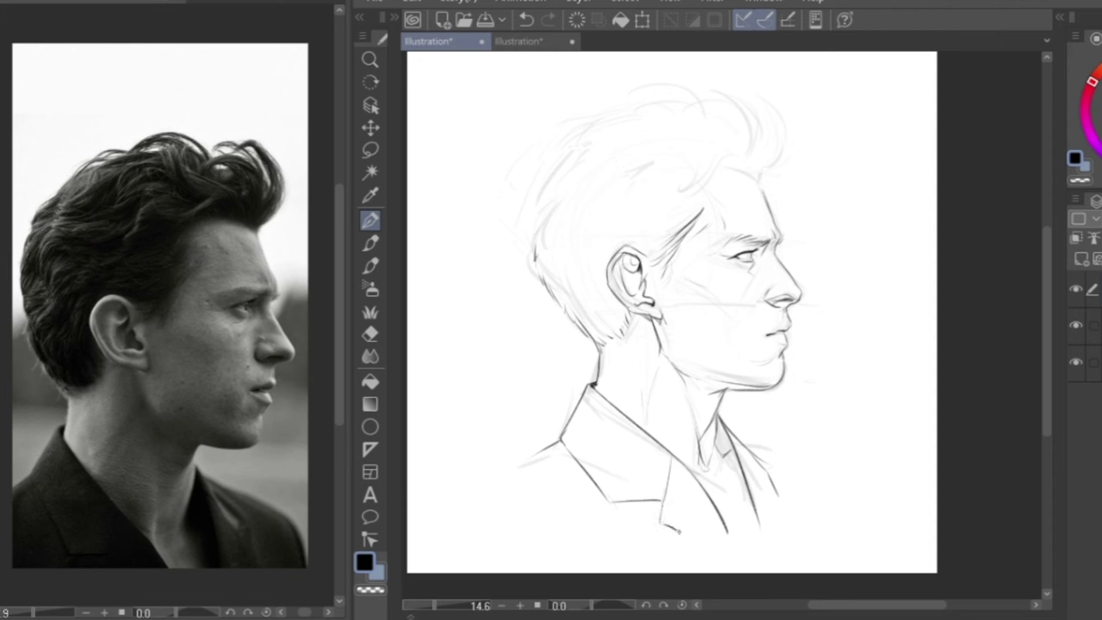
# Add an inner line alongside the far lapel's edge and tidy the line art with the eraser
pyautogui.moveTo(737, 460); pyautogui.dragTo(747, 530)
pyautogui.hotkey('ctrl', 'z')
pyautogui.hotkey('ctrl', 'y')
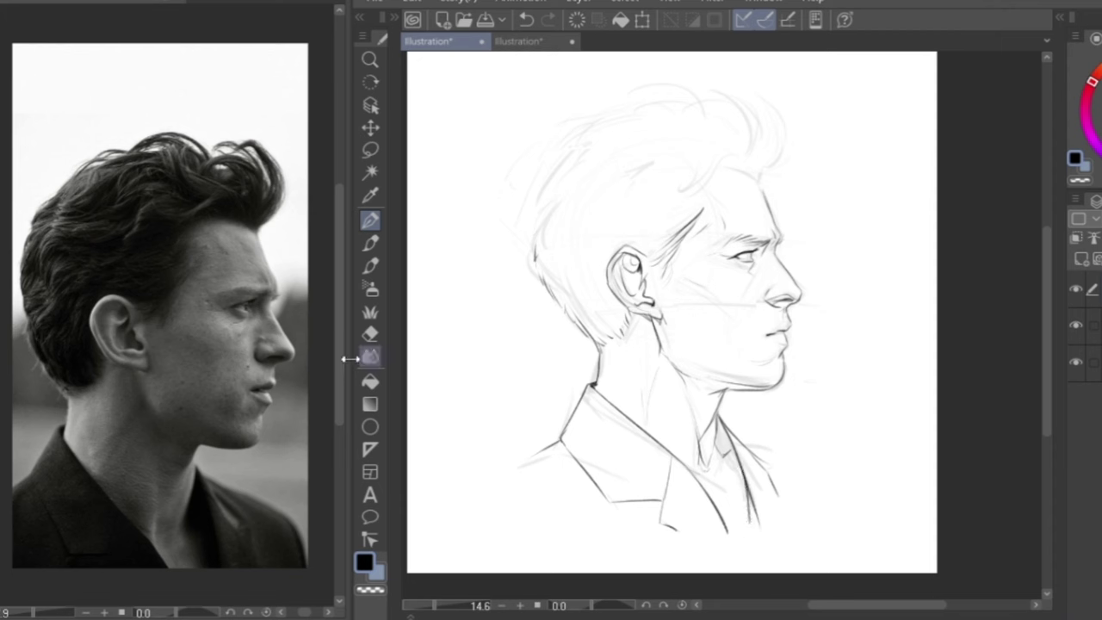
pyautogui.click(370, 336)
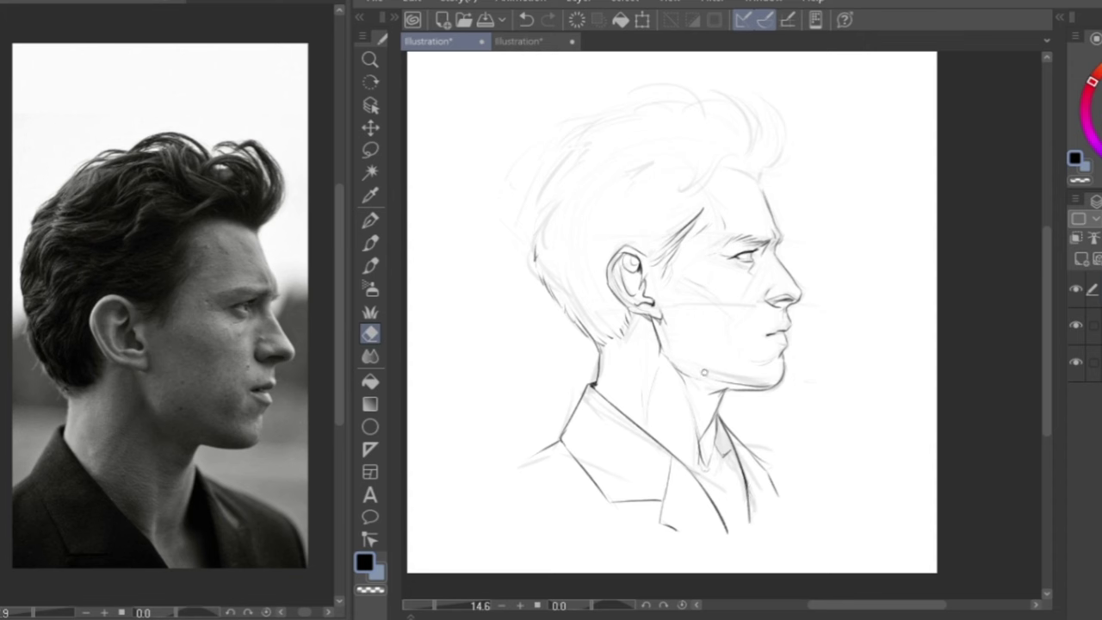
pyautogui.click(370, 220)
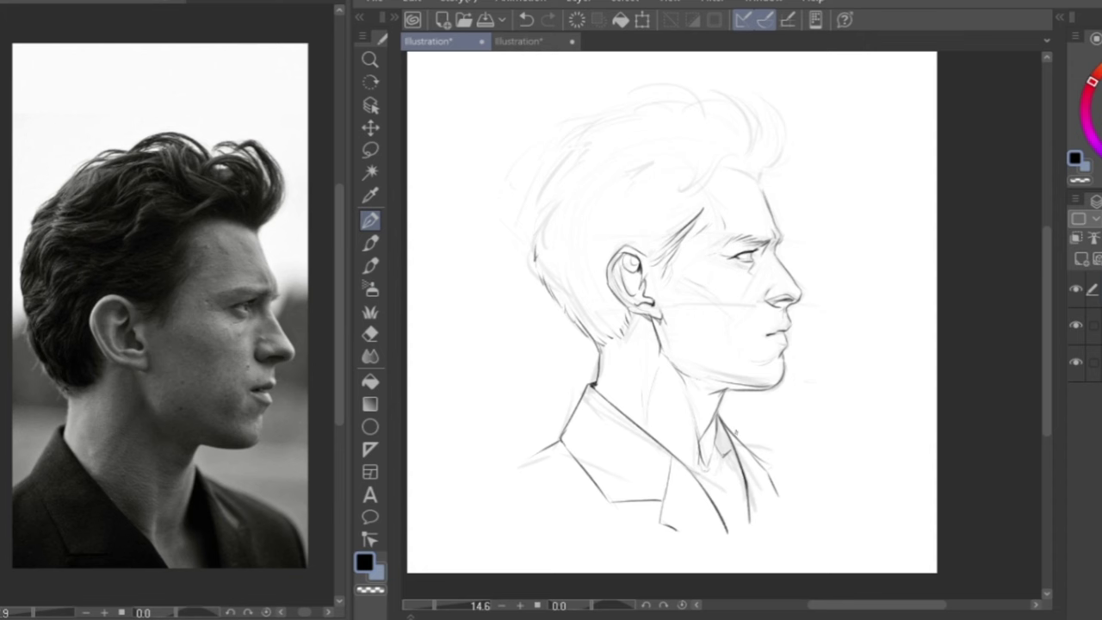
# Draw the far shoulder and upper sleeve lines, and extend the near shoulder line outward from the collar
pyautogui.moveTo(729, 426); pyautogui.dragTo(806, 449)
pyautogui.moveTo(807, 458); pyautogui.dragTo(825, 487)
pyautogui.moveTo(535, 456); pyautogui.dragTo(558, 445)
# Draw the swept-back strands along the forehead hairline and the curling quiff above the forehead
pyautogui.moveTo(686, 304); pyautogui.dragTo(683, 344)
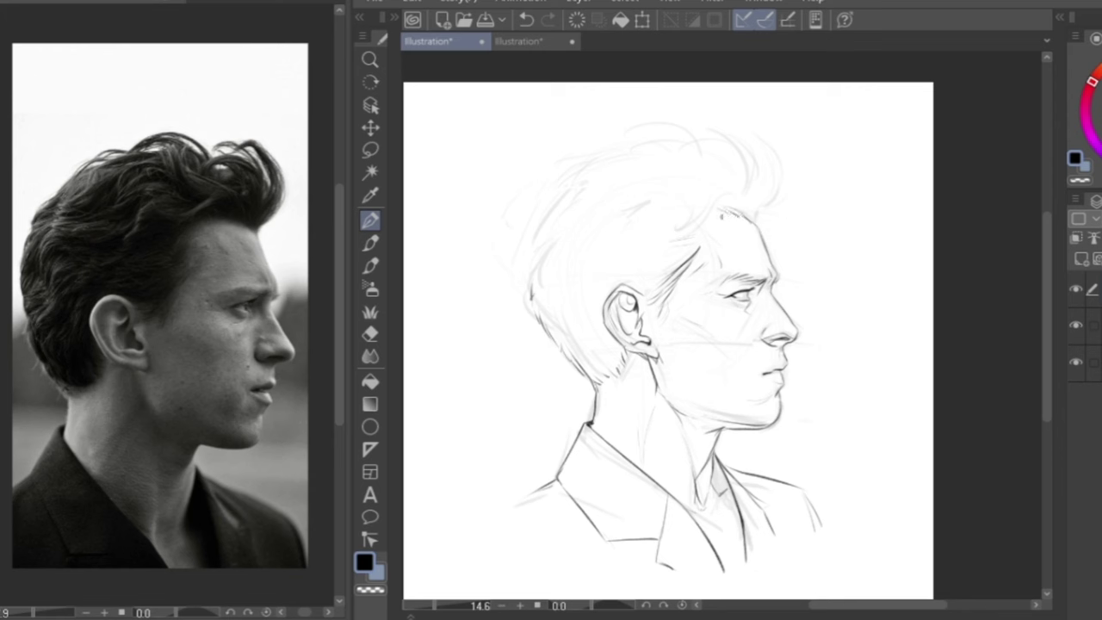
pyautogui.moveTo(715, 209); pyautogui.dragTo(671, 258)
pyautogui.moveTo(741, 215)
pyautogui.mouseDown()
pyautogui.moveTo(721, 190)
pyautogui.moveTo(700, 191)
pyautogui.mouseUp()
pyautogui.moveTo(680, 191); pyautogui.dragTo(647, 199)
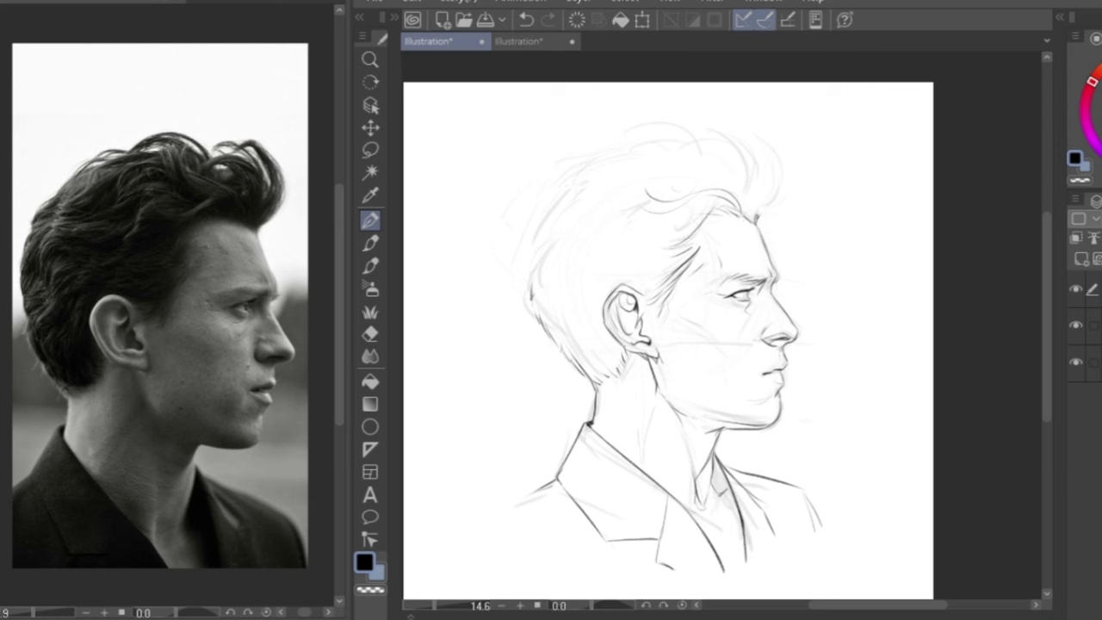
pyautogui.moveTo(759, 212)
pyautogui.mouseDown()
pyautogui.moveTo(779, 161)
pyautogui.moveTo(735, 139)
pyautogui.moveTo(769, 158)
pyautogui.moveTo(750, 133)
pyautogui.moveTo(770, 176)
pyautogui.moveTo(775, 166)
pyautogui.moveTo(719, 180)
pyautogui.mouseUp()
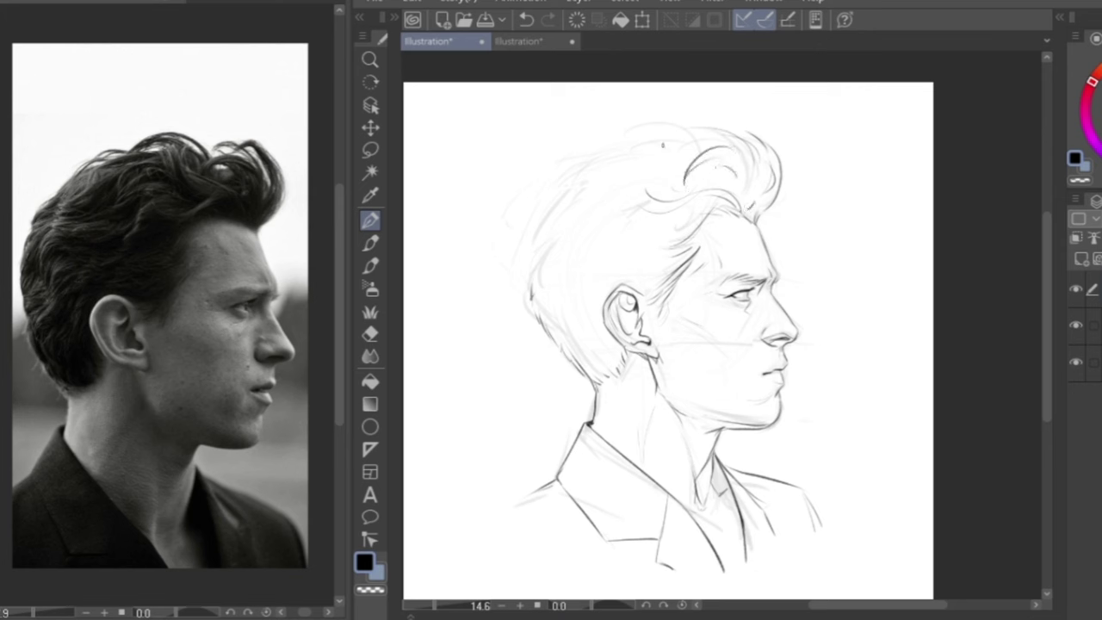
# Outline the hair over the crown and down the back of the head, and hide the rough sketch layer
pyautogui.moveTo(663, 144)
pyautogui.mouseDown()
pyautogui.moveTo(604, 161)
pyautogui.moveTo(667, 154)
pyautogui.moveTo(645, 148)
pyautogui.moveTo(673, 139)
pyautogui.mouseUp()
pyautogui.moveTo(608, 152)
pyautogui.mouseDown()
pyautogui.moveTo(529, 234)
pyautogui.moveTo(540, 235)
pyautogui.moveTo(522, 287)
pyautogui.mouseUp()
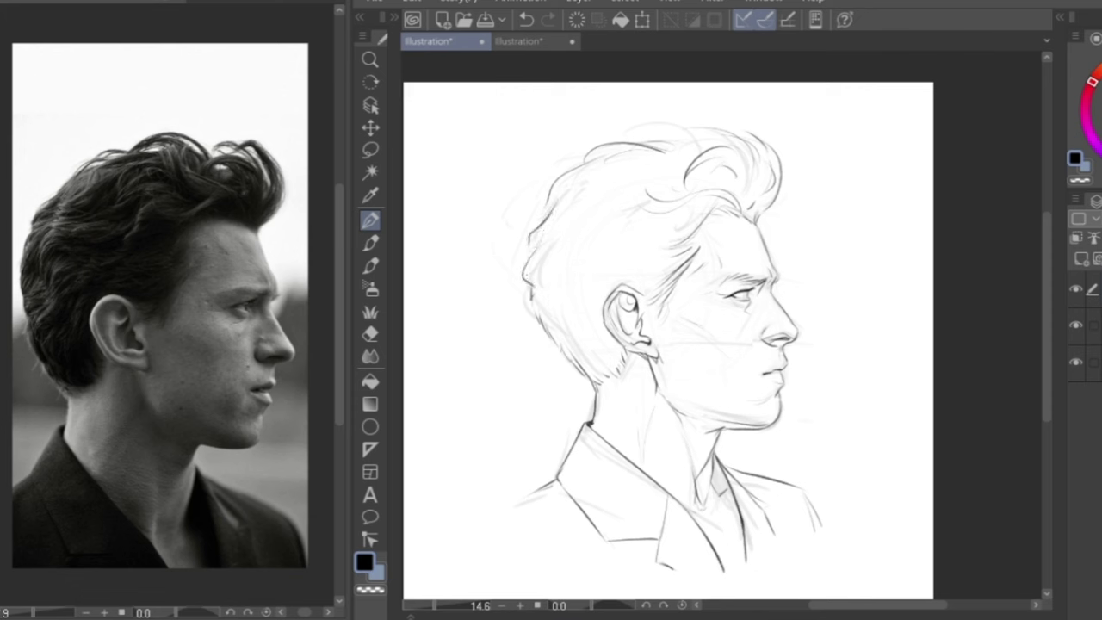
pyautogui.click(1075, 326)
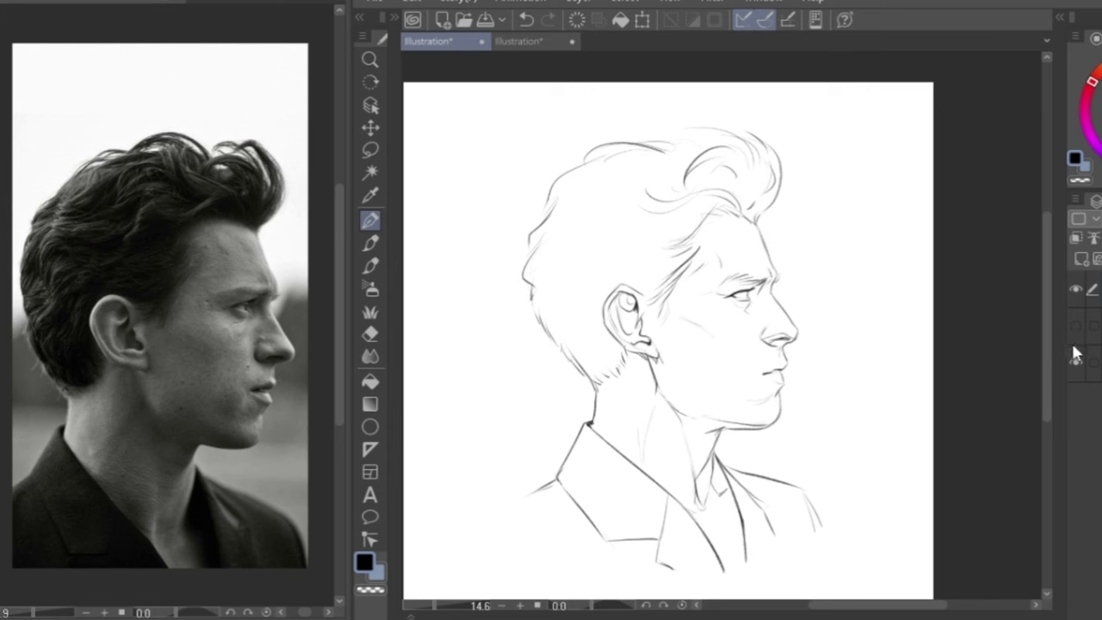
# Lasso the chin's front, shift it slightly inward with the Move layer tool, and deselect
pyautogui.click(371, 149)
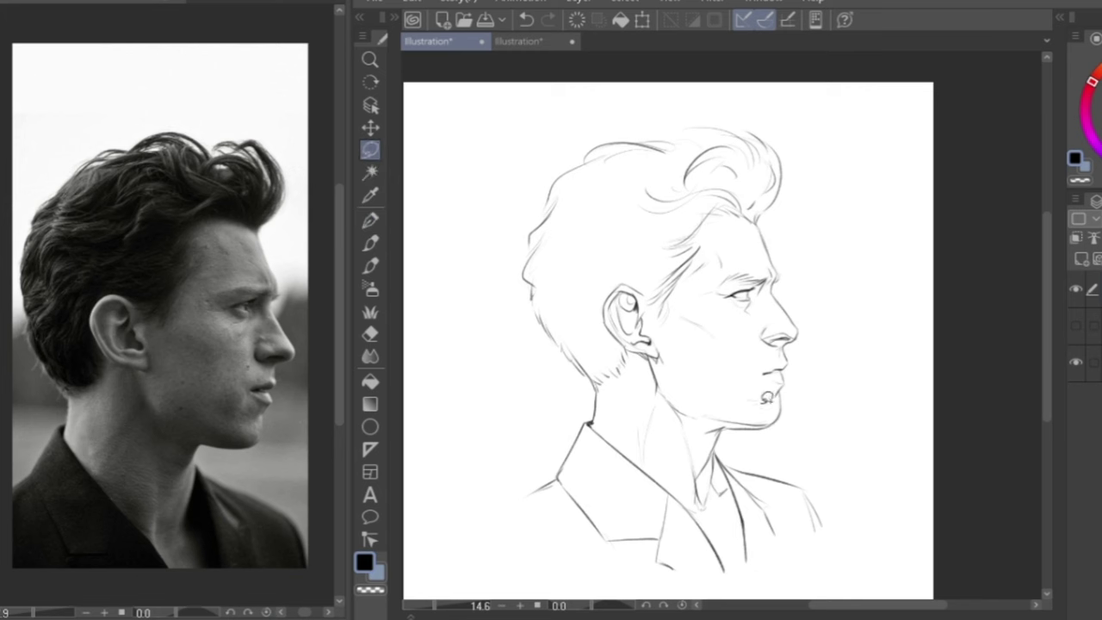
pyautogui.moveTo(788, 385)
pyautogui.mouseDown()
pyautogui.moveTo(765, 419)
pyautogui.moveTo(780, 437)
pyautogui.moveTo(799, 392)
pyautogui.moveTo(791, 365)
pyautogui.mouseUp()
pyautogui.press('k')
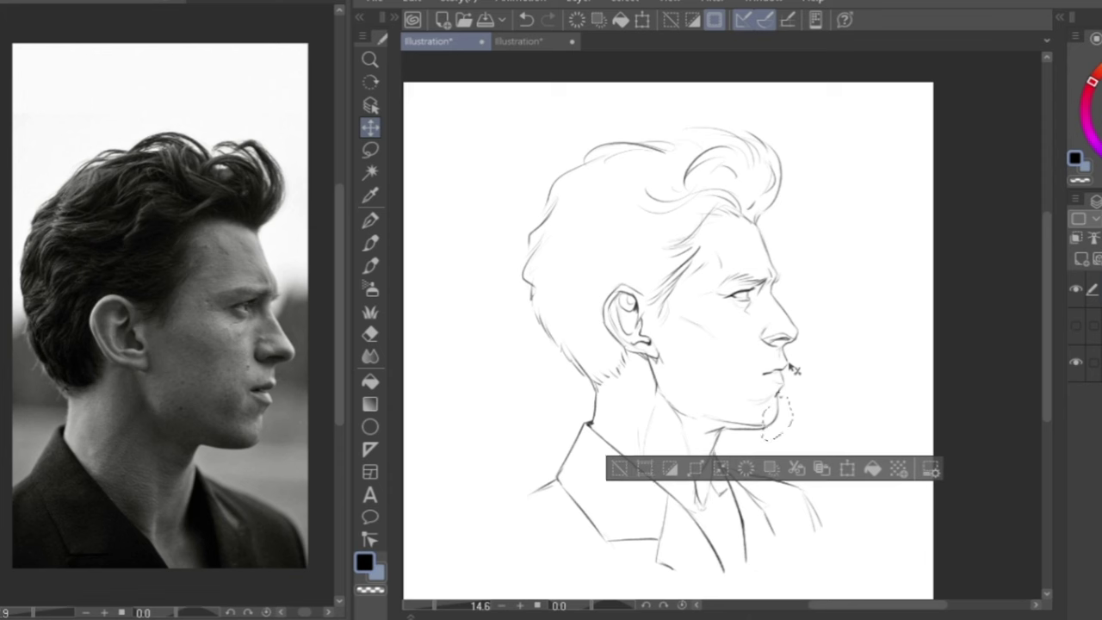
pyautogui.hotkey('ctrl', 'd')
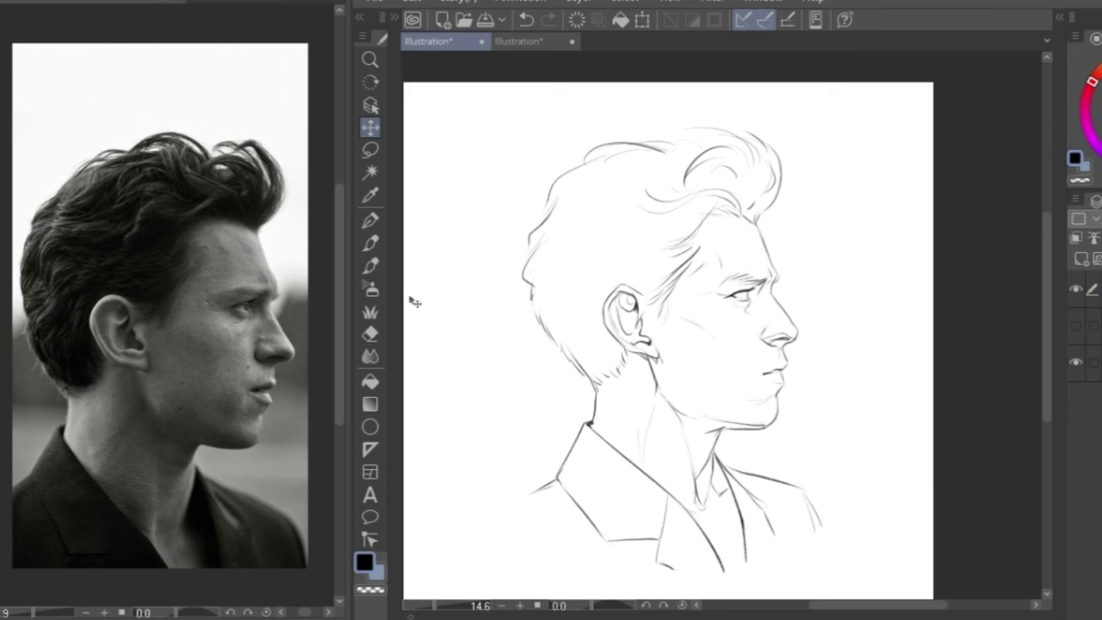
# Tidy the stray marks around the chin and extend the light cheekbone contour down across the cheek
pyautogui.click(371, 334)
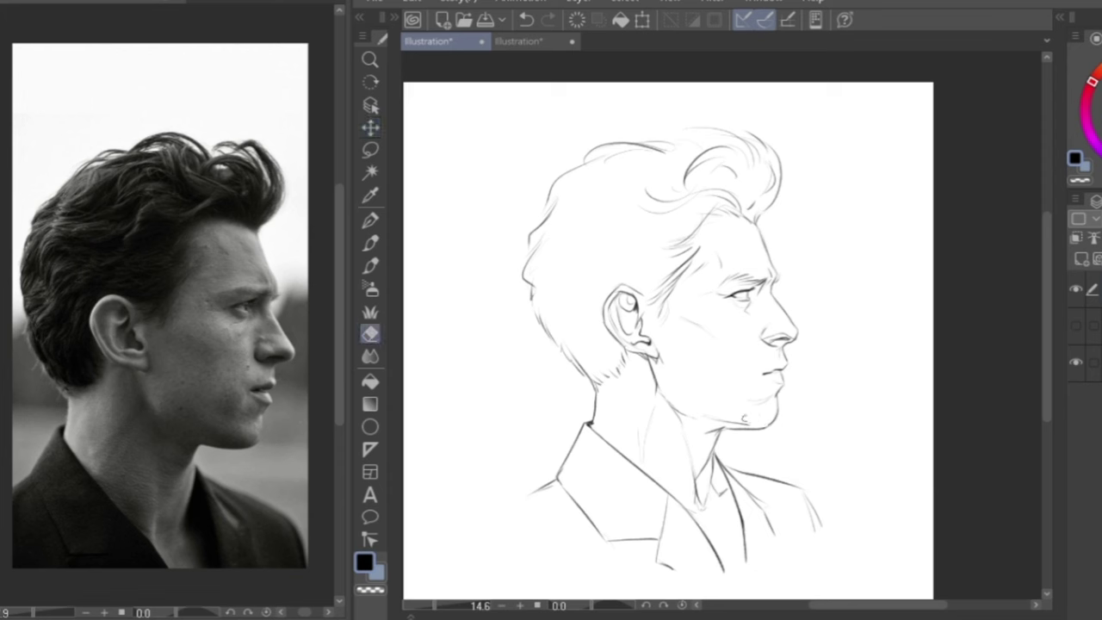
pyautogui.click(370, 220)
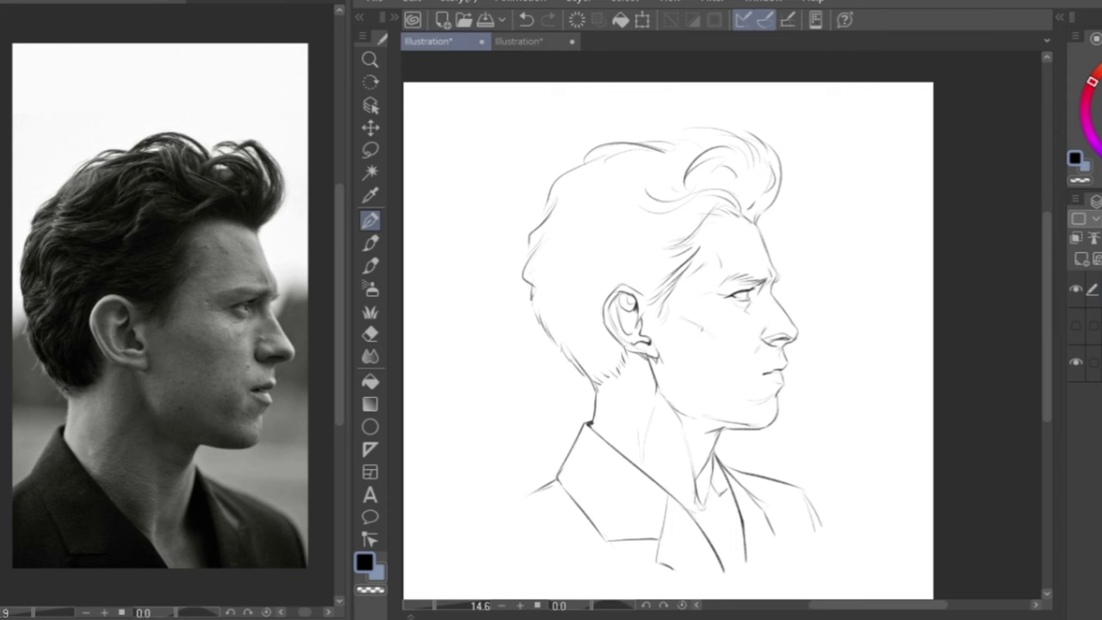
pyautogui.hotkey('ctrl', 'z')
pyautogui.click(720, 346)
pyautogui.click(663, 378)
pyautogui.hotkey('ctrl', 'z')
# Erase the tufts at the nape and redraw a softer hairline from behind the ear around the lower back of the head
pyautogui.click(371, 333)
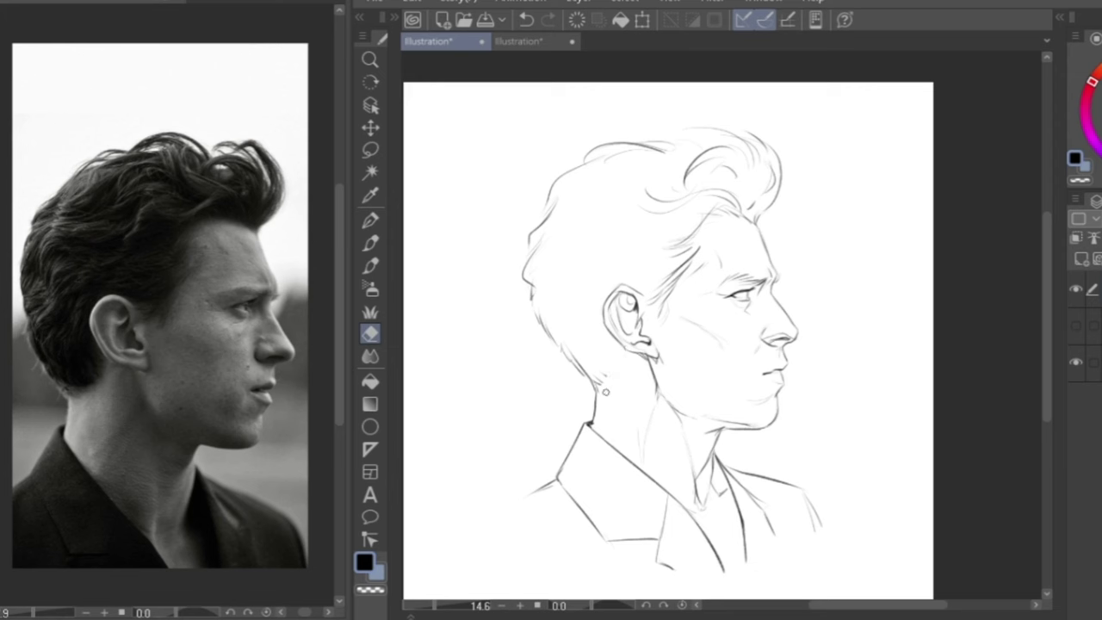
pyautogui.click(370, 223)
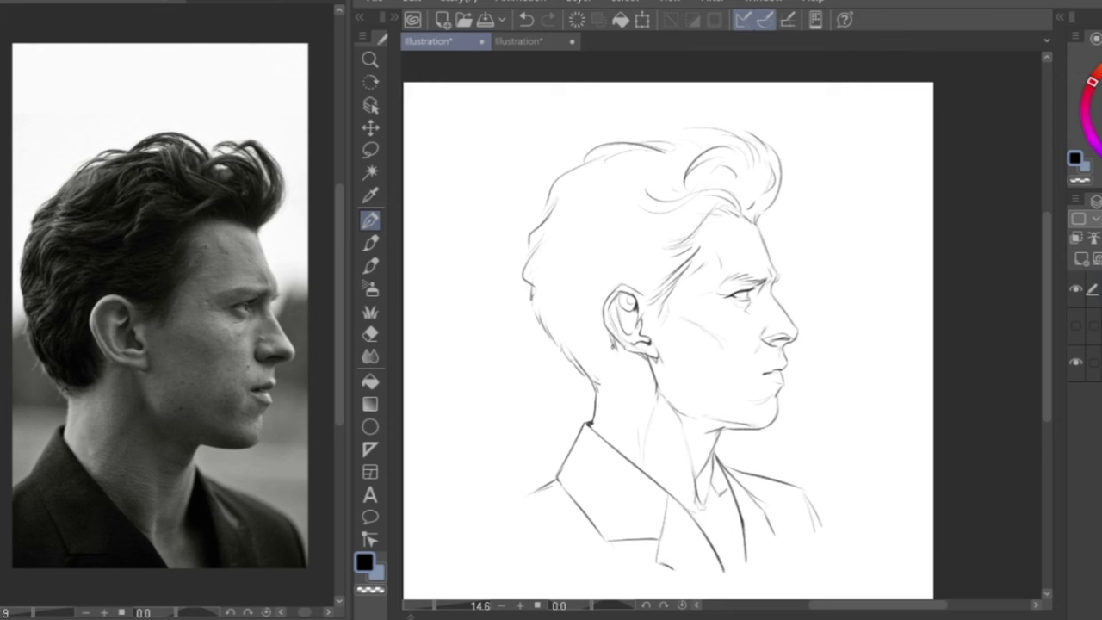
pyautogui.moveTo(614, 347); pyautogui.dragTo(605, 375)
pyautogui.hotkey('ctrl', 'z')
pyautogui.moveTo(602, 377)
pyautogui.mouseDown()
pyautogui.moveTo(575, 372)
pyautogui.moveTo(541, 331)
pyautogui.mouseUp()
pyautogui.click(370, 334)
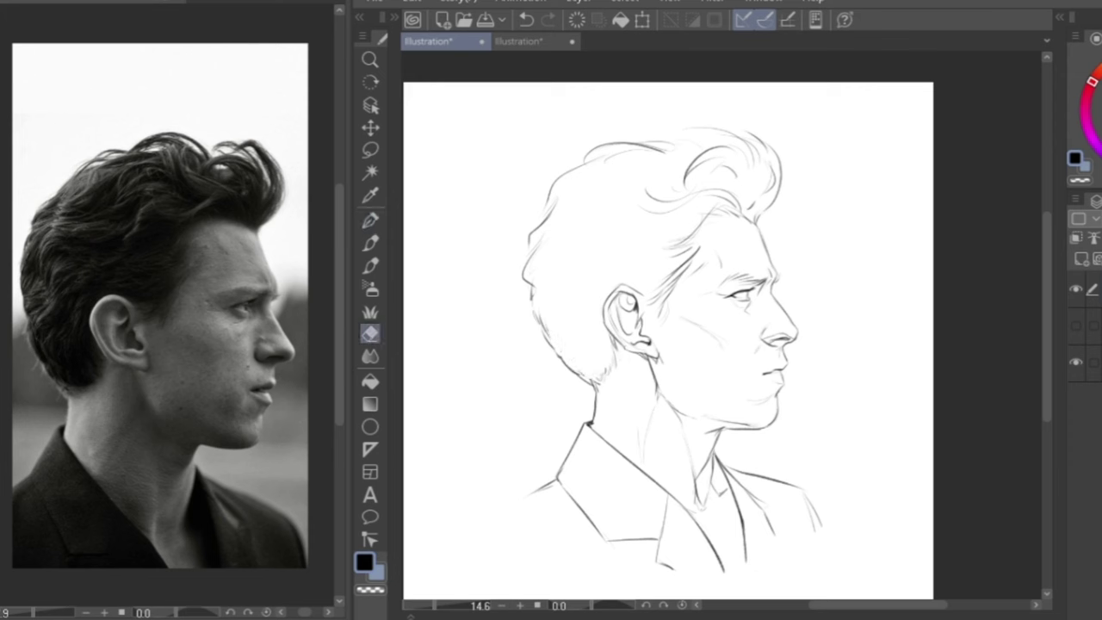
# Add light interior hair strands at the back of the head, around the ear, over the temple and near the crown
pyautogui.click(370, 219)
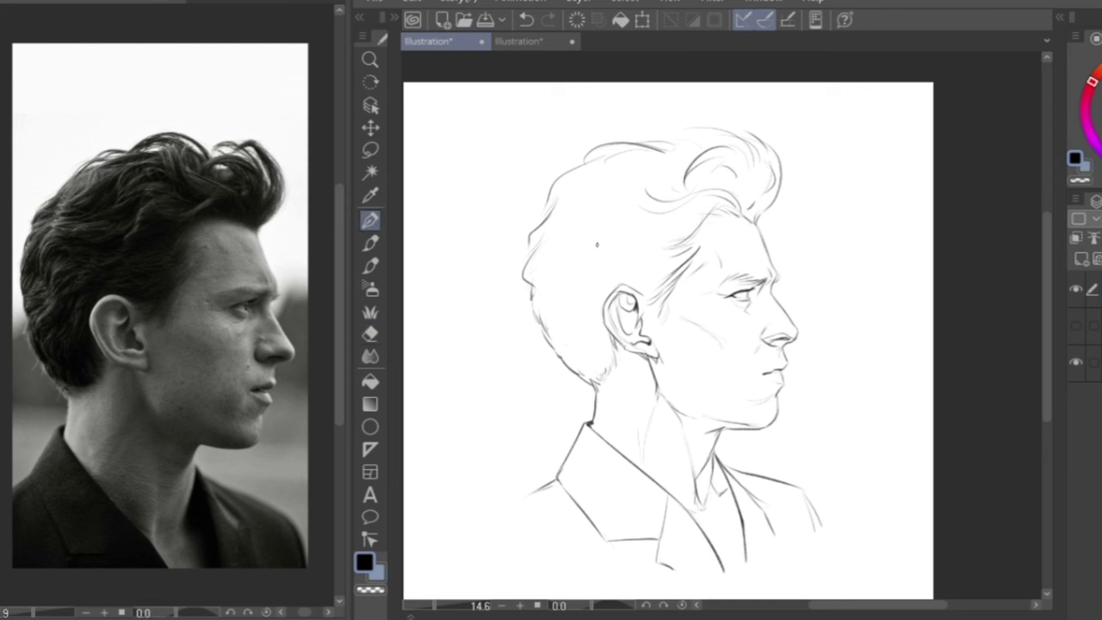
pyautogui.moveTo(569, 252)
pyautogui.mouseDown()
pyautogui.moveTo(546, 262)
pyautogui.moveTo(558, 296)
pyautogui.mouseUp()
pyautogui.moveTo(600, 330); pyautogui.dragTo(605, 350)
pyautogui.moveTo(649, 285); pyautogui.dragTo(631, 292)
pyautogui.moveTo(608, 184); pyautogui.dragTo(577, 192)
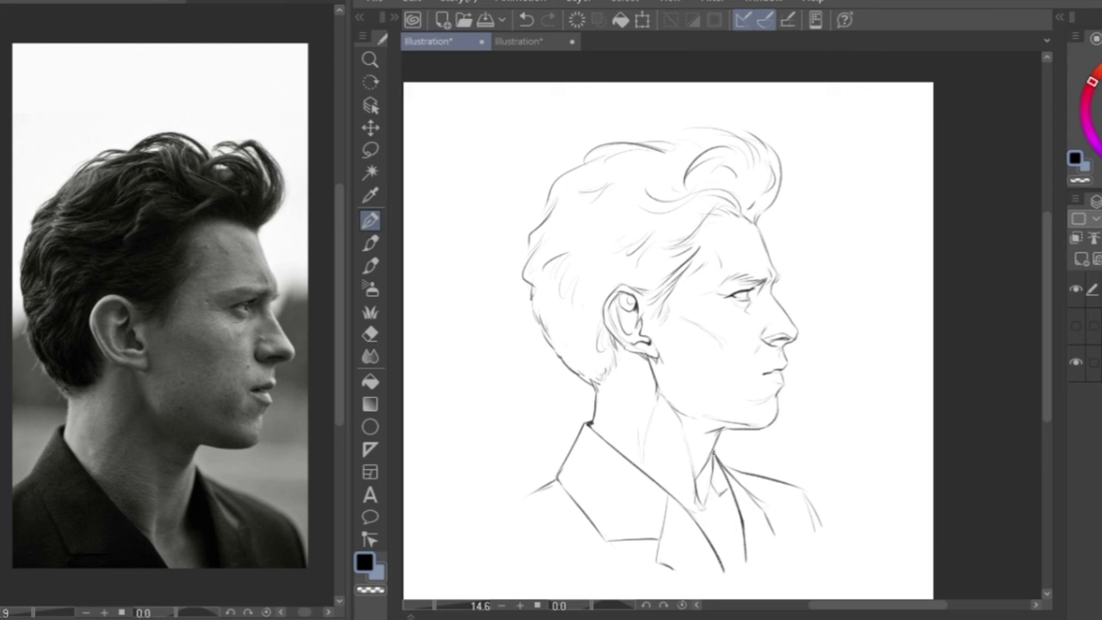
# Fill the shadow inside the far collar, then darken the near collar's tip and the ear's outline
pyautogui.moveTo(714, 452)
pyautogui.mouseDown()
pyautogui.moveTo(712, 479)
pyautogui.moveTo(726, 491)
pyautogui.moveTo(715, 456)
pyautogui.moveTo(727, 491)
pyautogui.moveTo(713, 482)
pyautogui.moveTo(724, 489)
pyautogui.moveTo(722, 472)
pyautogui.moveTo(742, 511)
pyautogui.mouseUp()
pyautogui.hotkey('ctrl', 'z')
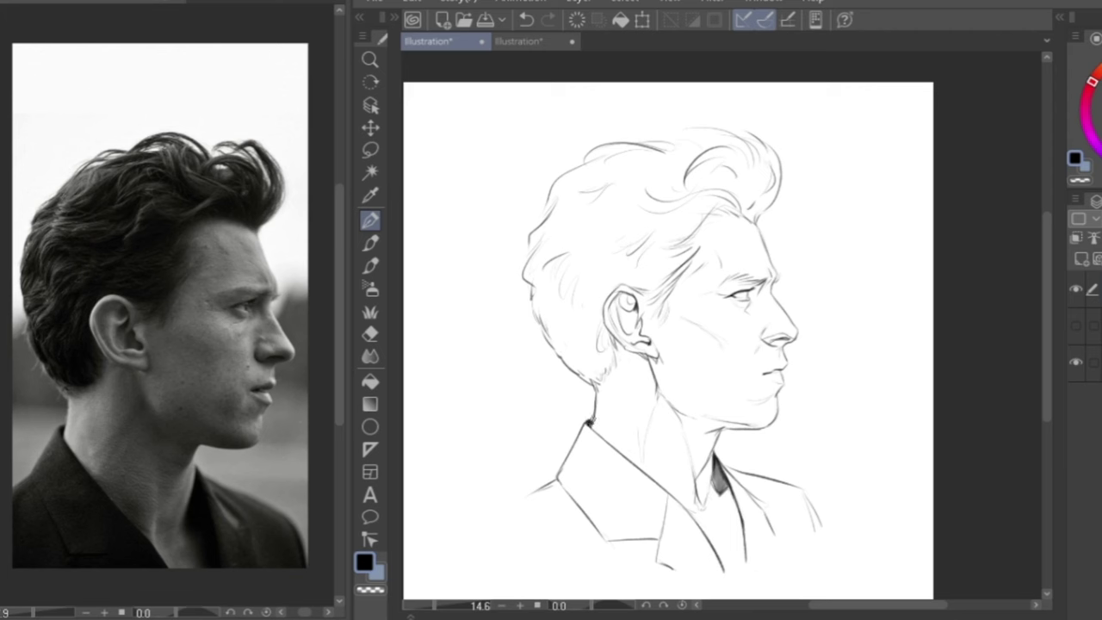
pyautogui.moveTo(589, 423); pyautogui.dragTo(615, 446)
pyautogui.moveTo(606, 305)
pyautogui.mouseDown()
pyautogui.moveTo(603, 325)
pyautogui.moveTo(621, 344)
pyautogui.mouseUp()
pyautogui.moveTo(624, 295); pyautogui.dragTo(621, 303)
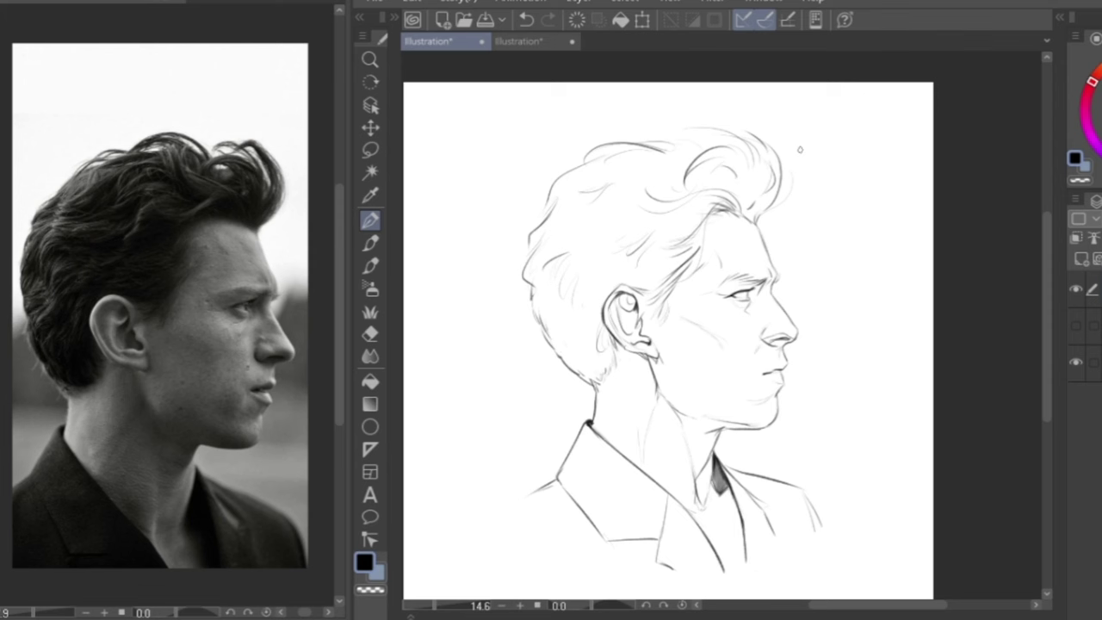
# Add loose flyaway strands above the crown and reshape the hair outline at the back of the head
pyautogui.moveTo(692, 148); pyautogui.dragTo(636, 124)
pyautogui.hotkey('ctrl', 'z')
pyautogui.hotkey('ctrl', 'z')
pyautogui.click(370, 333)
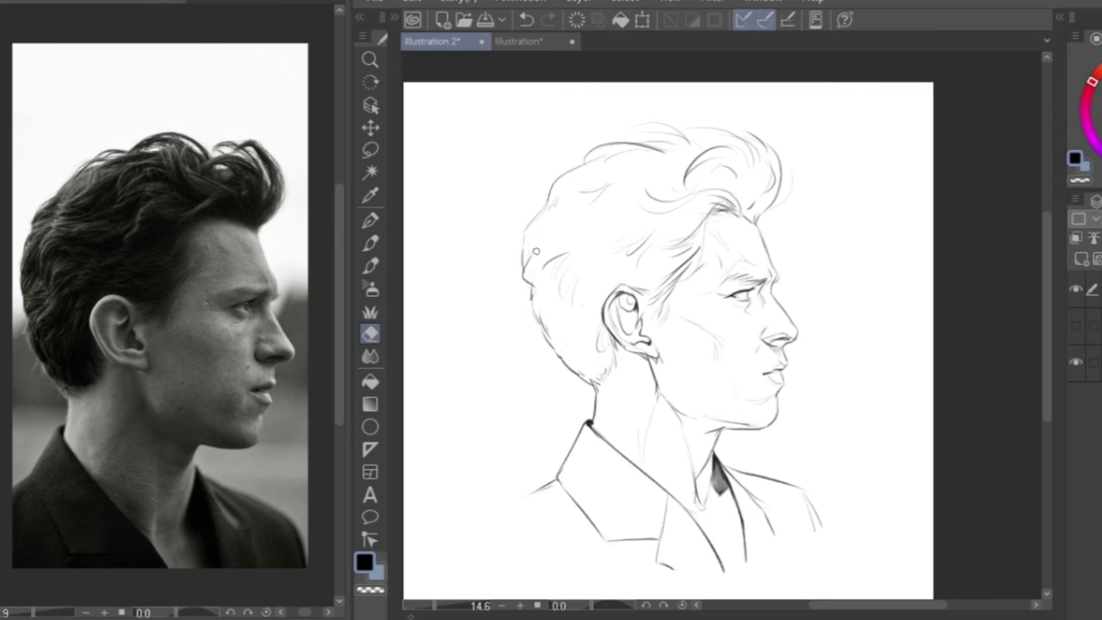
# Hatch the near lapel and shoulder of the jacket with diagonal strokes
pyautogui.moveTo(575, 413)
pyautogui.mouseDown()
pyautogui.moveTo(545, 433)
pyautogui.moveTo(557, 417)
pyautogui.moveTo(555, 462)
pyautogui.mouseUp()
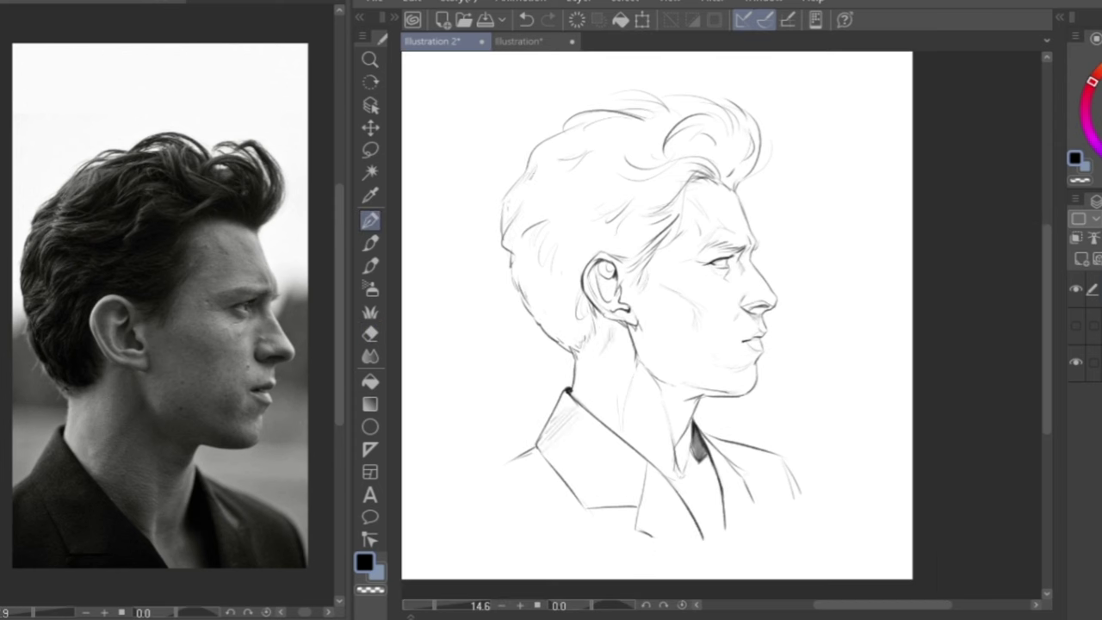
pyautogui.moveTo(600, 434)
pyautogui.mouseDown()
pyautogui.moveTo(566, 476)
pyautogui.moveTo(603, 472)
pyautogui.moveTo(663, 527)
pyautogui.moveTo(685, 539)
pyautogui.moveTo(693, 529)
pyautogui.mouseUp()
pyautogui.moveTo(564, 491)
pyautogui.mouseDown()
pyautogui.moveTo(543, 503)
pyautogui.moveTo(512, 479)
pyautogui.mouseUp()
pyautogui.moveTo(592, 510); pyautogui.dragTo(583, 521)
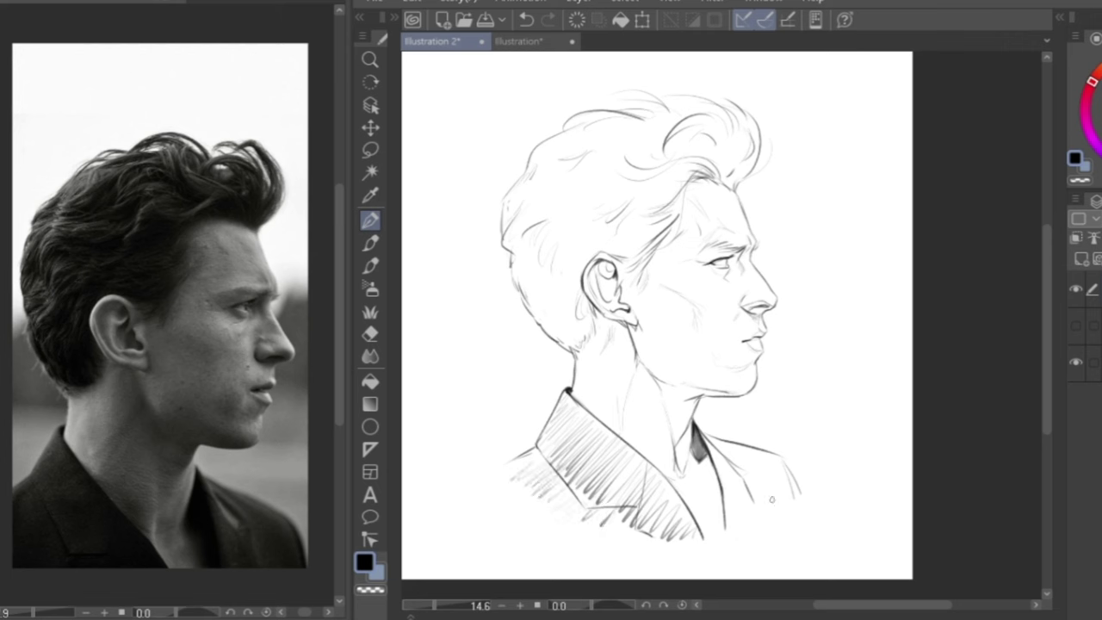
# Hatch the far side of the jacket with diagonal strokes and reinforce the hatching along the near lapel
pyautogui.moveTo(785, 498); pyautogui.dragTo(766, 522)
pyautogui.moveTo(789, 479); pyautogui.dragTo(741, 520)
pyautogui.moveTo(768, 456)
pyautogui.mouseDown()
pyautogui.moveTo(734, 505)
pyautogui.moveTo(723, 480)
pyautogui.mouseUp()
pyautogui.moveTo(730, 442); pyautogui.dragTo(718, 467)
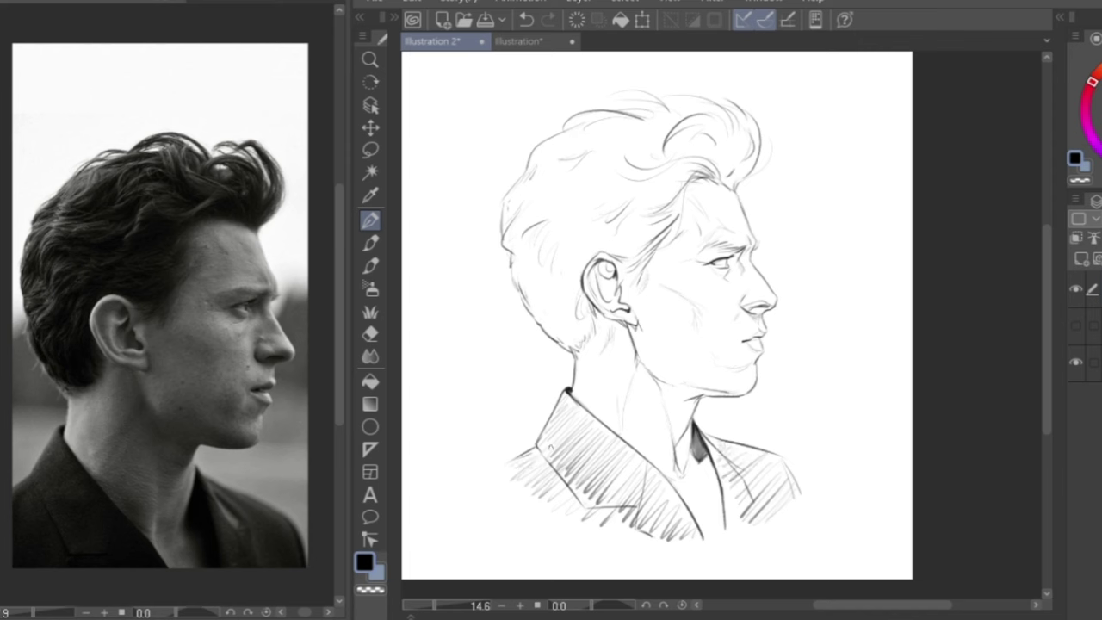
pyautogui.moveTo(547, 462)
pyautogui.mouseDown()
pyautogui.moveTo(580, 507)
pyautogui.moveTo(619, 507)
pyautogui.mouseUp()
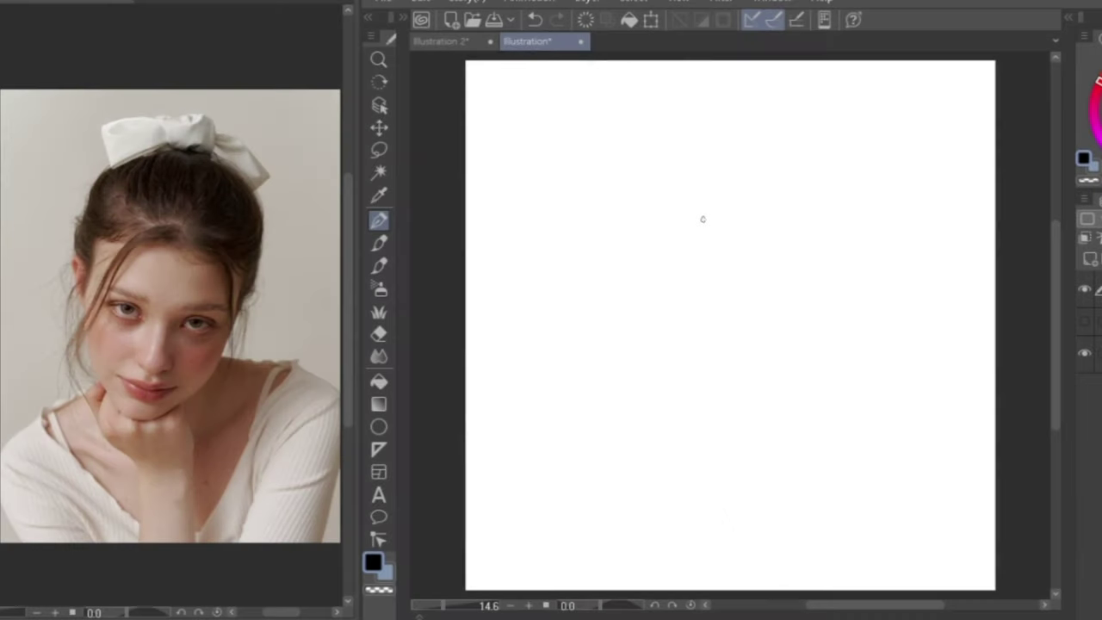
# Sketch a loose circle for the woman's cranium in the upper middle of the blank second canvas
pyautogui.moveTo(664, 175)
pyautogui.mouseDown()
pyautogui.moveTo(631, 223)
pyautogui.moveTo(676, 290)
pyautogui.mouseUp()
pyautogui.moveTo(641, 220)
pyautogui.mouseDown()
pyautogui.moveTo(706, 138)
pyautogui.moveTo(800, 186)
pyautogui.mouseUp()
pyautogui.moveTo(812, 228); pyautogui.dragTo(726, 302)
pyautogui.moveTo(818, 202); pyautogui.dragTo(804, 266)
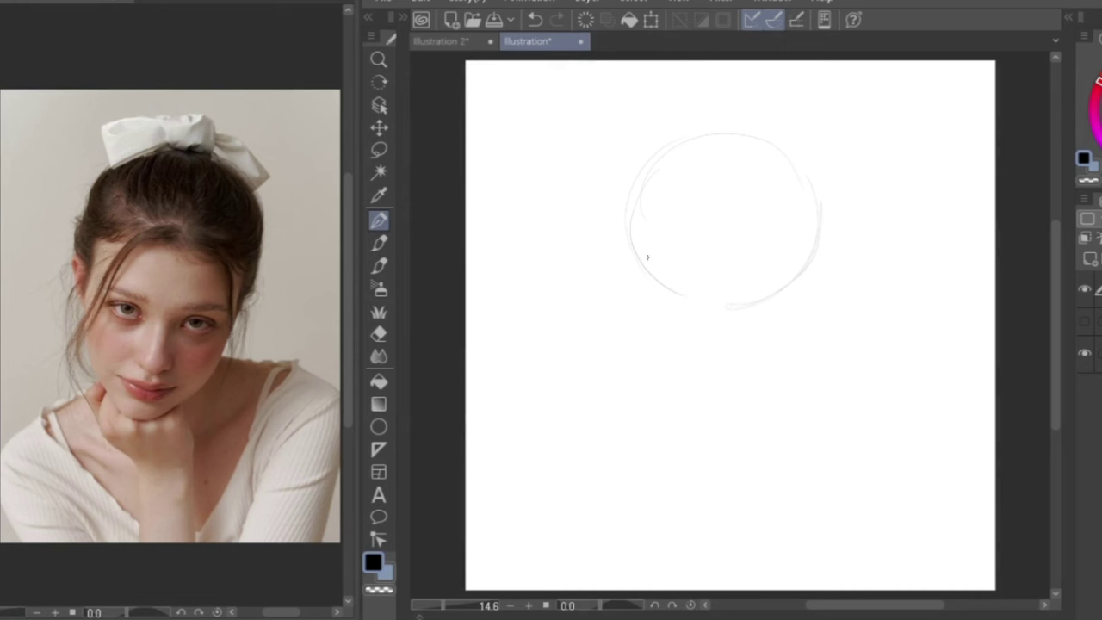
pyautogui.moveTo(675, 298); pyautogui.dragTo(758, 295)
# Draw the curved brow line across the lower part of the circle and mark the side plane of the head
pyautogui.moveTo(622, 193)
pyautogui.mouseDown()
pyautogui.moveTo(663, 279)
pyautogui.moveTo(735, 291)
pyautogui.moveTo(791, 278)
pyautogui.mouseUp()
pyautogui.moveTo(809, 241); pyautogui.dragTo(761, 285)
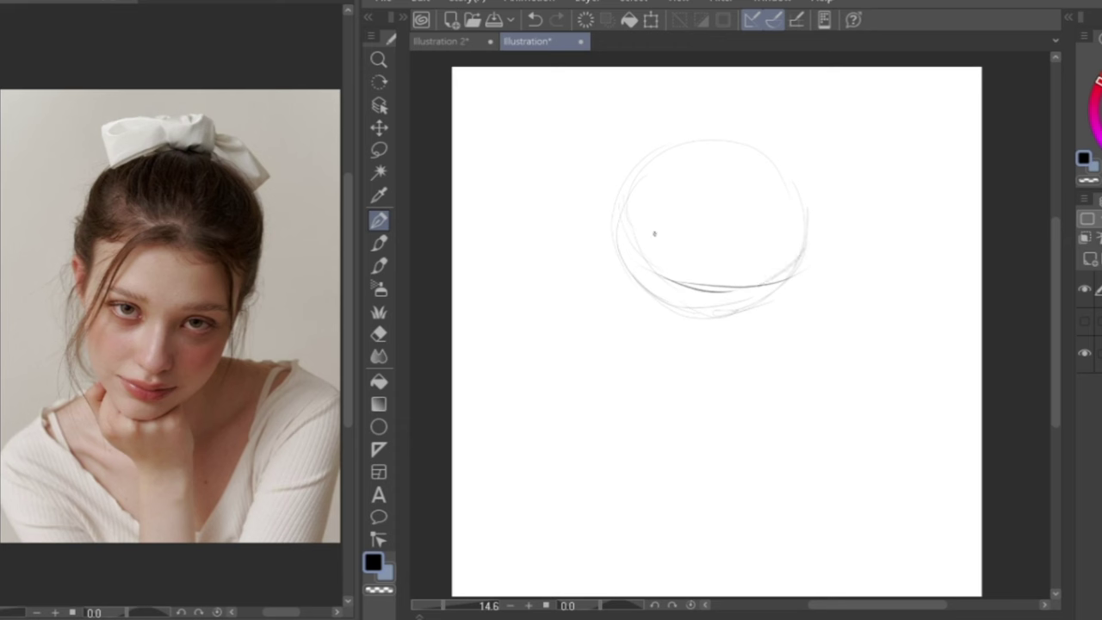
pyautogui.moveTo(633, 233)
pyautogui.mouseDown()
pyautogui.moveTo(647, 276)
pyautogui.moveTo(629, 317)
pyautogui.mouseUp()
pyautogui.moveTo(640, 267); pyautogui.dragTo(631, 312)
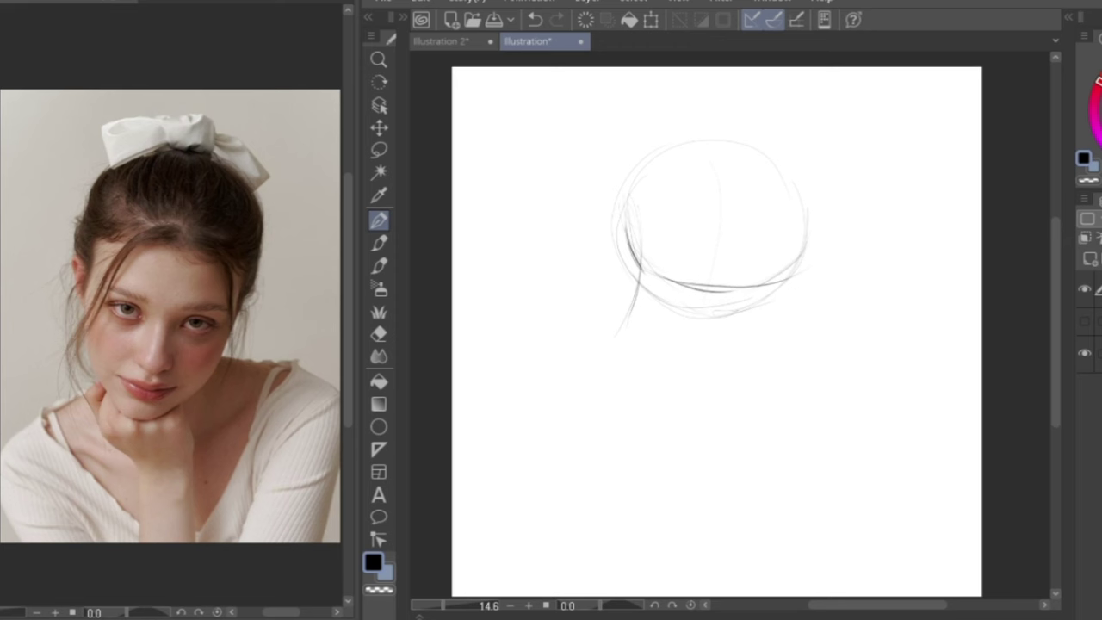
# Draw the tilted center line down to the chin and add the curved guideline for the nose base
pyautogui.moveTo(713, 293); pyautogui.dragTo(685, 407)
pyautogui.moveTo(703, 341); pyautogui.dragTo(687, 405)
pyautogui.moveTo(642, 292)
pyautogui.mouseDown()
pyautogui.moveTo(658, 340)
pyautogui.moveTo(741, 348)
pyautogui.mouseUp()
pyautogui.moveTo(673, 347); pyautogui.dragTo(741, 348)
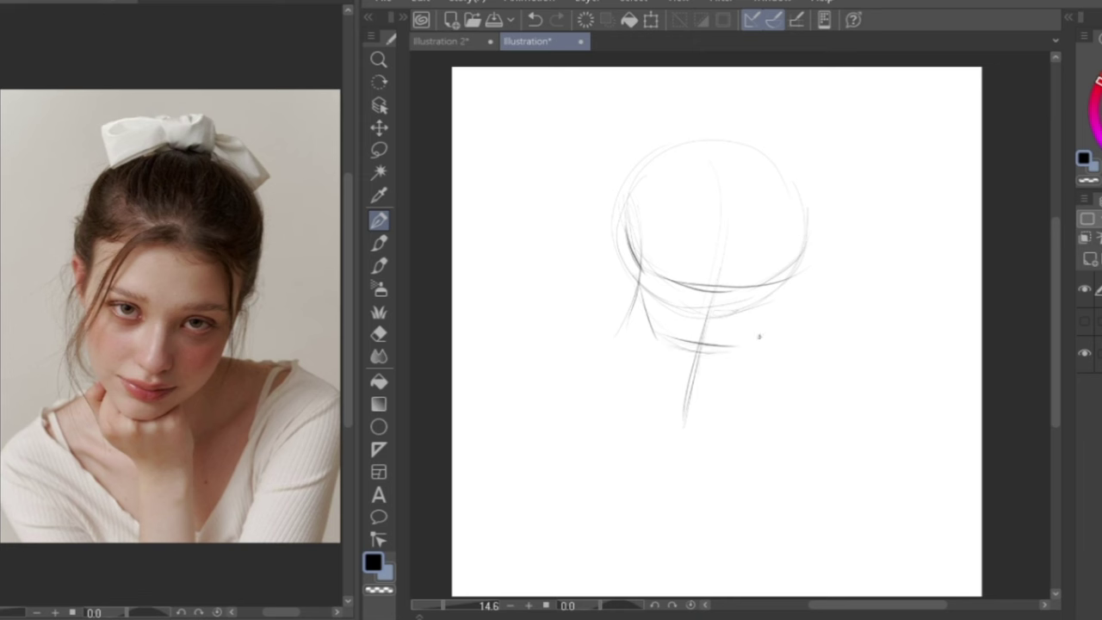
# Block in the cheeks and angular jaw on both sides of the face, meeting at a narrow chin
pyautogui.moveTo(787, 272); pyautogui.dragTo(754, 353)
pyautogui.moveTo(771, 302); pyautogui.dragTo(754, 343)
pyautogui.moveTo(787, 275); pyautogui.dragTo(756, 356)
pyautogui.moveTo(775, 298)
pyautogui.mouseDown()
pyautogui.moveTo(738, 387)
pyautogui.moveTo(698, 410)
pyautogui.mouseUp()
pyautogui.moveTo(743, 380)
pyautogui.mouseDown()
pyautogui.moveTo(698, 412)
pyautogui.moveTo(674, 410)
pyautogui.mouseUp()
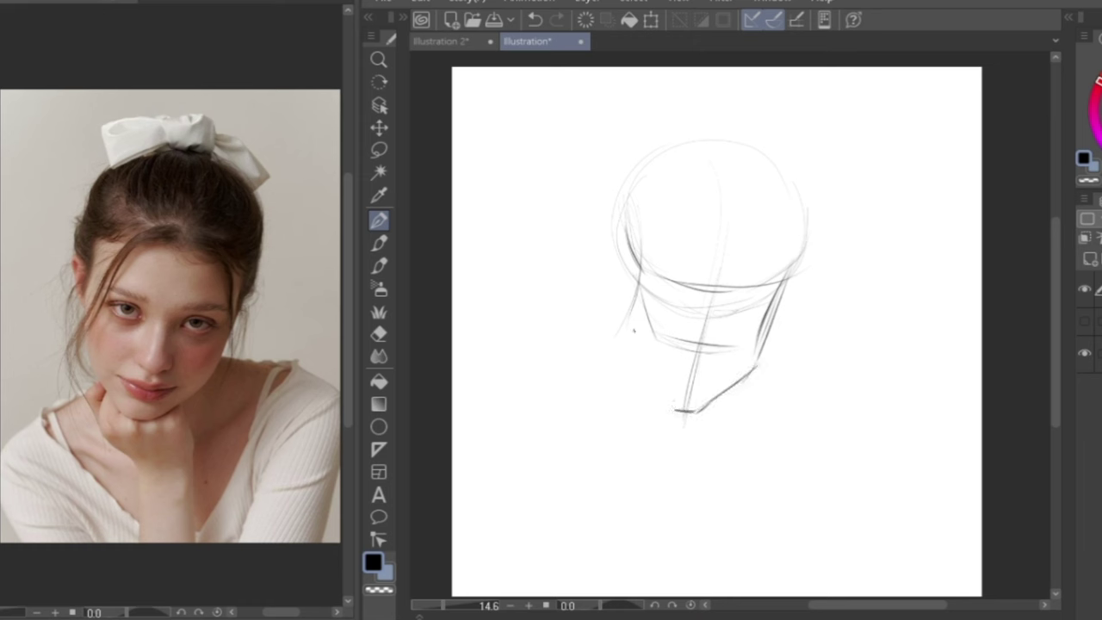
pyautogui.moveTo(632, 269); pyautogui.dragTo(629, 356)
pyautogui.moveTo(631, 296)
pyautogui.mouseDown()
pyautogui.moveTo(630, 333)
pyautogui.moveTo(656, 389)
pyautogui.mouseUp()
pyautogui.moveTo(630, 346)
pyautogui.mouseDown()
pyautogui.moveTo(661, 401)
pyautogui.moveTo(686, 411)
pyautogui.mouseUp()
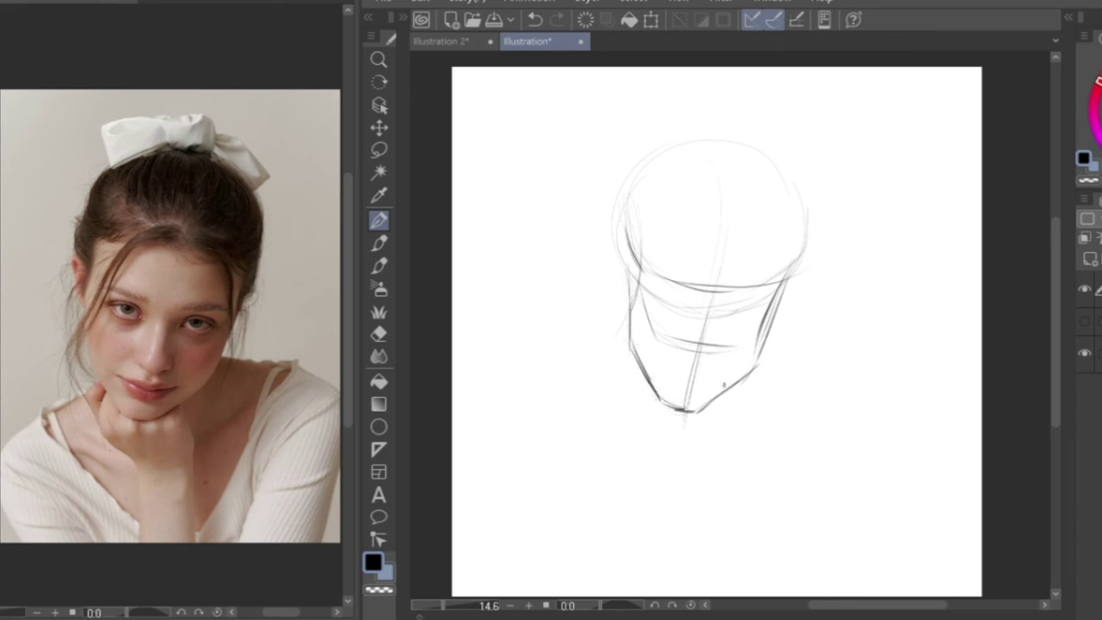
# Add the rough ear shapes on both sides and darken the jaw contour down to the chin
pyautogui.moveTo(799, 271); pyautogui.dragTo(778, 311)
pyautogui.moveTo(622, 237); pyautogui.dragTo(635, 341)
pyautogui.moveTo(631, 298)
pyautogui.mouseDown()
pyautogui.moveTo(639, 360)
pyautogui.moveTo(657, 387)
pyautogui.mouseUp()
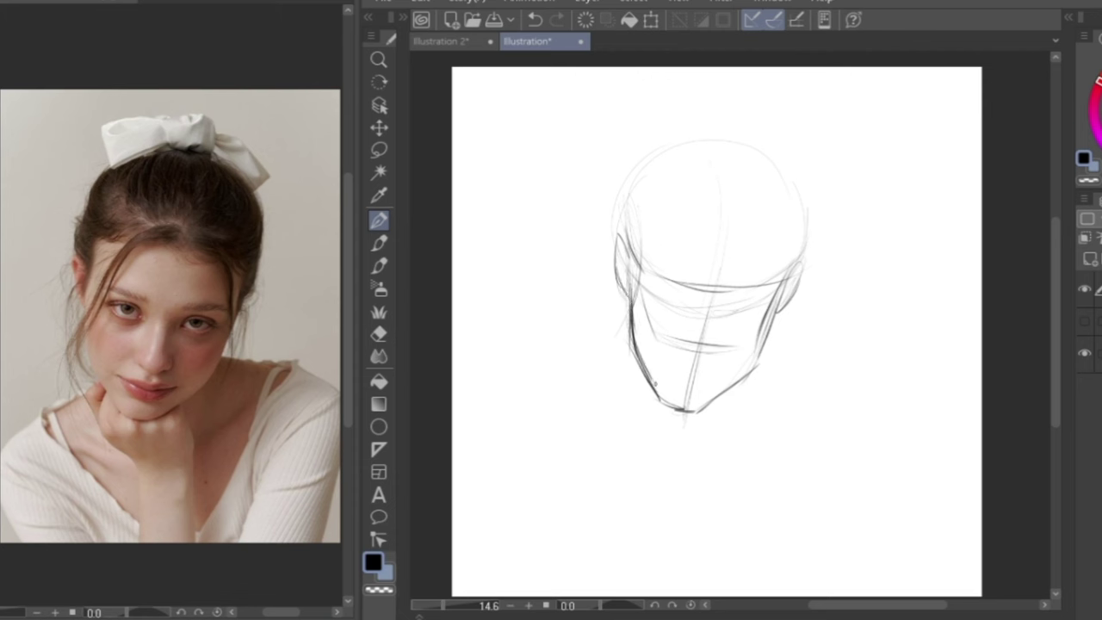
pyautogui.moveTo(635, 345)
pyautogui.mouseDown()
pyautogui.moveTo(671, 406)
pyautogui.moveTo(688, 409)
pyautogui.mouseUp()
pyautogui.moveTo(779, 301)
pyautogui.mouseDown()
pyautogui.moveTo(743, 372)
pyautogui.moveTo(679, 411)
pyautogui.moveTo(694, 411)
pyautogui.mouseUp()
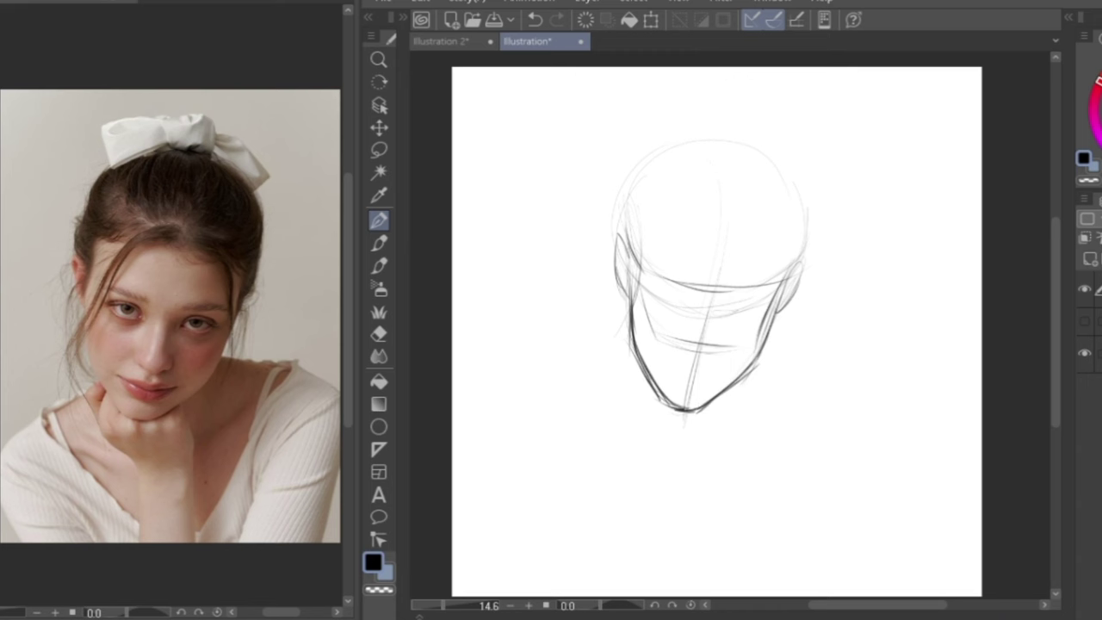
# Sketch the hair volume outside the cranium circle, along both sides and over the top
pyautogui.moveTo(620, 233)
pyautogui.mouseDown()
pyautogui.moveTo(618, 195)
pyautogui.moveTo(651, 158)
pyautogui.moveTo(734, 121)
pyautogui.moveTo(756, 128)
pyautogui.mouseUp()
pyautogui.moveTo(796, 172); pyautogui.dragTo(807, 235)
pyautogui.moveTo(813, 208); pyautogui.dragTo(804, 248)
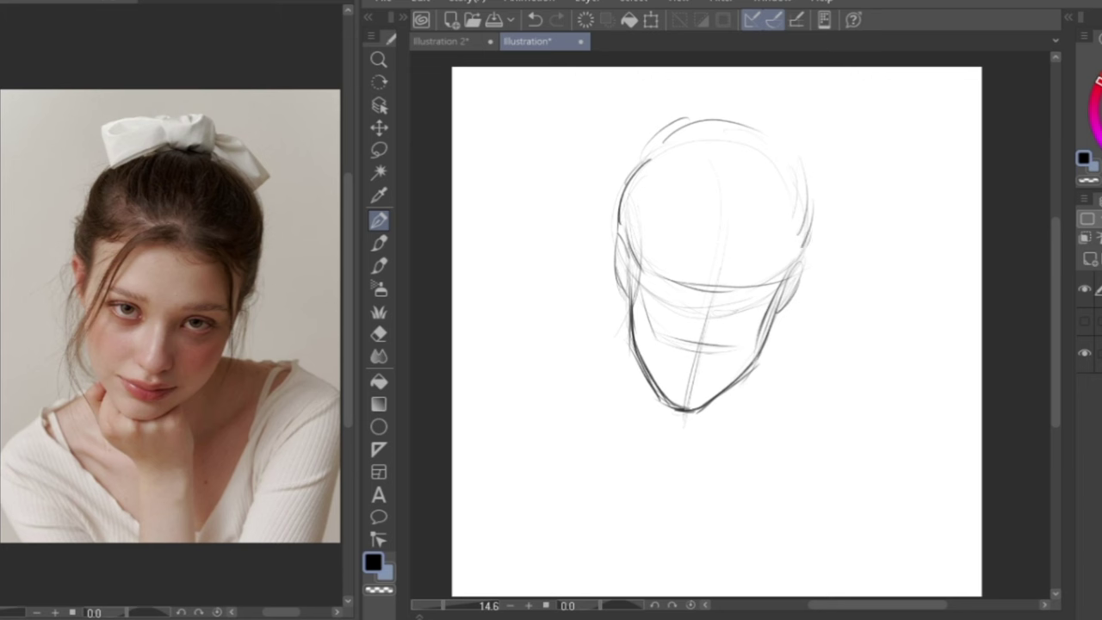
# Rough in the fist supporting the chin, with knuckle marks and the two sides of the wrist
pyautogui.moveTo(640, 378)
pyautogui.mouseDown()
pyautogui.moveTo(628, 388)
pyautogui.moveTo(636, 411)
pyautogui.moveTo(687, 424)
pyautogui.mouseUp()
pyautogui.moveTo(709, 430)
pyautogui.mouseDown()
pyautogui.moveTo(723, 428)
pyautogui.moveTo(726, 405)
pyautogui.moveTo(732, 446)
pyautogui.mouseUp()
pyautogui.moveTo(632, 420)
pyautogui.mouseDown()
pyautogui.moveTo(680, 459)
pyautogui.moveTo(730, 462)
pyautogui.moveTo(734, 528)
pyautogui.mouseUp()
pyautogui.moveTo(676, 457); pyautogui.dragTo(674, 523)
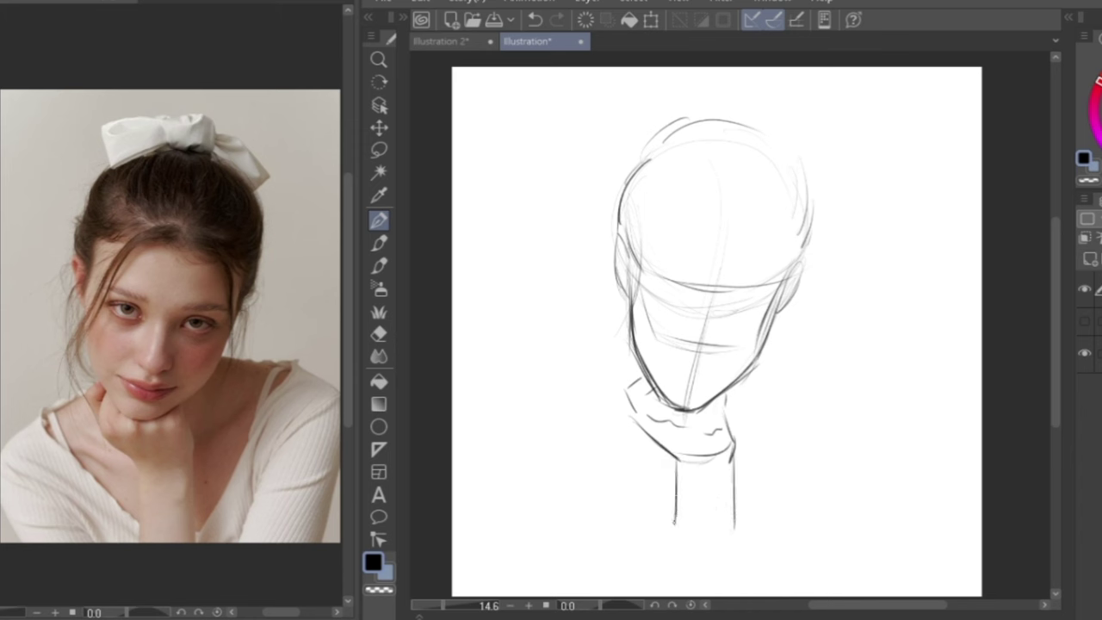
pyautogui.moveTo(733, 459); pyautogui.dragTo(727, 486)
# Sketch the top's neckline edges on both sides of the wrist and the slopes of both shoulders
pyautogui.moveTo(624, 387)
pyautogui.mouseDown()
pyautogui.moveTo(585, 405)
pyautogui.moveTo(625, 459)
pyautogui.moveTo(672, 488)
pyautogui.mouseUp()
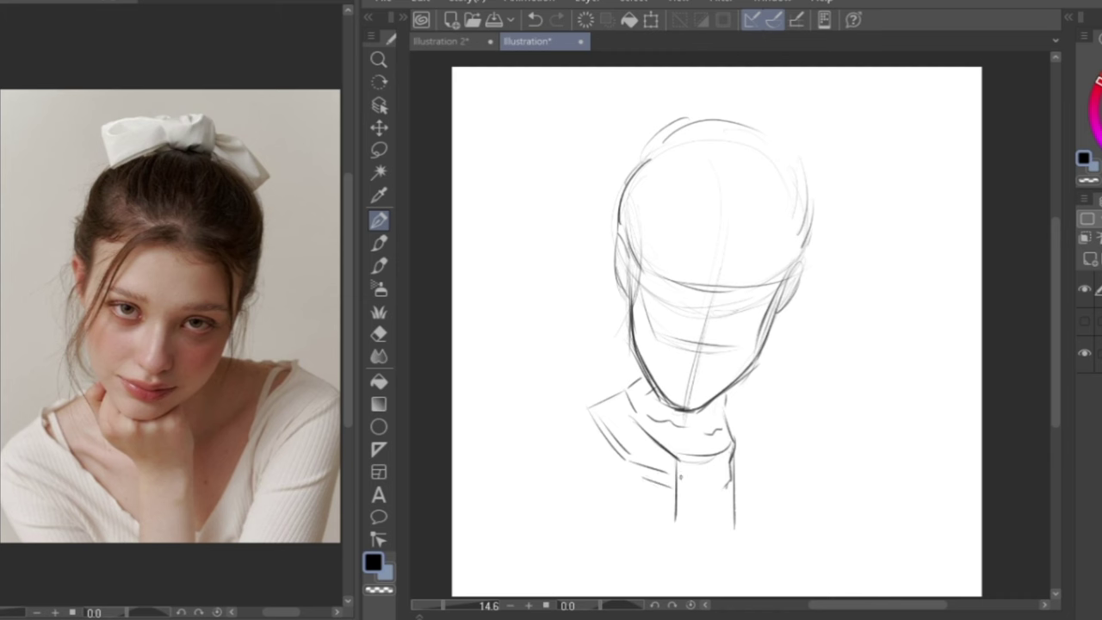
pyautogui.moveTo(746, 459); pyautogui.dragTo(811, 415)
pyautogui.moveTo(763, 349); pyautogui.dragTo(823, 372)
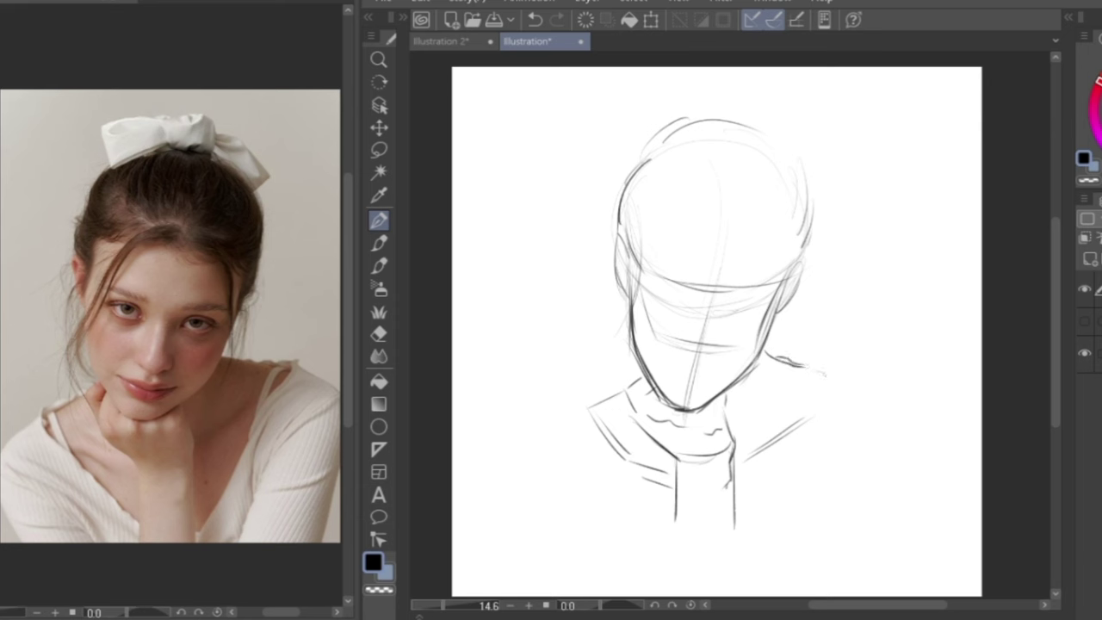
pyautogui.moveTo(633, 379); pyautogui.dragTo(548, 425)
pyautogui.moveTo(822, 374); pyautogui.dragTo(868, 398)
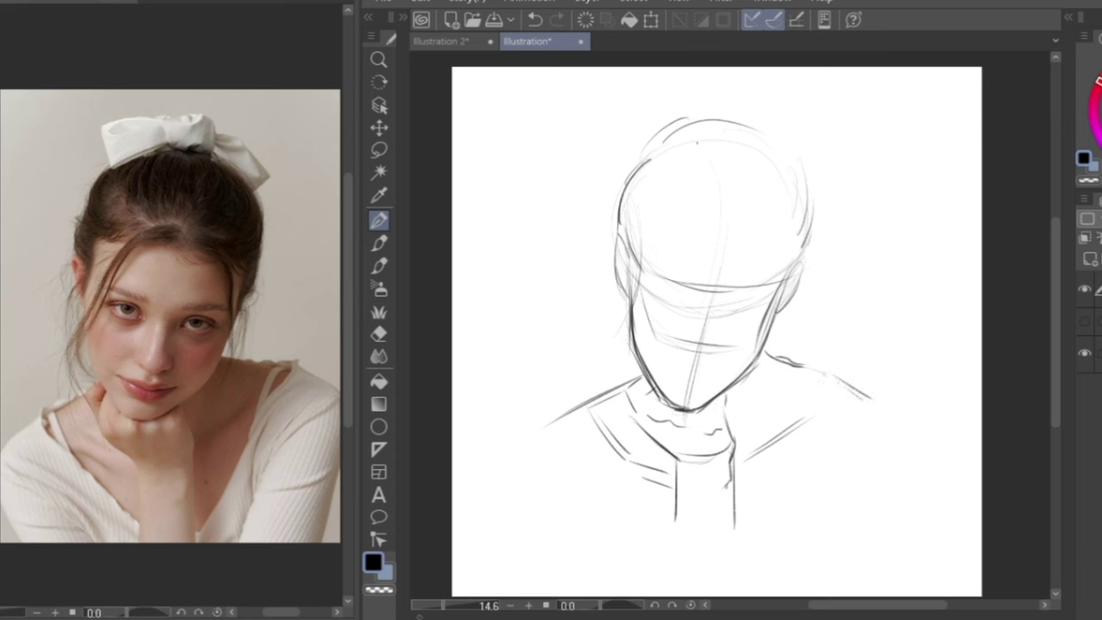
# Raise the hair outline over the crown and draw the loose strand falling from the parting past the cheek
pyautogui.moveTo(666, 105); pyautogui.dragTo(691, 93)
pyautogui.moveTo(657, 143)
pyautogui.mouseDown()
pyautogui.moveTo(770, 113)
pyautogui.moveTo(790, 162)
pyautogui.mouseUp()
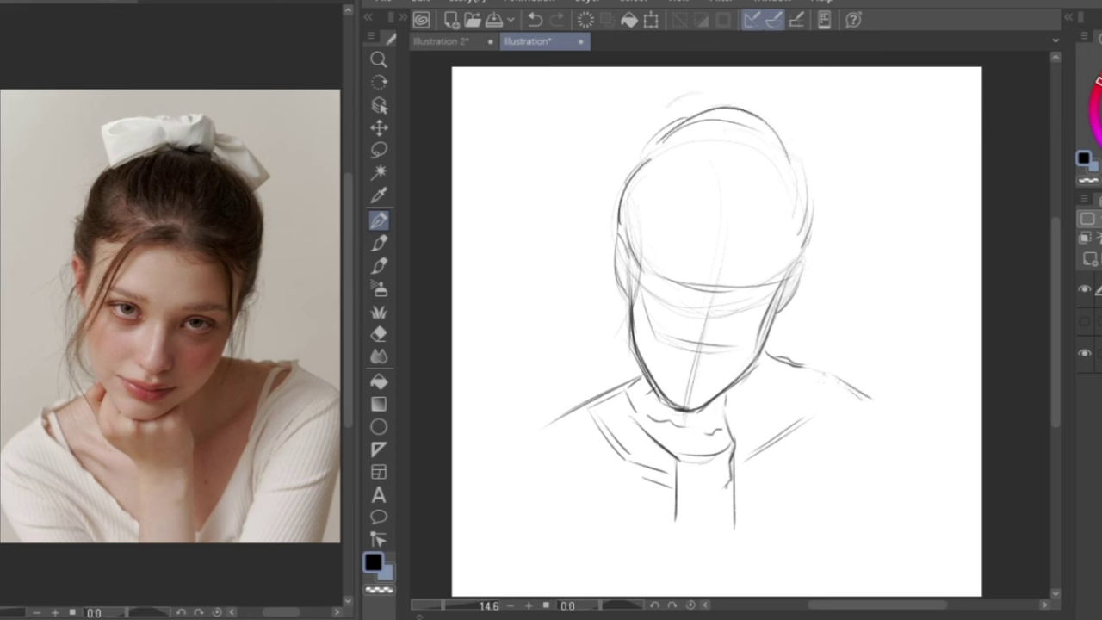
pyautogui.moveTo(705, 227)
pyautogui.mouseDown()
pyautogui.moveTo(723, 224)
pyautogui.moveTo(598, 374)
pyautogui.mouseUp()
pyautogui.moveTo(625, 311); pyautogui.dragTo(604, 350)
pyautogui.moveTo(640, 248)
pyautogui.mouseDown()
pyautogui.moveTo(644, 192)
pyautogui.moveTo(650, 231)
pyautogui.moveTo(670, 231)
pyautogui.moveTo(650, 240)
pyautogui.mouseUp()
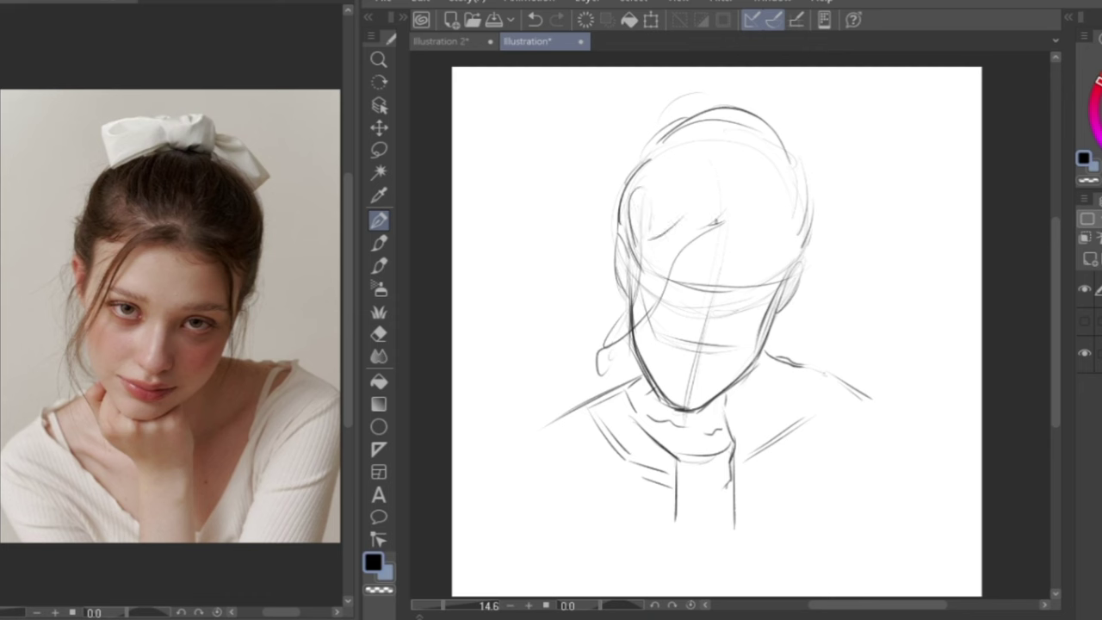
# Draw the strands swept back toward the crown and the loose lock framing the other side of the face
pyautogui.moveTo(710, 216)
pyautogui.mouseDown()
pyautogui.moveTo(704, 127)
pyautogui.moveTo(673, 150)
pyautogui.mouseUp()
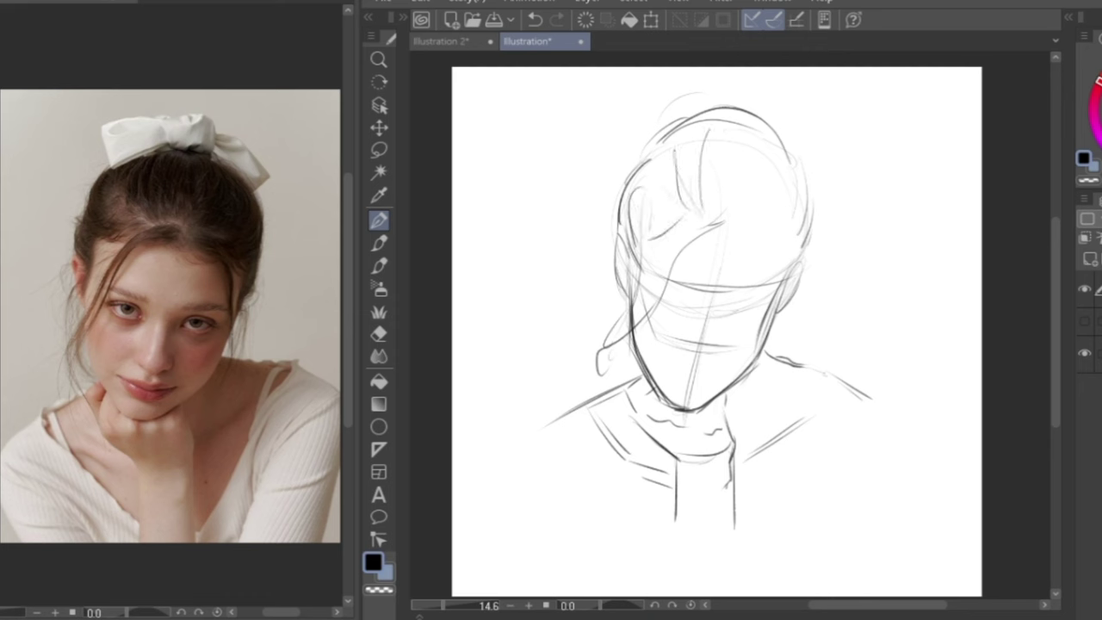
pyautogui.moveTo(742, 205)
pyautogui.mouseDown()
pyautogui.moveTo(756, 144)
pyautogui.moveTo(777, 177)
pyautogui.moveTo(793, 180)
pyautogui.mouseUp()
pyautogui.moveTo(758, 238)
pyautogui.mouseDown()
pyautogui.moveTo(743, 241)
pyautogui.moveTo(787, 322)
pyautogui.moveTo(769, 346)
pyautogui.mouseUp()
pyautogui.moveTo(813, 241)
pyautogui.mouseDown()
pyautogui.moveTo(789, 279)
pyautogui.moveTo(794, 267)
pyautogui.mouseUp()
# Outline the large bow on top of the head, with its loops, center knot and trailing end
pyautogui.moveTo(708, 107)
pyautogui.mouseDown()
pyautogui.moveTo(758, 82)
pyautogui.moveTo(765, 114)
pyautogui.moveTo(818, 130)
pyautogui.moveTo(794, 158)
pyautogui.moveTo(791, 140)
pyautogui.moveTo(696, 87)
pyautogui.moveTo(647, 83)
pyautogui.mouseUp()
pyautogui.moveTo(648, 83)
pyautogui.mouseDown()
pyautogui.moveTo(663, 139)
pyautogui.moveTo(719, 101)
pyautogui.moveTo(703, 103)
pyautogui.mouseUp()
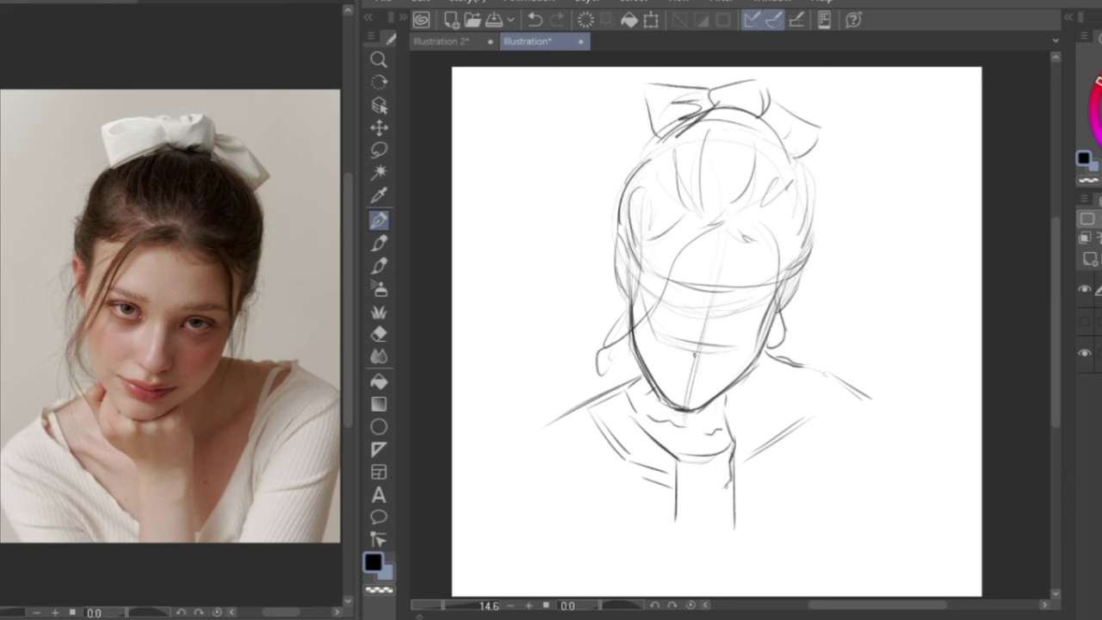
# Rough in the nose base, mouth and both eyes along the facial guidelines
pyautogui.moveTo(682, 347)
pyautogui.mouseDown()
pyautogui.moveTo(695, 361)
pyautogui.moveTo(713, 350)
pyautogui.moveTo(683, 374)
pyautogui.moveTo(698, 393)
pyautogui.moveTo(681, 373)
pyautogui.moveTo(716, 374)
pyautogui.mouseUp()
pyautogui.hotkey('ctrl', 'z')
pyautogui.hotkey('ctrl', 'z')
pyautogui.moveTo(715, 374)
pyautogui.mouseDown()
pyautogui.moveTo(723, 367)
pyautogui.moveTo(665, 360)
pyautogui.moveTo(703, 386)
pyautogui.mouseUp()
pyautogui.hotkey('ctrl', 'z')
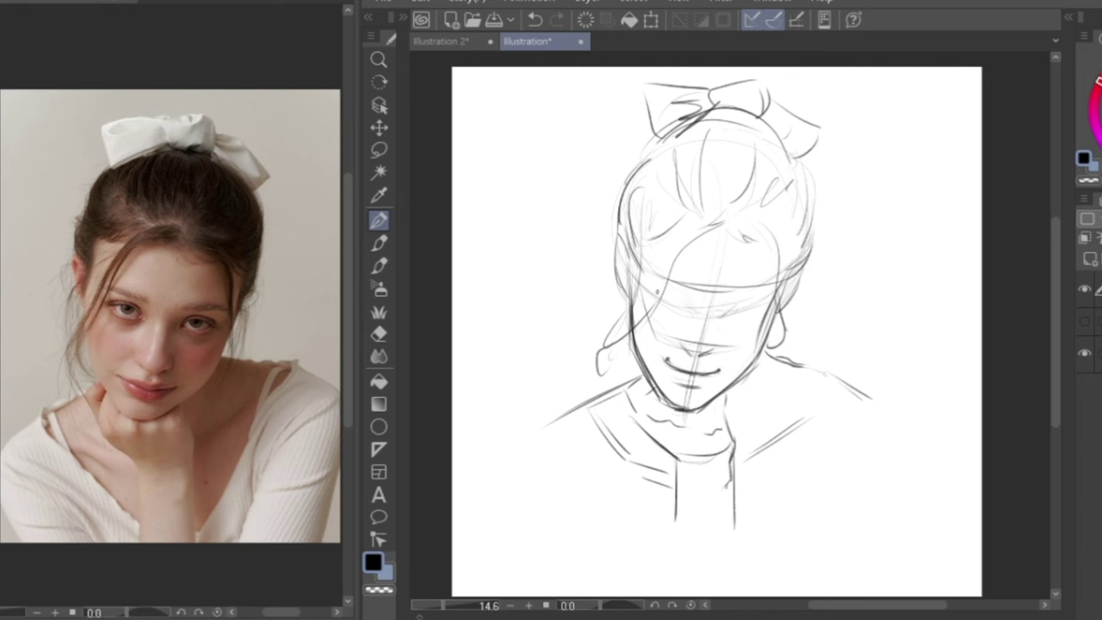
pyautogui.moveTo(651, 288)
pyautogui.mouseDown()
pyautogui.moveTo(669, 311)
pyautogui.moveTo(737, 320)
pyautogui.moveTo(747, 303)
pyautogui.mouseUp()
pyautogui.moveTo(722, 305)
pyautogui.mouseDown()
pyautogui.moveTo(758, 303)
pyautogui.moveTo(750, 323)
pyautogui.moveTo(755, 314)
pyautogui.mouseUp()
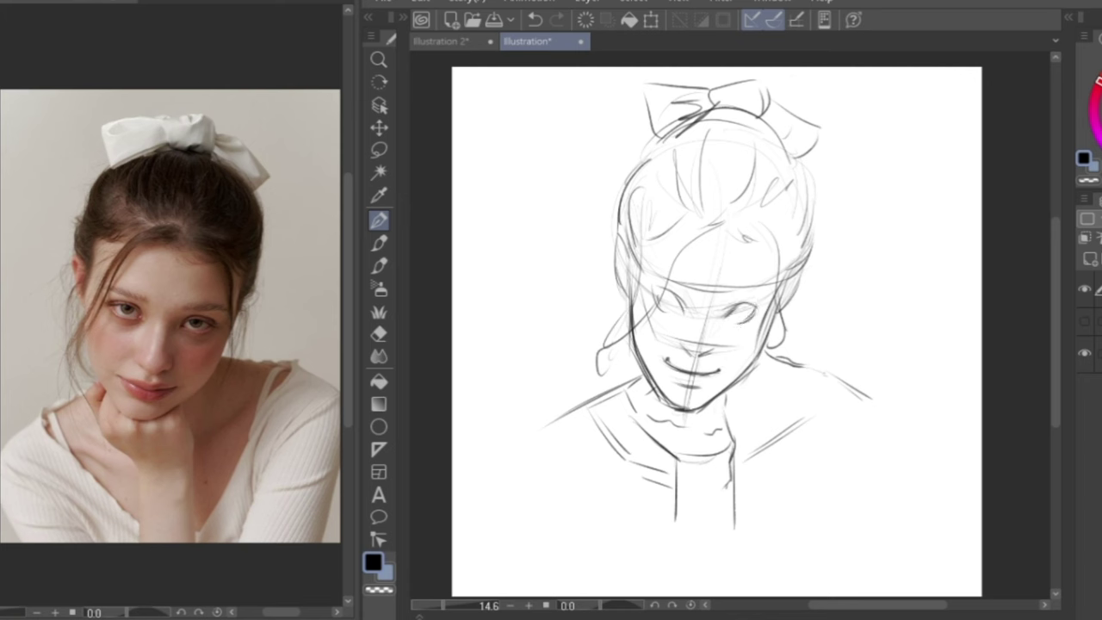
# Lasso the nose base and the mouth in turn, nudge each with the Move layer tool, and deselect
pyautogui.click(379, 150)
pyautogui.moveTo(713, 339)
pyautogui.mouseDown()
pyautogui.moveTo(698, 333)
pyautogui.moveTo(730, 344)
pyautogui.moveTo(718, 316)
pyautogui.moveTo(728, 360)
pyautogui.moveTo(661, 342)
pyautogui.moveTo(737, 355)
pyautogui.moveTo(720, 346)
pyautogui.mouseUp()
pyautogui.press('k')
pyautogui.hotkey('ctrl', 'd')
pyautogui.click(380, 150)
pyautogui.press('k')
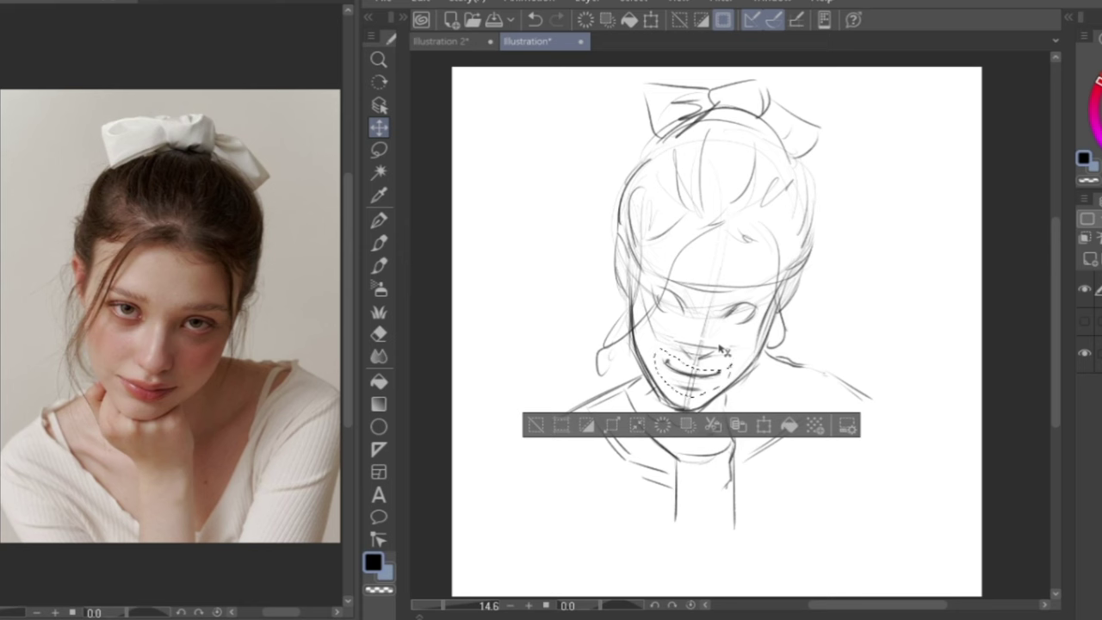
pyautogui.hotkey('ctrl', 'd')
pyautogui.click(379, 220)
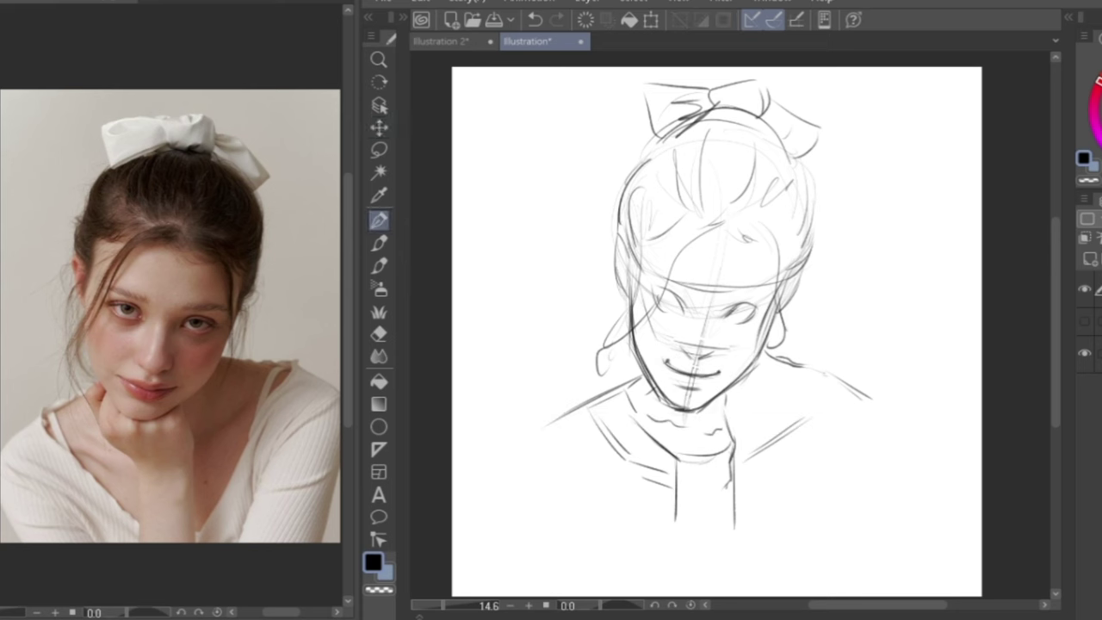
# Sketch both eyebrows above the rough eyes and darken the upper lid strokes
pyautogui.moveTo(724, 303); pyautogui.dragTo(769, 286)
pyautogui.moveTo(676, 297)
pyautogui.mouseDown()
pyautogui.moveTo(698, 279)
pyautogui.moveTo(667, 275)
pyautogui.mouseUp()
pyautogui.moveTo(687, 319)
pyautogui.mouseDown()
pyautogui.moveTo(711, 304)
pyautogui.moveTo(642, 284)
pyautogui.mouseUp()
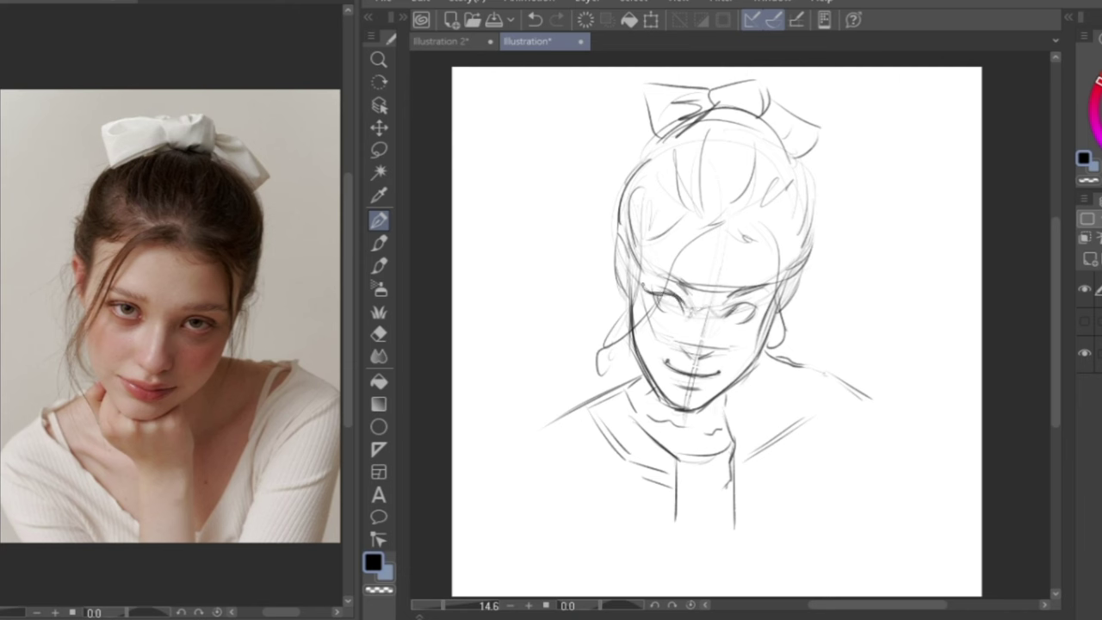
pyautogui.moveTo(725, 310); pyautogui.dragTo(763, 303)
pyautogui.moveTo(675, 307); pyautogui.dragTo(666, 298)
pyautogui.hotkey('ctrl', 'z')
pyautogui.moveTo(736, 317); pyautogui.dragTo(743, 306)
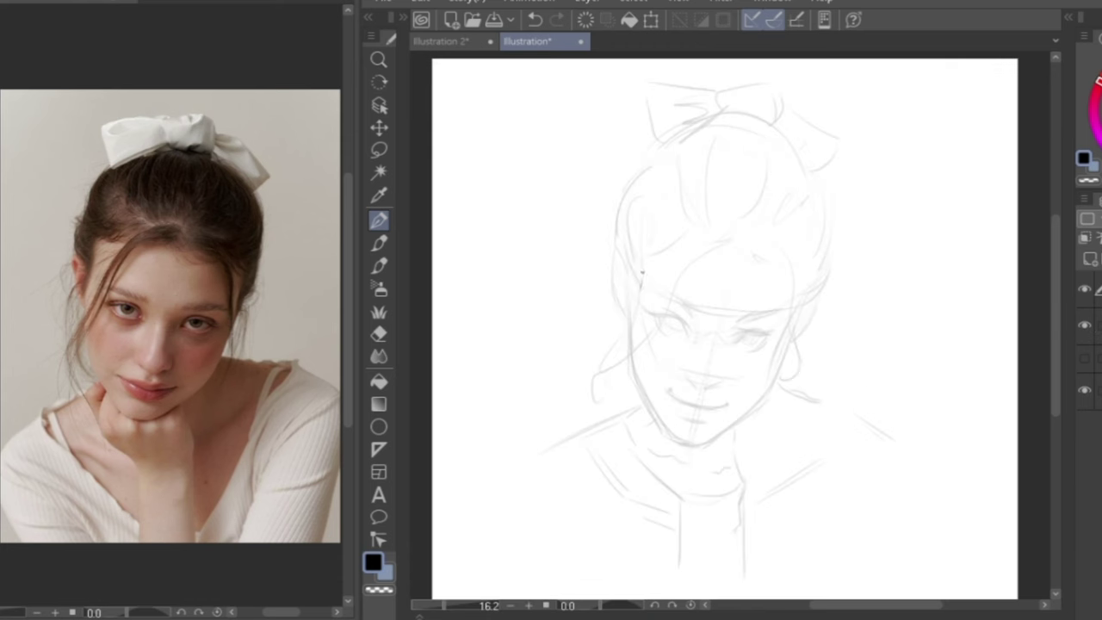
# Trace the cheek contour over the faded sketch, from the temple beside the uncovered ear down around the chin
pyautogui.moveTo(641, 281); pyautogui.dragTo(638, 297)
pyautogui.moveTo(639, 294)
pyautogui.mouseDown()
pyautogui.moveTo(629, 323)
pyautogui.moveTo(635, 283)
pyautogui.mouseUp()
pyautogui.moveTo(628, 319); pyautogui.dragTo(635, 355)
pyautogui.moveTo(632, 344); pyautogui.dragTo(634, 379)
pyautogui.moveTo(634, 361); pyautogui.dragTo(659, 422)
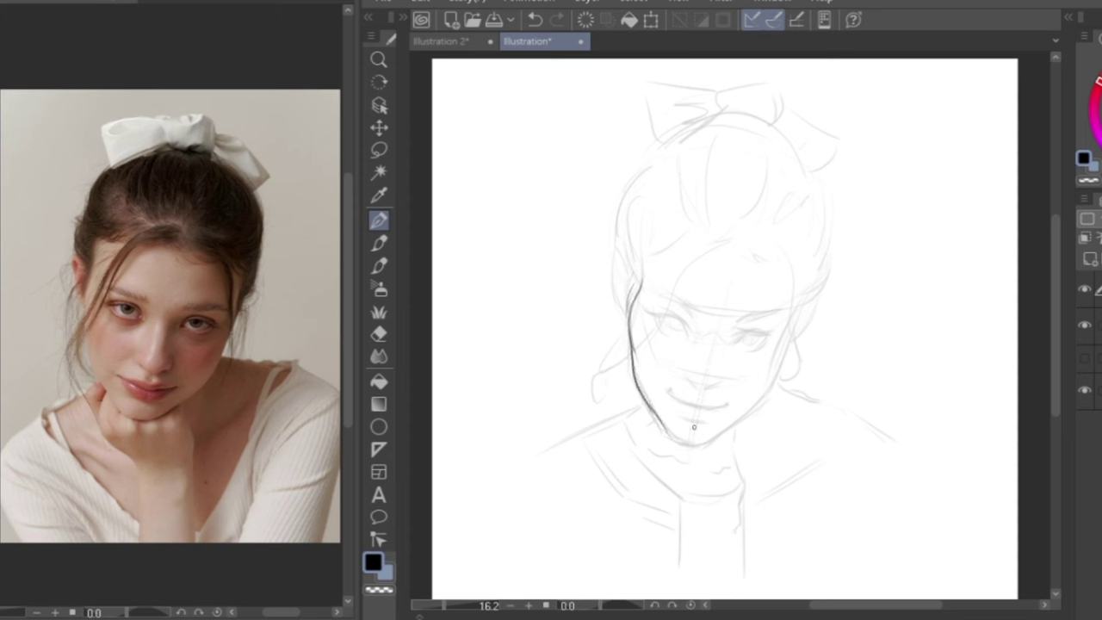
pyautogui.moveTo(675, 436); pyautogui.dragTo(713, 440)
# Trace the opposite jawline from the chin up to the ear, closing the face contour
pyautogui.moveTo(793, 325); pyautogui.dragTo(769, 393)
pyautogui.moveTo(768, 393); pyautogui.dragTo(706, 444)
pyautogui.moveTo(753, 411); pyautogui.dragTo(714, 439)
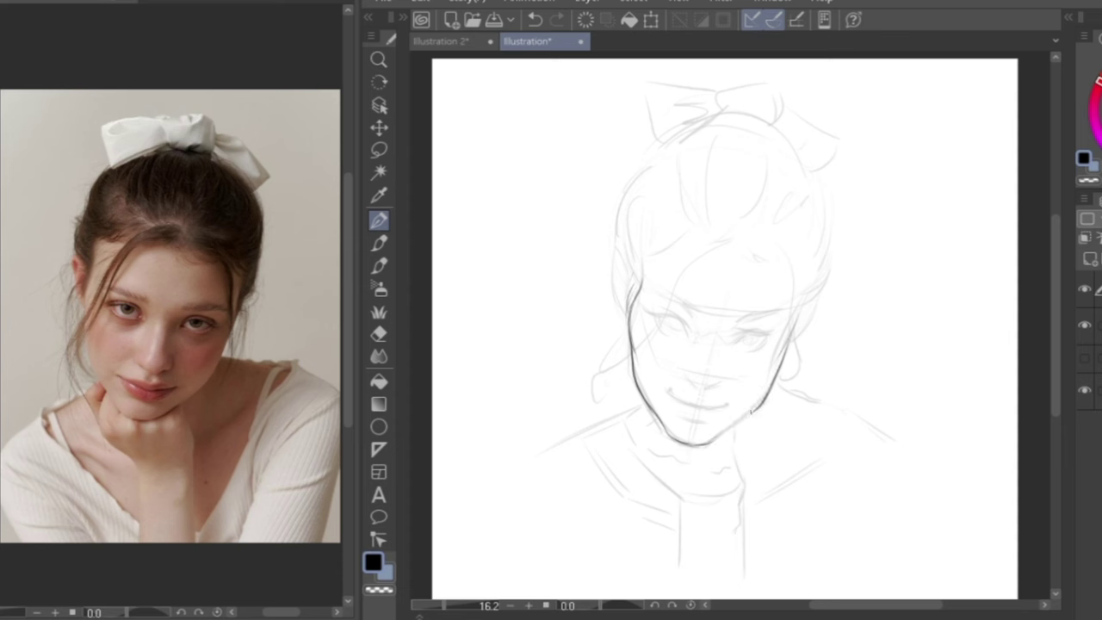
pyautogui.moveTo(751, 412); pyautogui.dragTo(723, 430)
pyautogui.moveTo(787, 356); pyautogui.dragTo(806, 300)
# Draw the ear and the long loose locks falling from the parting across the cheek
pyautogui.moveTo(622, 258); pyautogui.dragTo(627, 273)
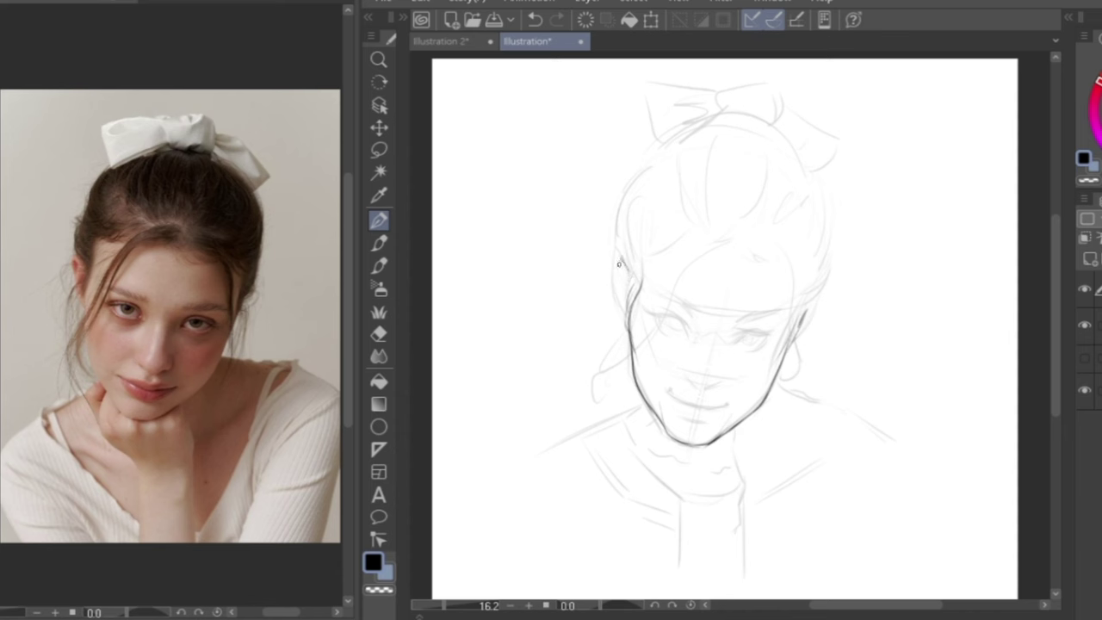
pyautogui.moveTo(618, 258)
pyautogui.mouseDown()
pyautogui.moveTo(626, 313)
pyautogui.moveTo(618, 271)
pyautogui.moveTo(624, 294)
pyautogui.moveTo(604, 358)
pyautogui.mouseUp()
pyautogui.moveTo(731, 245)
pyautogui.mouseDown()
pyautogui.moveTo(715, 236)
pyautogui.moveTo(725, 224)
pyautogui.moveTo(690, 233)
pyautogui.moveTo(646, 328)
pyautogui.moveTo(602, 377)
pyautogui.moveTo(593, 415)
pyautogui.mouseUp()
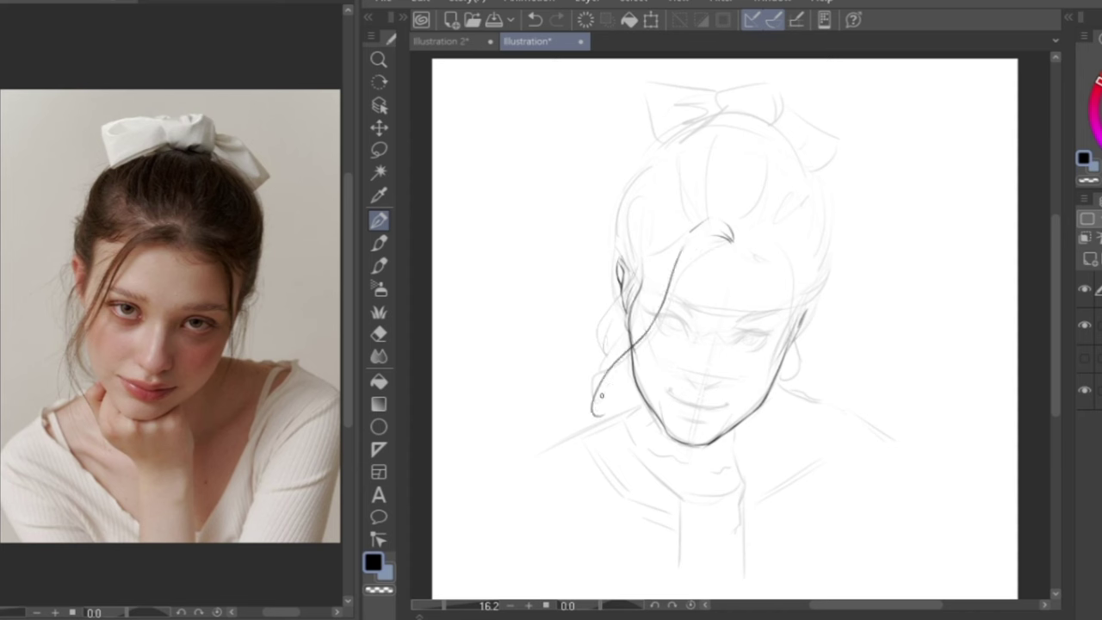
pyautogui.moveTo(610, 379)
pyautogui.mouseDown()
pyautogui.moveTo(596, 415)
pyautogui.moveTo(613, 395)
pyautogui.mouseUp()
pyautogui.moveTo(719, 234)
pyautogui.mouseDown()
pyautogui.moveTo(685, 252)
pyautogui.moveTo(639, 352)
pyautogui.mouseUp()
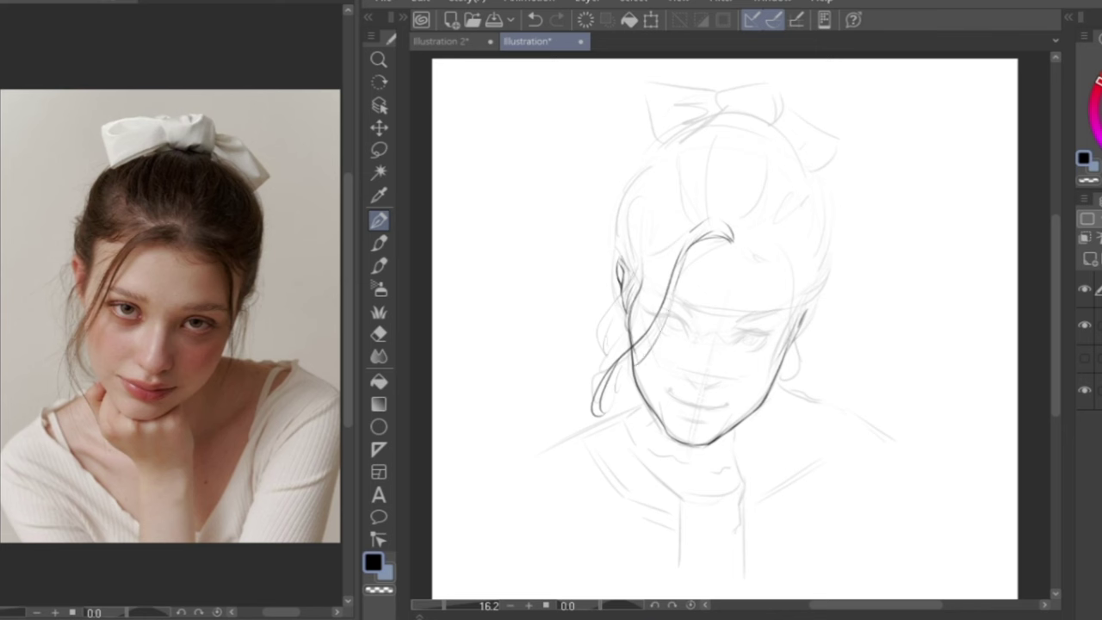
pyautogui.moveTo(689, 235)
pyautogui.mouseDown()
pyautogui.moveTo(644, 248)
pyautogui.moveTo(643, 275)
pyautogui.moveTo(655, 278)
pyautogui.mouseUp()
# Draw clean eyebrows, both eyes with lashes, and the inner eye corner beside the nose bridge
pyautogui.moveTo(734, 319); pyautogui.dragTo(781, 319)
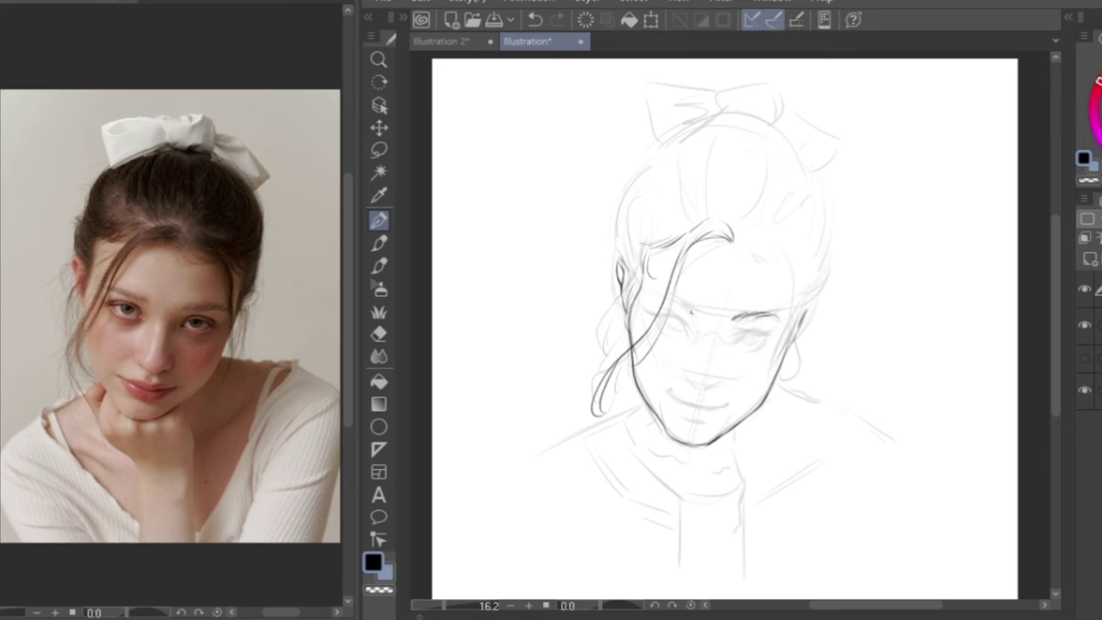
pyautogui.moveTo(694, 314); pyautogui.dragTo(668, 298)
pyautogui.moveTo(662, 315)
pyautogui.mouseDown()
pyautogui.moveTo(648, 316)
pyautogui.moveTo(674, 317)
pyautogui.moveTo(685, 336)
pyautogui.mouseUp()
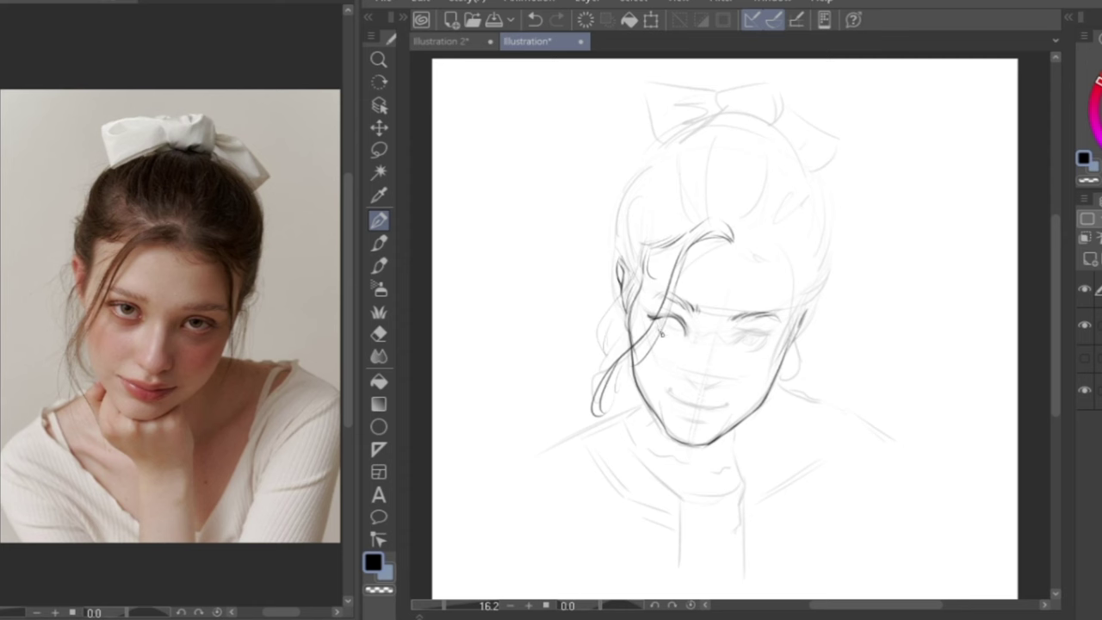
pyautogui.moveTo(661, 328); pyautogui.dragTo(662, 336)
pyautogui.moveTo(731, 342); pyautogui.dragTo(762, 331)
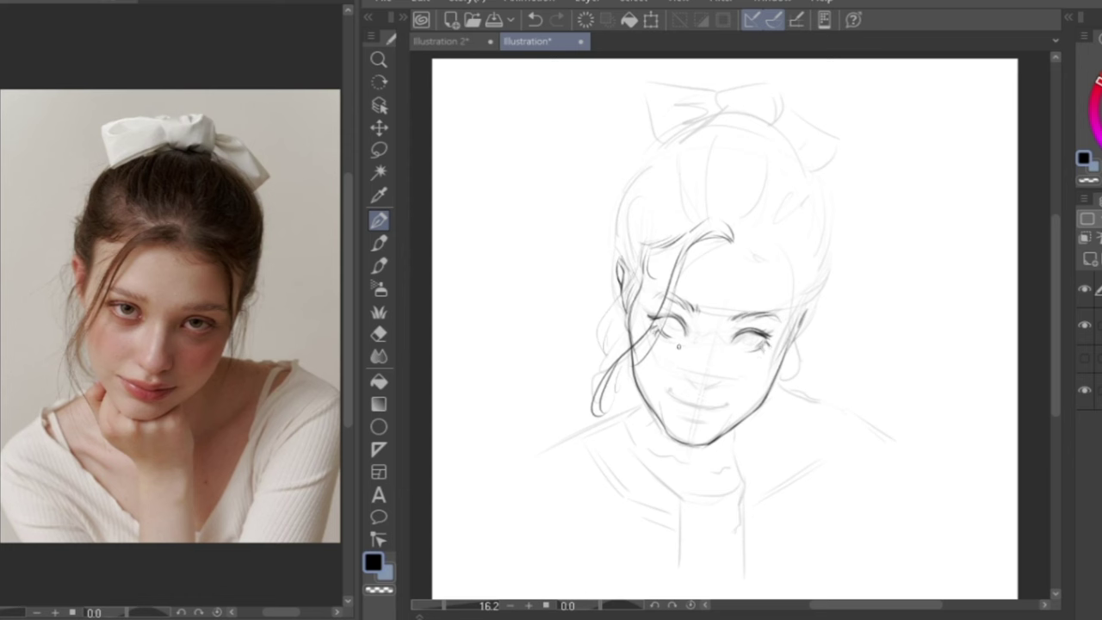
pyautogui.moveTo(724, 345)
pyautogui.mouseDown()
pyautogui.moveTo(692, 341)
pyautogui.moveTo(710, 341)
pyautogui.mouseUp()
# Hide the rough sketch layer and flip the canvas horizontally to check the face
pyautogui.click(1085, 326)
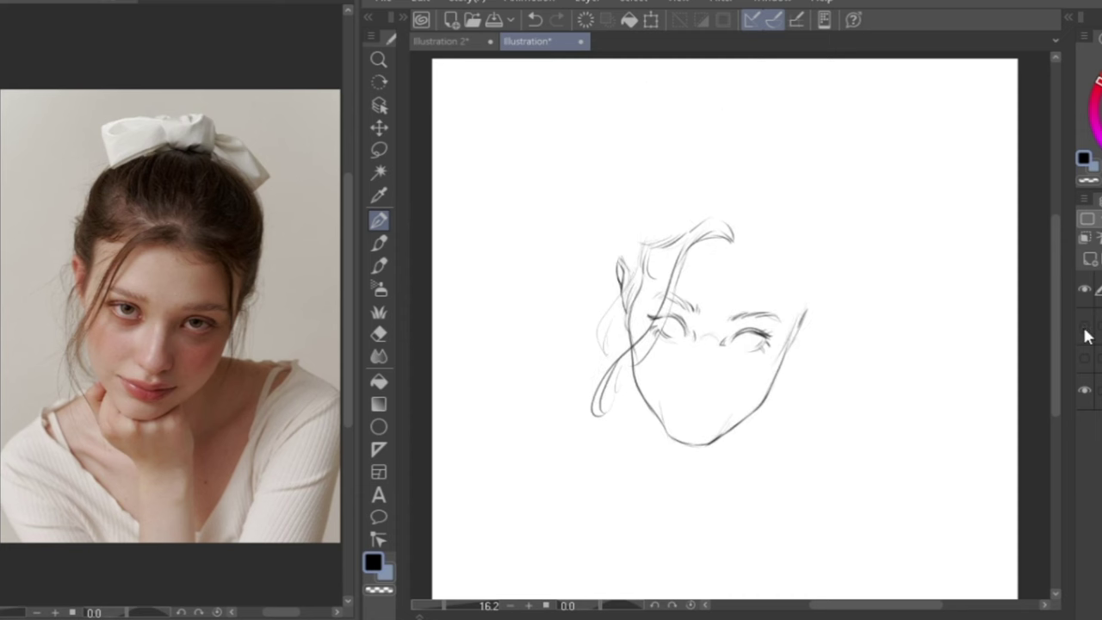
pyautogui.click(403, 17)
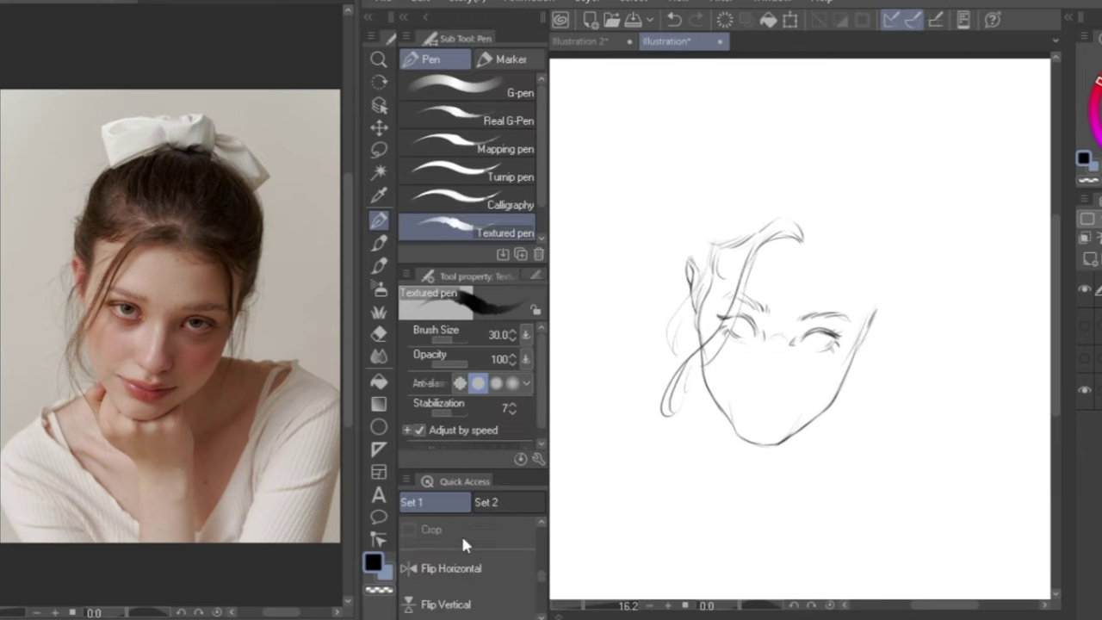
pyautogui.click(471, 571)
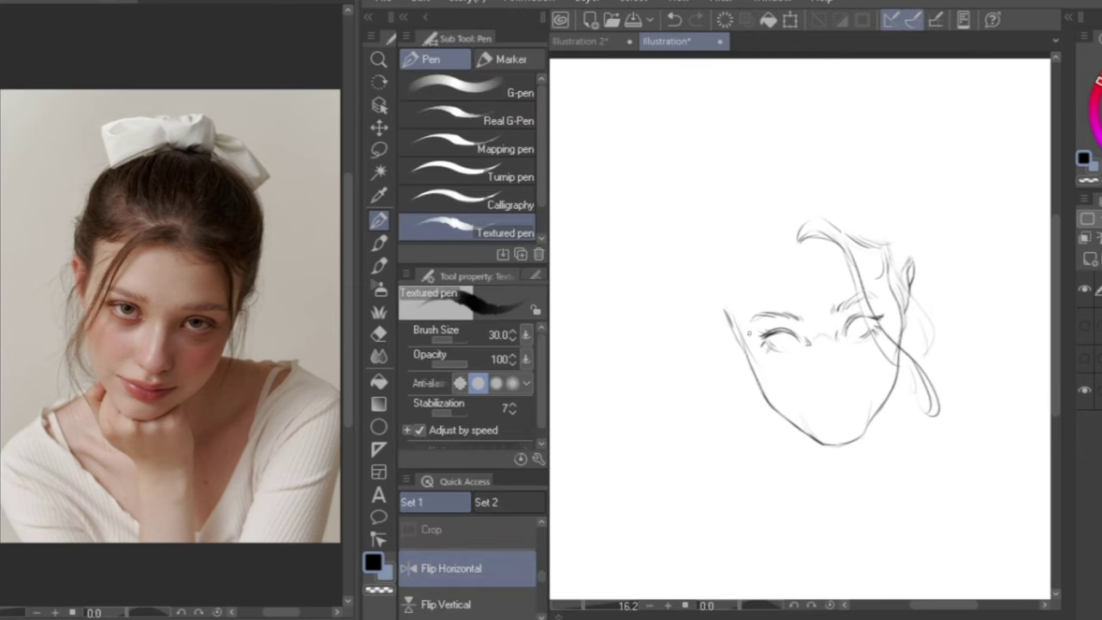
# Lasso the eye and brow away from the long lock, rotate them slightly with Transform, nudge them into place, and deselect
pyautogui.click(379, 149)
pyautogui.moveTo(835, 331)
pyautogui.mouseDown()
pyautogui.moveTo(800, 306)
pyautogui.moveTo(751, 304)
pyautogui.moveTo(741, 331)
pyautogui.moveTo(806, 366)
pyautogui.mouseUp()
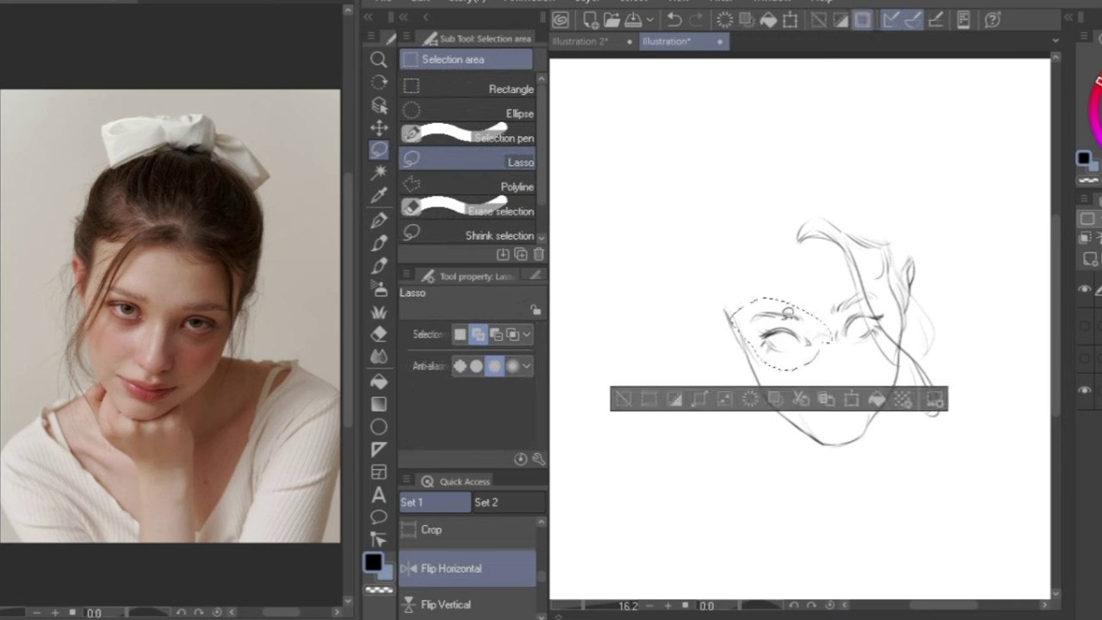
pyautogui.moveTo(747, 298); pyautogui.dragTo(745, 290)
pyautogui.hotkey('ctrl', 'z')
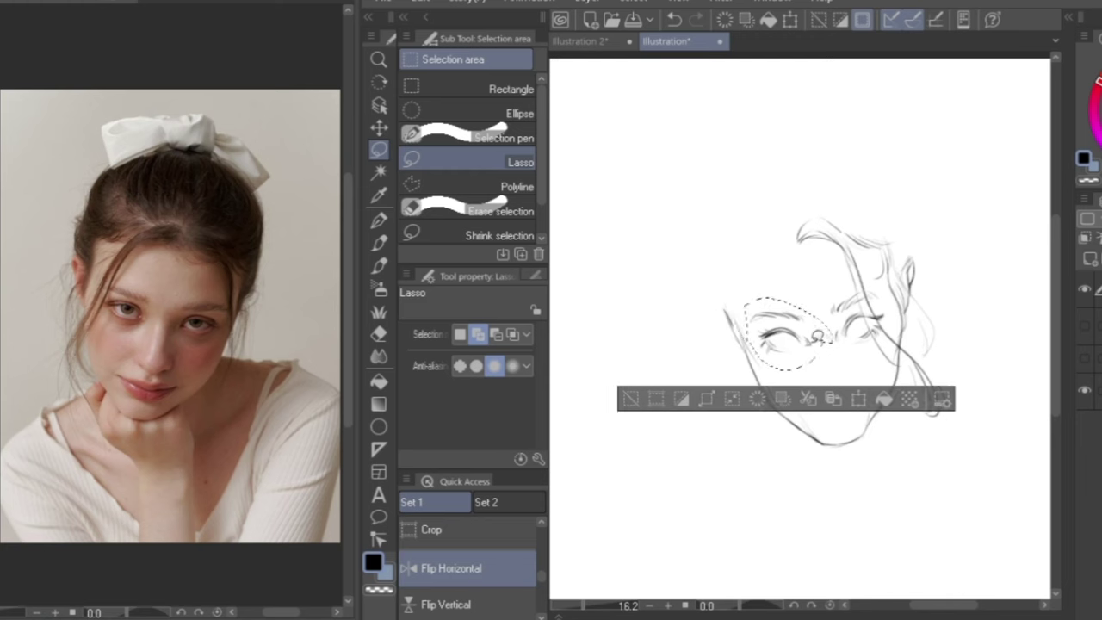
pyautogui.hotkey('ctrl', 't')
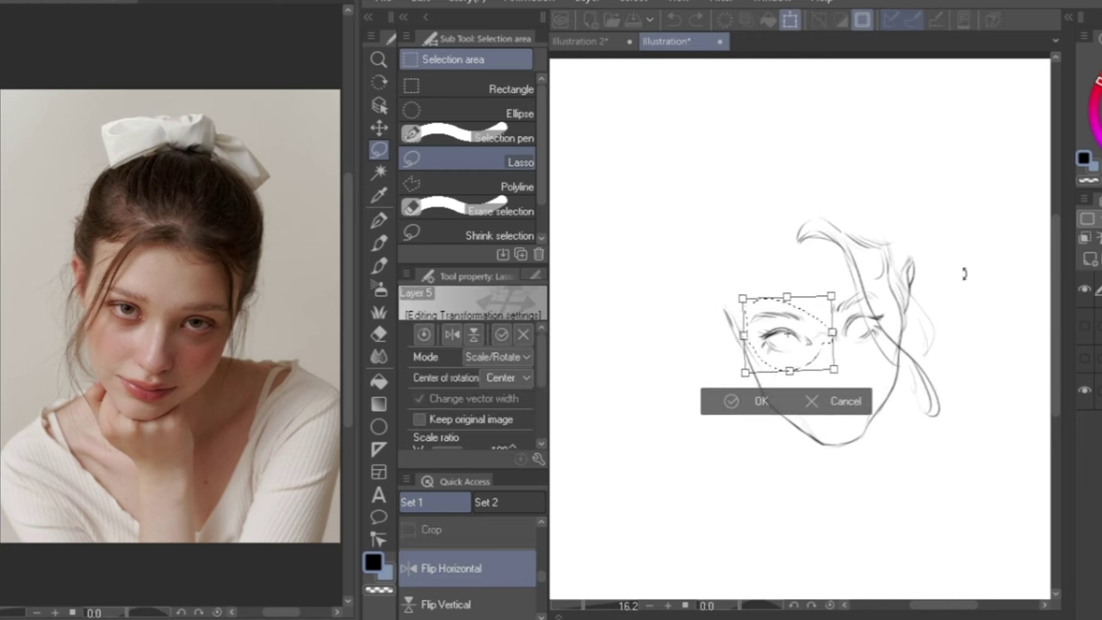
pyautogui.moveTo(945, 240); pyautogui.dragTo(953, 236)
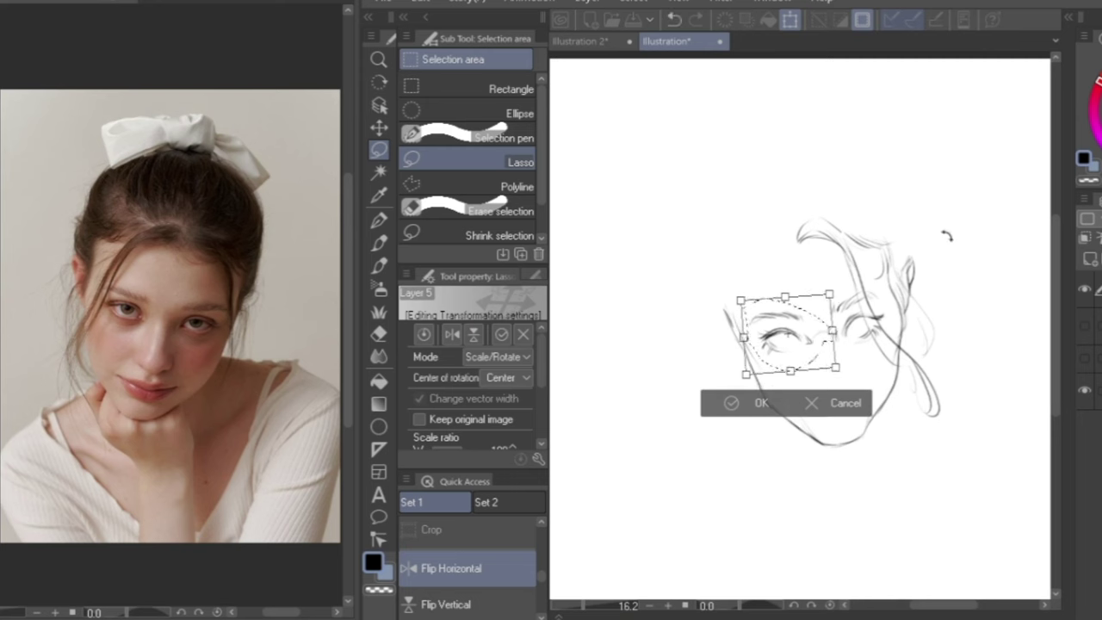
pyautogui.moveTo(878, 236); pyautogui.dragTo(878, 233)
pyautogui.press('Down')
pyautogui.press('Right')
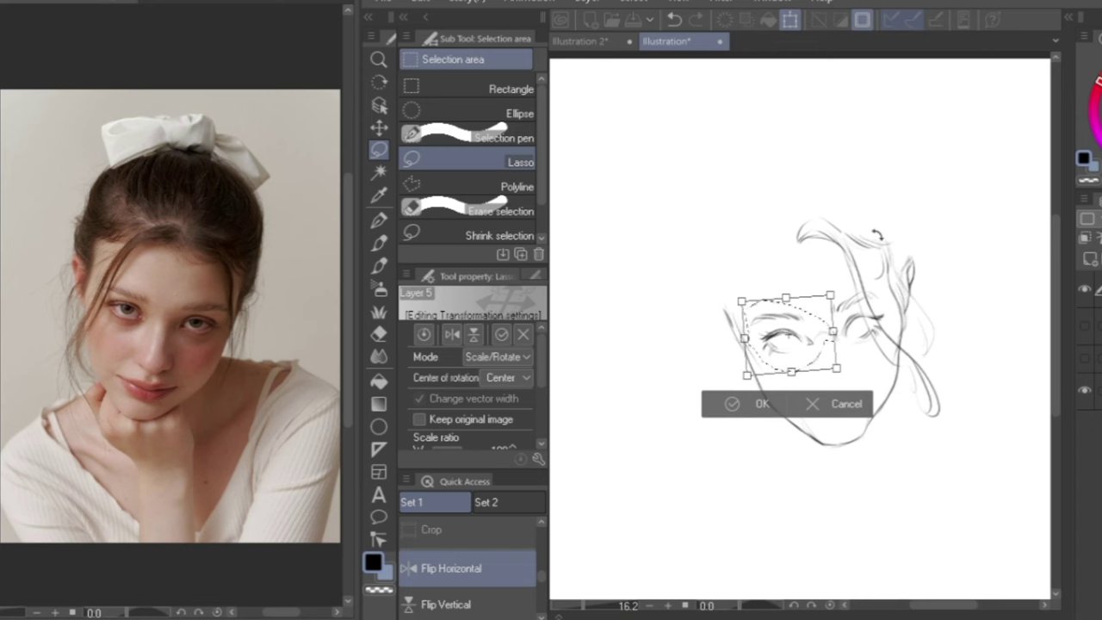
pyautogui.press('Return')
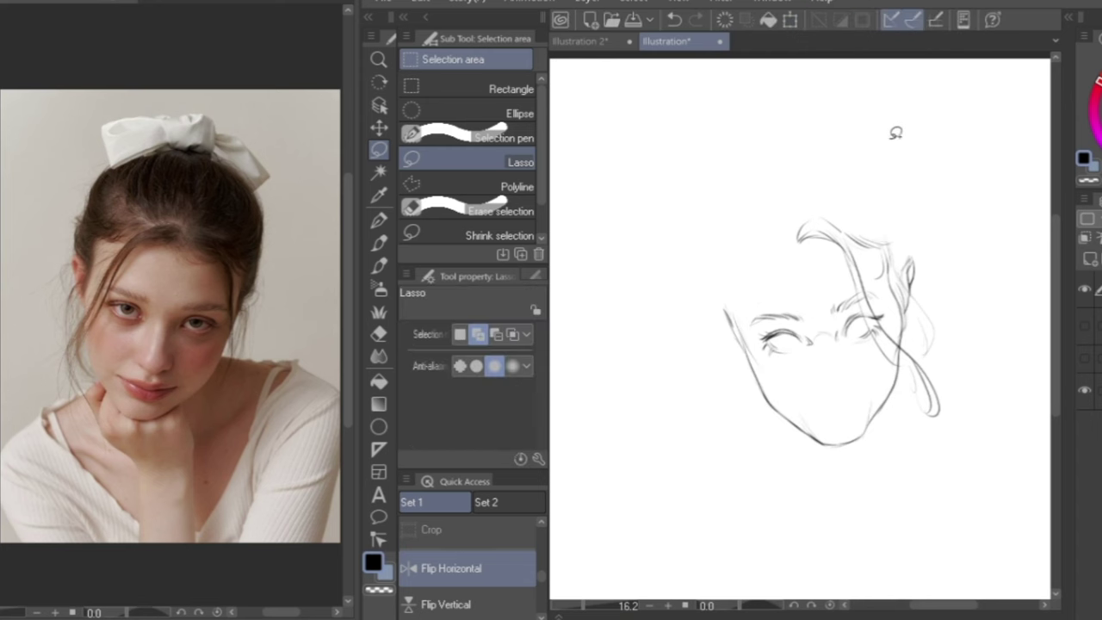
# Flip the canvas back, lasso the same eye and brow again, and tilt them slightly with Transform
pyautogui.click(448, 568)
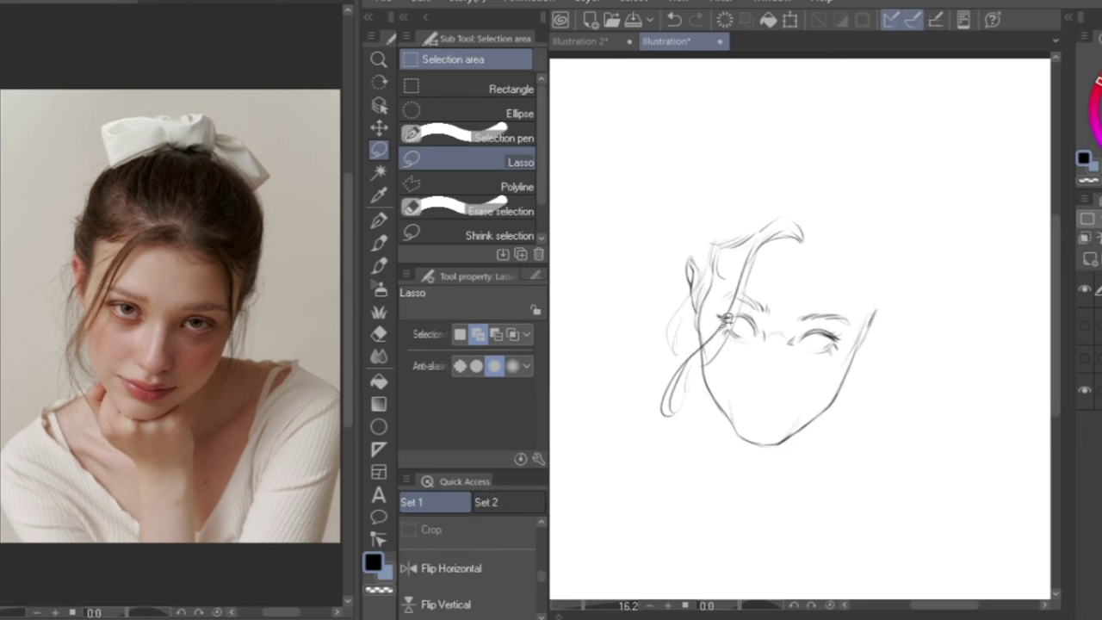
pyautogui.moveTo(794, 330)
pyautogui.mouseDown()
pyautogui.moveTo(802, 361)
pyautogui.moveTo(842, 360)
pyautogui.moveTo(862, 313)
pyautogui.moveTo(800, 310)
pyautogui.mouseUp()
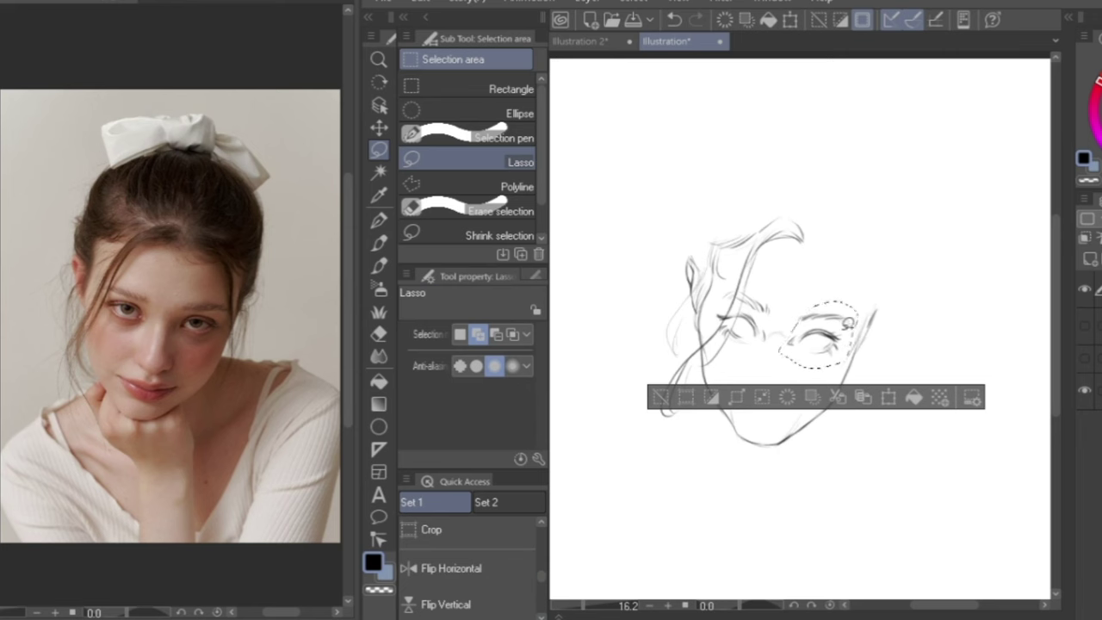
pyautogui.hotkey('ctrl', 't')
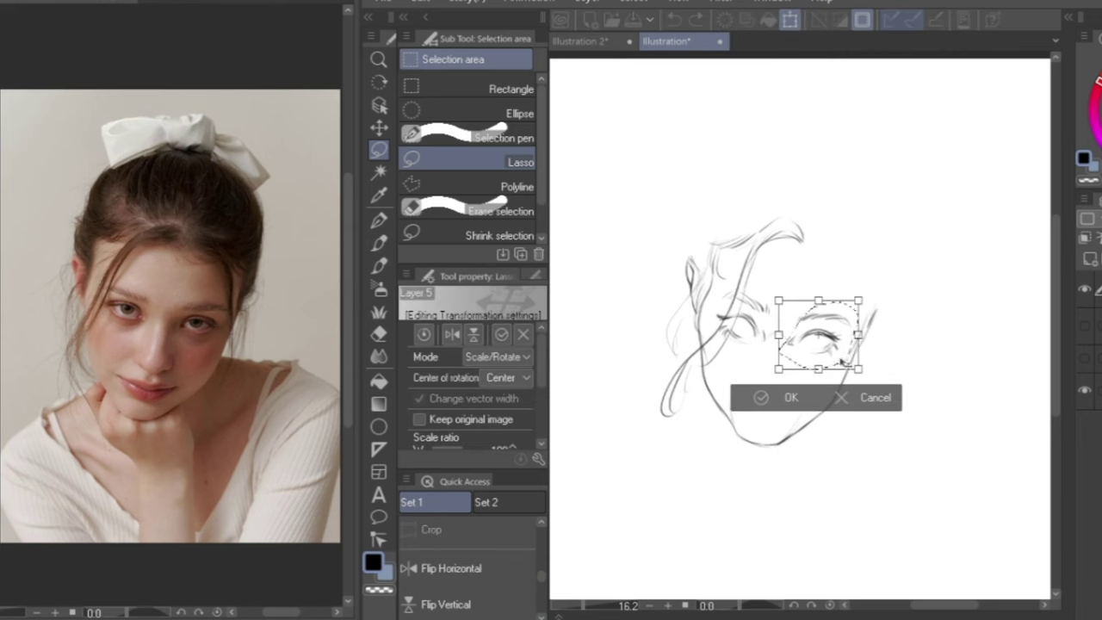
pyautogui.moveTo(846, 360)
pyautogui.mouseDown()
pyautogui.moveTo(885, 347)
pyautogui.moveTo(882, 357)
pyautogui.moveTo(838, 362)
pyautogui.mouseUp()
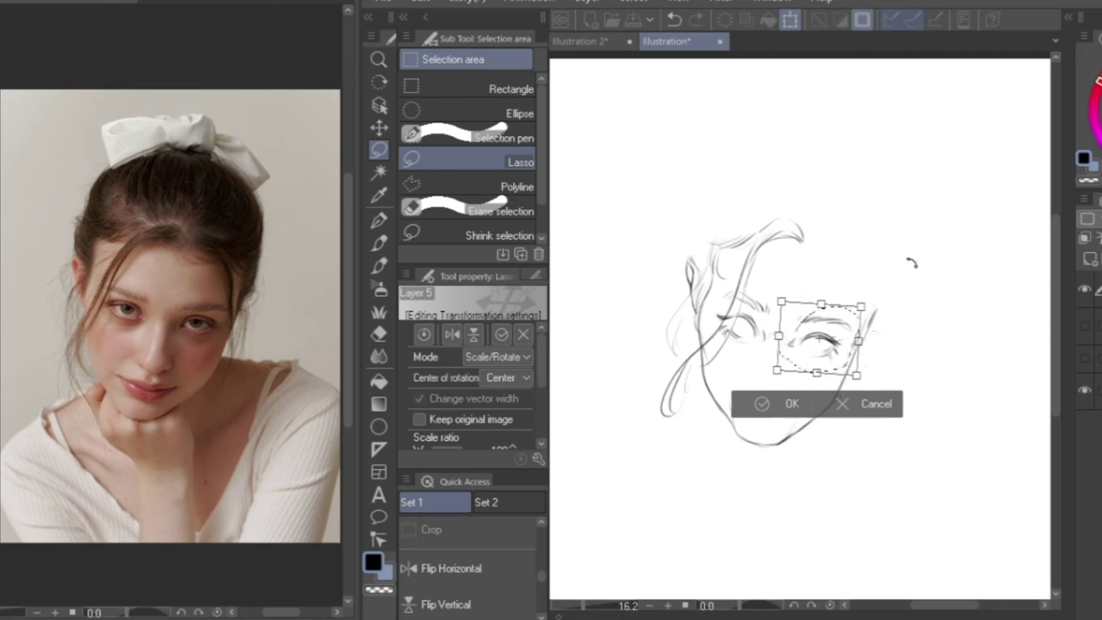
pyautogui.press('Return')
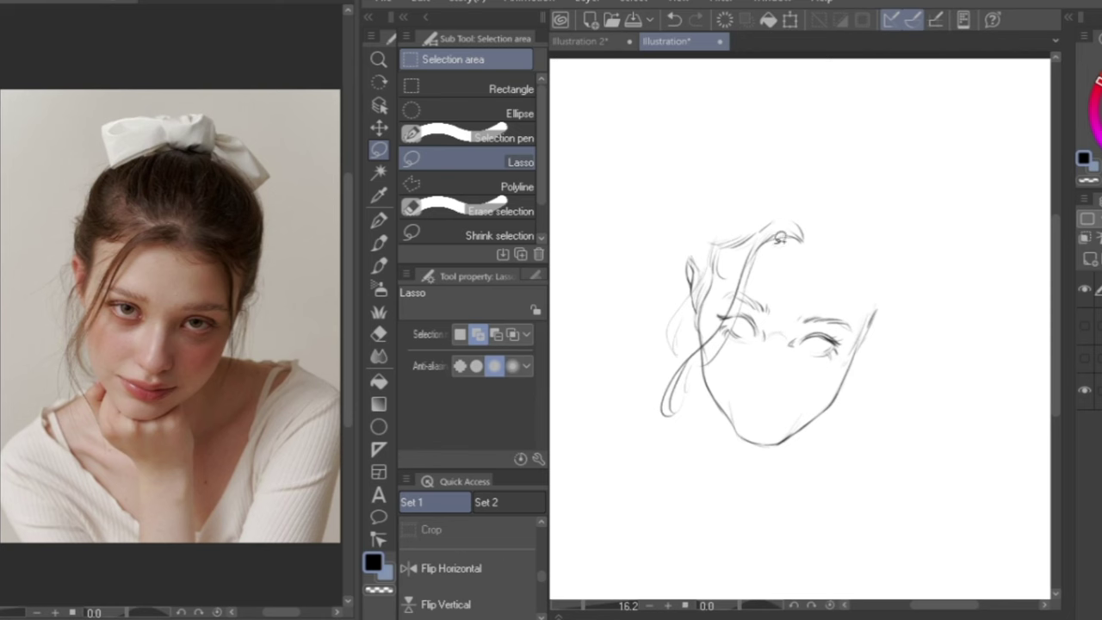
# Show the rough sketch again and draw the remaining hairline with its lock down past the far ear using the Textured pen
pyautogui.click(379, 221)
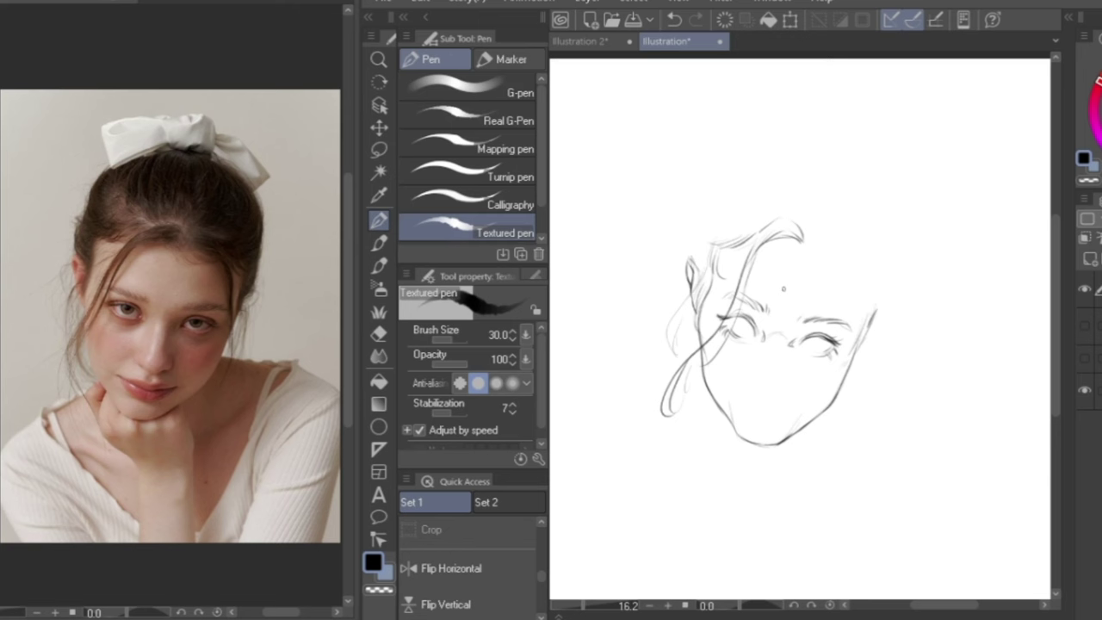
pyautogui.click(1085, 324)
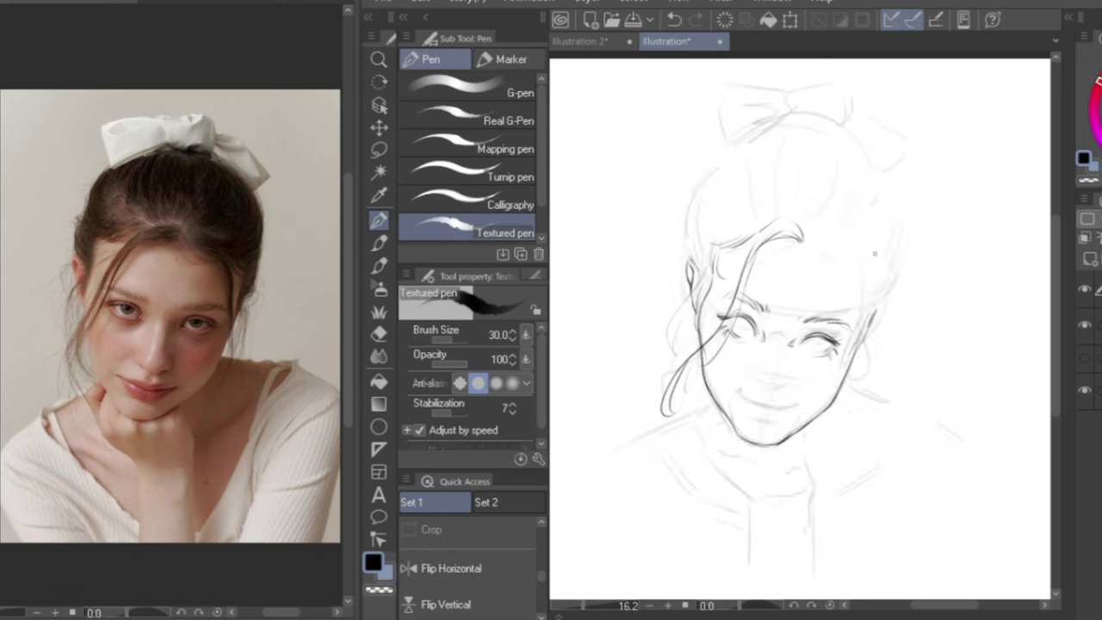
pyautogui.moveTo(810, 247); pyautogui.dragTo(833, 273)
pyautogui.moveTo(819, 249)
pyautogui.mouseDown()
pyautogui.moveTo(847, 269)
pyautogui.moveTo(861, 399)
pyautogui.mouseUp()
pyautogui.moveTo(875, 337); pyautogui.dragTo(869, 363)
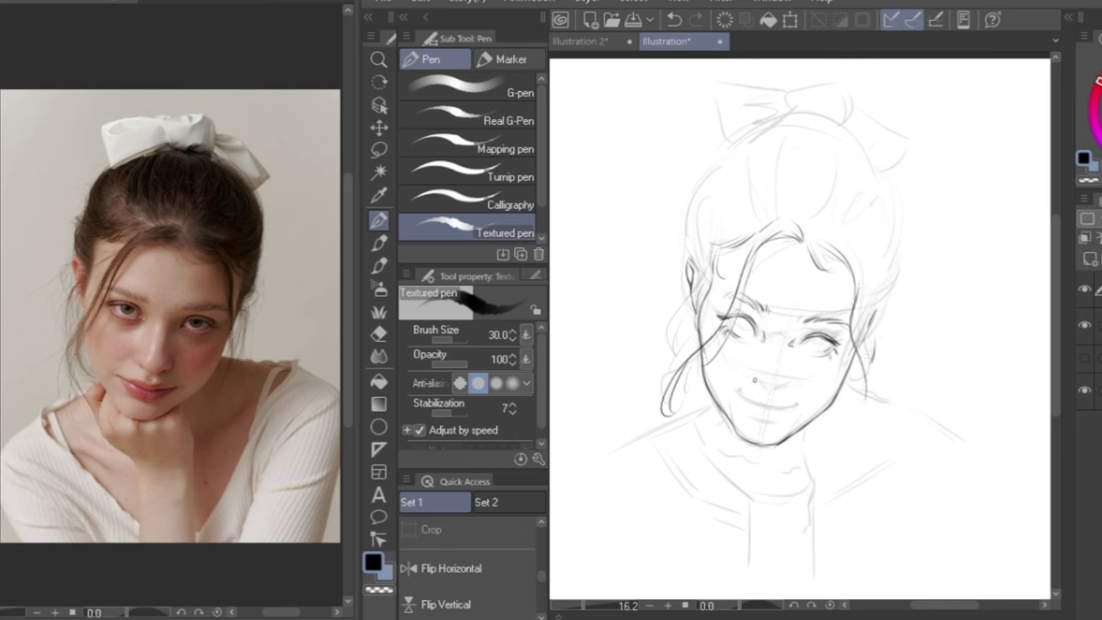
# Draw the nose base with its nostrils and the tip
pyautogui.moveTo(754, 375); pyautogui.dragTo(764, 389)
pyautogui.moveTo(779, 393); pyautogui.dragTo(782, 389)
pyautogui.moveTo(786, 380); pyautogui.dragTo(786, 389)
# Draw the irises and pupils in both eyes, cleaning the eye beside the long lock with the Rough eraser
pyautogui.moveTo(745, 325); pyautogui.dragTo(739, 330)
pyautogui.moveTo(814, 336)
pyautogui.mouseDown()
pyautogui.moveTo(815, 349)
pyautogui.moveTo(826, 347)
pyautogui.moveTo(817, 351)
pyautogui.mouseUp()
pyautogui.moveTo(743, 319); pyautogui.dragTo(742, 325)
pyautogui.hotkey('ctrl', 'z')
pyautogui.click(378, 334)
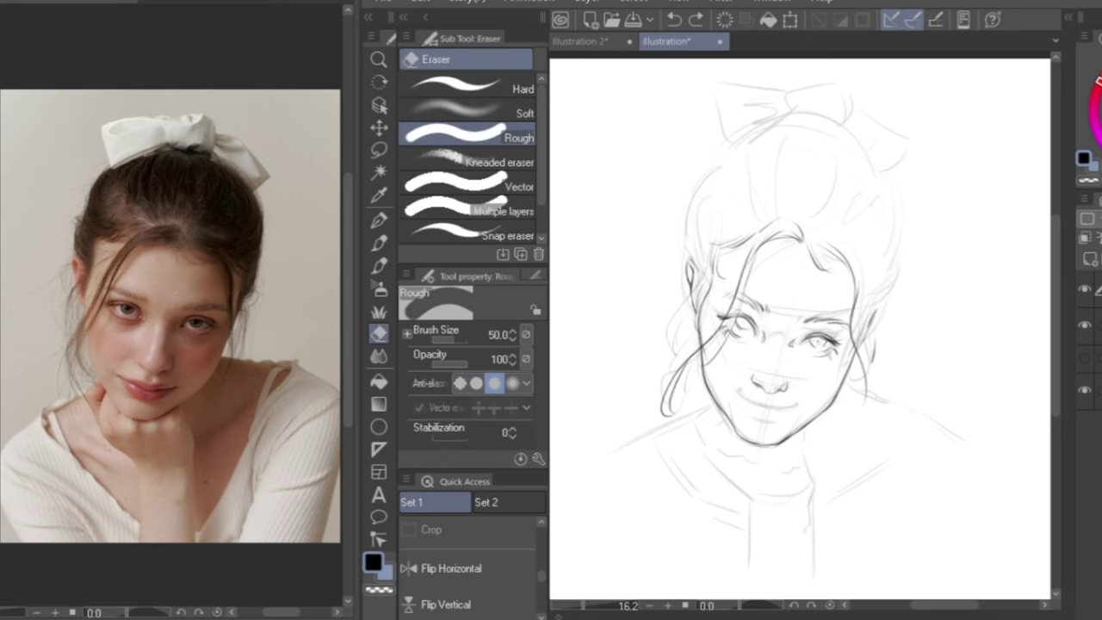
pyautogui.moveTo(739, 323)
pyautogui.mouseDown()
pyautogui.moveTo(751, 329)
pyautogui.moveTo(740, 326)
pyautogui.mouseUp()
pyautogui.click(373, 222)
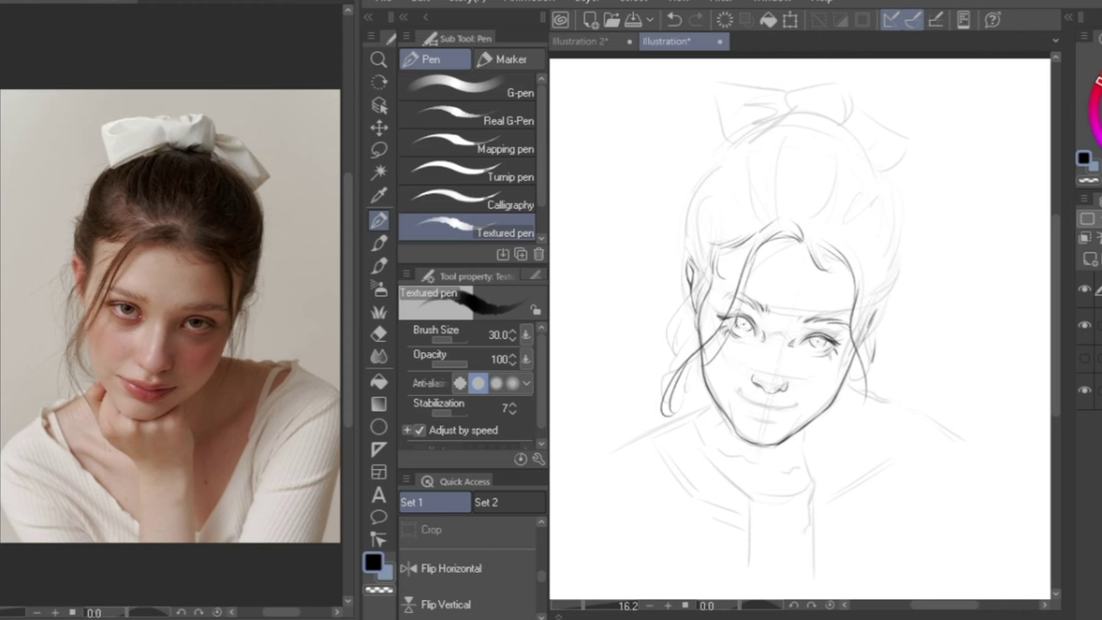
pyautogui.moveTo(819, 336); pyautogui.dragTo(823, 343)
pyautogui.moveTo(750, 326)
pyautogui.mouseDown()
pyautogui.moveTo(738, 318)
pyautogui.moveTo(749, 322)
pyautogui.mouseUp()
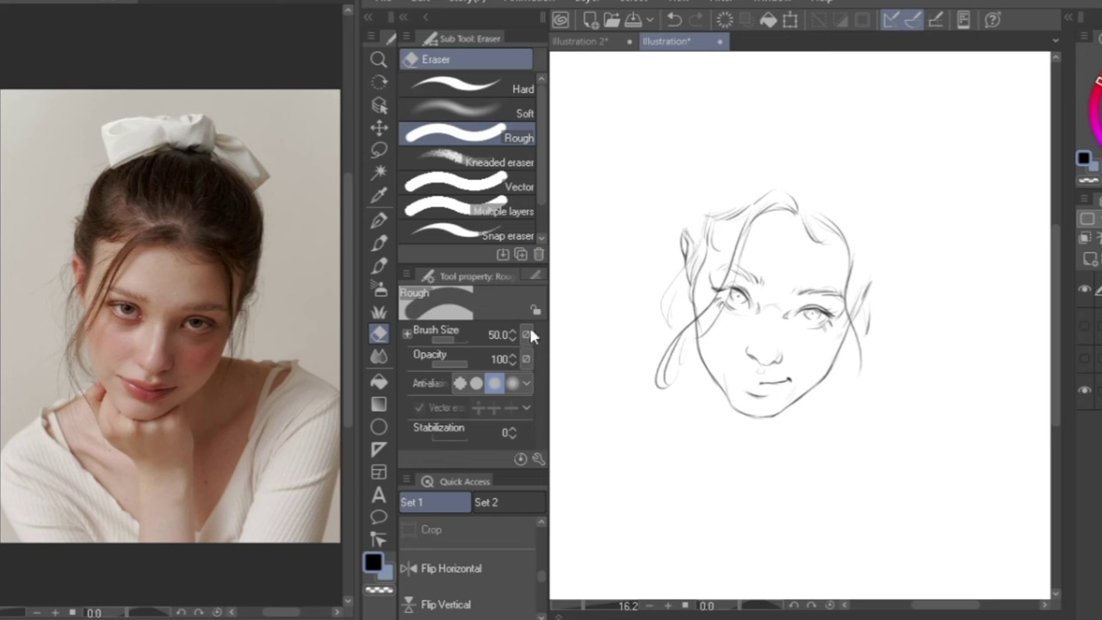
# Complete the mouth line, then lasso the chin contour, move it slightly lower with Transform, and deselect
pyautogui.press('p')
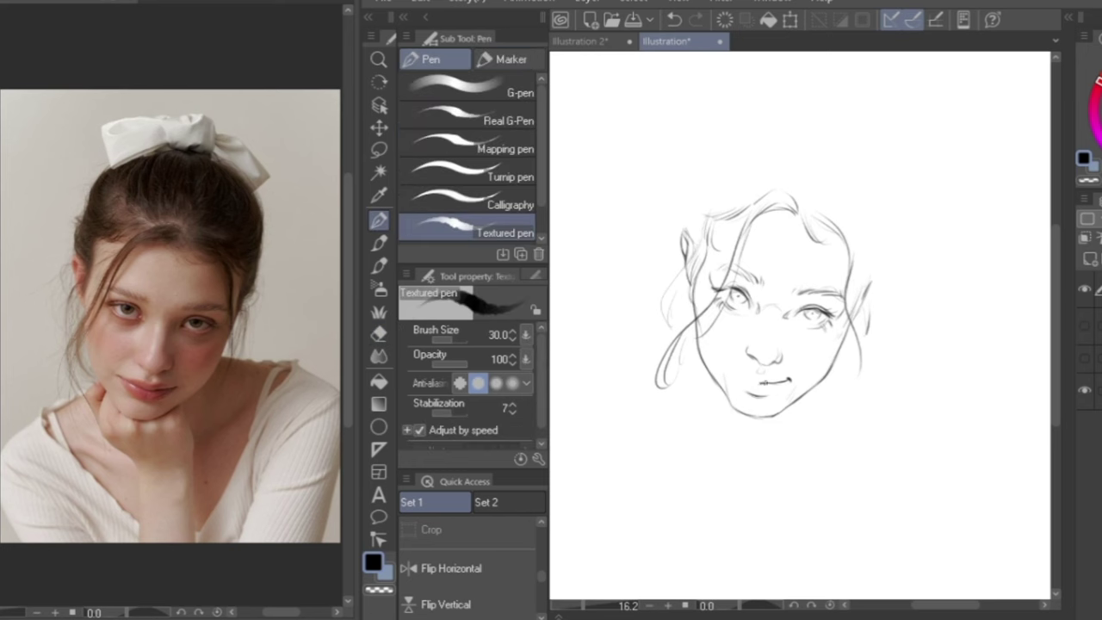
pyautogui.moveTo(762, 384); pyautogui.dragTo(744, 378)
pyautogui.click(379, 149)
pyautogui.moveTo(711, 370)
pyautogui.mouseDown()
pyautogui.moveTo(749, 438)
pyautogui.moveTo(816, 395)
pyautogui.moveTo(807, 383)
pyautogui.moveTo(764, 402)
pyautogui.moveTo(728, 369)
pyautogui.mouseUp()
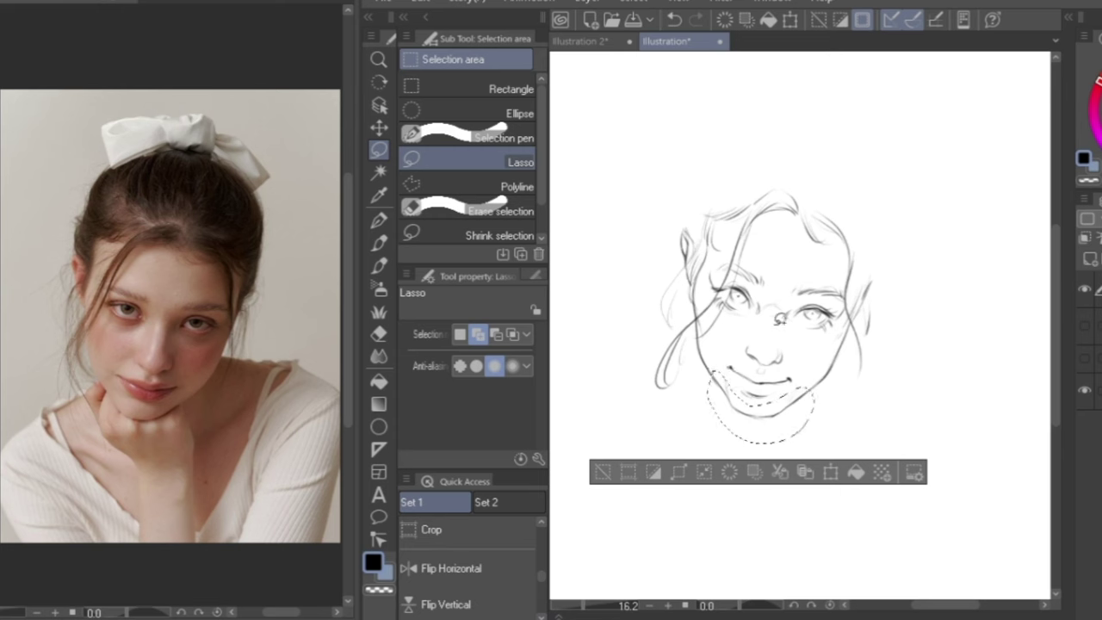
pyautogui.hotkey('ctrl', 't')
pyautogui.moveTo(769, 424); pyautogui.dragTo(765, 431)
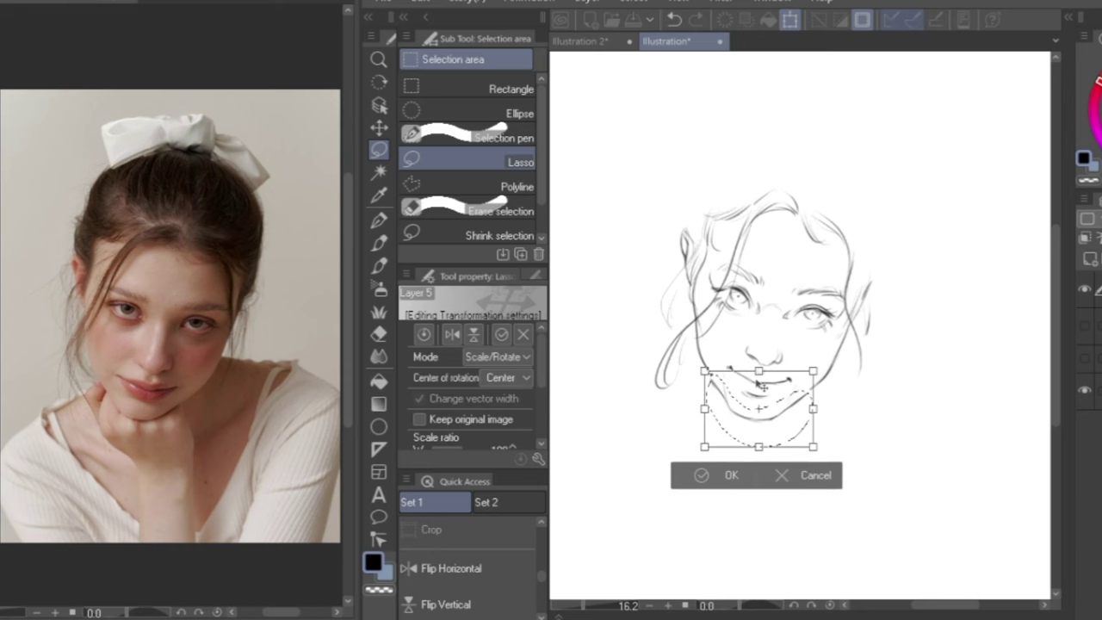
pyautogui.press('Return')
pyautogui.hotkey('ctrl', 'd')
# Erase the broken jaw corner with the Rough eraser, redraw the jaw and chin contour with the Textured pen, and touch up the nose
pyautogui.click(378, 332)
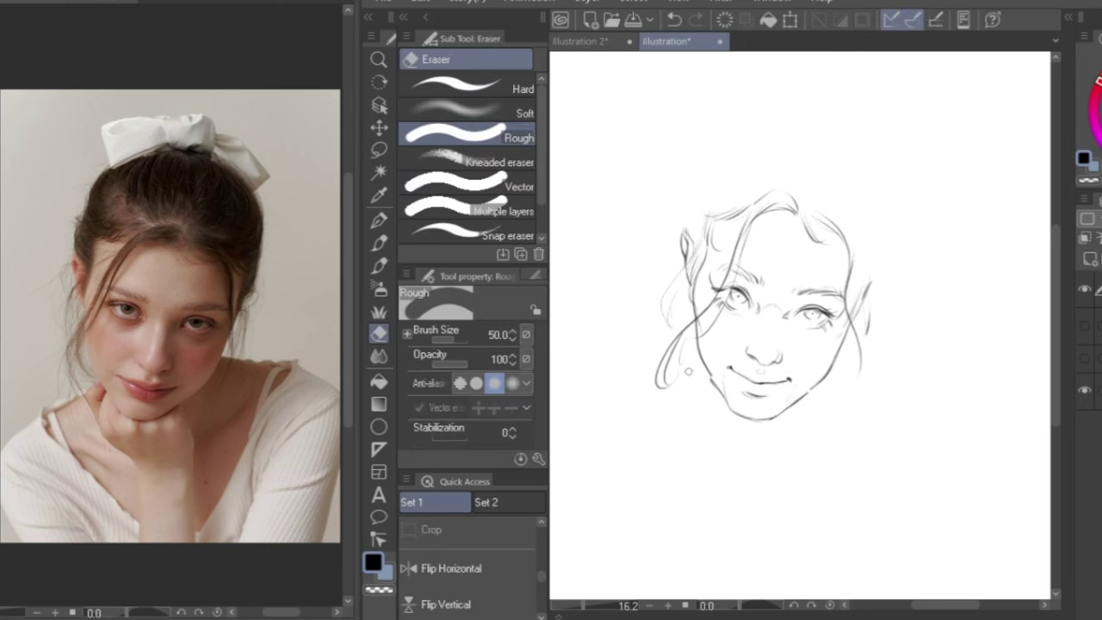
pyautogui.moveTo(711, 374); pyautogui.dragTo(718, 396)
pyautogui.click(379, 220)
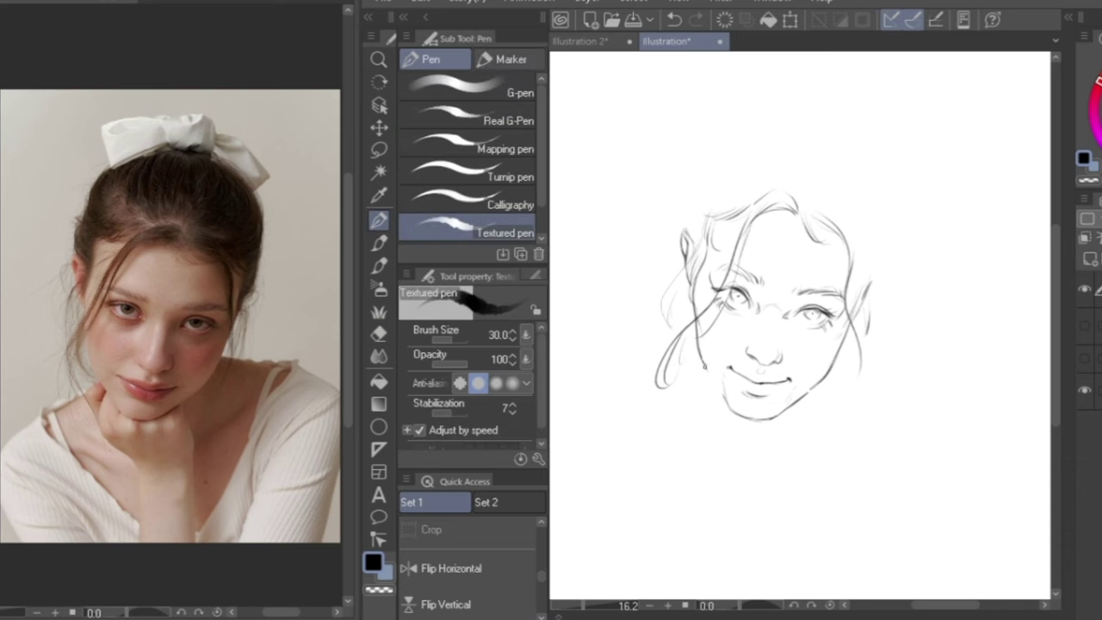
pyautogui.moveTo(701, 356); pyautogui.dragTo(731, 413)
pyautogui.moveTo(809, 391); pyautogui.dragTo(753, 422)
pyautogui.moveTo(718, 389); pyautogui.dragTo(741, 416)
pyautogui.moveTo(773, 338); pyautogui.dragTo(776, 344)
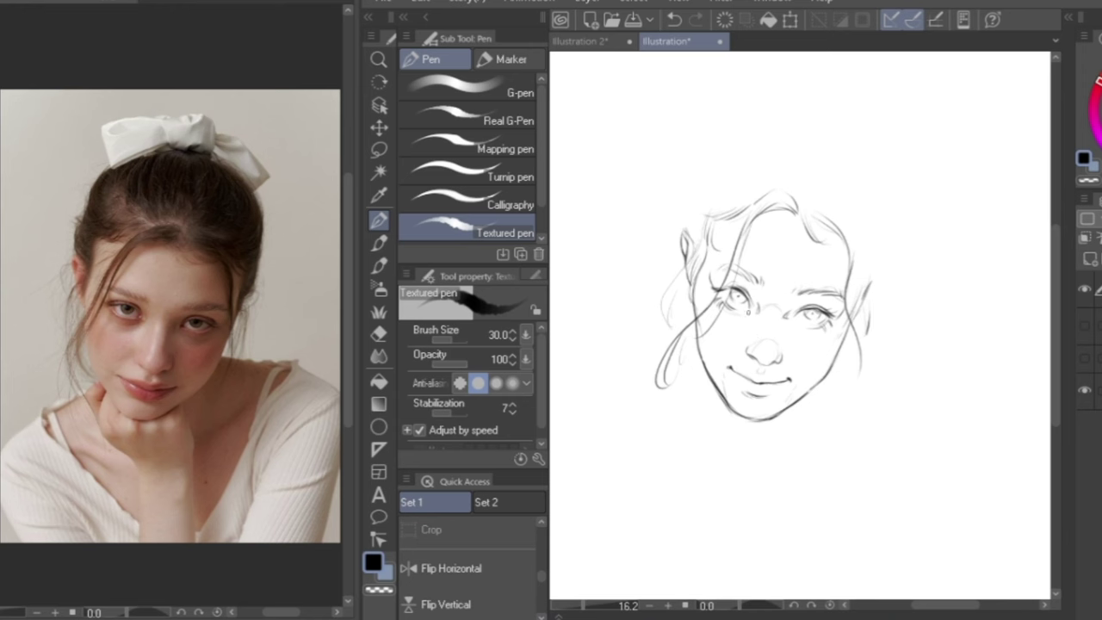
# Show the rough sketch and draw the hair contour above the near ear with strands sweeping from the hairline to the crown
pyautogui.click(803, 337)
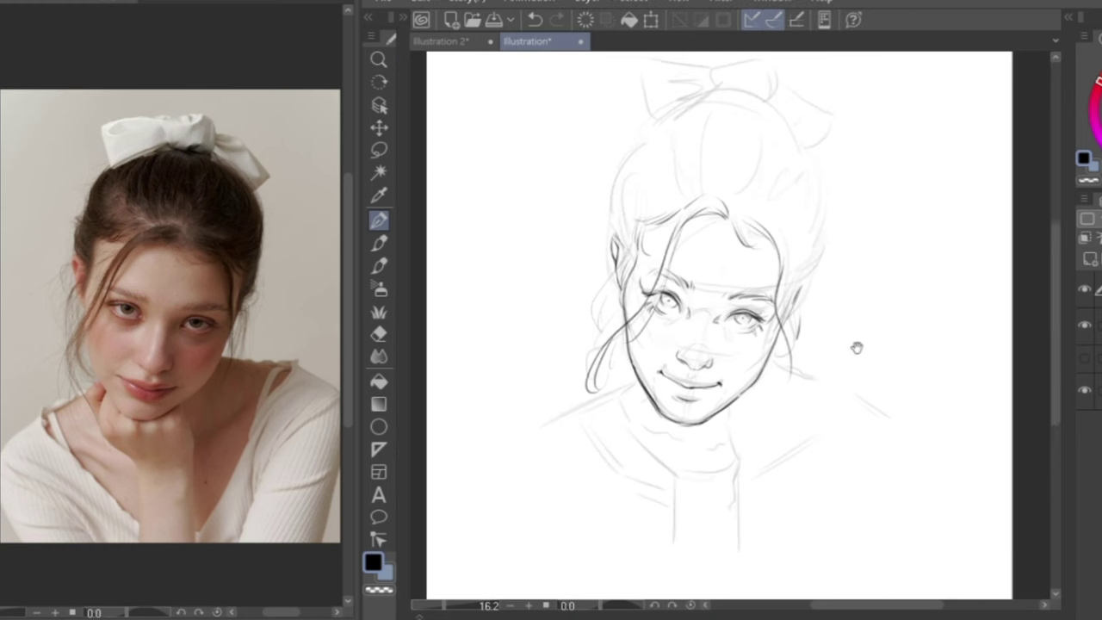
pyautogui.moveTo(613, 225)
pyautogui.mouseDown()
pyautogui.moveTo(620, 270)
pyautogui.moveTo(620, 218)
pyautogui.mouseUp()
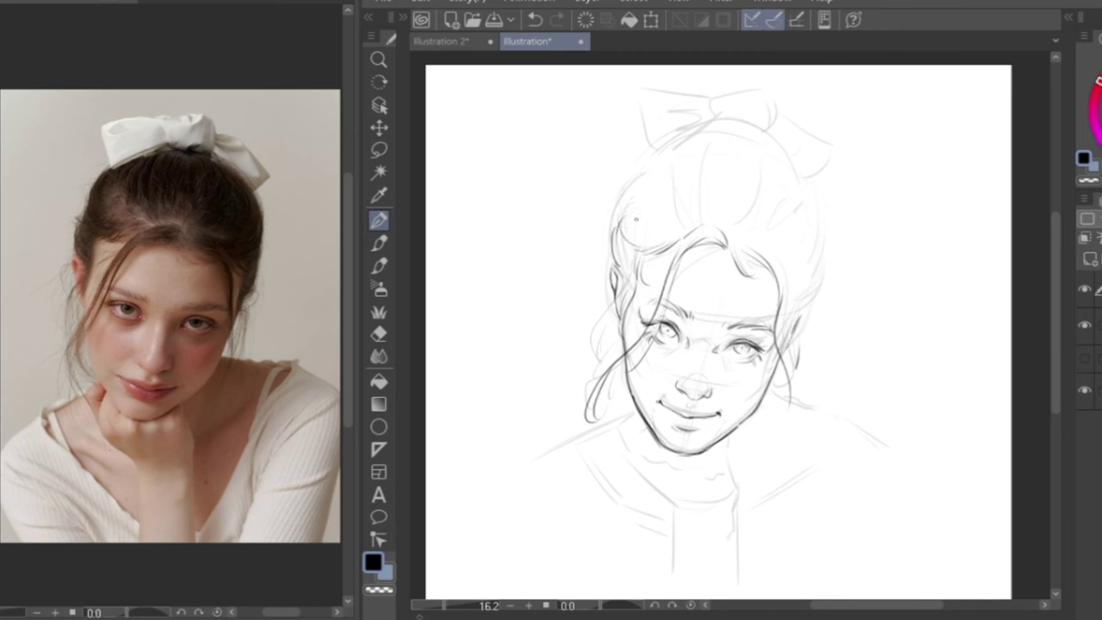
pyautogui.moveTo(650, 167); pyautogui.dragTo(627, 220)
pyautogui.moveTo(641, 168); pyautogui.dragTo(620, 211)
pyautogui.moveTo(714, 222)
pyautogui.mouseDown()
pyautogui.moveTo(713, 195)
pyautogui.moveTo(704, 198)
pyautogui.moveTo(680, 148)
pyautogui.mouseUp()
pyautogui.moveTo(675, 224); pyautogui.dragTo(665, 174)
pyautogui.moveTo(664, 216)
pyautogui.mouseDown()
pyautogui.moveTo(646, 167)
pyautogui.moveTo(678, 143)
pyautogui.moveTo(743, 133)
pyautogui.mouseUp()
pyautogui.moveTo(641, 221); pyautogui.dragTo(651, 208)
# Draw the hair strands on the far side of the head, the crown strands, and the outer hair contour down to the far ear
pyautogui.moveTo(787, 222); pyautogui.dragTo(760, 241)
pyautogui.moveTo(794, 169)
pyautogui.mouseDown()
pyautogui.moveTo(771, 243)
pyautogui.moveTo(794, 232)
pyautogui.moveTo(780, 262)
pyautogui.mouseUp()
pyautogui.moveTo(817, 225); pyautogui.dragTo(788, 260)
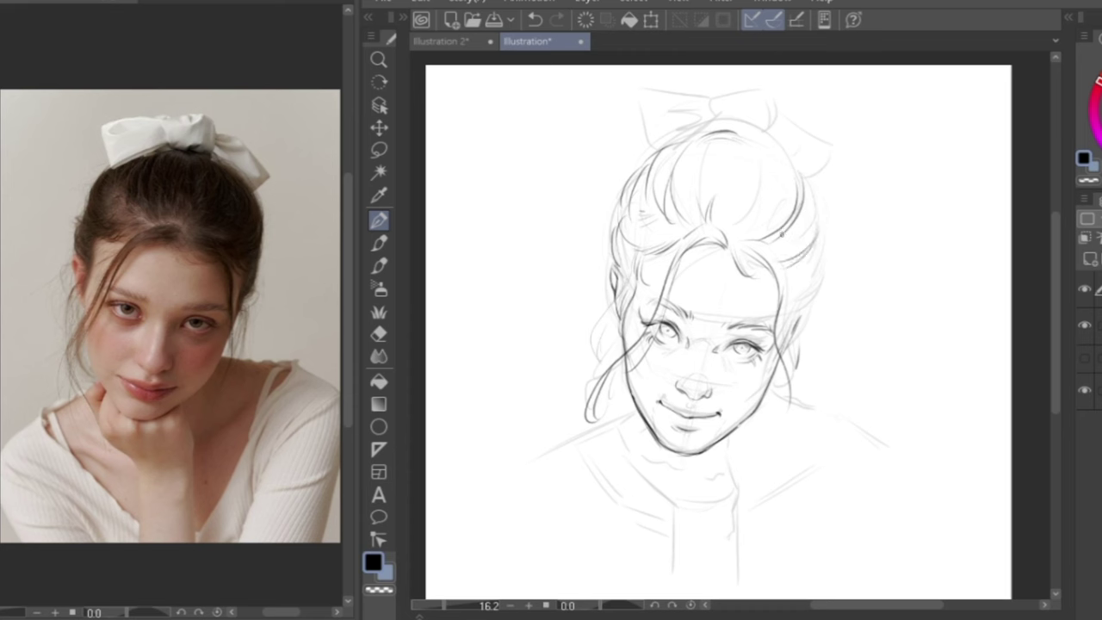
pyautogui.moveTo(720, 142)
pyautogui.mouseDown()
pyautogui.moveTo(769, 161)
pyautogui.moveTo(778, 189)
pyautogui.mouseUp()
pyautogui.moveTo(773, 145)
pyautogui.mouseDown()
pyautogui.moveTo(793, 169)
pyautogui.moveTo(807, 252)
pyautogui.mouseUp()
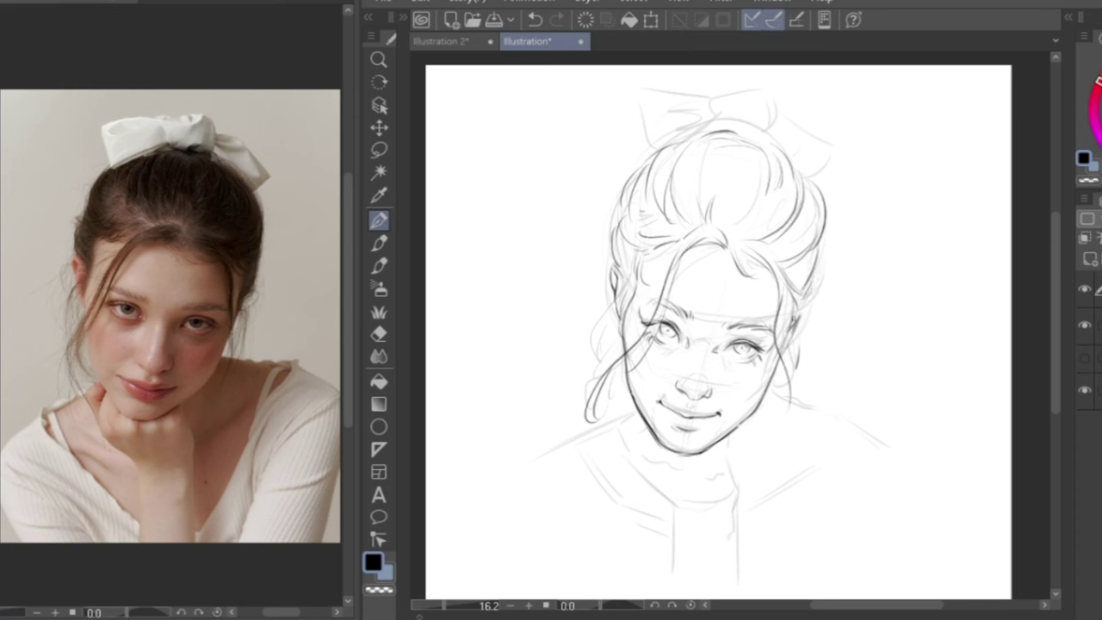
# Hide the rough sketch to check the line art, save the file, and show the sketch again
pyautogui.click(1085, 324)
pyautogui.press('k')
pyautogui.hotkey('ctrl', 's')
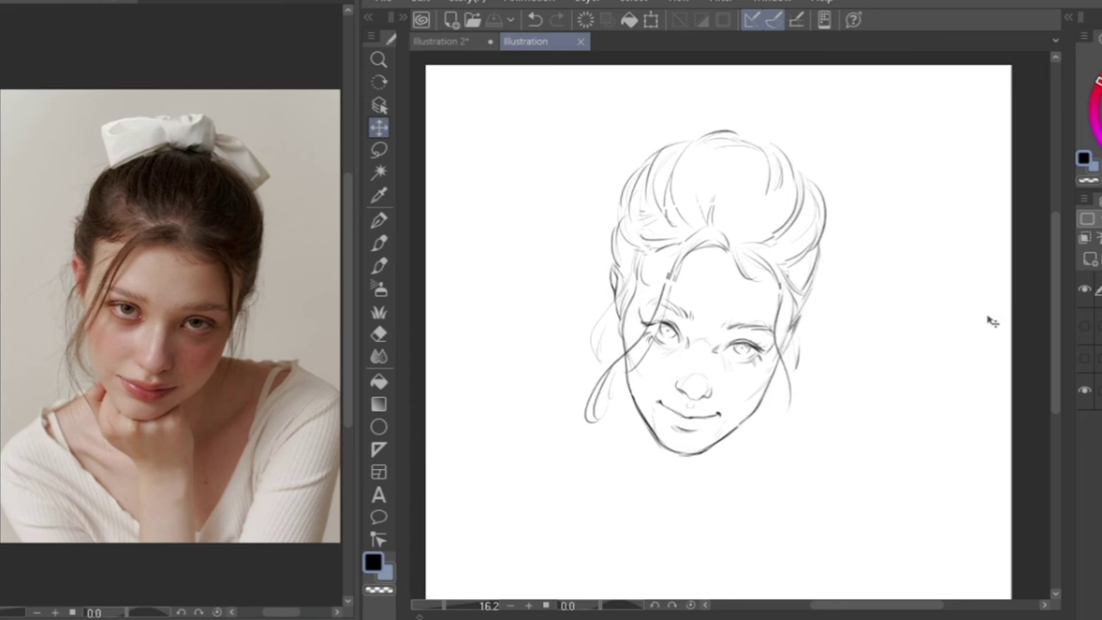
pyautogui.click(1085, 326)
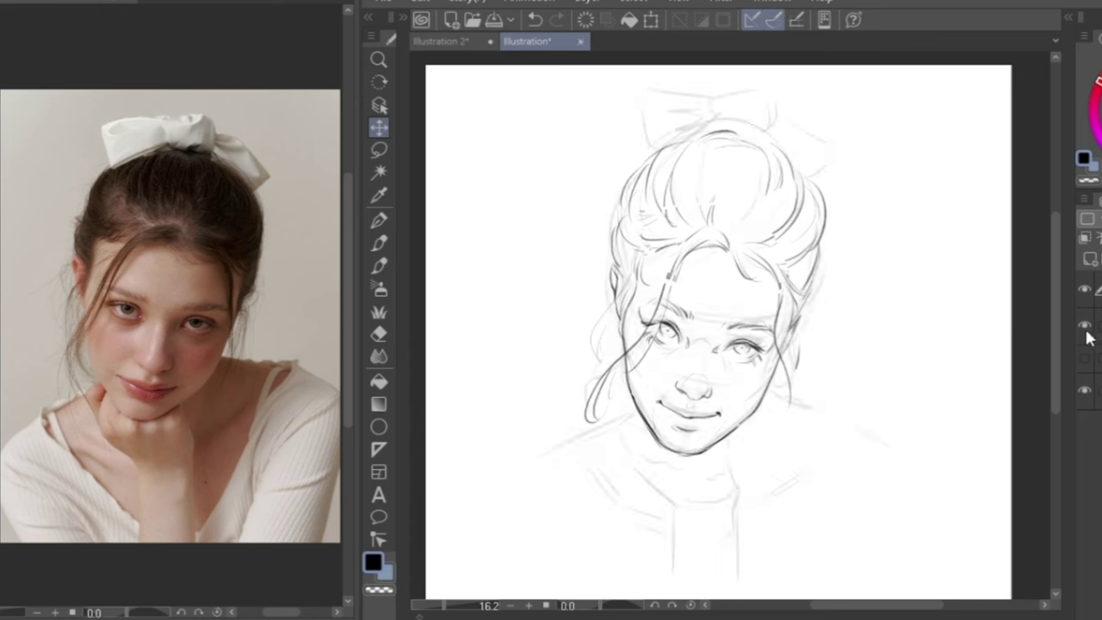
# Draw the hair bow's knot and the small loop beside it with the pen
pyautogui.click(379, 220)
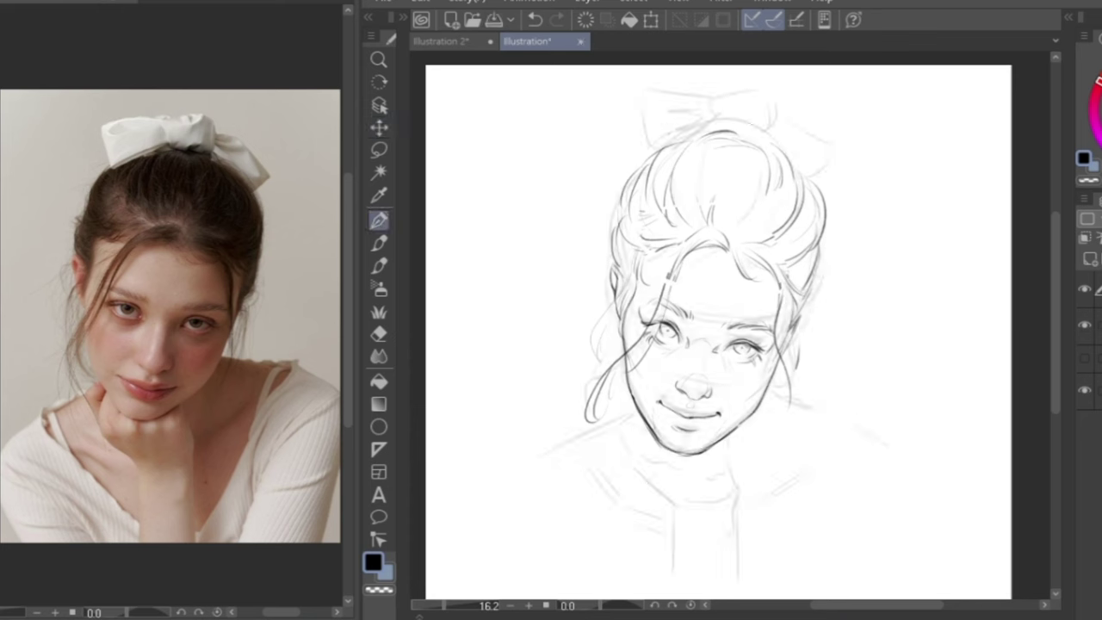
pyautogui.hotkey('ctrl', 'z')
pyautogui.moveTo(704, 106); pyautogui.dragTo(716, 129)
pyautogui.moveTo(704, 106)
pyautogui.mouseDown()
pyautogui.moveTo(745, 111)
pyautogui.moveTo(738, 117)
pyautogui.moveTo(746, 98)
pyautogui.moveTo(767, 108)
pyautogui.moveTo(760, 140)
pyautogui.moveTo(739, 138)
pyautogui.moveTo(742, 123)
pyautogui.moveTo(747, 135)
pyautogui.mouseUp()
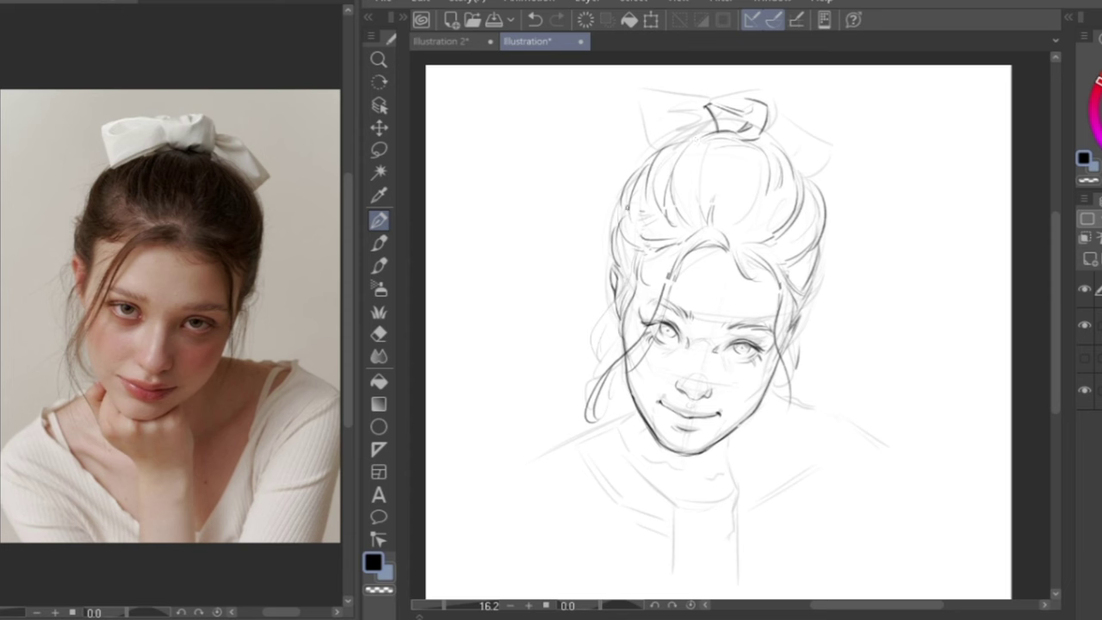
# Draw the bow's large loop with its inner fold, erase its rough lower edge, and redraw that edge against the hair
pyautogui.moveTo(705, 103)
pyautogui.mouseDown()
pyautogui.moveTo(711, 112)
pyautogui.moveTo(658, 99)
pyautogui.mouseUp()
pyautogui.moveTo(636, 108); pyautogui.dragTo(655, 155)
pyautogui.moveTo(714, 131)
pyautogui.mouseDown()
pyautogui.moveTo(659, 154)
pyautogui.moveTo(669, 148)
pyautogui.mouseUp()
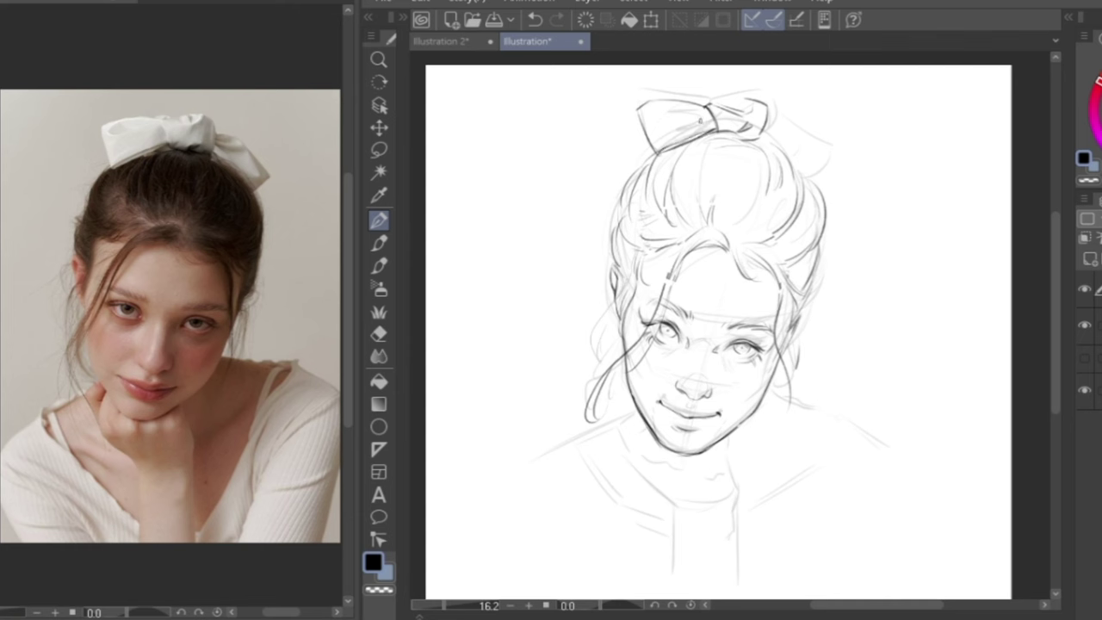
pyautogui.moveTo(708, 107)
pyautogui.mouseDown()
pyautogui.moveTo(646, 115)
pyautogui.moveTo(693, 107)
pyautogui.moveTo(654, 102)
pyautogui.moveTo(662, 111)
pyautogui.mouseUp()
pyautogui.click(378, 335)
pyautogui.moveTo(698, 129); pyautogui.dragTo(661, 148)
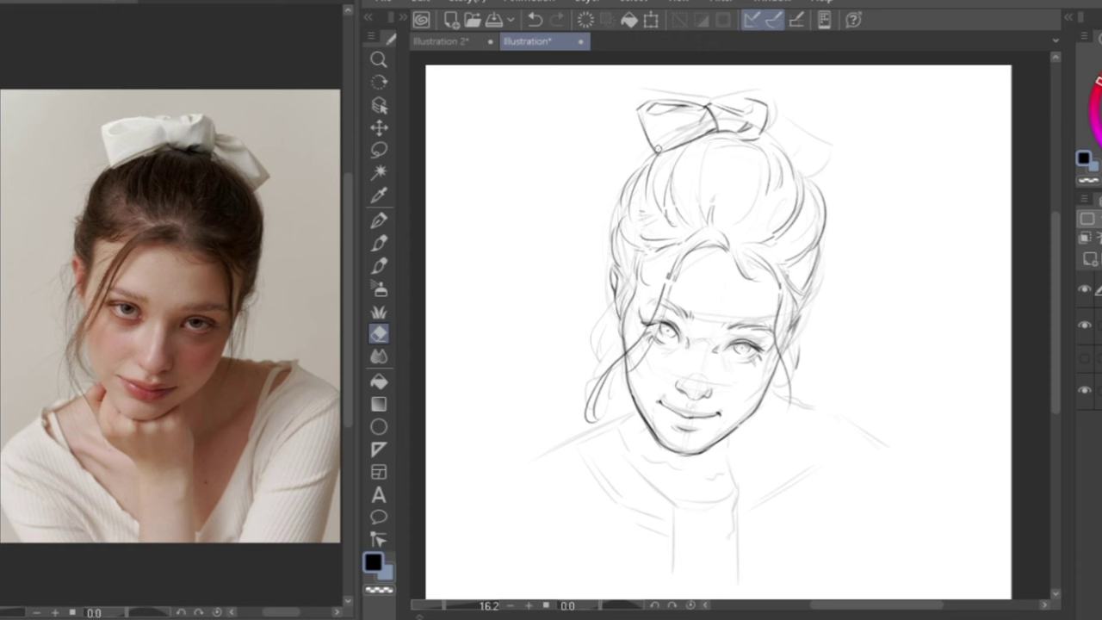
pyautogui.click(382, 222)
pyautogui.moveTo(659, 155); pyautogui.dragTo(681, 145)
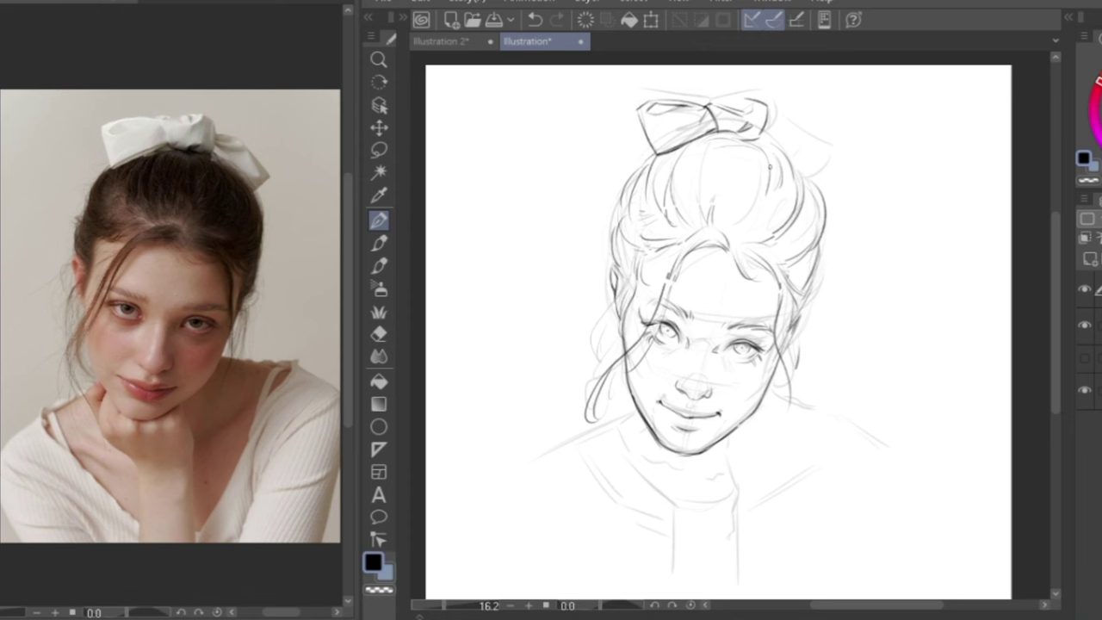
# Add a fold to the bow's knot, draw the ribbon tail behind it, and add hair strands beneath
pyautogui.moveTo(806, 175); pyautogui.dragTo(813, 204)
pyautogui.moveTo(754, 101)
pyautogui.mouseDown()
pyautogui.moveTo(716, 102)
pyautogui.moveTo(737, 106)
pyautogui.mouseUp()
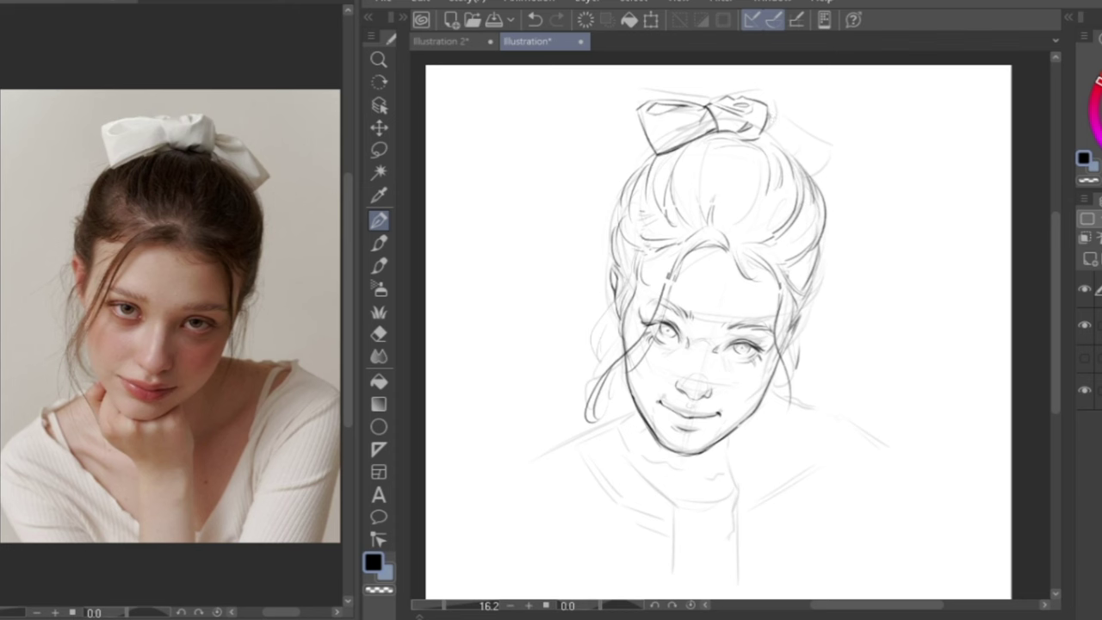
pyautogui.moveTo(771, 116)
pyautogui.mouseDown()
pyautogui.moveTo(793, 119)
pyautogui.moveTo(827, 155)
pyautogui.moveTo(811, 164)
pyautogui.mouseUp()
pyautogui.moveTo(813, 160); pyautogui.dragTo(780, 143)
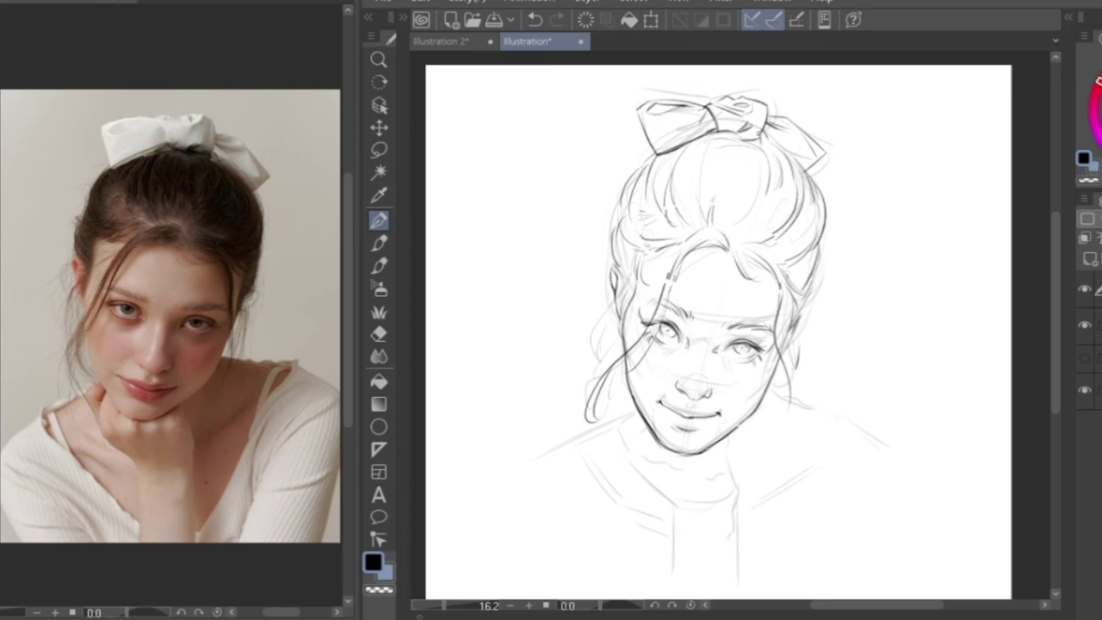
pyautogui.moveTo(760, 130); pyautogui.dragTo(752, 170)
# Hide the rough sketch and refine the hair contour and strands below the bow's large loop with the eraser and pen
pyautogui.click(1088, 327)
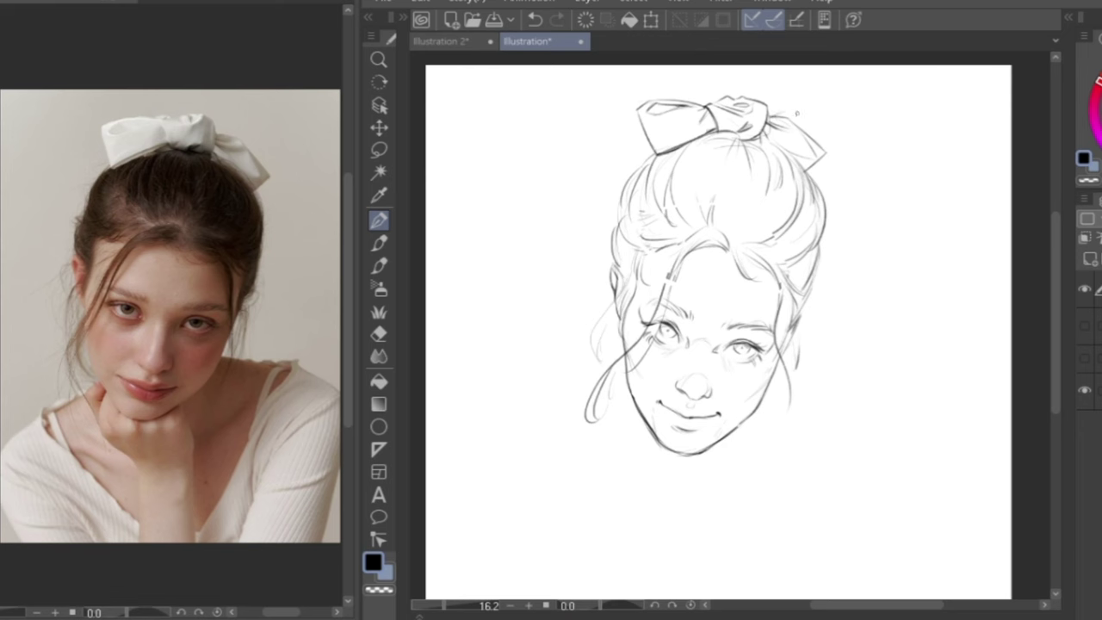
pyautogui.scroll(-2, 831, 157)
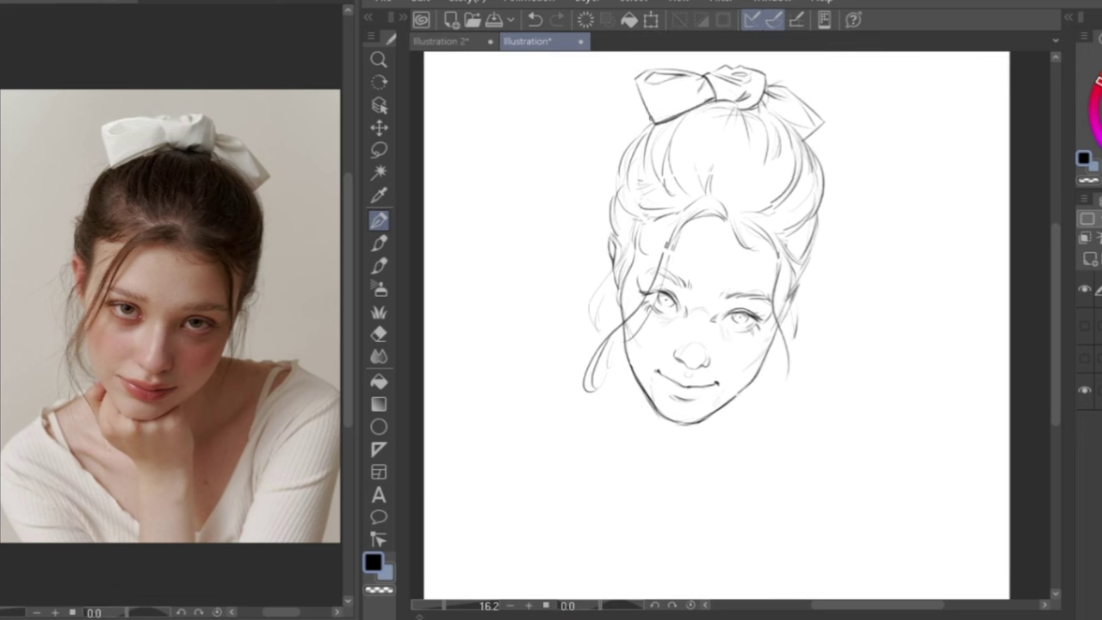
pyautogui.moveTo(653, 117); pyautogui.dragTo(628, 155)
pyautogui.click(379, 333)
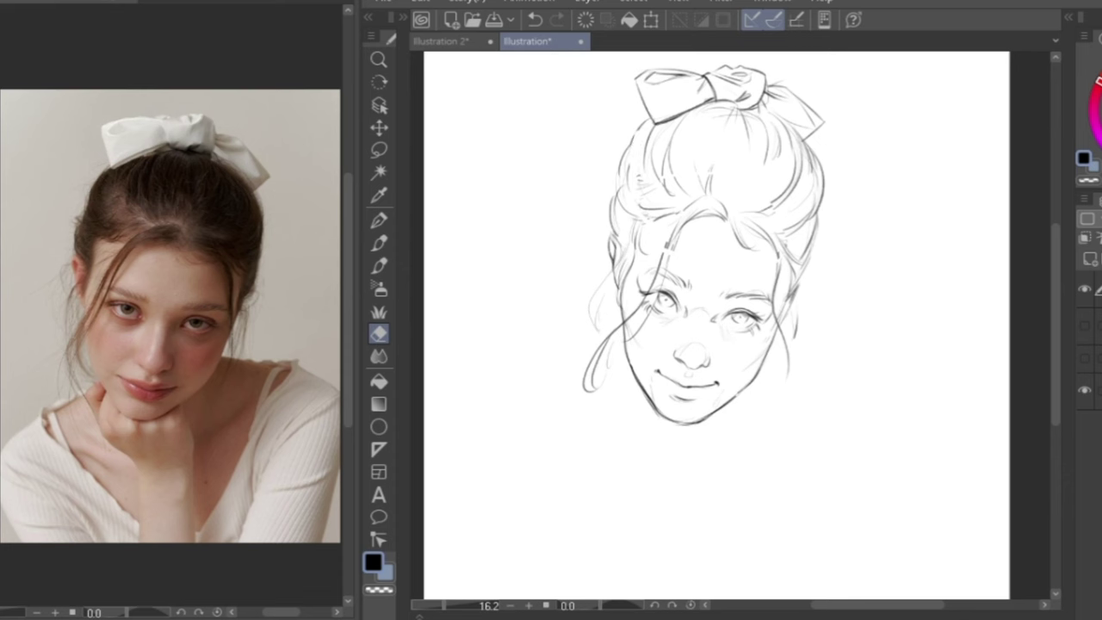
pyautogui.click(379, 219)
pyautogui.moveTo(644, 125)
pyautogui.mouseDown()
pyautogui.moveTo(631, 143)
pyautogui.moveTo(634, 188)
pyautogui.mouseUp()
pyautogui.moveTo(643, 146); pyautogui.dragTo(634, 184)
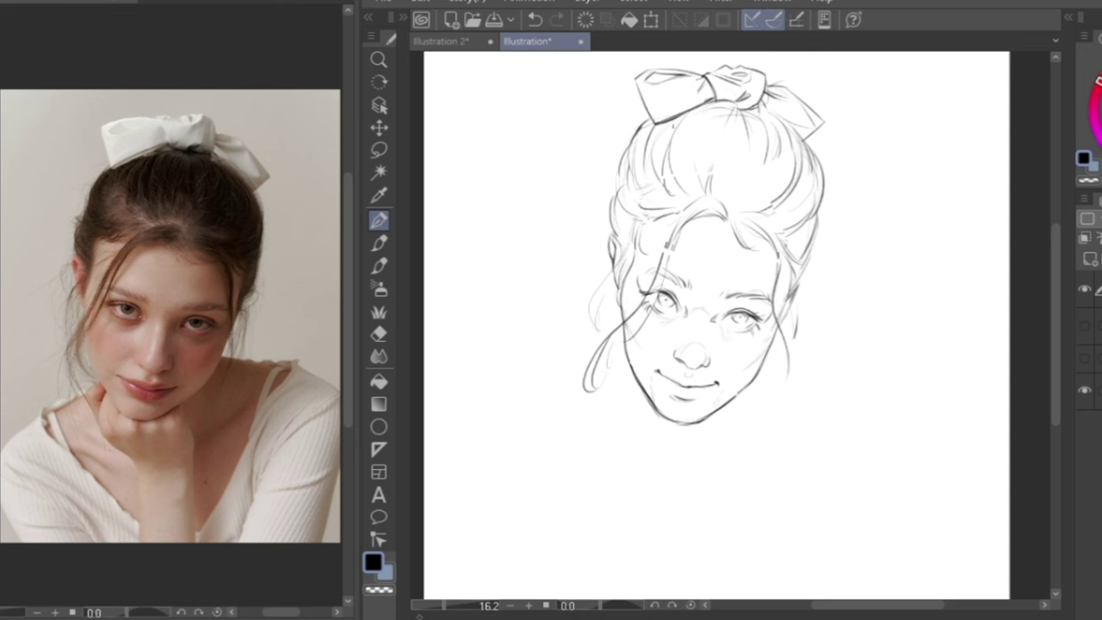
pyautogui.click(379, 334)
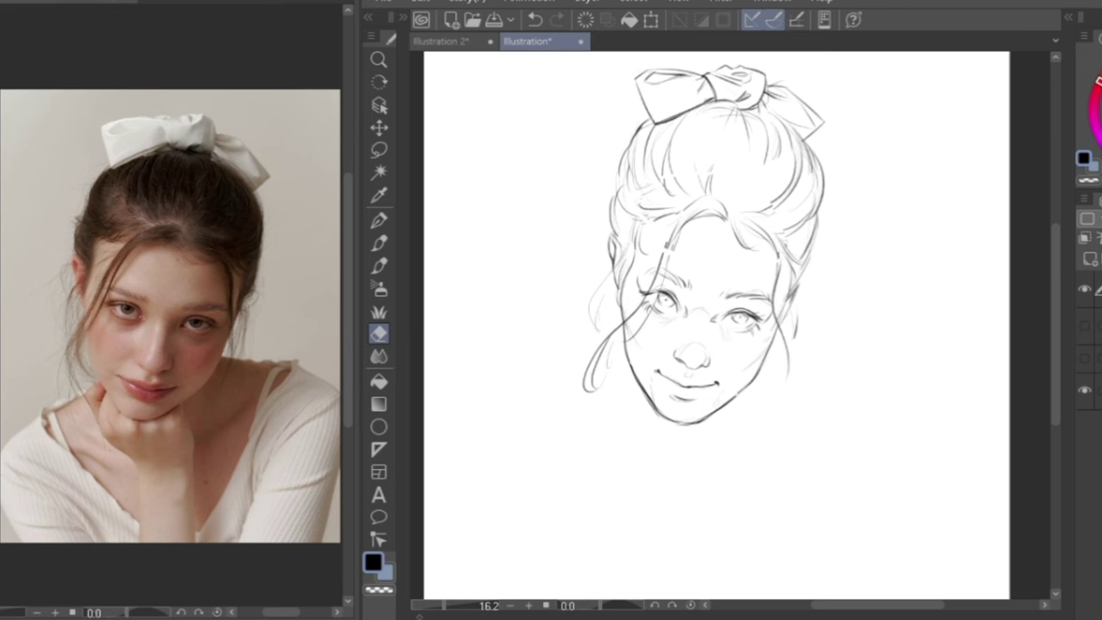
pyautogui.click(380, 221)
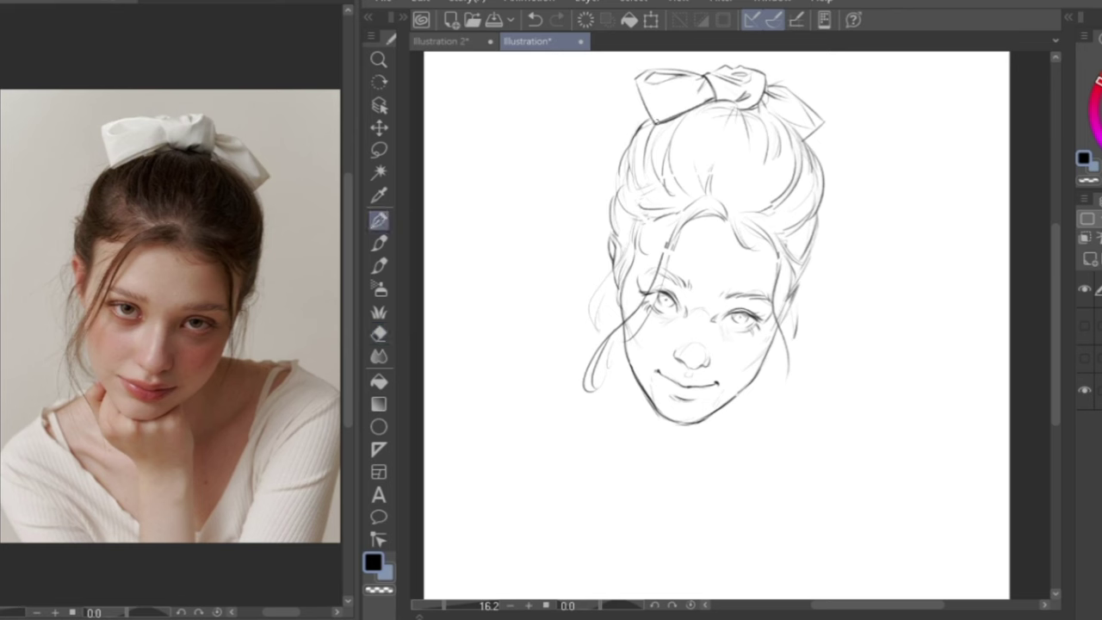
pyautogui.moveTo(657, 124); pyautogui.dragTo(698, 105)
# Erase the broken upper part of the long front lock and redraw it as a continuous strand from the hairline
pyautogui.moveTo(712, 265); pyautogui.dragTo(697, 246)
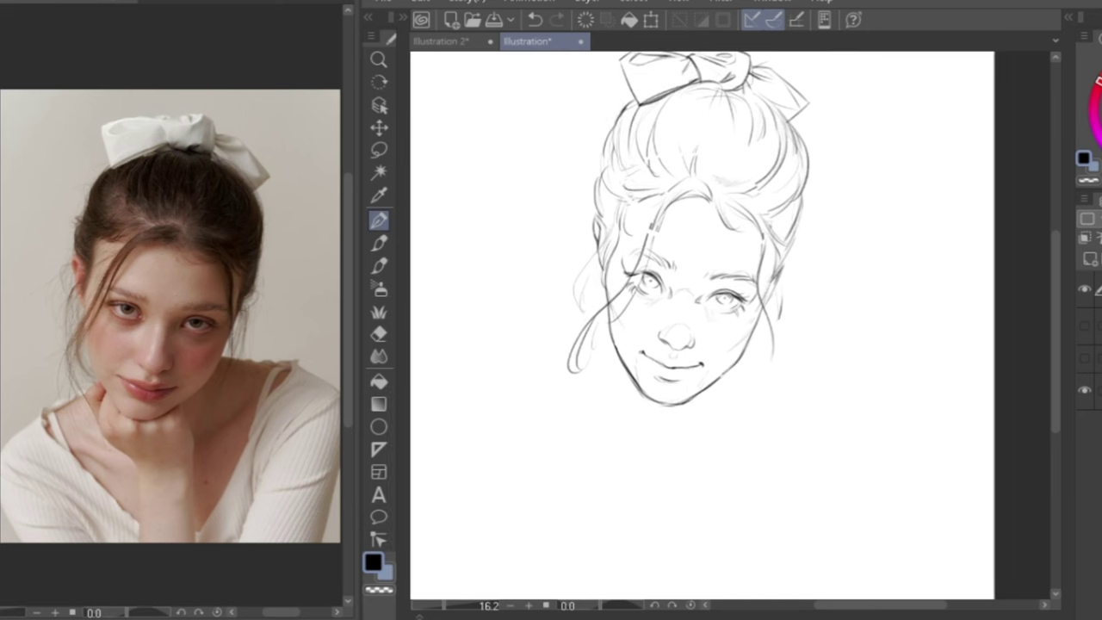
pyautogui.click(379, 334)
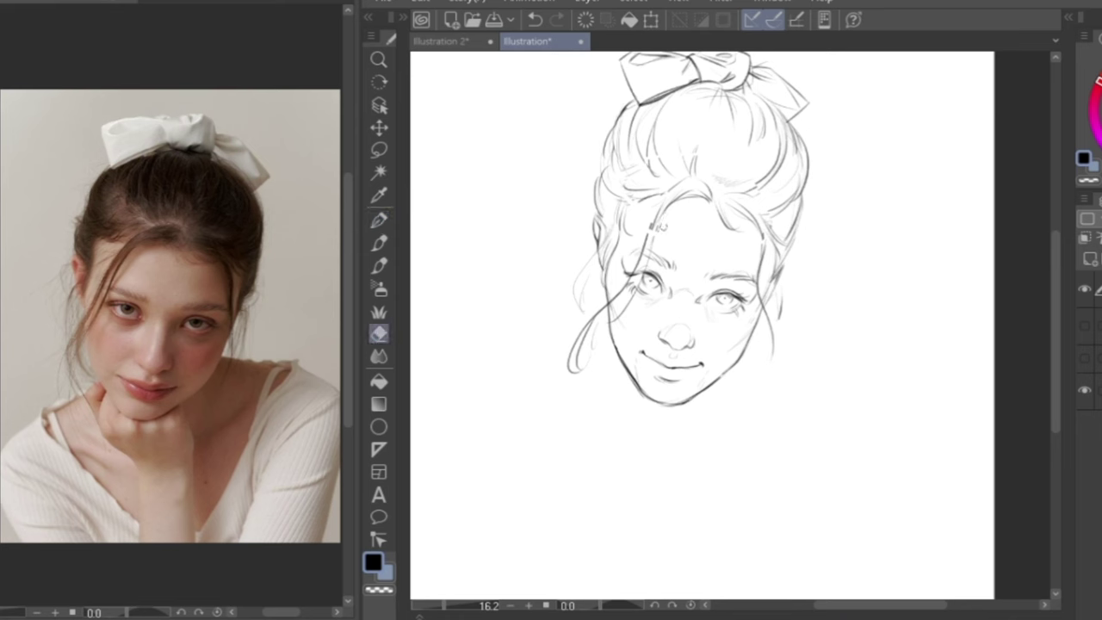
pyautogui.click(379, 220)
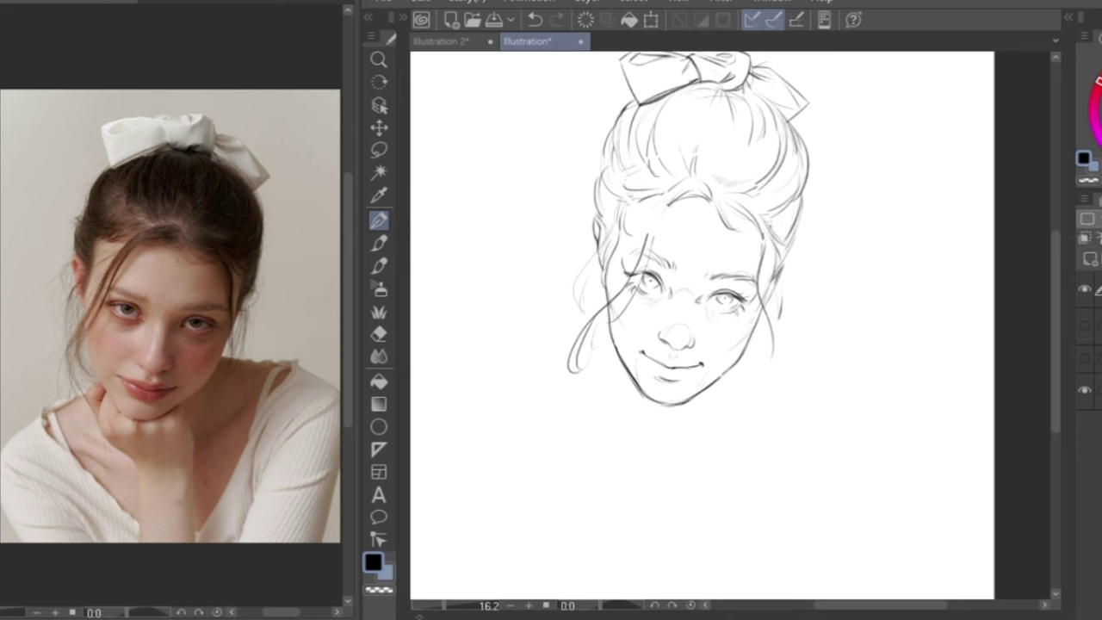
pyautogui.moveTo(668, 204); pyautogui.dragTo(652, 247)
pyautogui.moveTo(662, 201)
pyautogui.mouseDown()
pyautogui.moveTo(653, 238)
pyautogui.moveTo(654, 221)
pyautogui.mouseUp()
pyautogui.moveTo(694, 261); pyautogui.dragTo(695, 245)
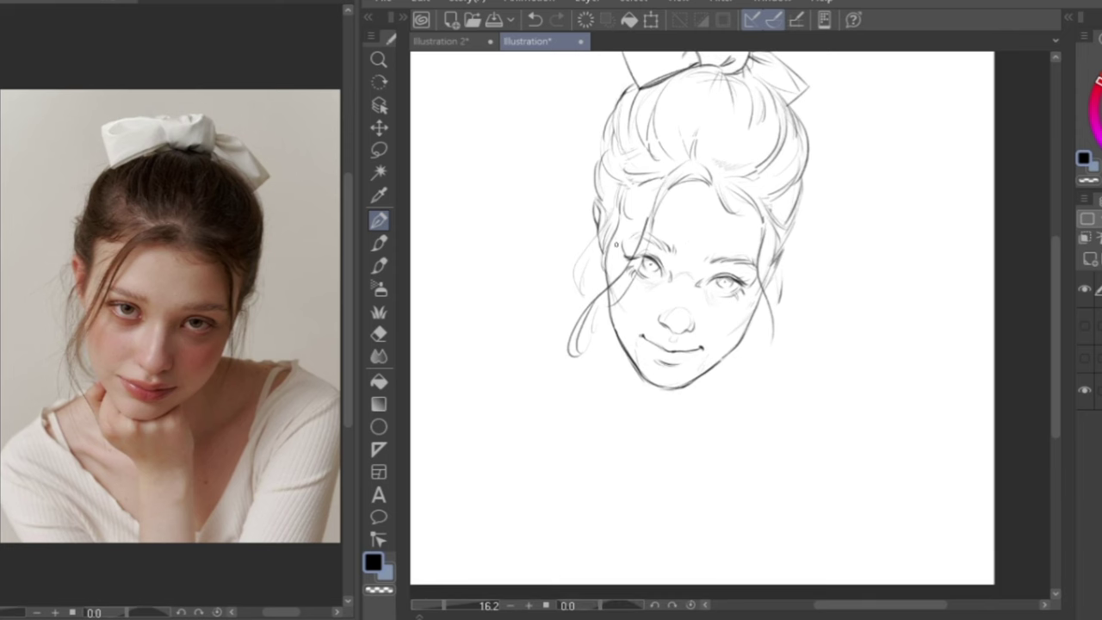
# Draw a loose curling lock falling in front of the near ear and a wisp beside the far ear
pyautogui.moveTo(615, 226); pyautogui.dragTo(575, 305)
pyautogui.hotkey('ctrl', 'z')
pyautogui.moveTo(612, 226); pyautogui.dragTo(573, 277)
pyautogui.moveTo(792, 241)
pyautogui.mouseDown()
pyautogui.moveTo(773, 319)
pyautogui.moveTo(762, 270)
pyautogui.moveTo(772, 255)
pyautogui.mouseUp()
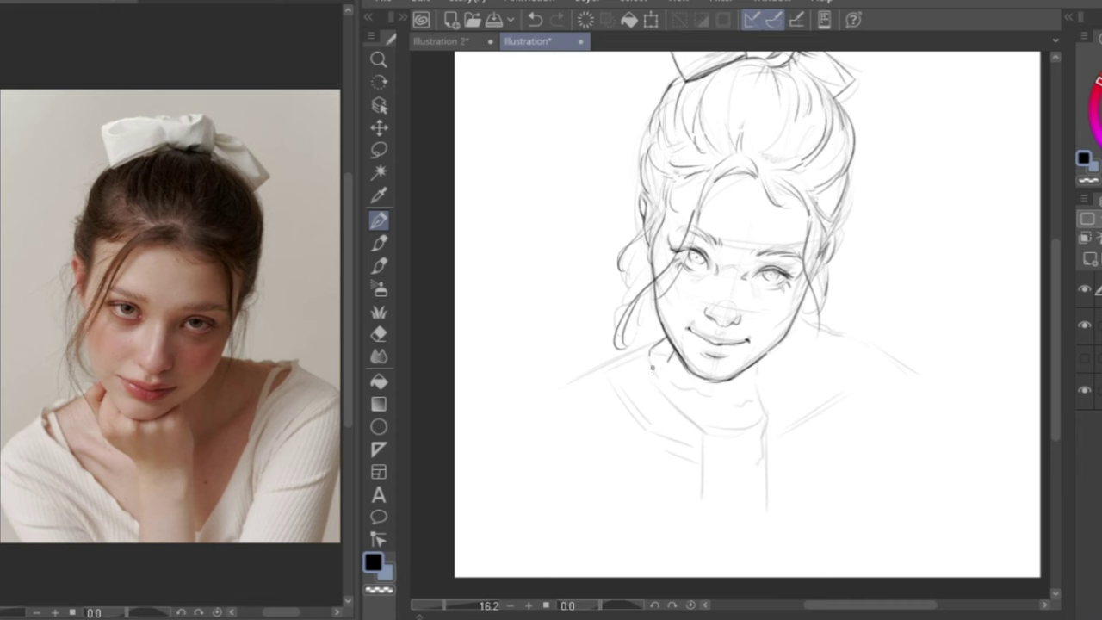
# Draw the fist's thumb side and curled fingers under the chin over the sketch, then hide the sketch and clean the finger lines
pyautogui.moveTo(648, 354); pyautogui.dragTo(666, 383)
pyautogui.moveTo(668, 353); pyautogui.dragTo(663, 391)
pyautogui.moveTo(663, 388); pyautogui.dragTo(673, 400)
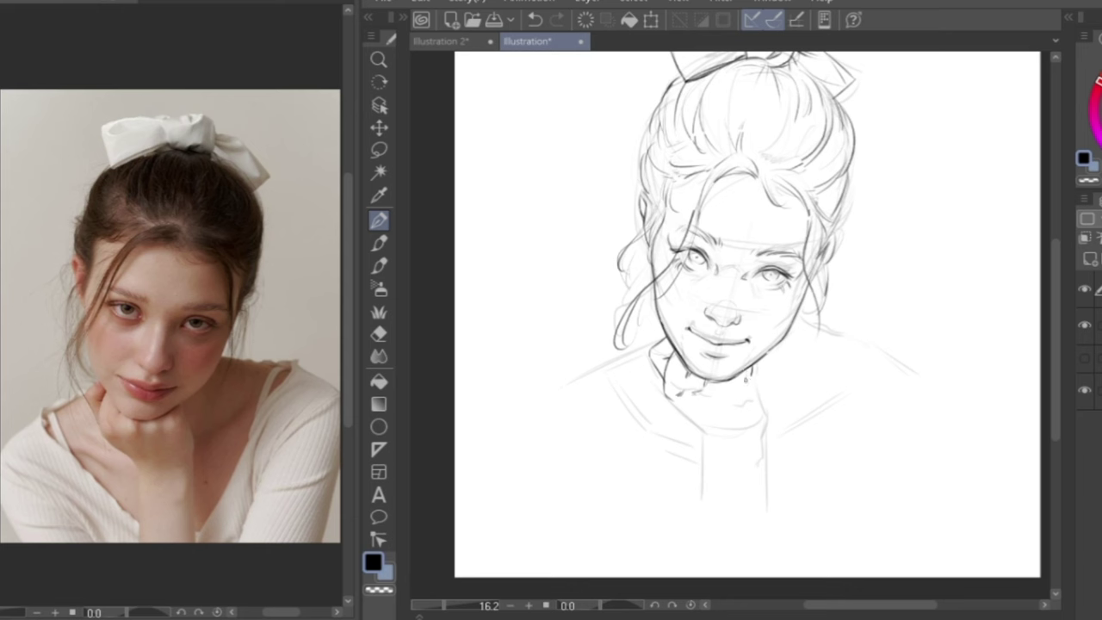
pyautogui.moveTo(749, 386); pyautogui.dragTo(715, 398)
pyautogui.click(1085, 325)
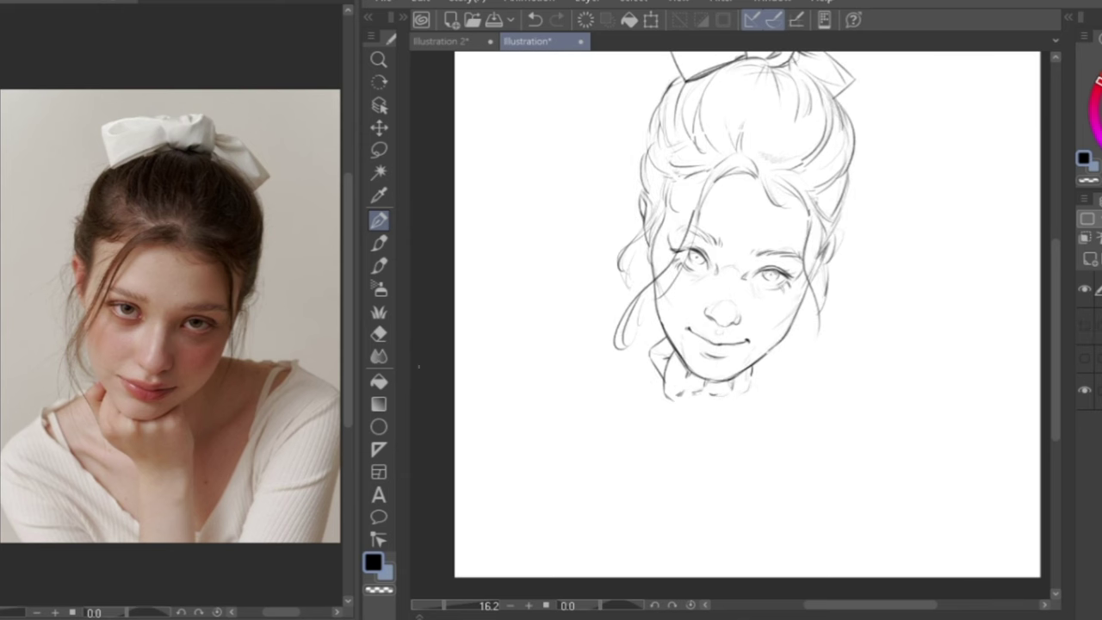
pyautogui.click(379, 334)
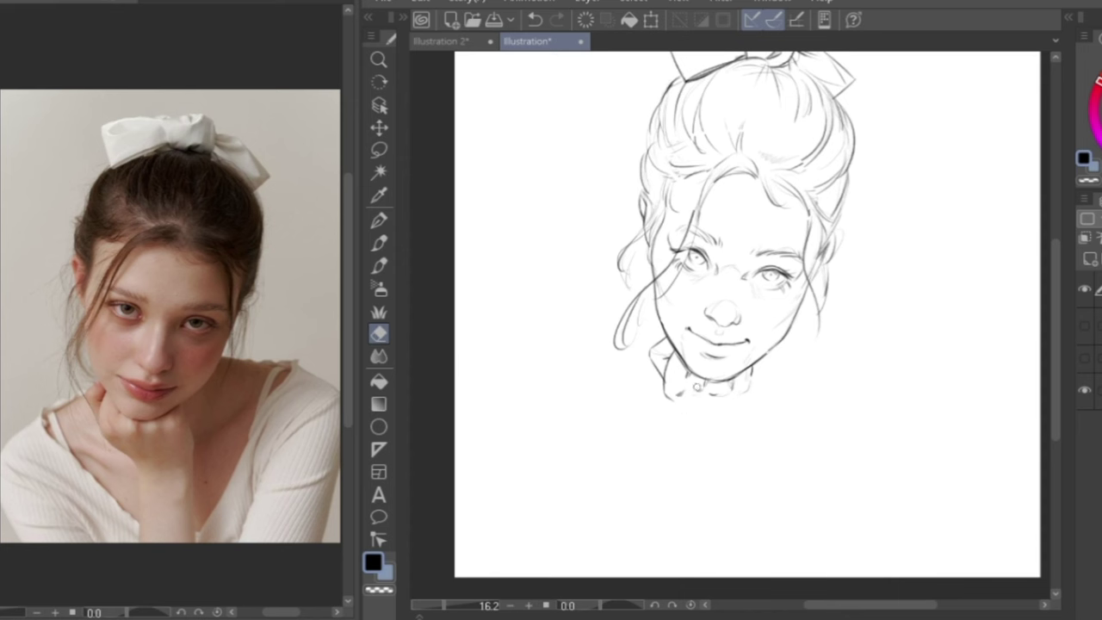
pyautogui.click(379, 219)
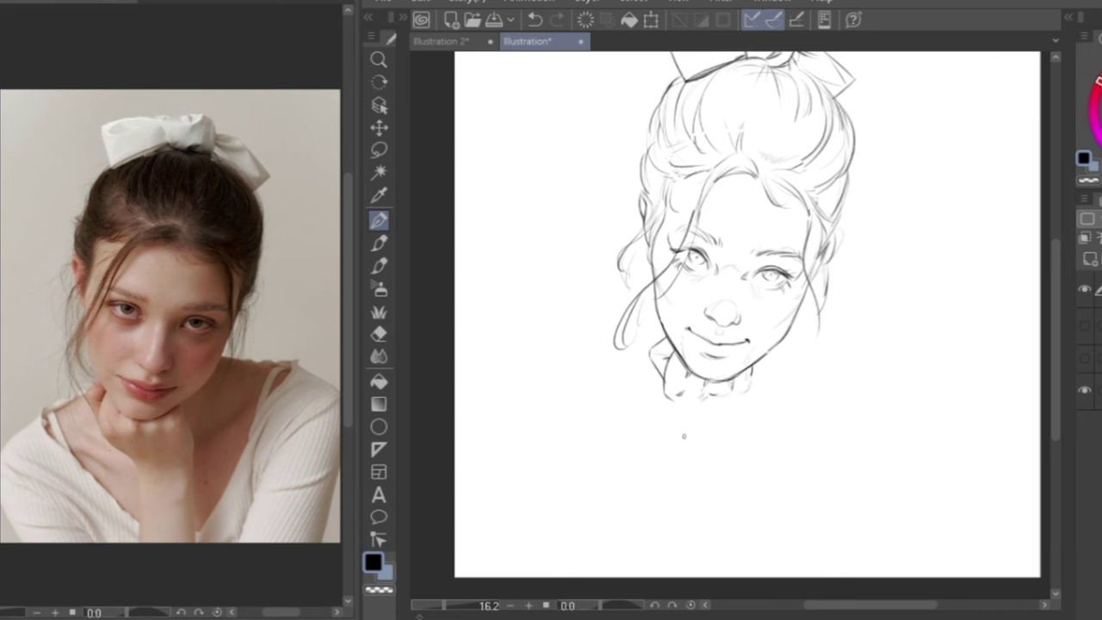
# Show the rough sketch again and draw both sides of the hand from the knuckles down to the wrist
pyautogui.click(1085, 325)
pyautogui.moveTo(780, 332); pyautogui.dragTo(748, 318)
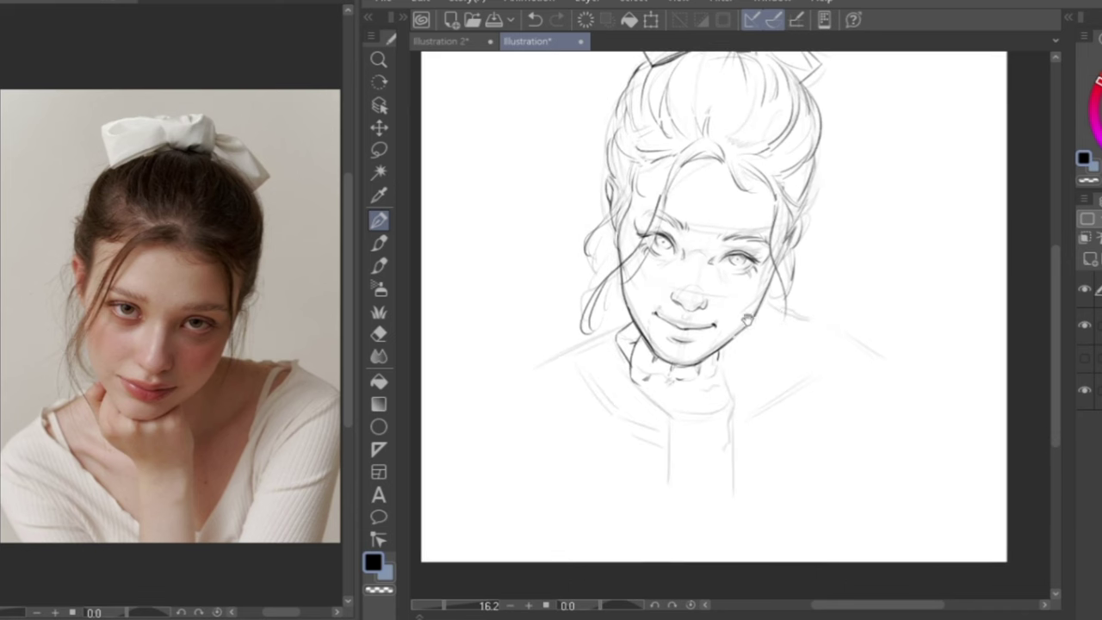
pyautogui.moveTo(636, 384); pyautogui.dragTo(666, 413)
pyautogui.moveTo(720, 366); pyautogui.dragTo(728, 405)
pyautogui.moveTo(661, 407); pyautogui.dragTo(674, 425)
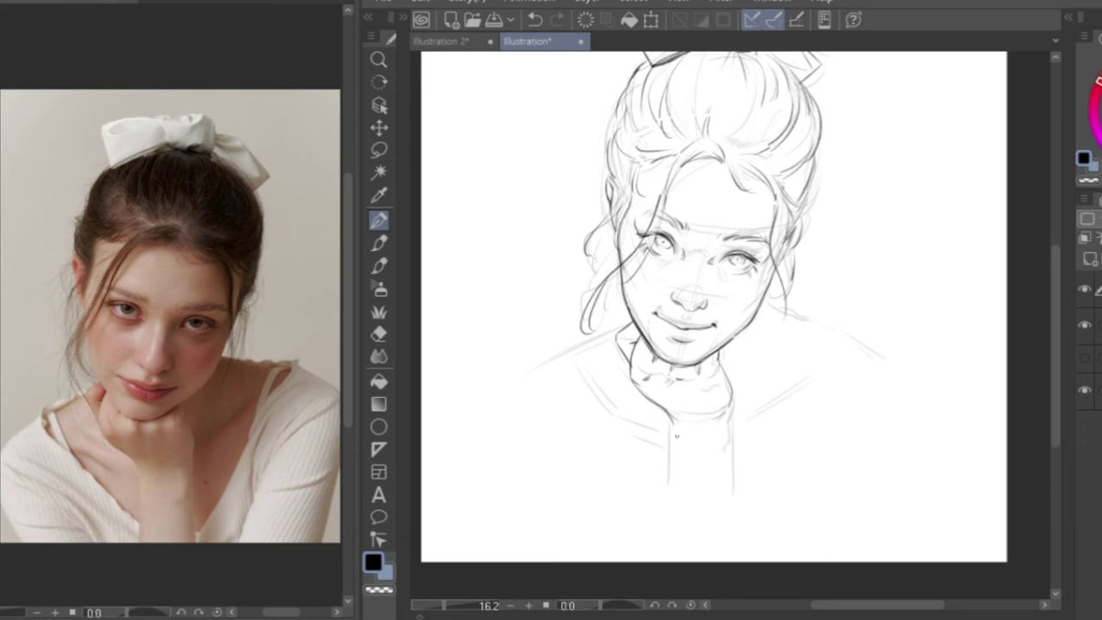
# Draw both edges of the forearm down from the wrist, undoing and redrawing strokes as needed
pyautogui.moveTo(670, 415); pyautogui.dragTo(672, 482)
pyautogui.hotkey('ctrl', 'z')
pyautogui.moveTo(670, 429); pyautogui.dragTo(670, 487)
pyautogui.moveTo(732, 397); pyautogui.dragTo(725, 444)
pyautogui.hotkey('ctrl', 'z')
pyautogui.moveTo(728, 442); pyautogui.dragTo(732, 481)
pyautogui.hotkey('ctrl', 'z')
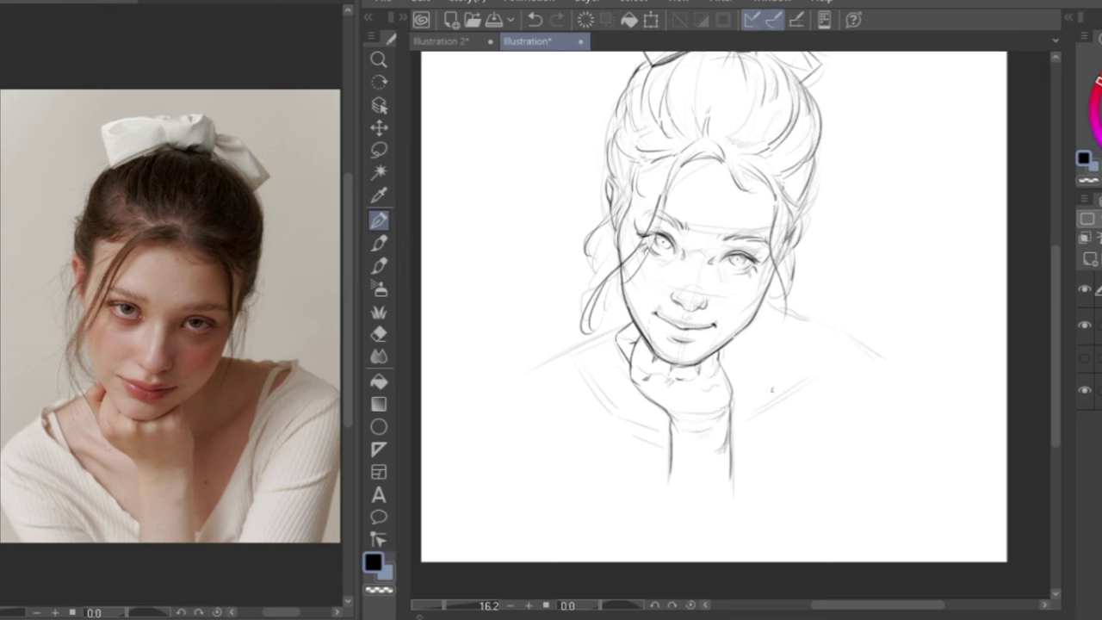
# Draw the near shoulder line out from the neck and the upper neckline edge below it with the pen, over the sketch
pyautogui.click(380, 333)
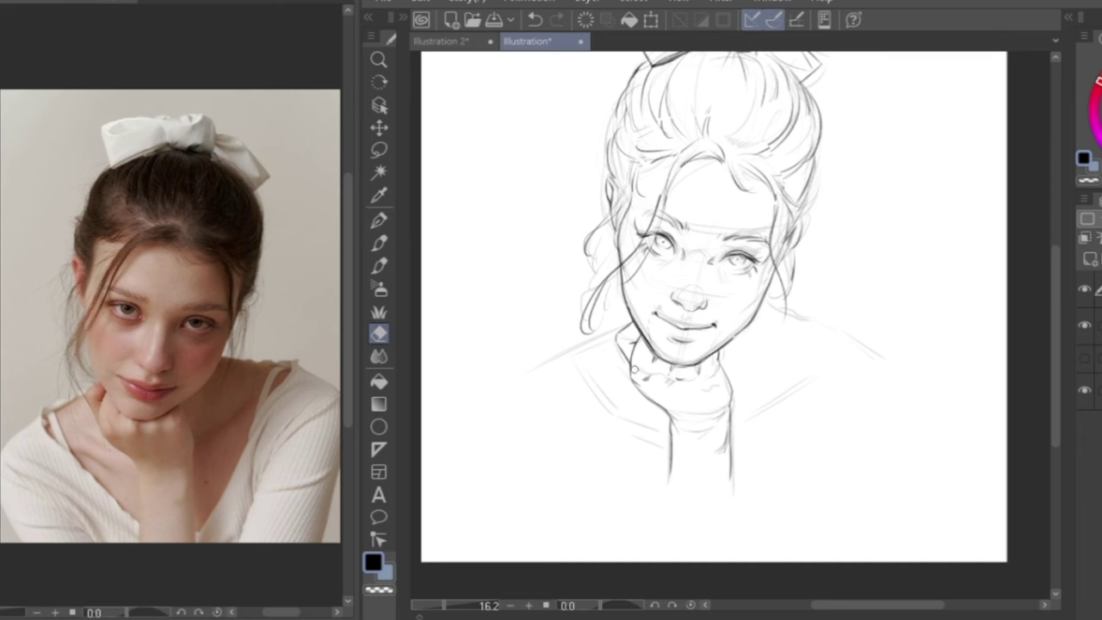
pyautogui.click(384, 224)
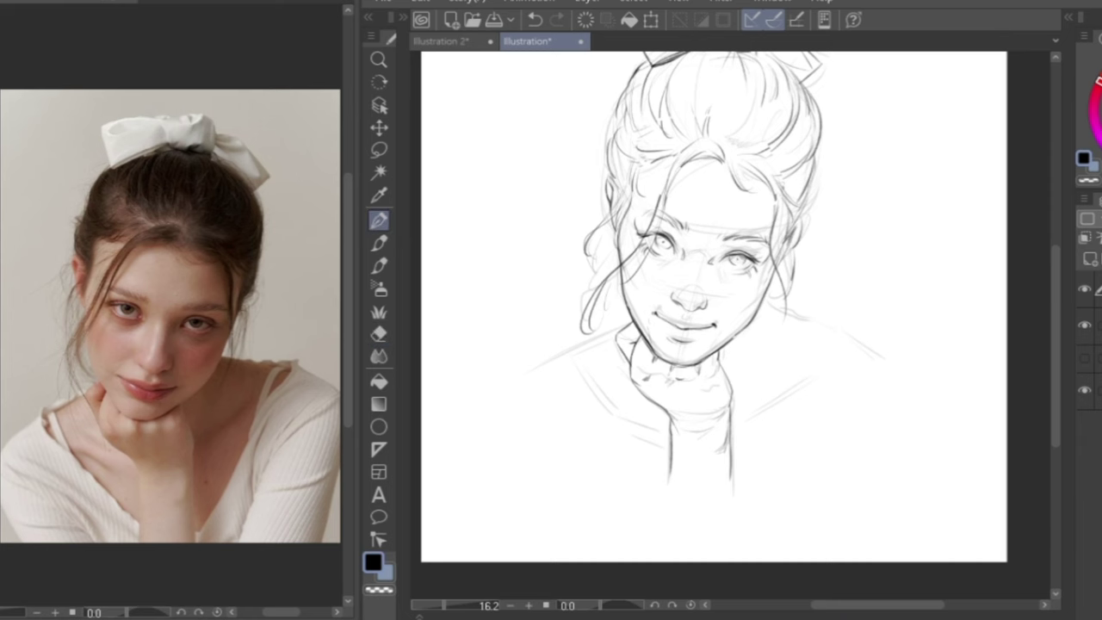
pyautogui.moveTo(611, 316); pyautogui.dragTo(668, 293)
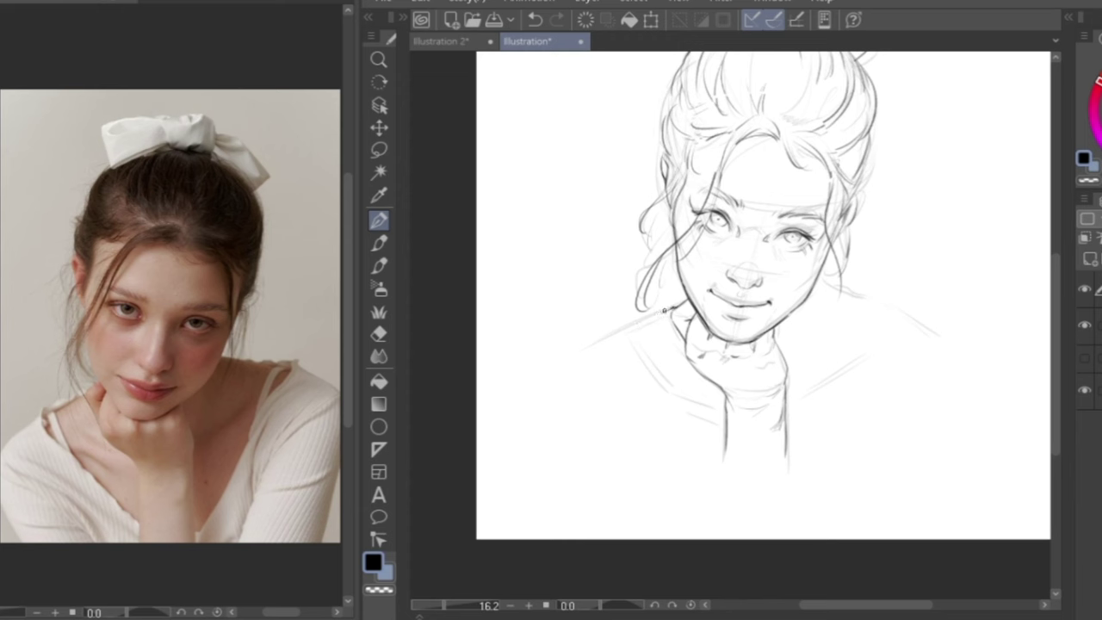
pyautogui.moveTo(666, 310); pyautogui.dragTo(633, 329)
pyautogui.moveTo(641, 327)
pyautogui.mouseDown()
pyautogui.moveTo(621, 328)
pyautogui.moveTo(676, 305)
pyautogui.mouseUp()
pyautogui.moveTo(630, 341); pyautogui.dragTo(662, 393)
pyautogui.hotkey('ctrl', 'z')
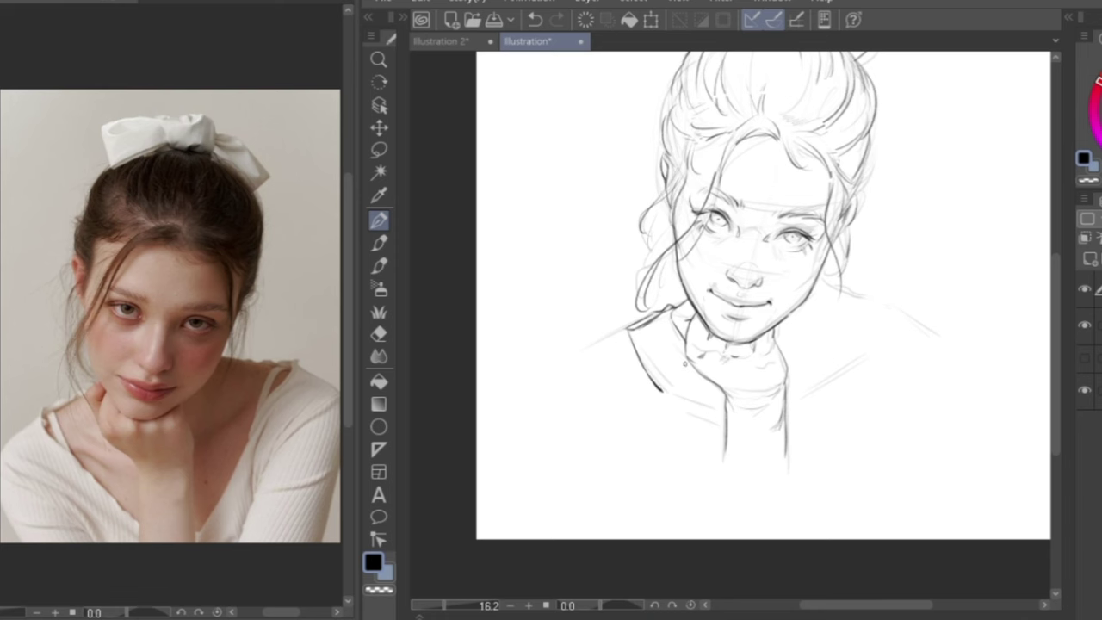
pyautogui.moveTo(823, 358); pyautogui.dragTo(788, 446)
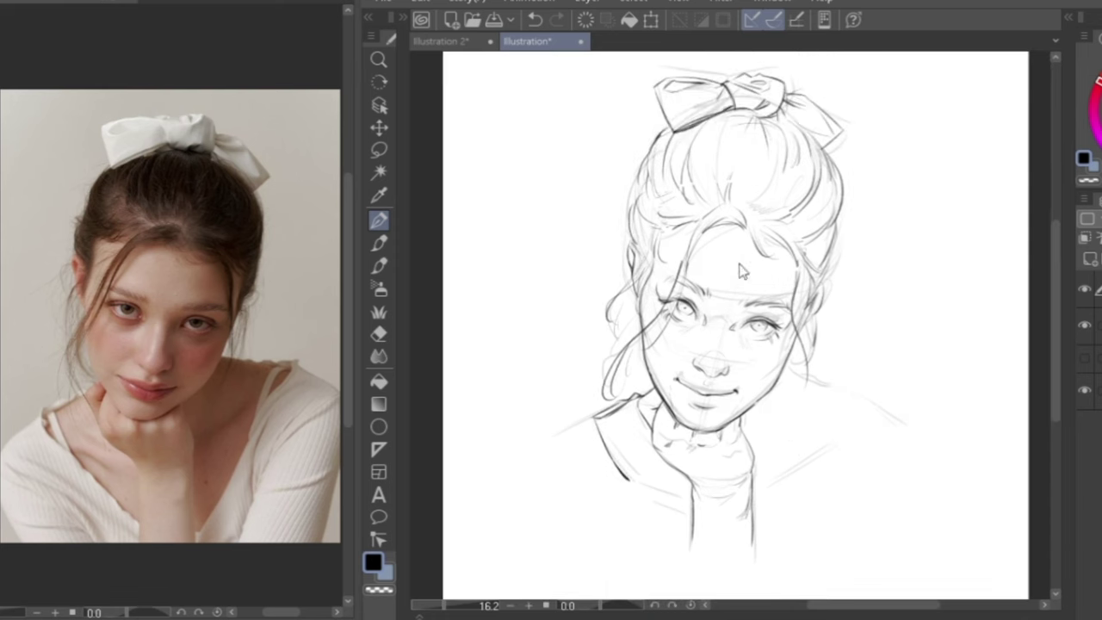
# Draw the ruffled neckline edge from the near shoulder down toward the forearm and add collarbone strokes beside the hand
pyautogui.moveTo(626, 375); pyautogui.dragTo(635, 340)
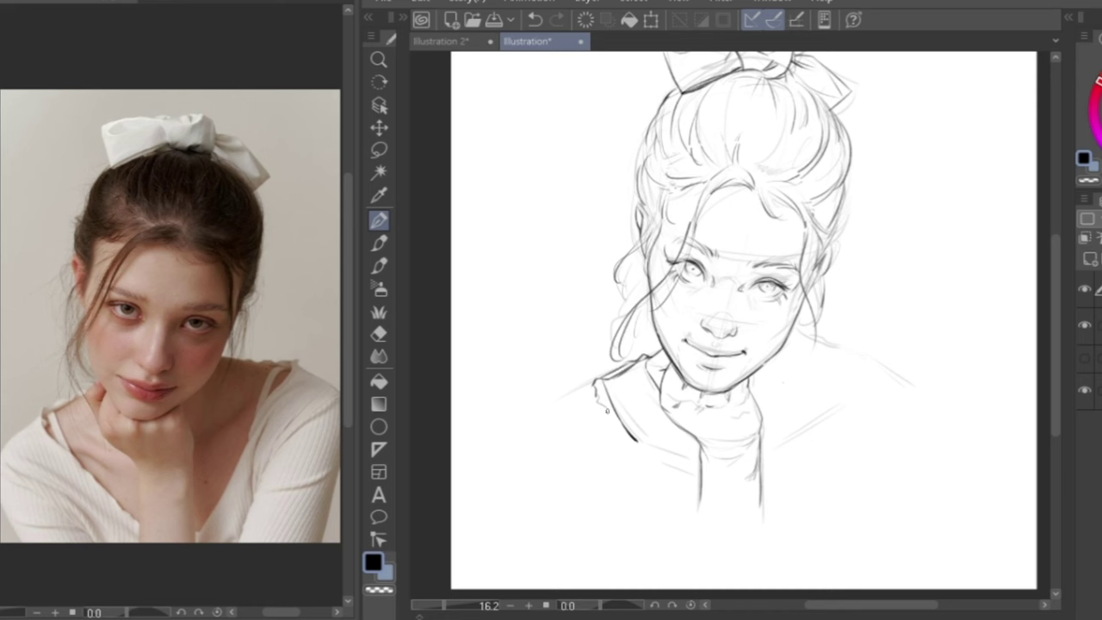
pyautogui.moveTo(598, 402); pyautogui.dragTo(695, 520)
pyautogui.moveTo(636, 439); pyautogui.dragTo(682, 458)
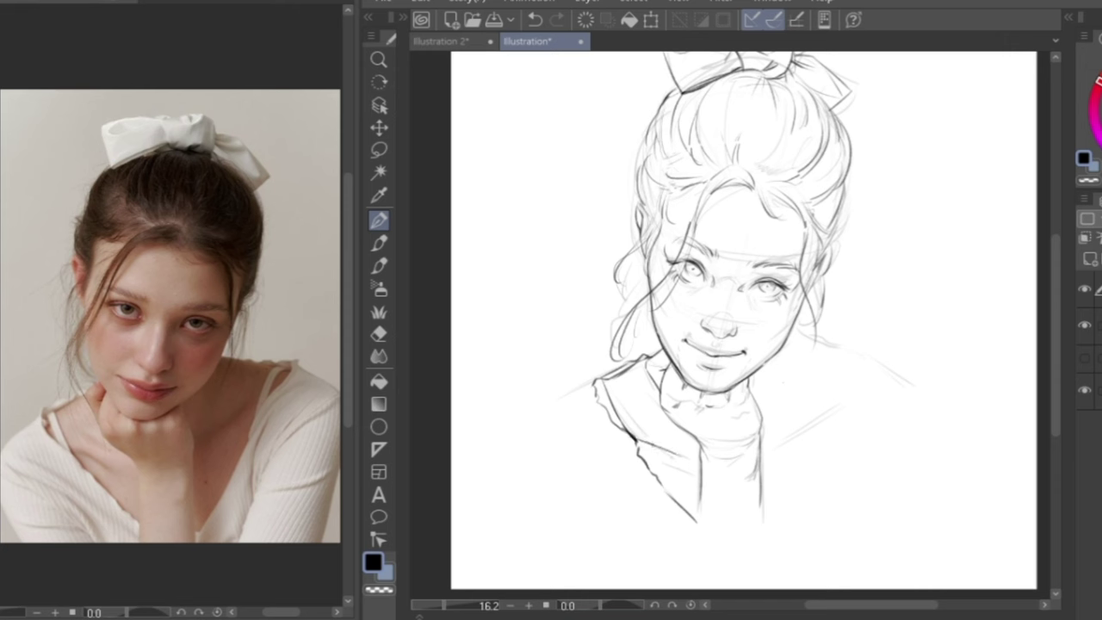
pyautogui.moveTo(651, 426); pyautogui.dragTo(682, 438)
# Draw the far shoulder line with its ruffled top edge, and the neckline running from it down toward the forearm
pyautogui.moveTo(795, 410)
pyautogui.mouseDown()
pyautogui.moveTo(758, 401)
pyautogui.moveTo(747, 418)
pyautogui.mouseUp()
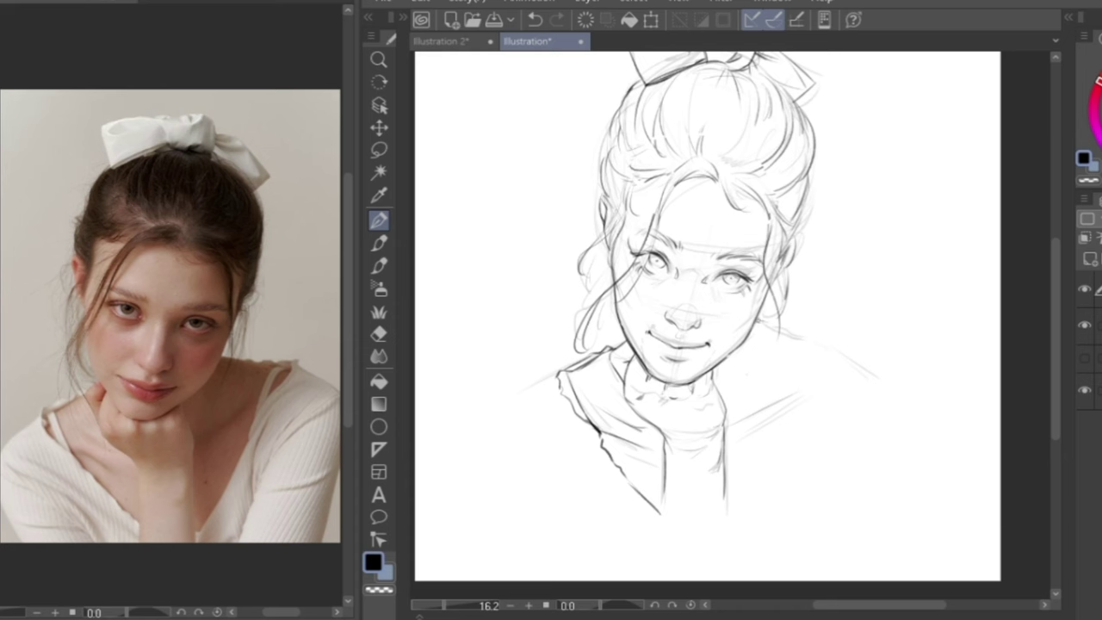
pyautogui.moveTo(761, 324); pyautogui.dragTo(840, 355)
pyautogui.moveTo(757, 321); pyautogui.dragTo(853, 354)
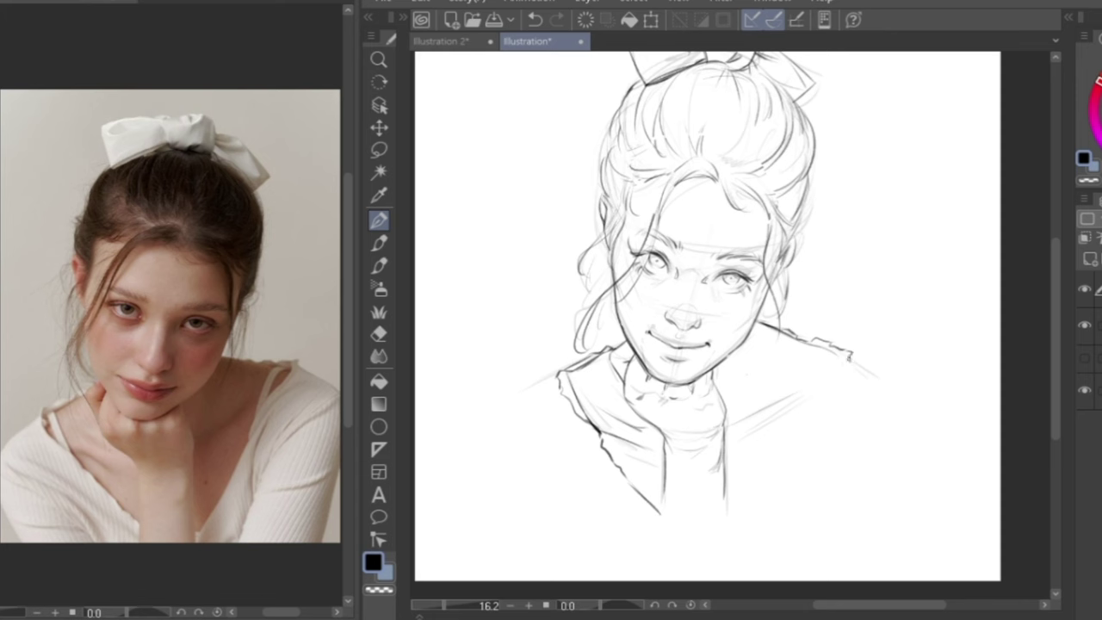
pyautogui.moveTo(852, 355); pyautogui.dragTo(816, 392)
pyautogui.moveTo(821, 391); pyautogui.dragTo(739, 497)
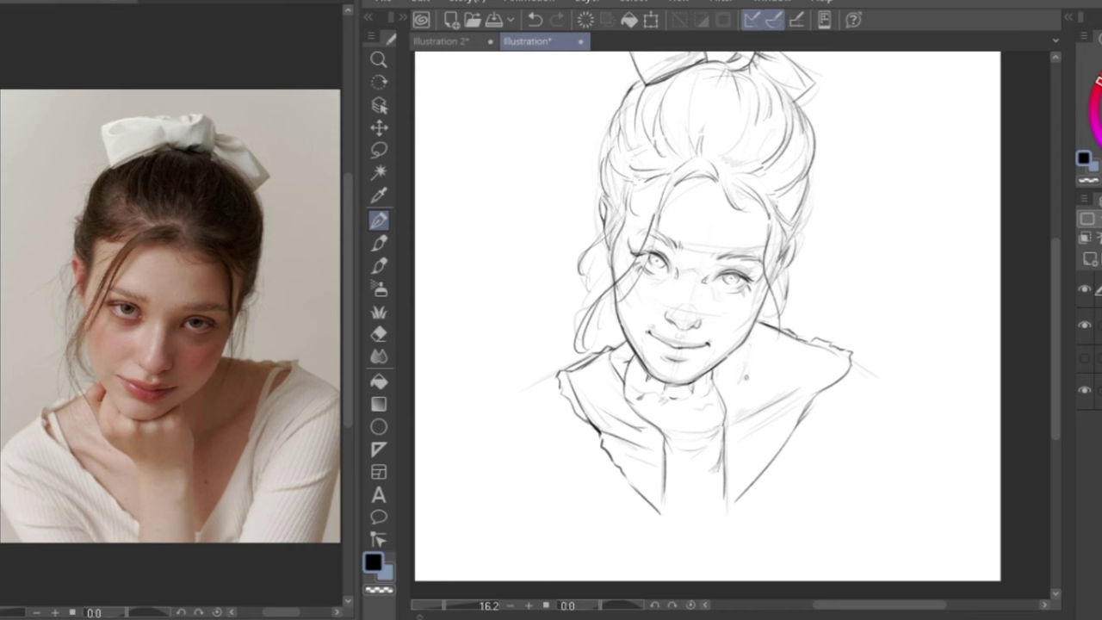
# Draw the strap loop at the far end of the neckline and add short fabric folds around it
pyautogui.moveTo(809, 398); pyautogui.dragTo(849, 355)
pyautogui.moveTo(842, 356); pyautogui.dragTo(819, 392)
pyautogui.moveTo(810, 342); pyautogui.dragTo(834, 347)
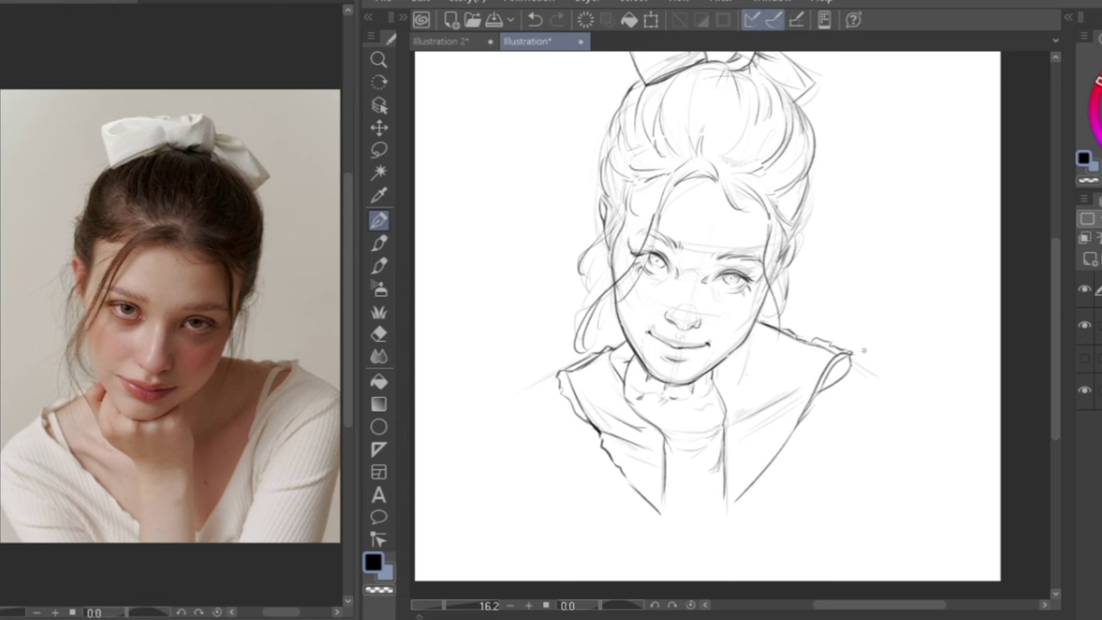
pyautogui.moveTo(844, 357); pyautogui.dragTo(851, 375)
pyautogui.moveTo(815, 407)
pyautogui.mouseDown()
pyautogui.moveTo(854, 382)
pyautogui.moveTo(829, 397)
pyautogui.moveTo(851, 399)
pyautogui.moveTo(852, 389)
pyautogui.moveTo(819, 367)
pyautogui.mouseUp()
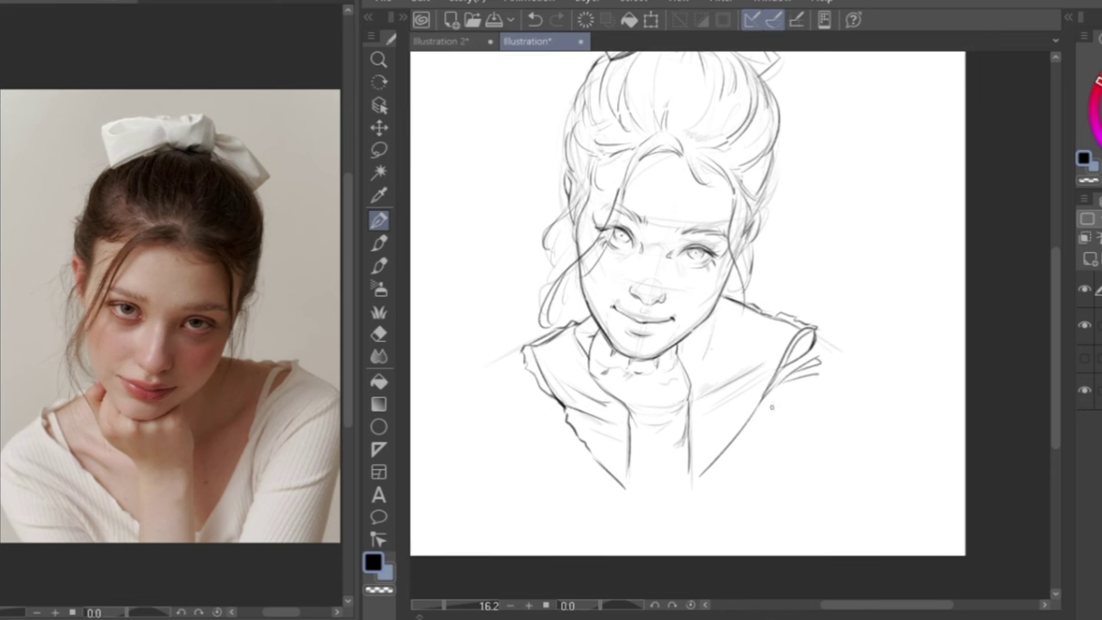
# Draw the arm fold beside the far neckline, and the near shoulder slope with the sleeve lines under it
pyautogui.moveTo(772, 407); pyautogui.dragTo(764, 460)
pyautogui.moveTo(521, 351)
pyautogui.mouseDown()
pyautogui.moveTo(486, 370)
pyautogui.moveTo(591, 465)
pyautogui.mouseUp()
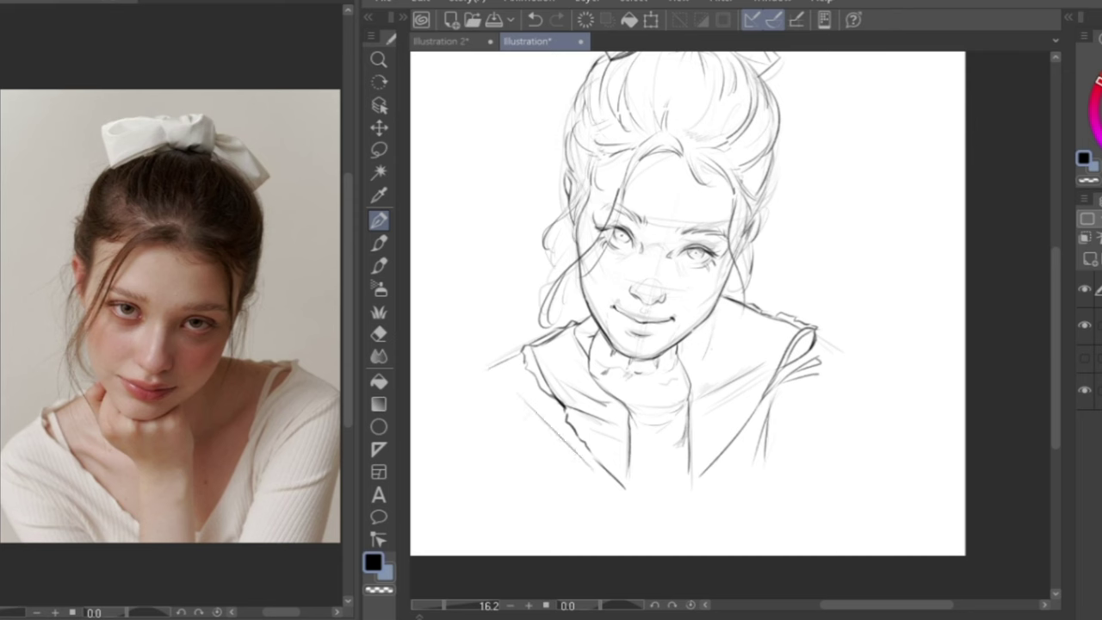
pyautogui.moveTo(493, 402); pyautogui.dragTo(572, 468)
# Draw the far sleeve's shoulder slope, its folded lower edge and the inner arm line beneath it
pyautogui.moveTo(818, 331); pyautogui.dragTo(870, 377)
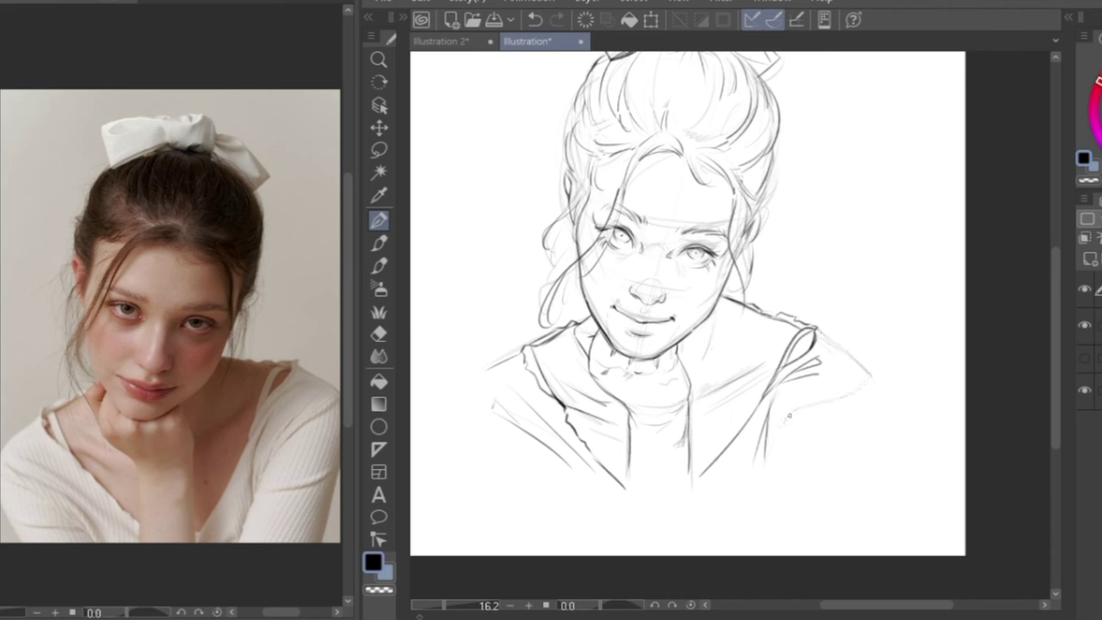
pyautogui.moveTo(790, 416); pyautogui.dragTo(853, 380)
pyautogui.moveTo(862, 390); pyautogui.dragTo(839, 396)
pyautogui.moveTo(775, 418); pyautogui.dragTo(774, 458)
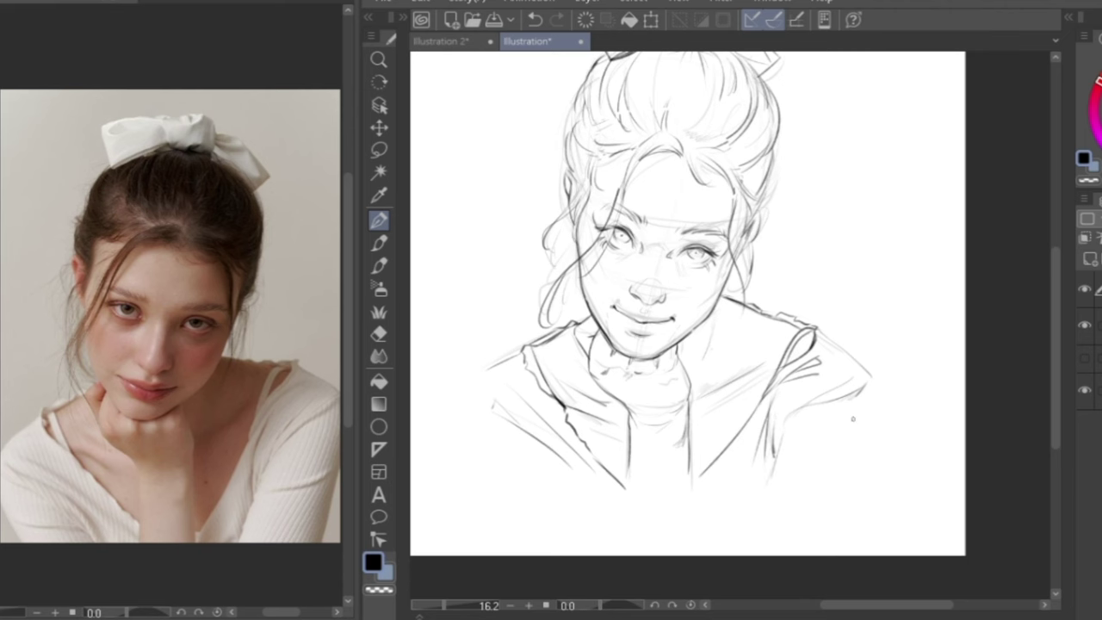
# Hide the rough sketch and flip the canvas horizontally to check the line art mirrored
pyautogui.moveTo(855, 393); pyautogui.dragTo(888, 419)
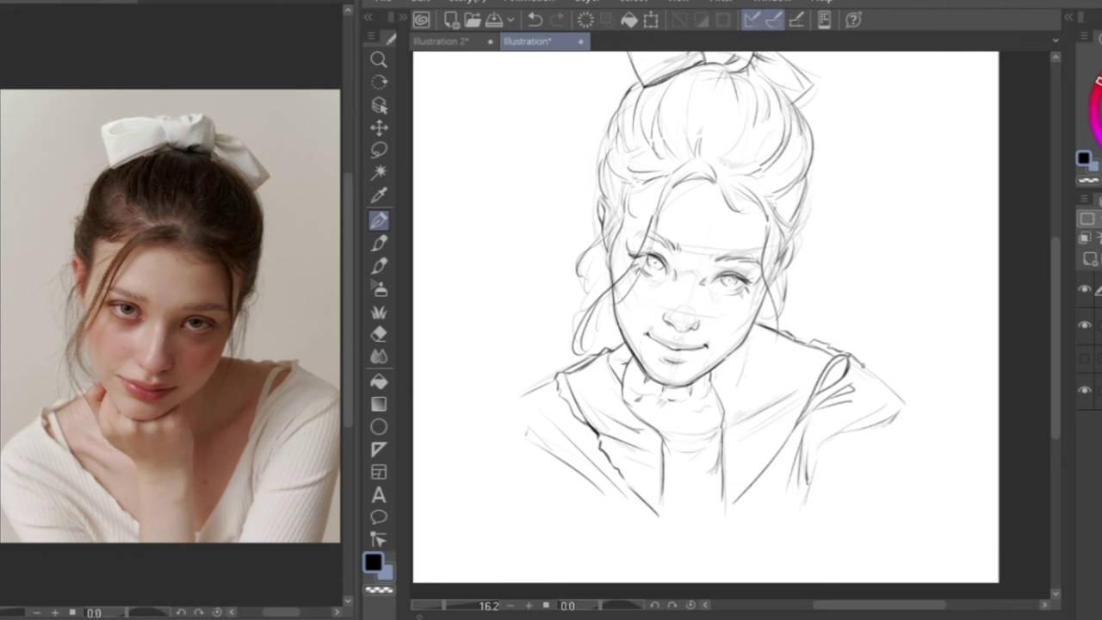
pyautogui.moveTo(853, 363); pyautogui.dragTo(884, 394)
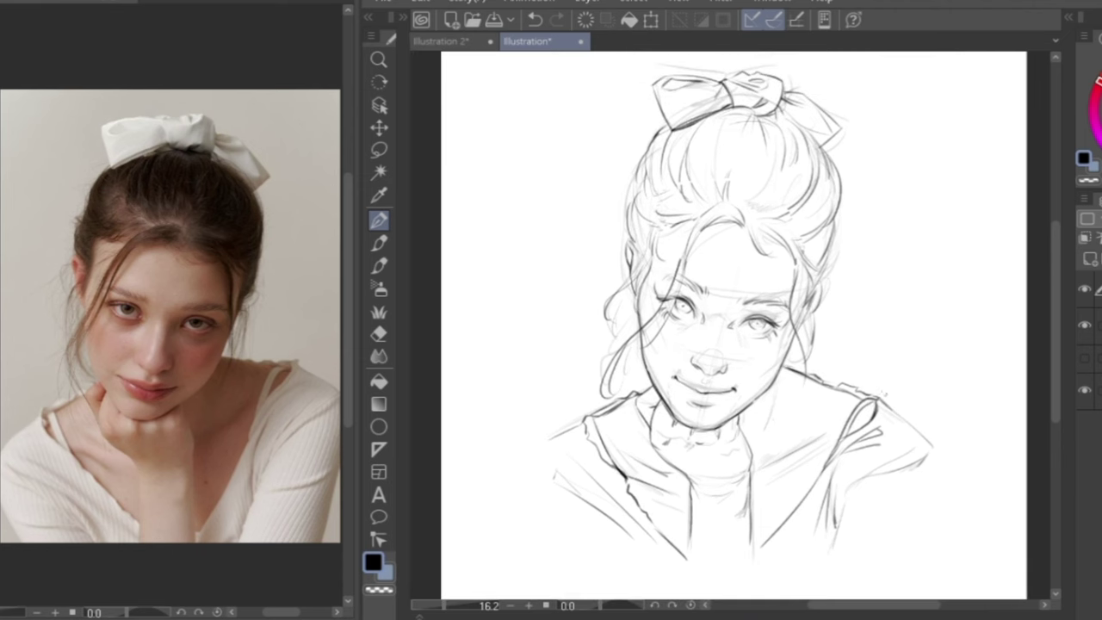
pyautogui.scroll(-1, 880, 366)
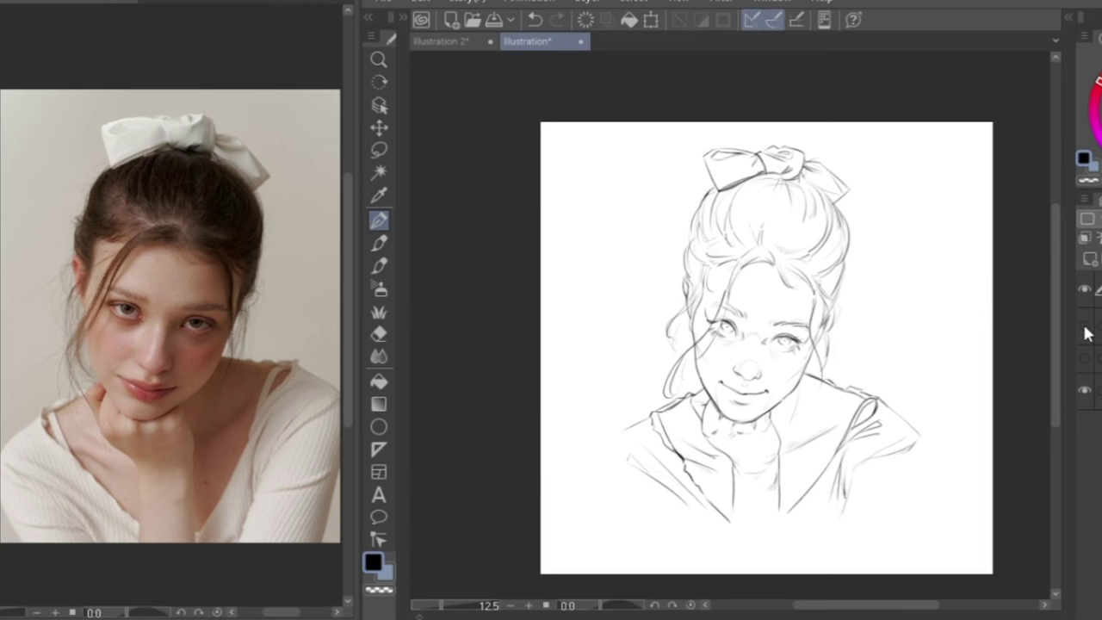
pyautogui.click(403, 17)
pyautogui.click(505, 570)
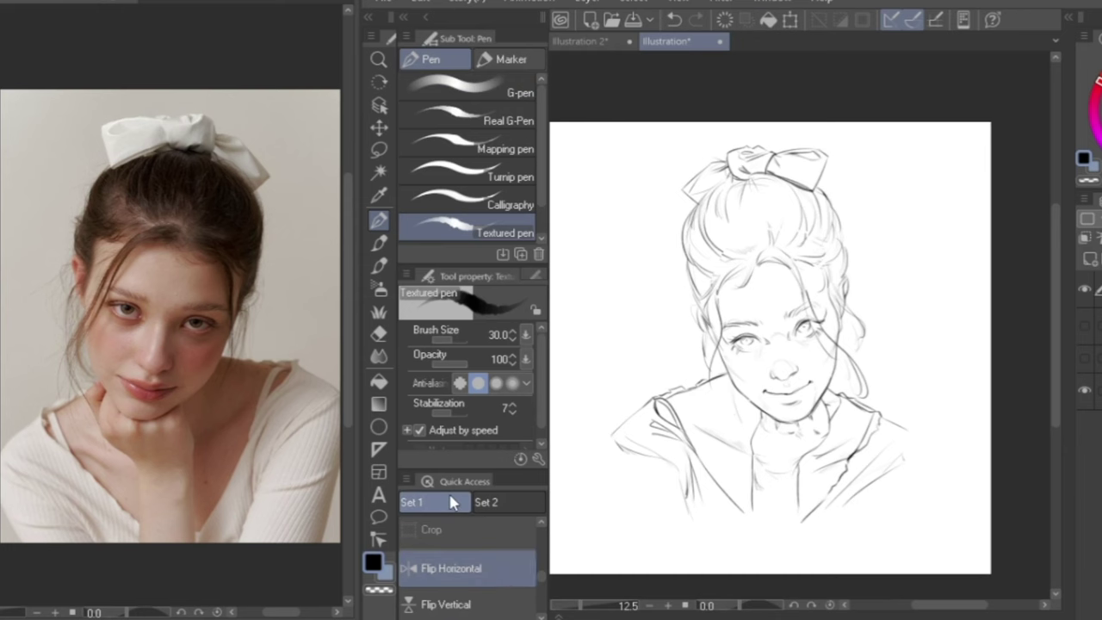
pyautogui.moveTo(799, 343); pyautogui.dragTo(766, 313)
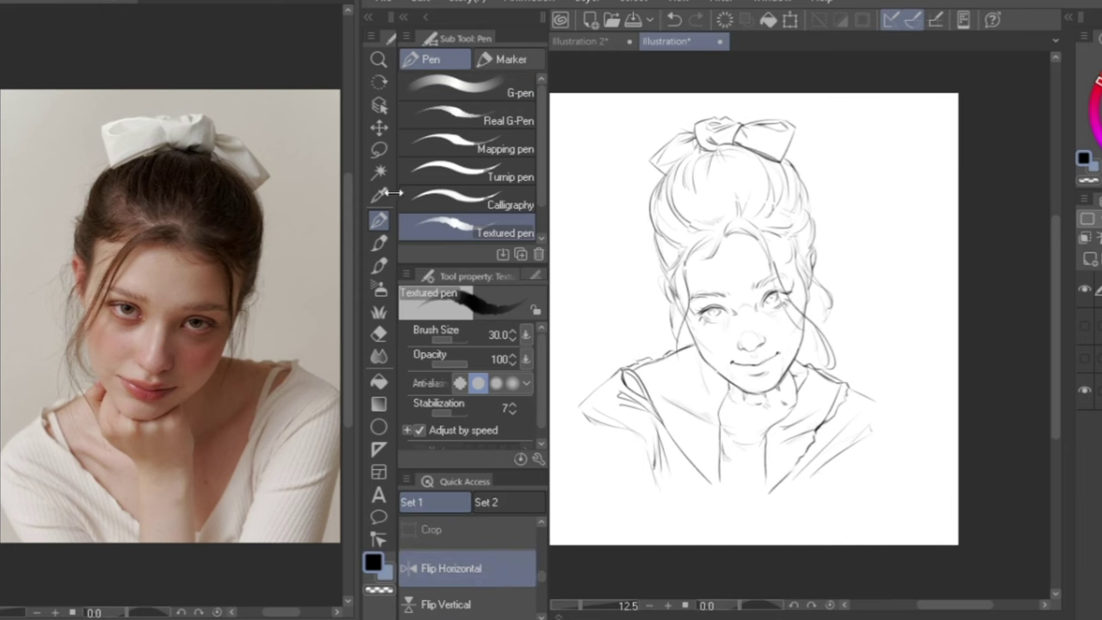
# Lasso the mouth and slightly correct its tilt with a transform
pyautogui.click(379, 150)
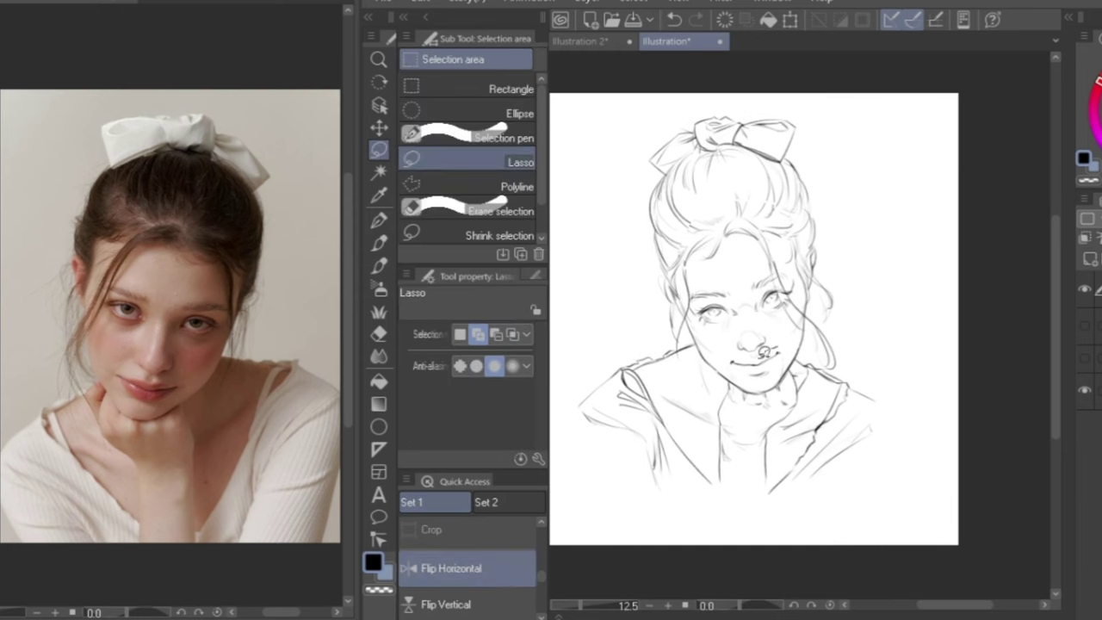
pyautogui.moveTo(764, 352)
pyautogui.mouseDown()
pyautogui.moveTo(736, 350)
pyautogui.moveTo(727, 369)
pyautogui.moveTo(786, 381)
pyautogui.moveTo(784, 349)
pyautogui.mouseUp()
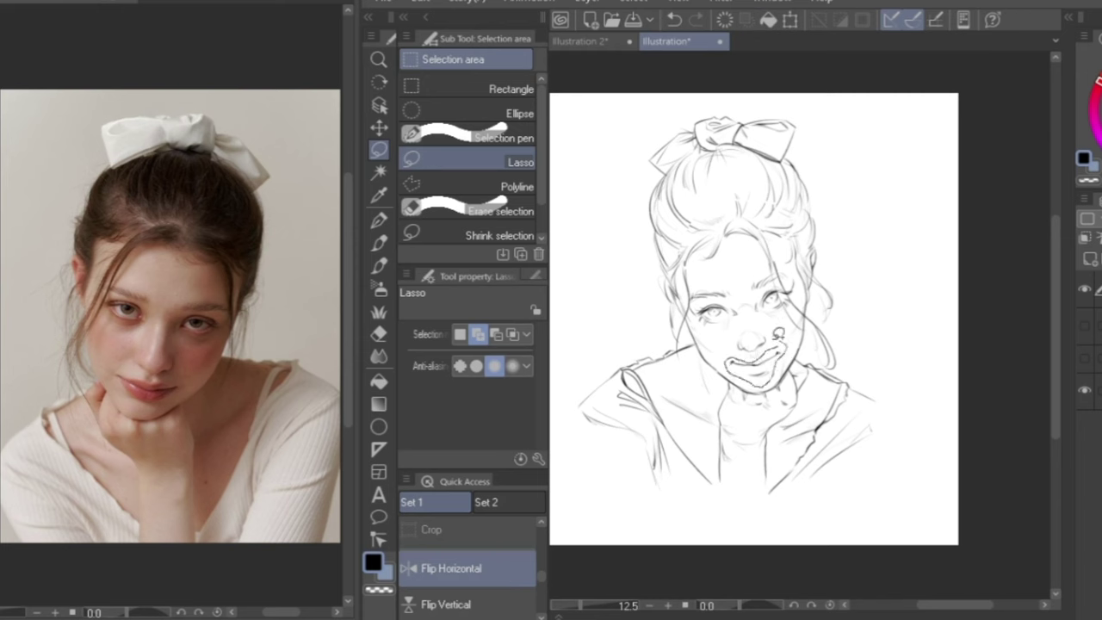
pyautogui.hotkey('ctrl', 't')
pyautogui.moveTo(924, 279); pyautogui.dragTo(918, 236)
pyautogui.press('Return')
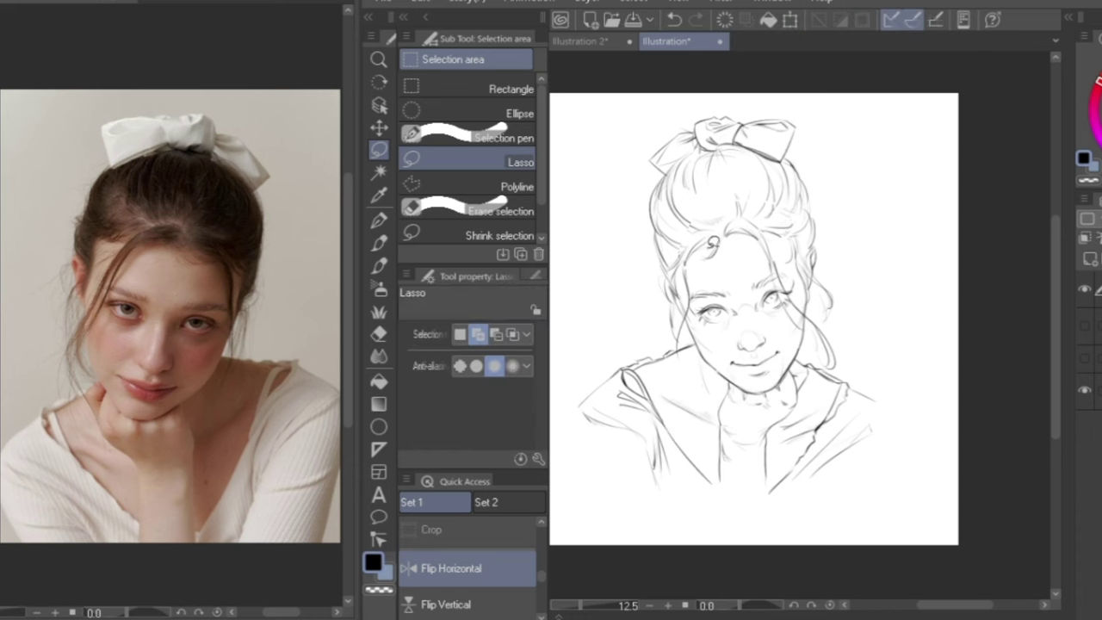
# Transform the whole line art layer in Skew mode, shifting the head slightly away from the loose curling lock
pyautogui.hotkey('ctrl', 't')
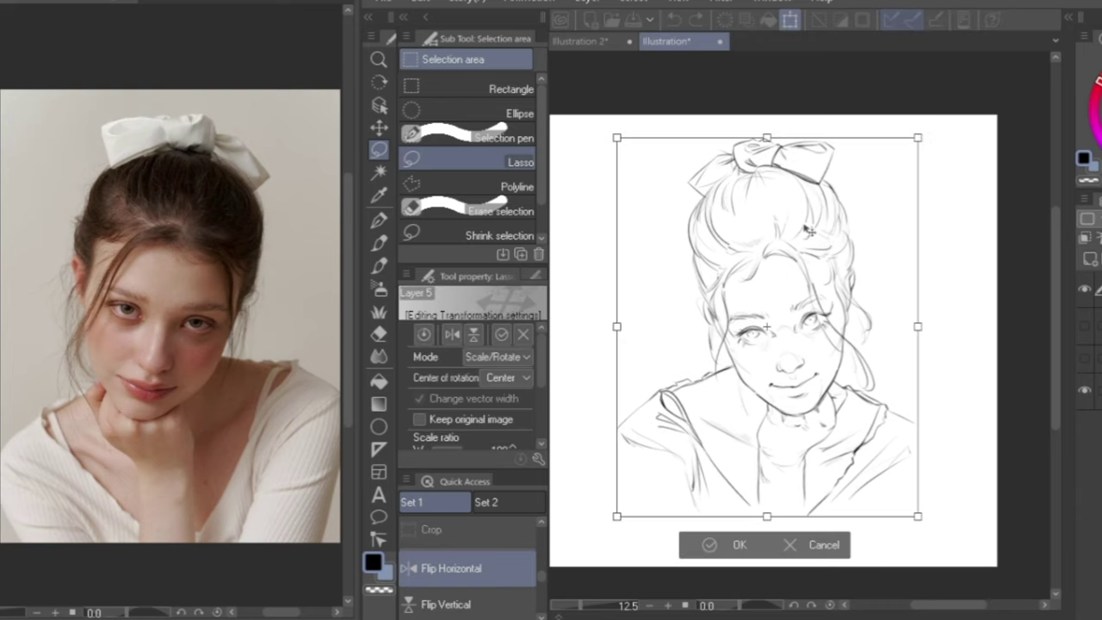
pyautogui.rightClick(807, 230)
pyautogui.click(876, 409)
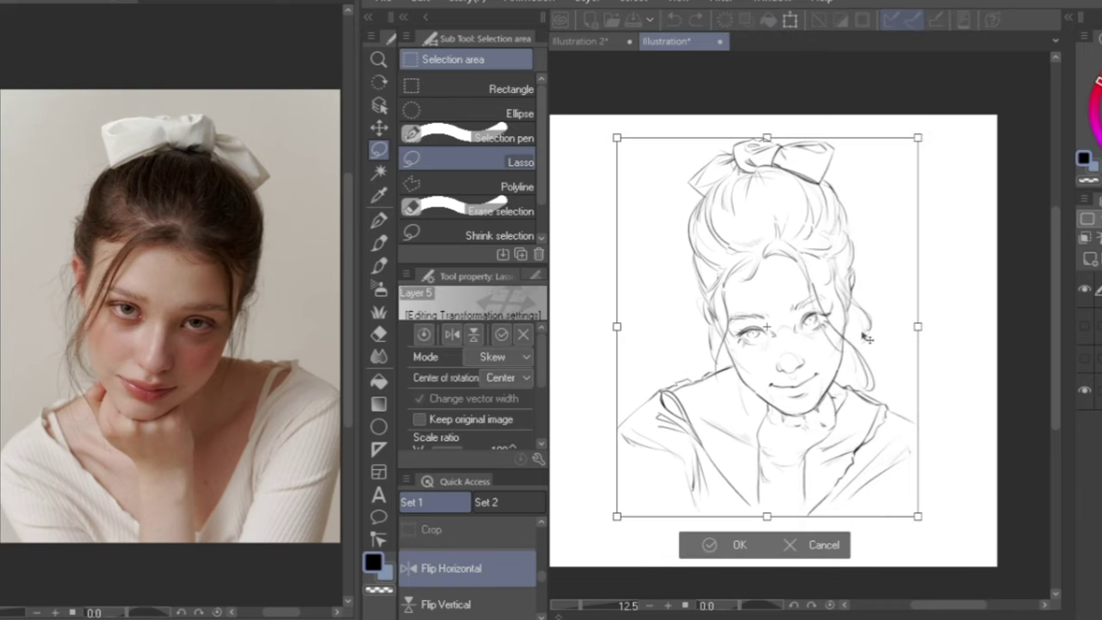
pyautogui.moveTo(617, 139); pyautogui.dragTo(613, 140)
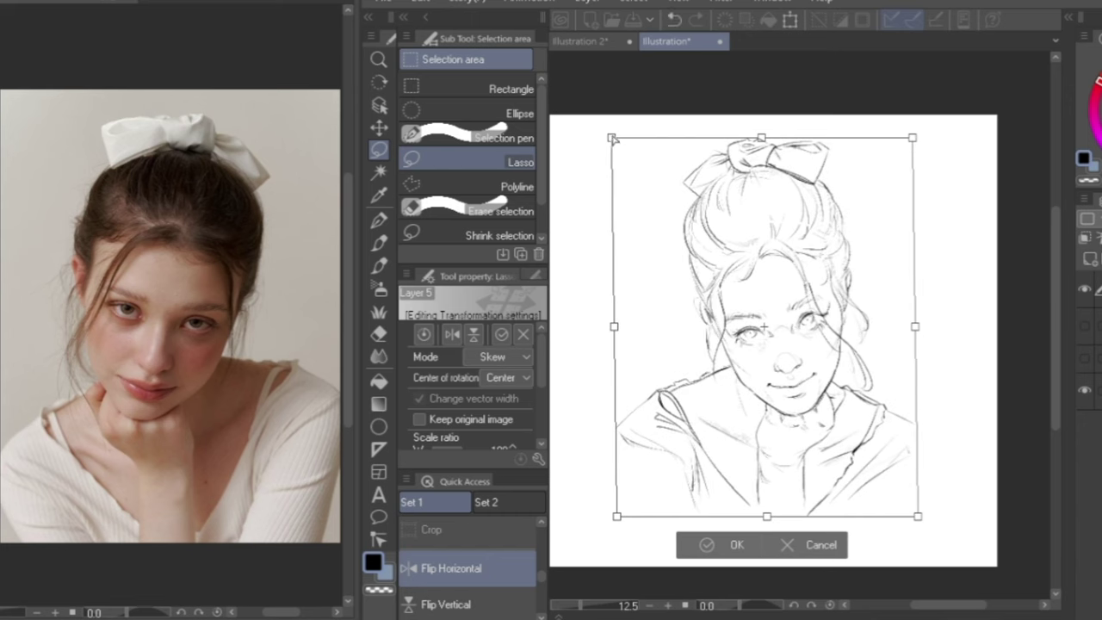
pyautogui.moveTo(614, 329); pyautogui.dragTo(612, 332)
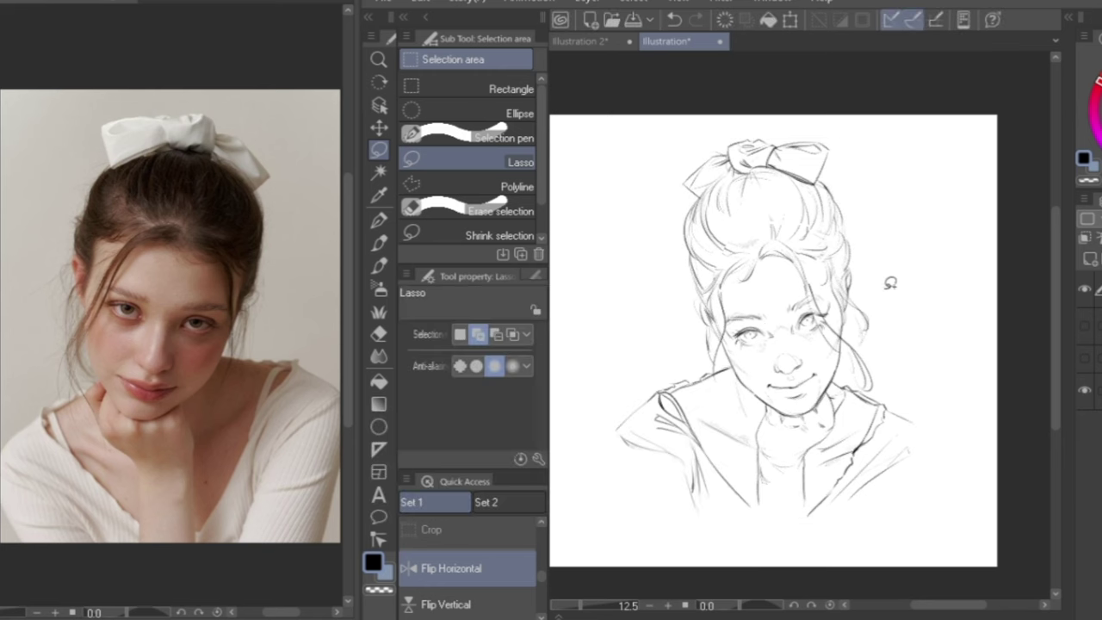
# Flip the canvas back to its original orientation and return to the Textured pen
pyautogui.click(482, 568)
pyautogui.moveTo(799, 323); pyautogui.dragTo(769, 325)
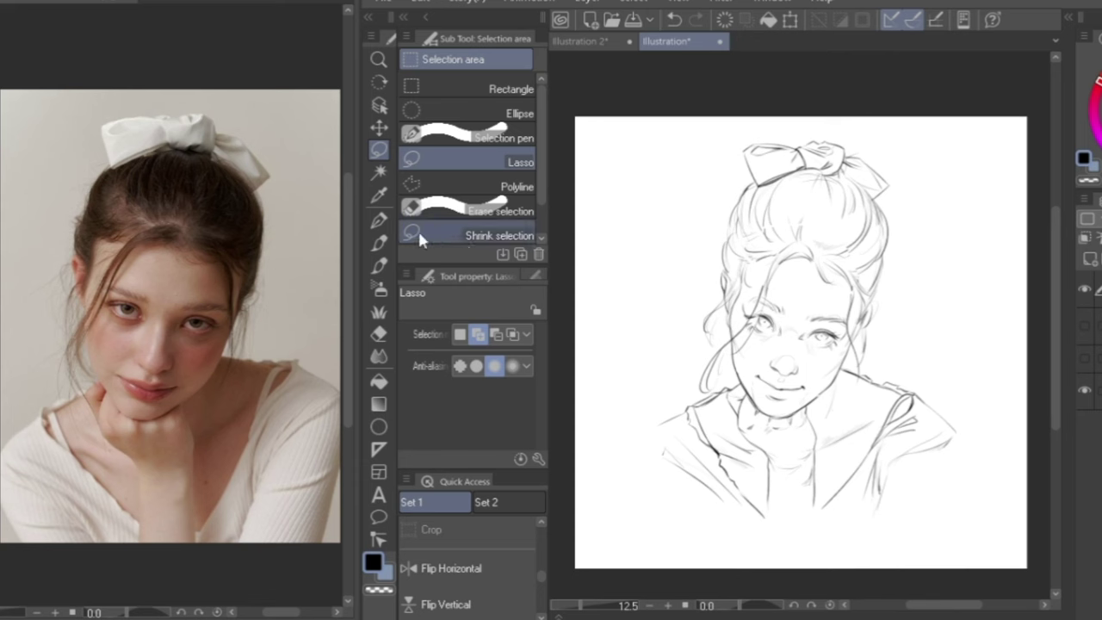
pyautogui.click(378, 222)
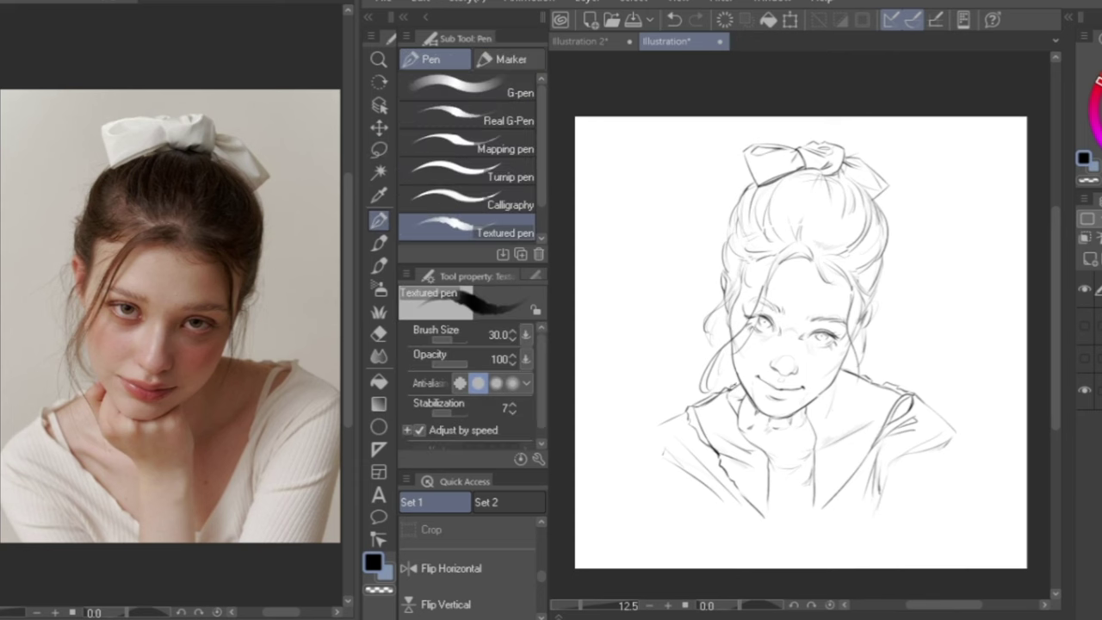